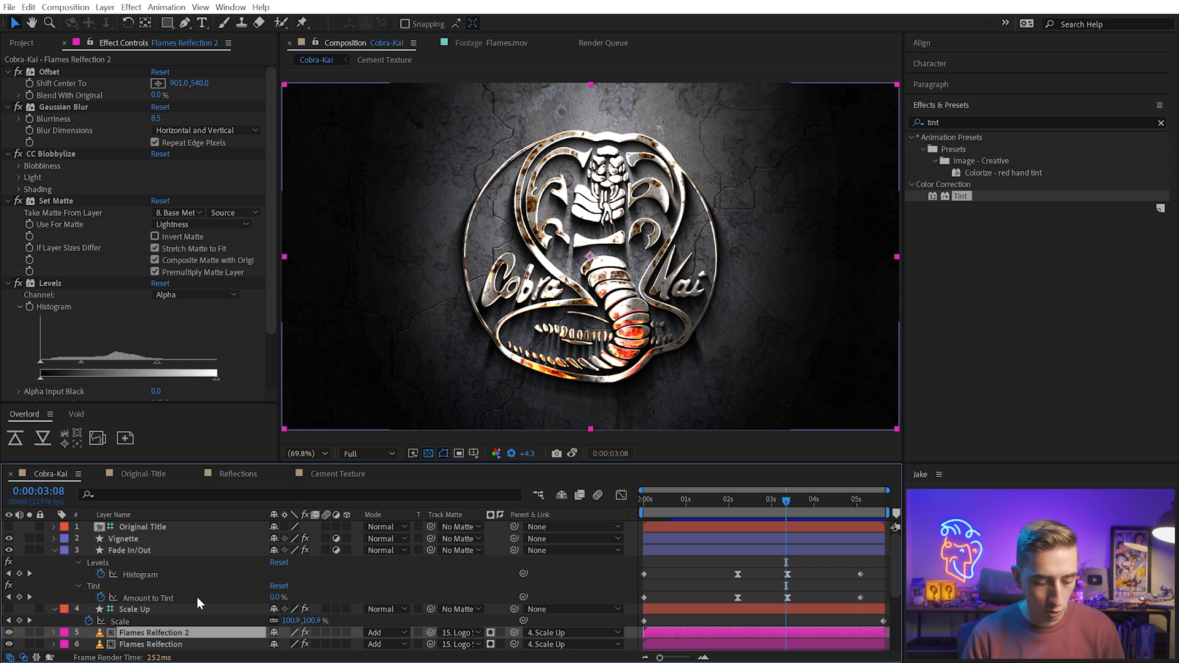
Remove all effects from the Flames Relfection 2 layer and correct the original flames layer's name to Flames Reflection
{"action": "key", "text": "ctrl+shift+e"}
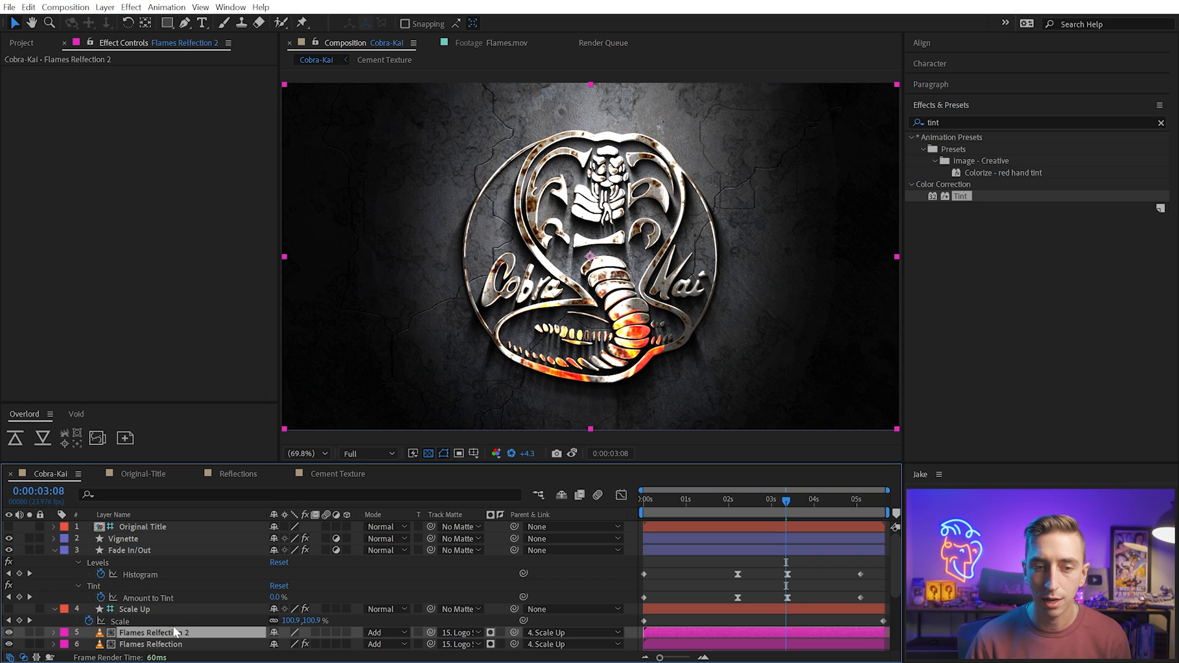
{"action": "scroll", "coordinate": [171, 633], "scroll_direction": "down", "scroll_amount": 2}
{"action": "left_click", "coordinate": [171, 608]}
{"action": "key", "text": "Return"}
{"action": "double_click", "coordinate": [162, 608]}
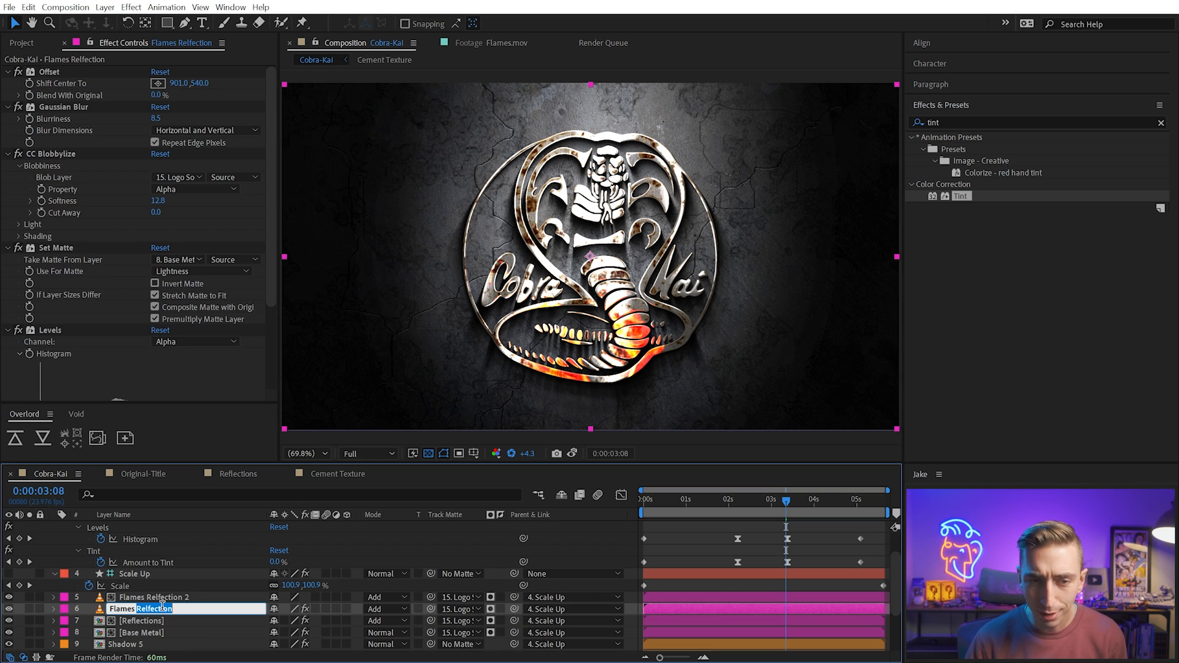
{"action": "type", "text": "Re"}
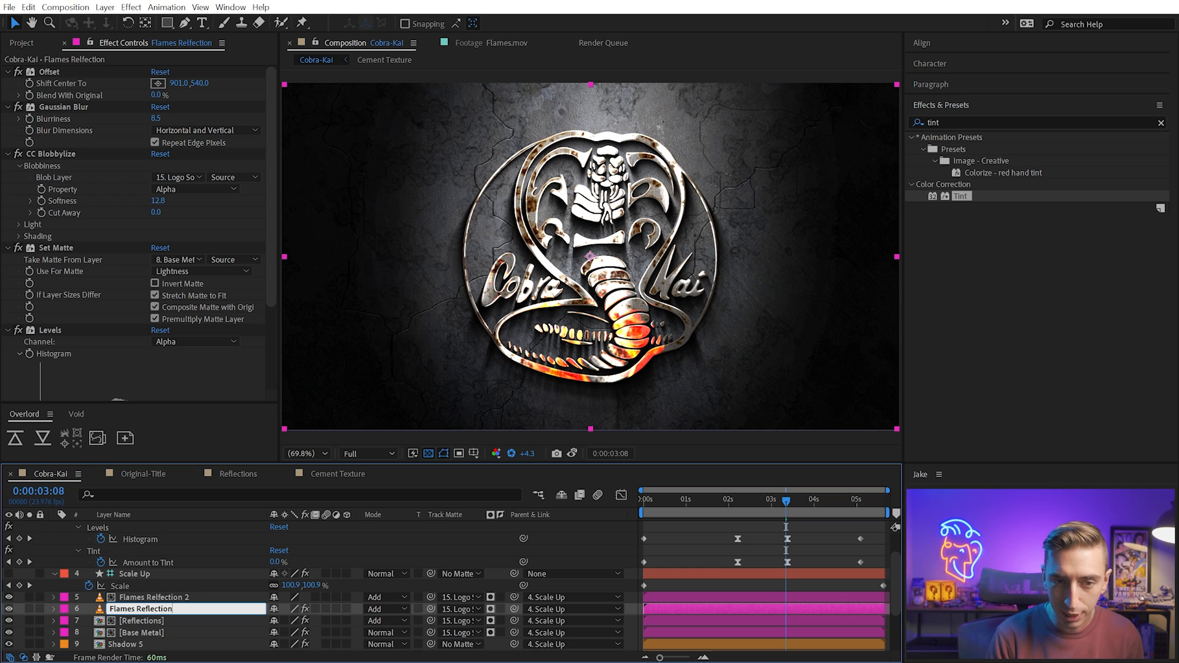
{"action": "key", "text": "Return"}
Rename the duplicated flames layer that has no effects as Flames Glow
{"action": "left_click", "coordinate": [148, 599]}
{"action": "key", "text": "Return"}
{"action": "type", "text": "Fla"}
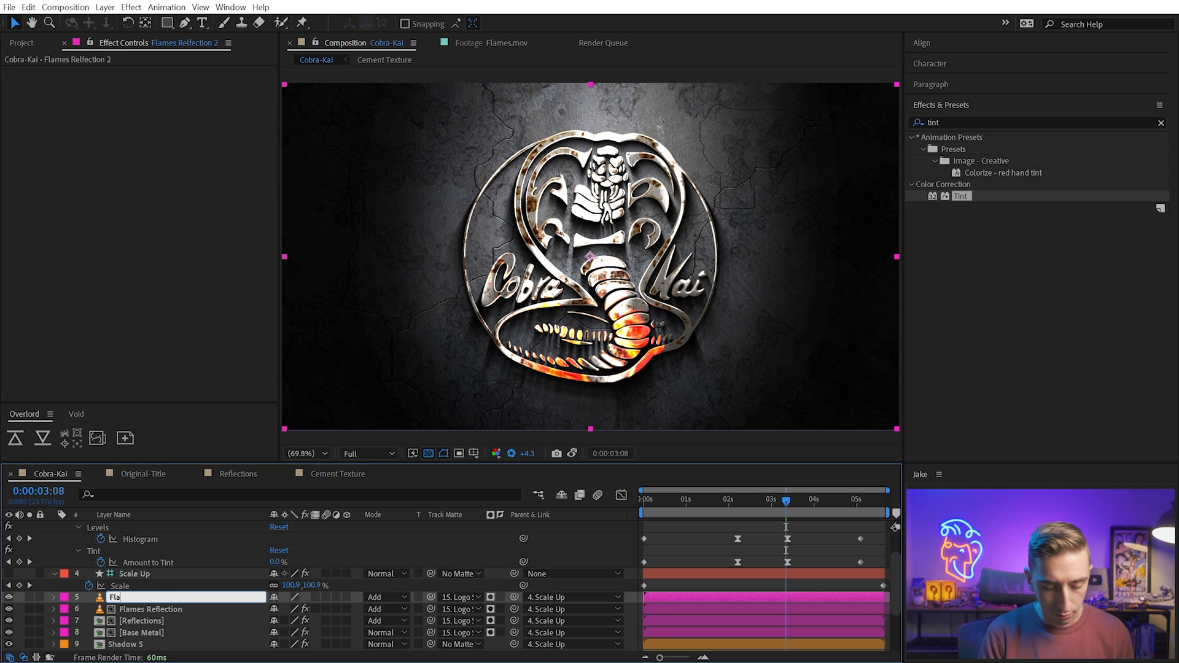
{"action": "type", "text": "mes Glow"}
{"action": "key", "text": "Return"}
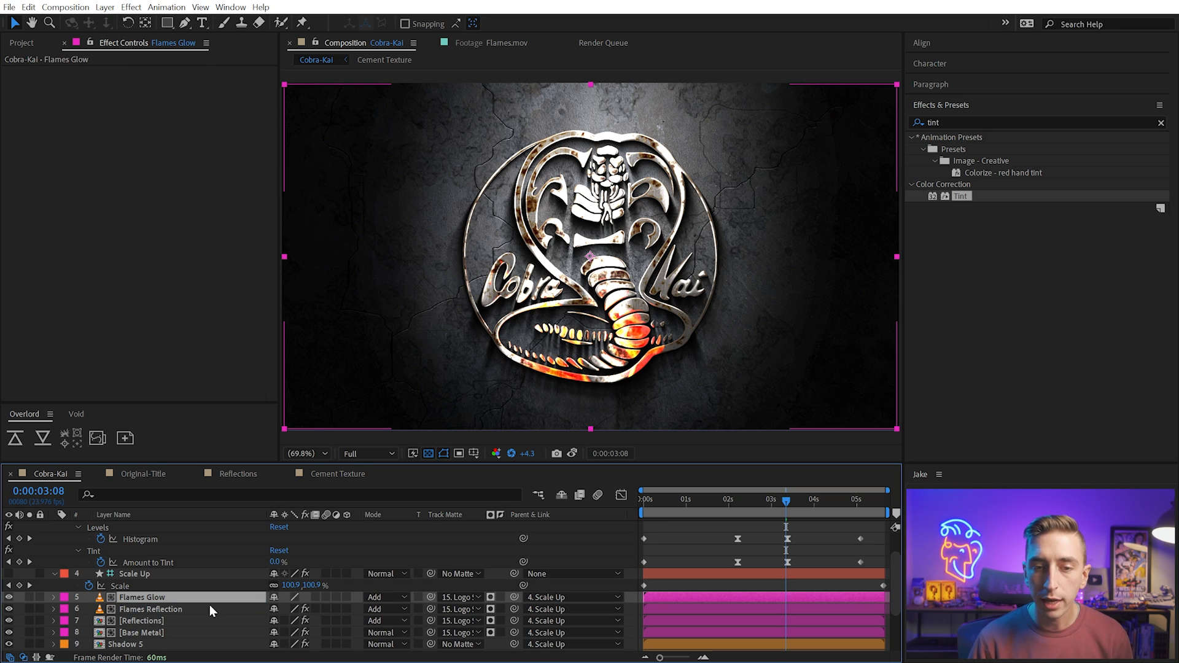
Scale the Flames Glow layer up to about 149.4% and remove its track matte
{"action": "key", "text": "s"}
{"action": "left_click_drag", "start_coordinate": [305, 609], "coordinate": [347, 609]}
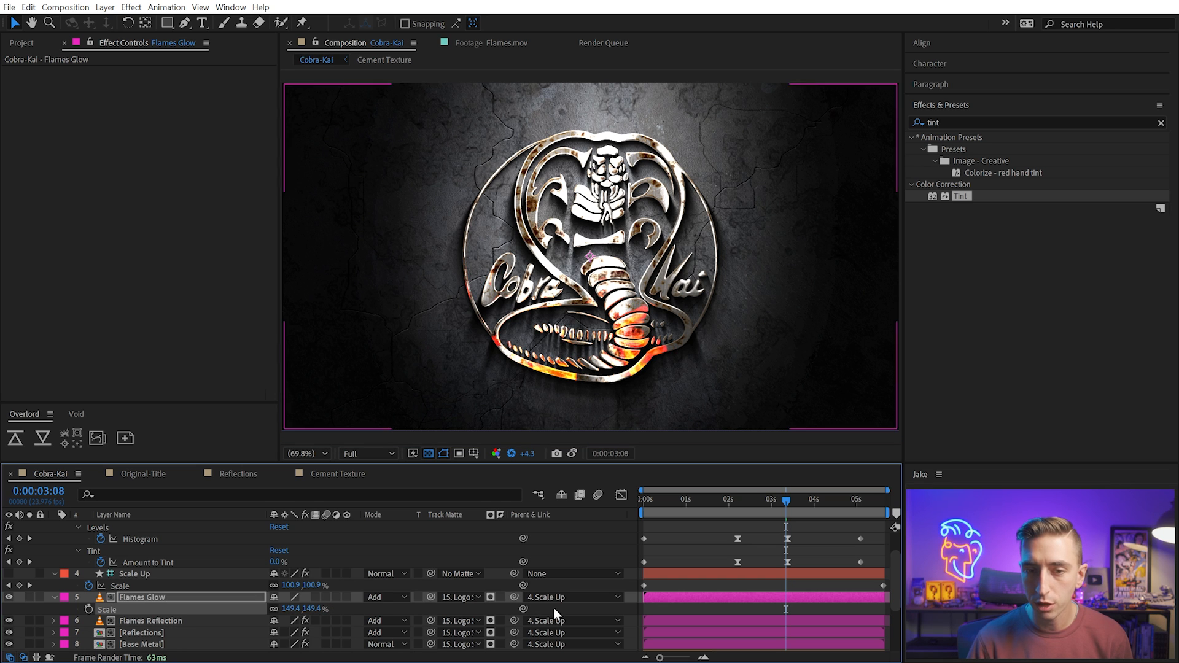
{"action": "left_click", "coordinate": [460, 599]}
{"action": "left_click", "coordinate": [470, 608]}
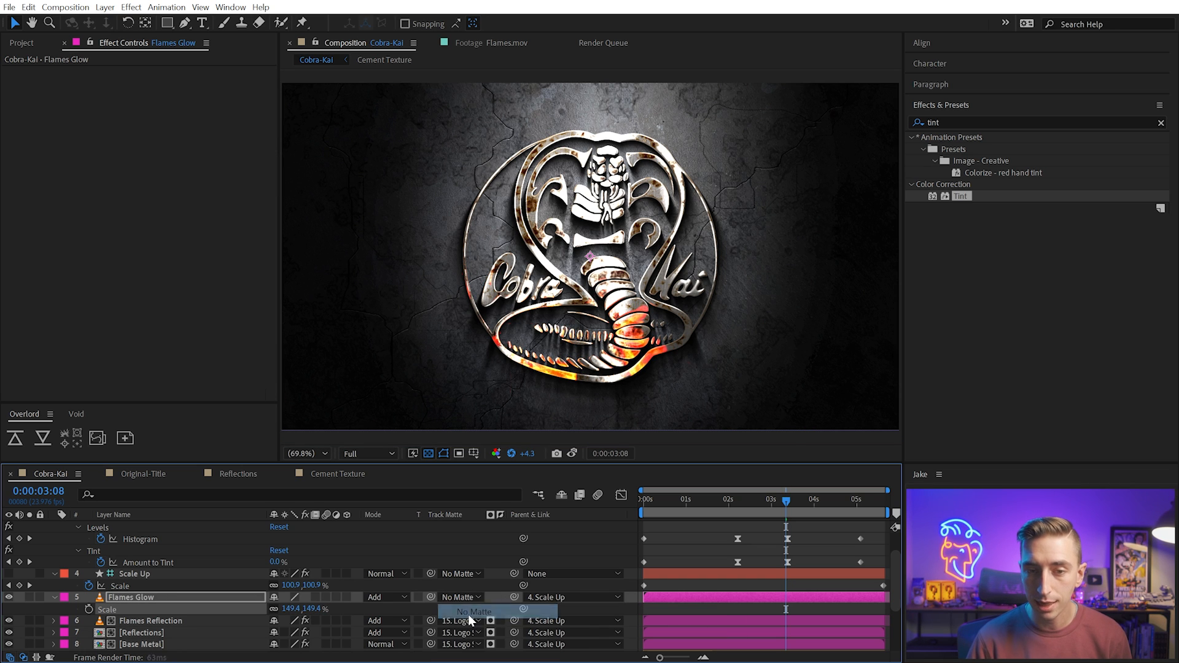
Enlarge the Flames Glow layer to about 202.4% and move it up so the flames cover the logo's lower half
{"action": "left_click_drag", "start_coordinate": [324, 610], "coordinate": [388, 593]}
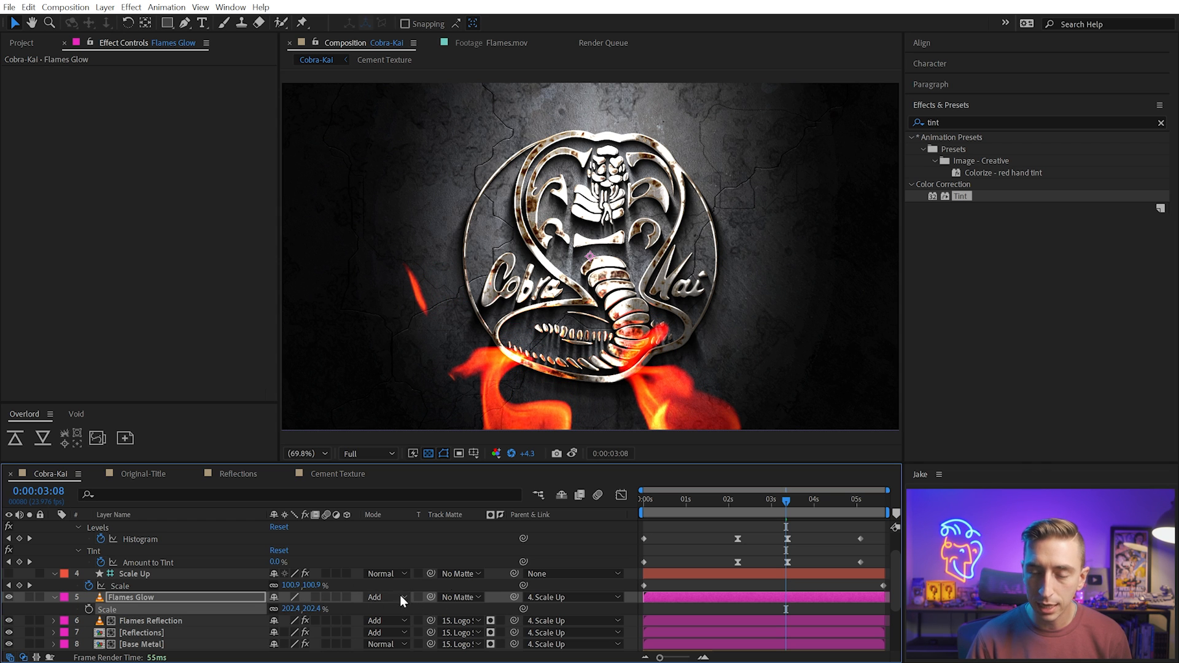
{"action": "left_click", "coordinate": [511, 379]}
{"action": "left_click_drag", "start_coordinate": [511, 379], "coordinate": [511, 321]}
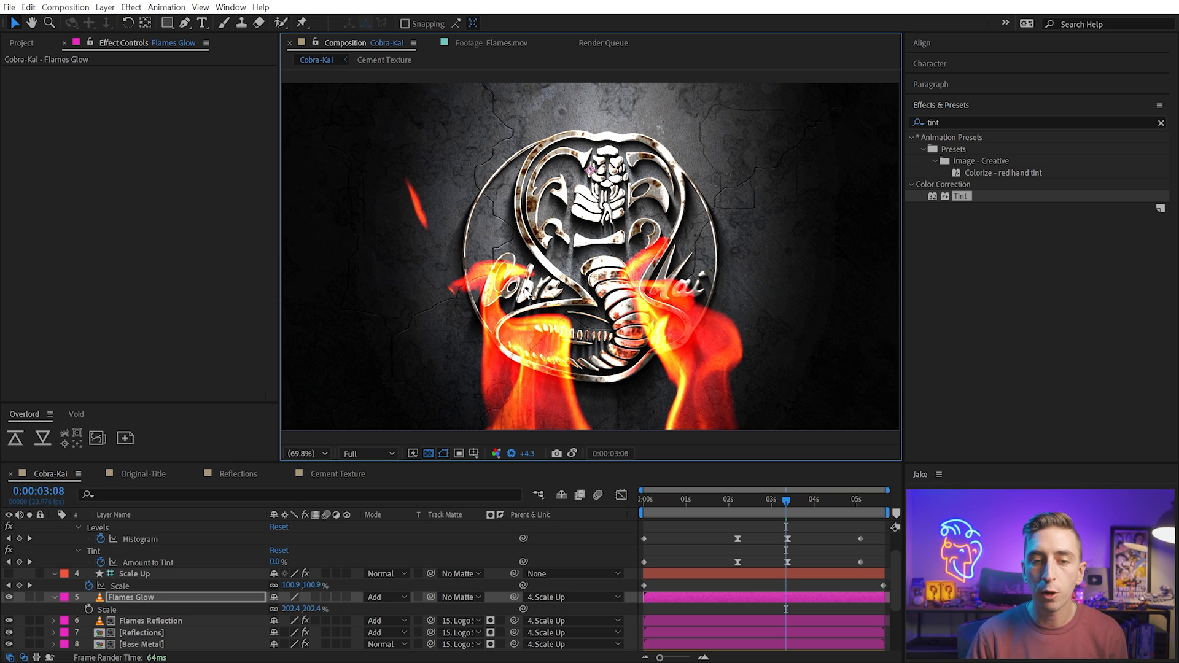
Apply Fast Box Blur to the Flames Glow layer with a blur radius of 63
{"action": "left_click", "coordinate": [152, 602]}
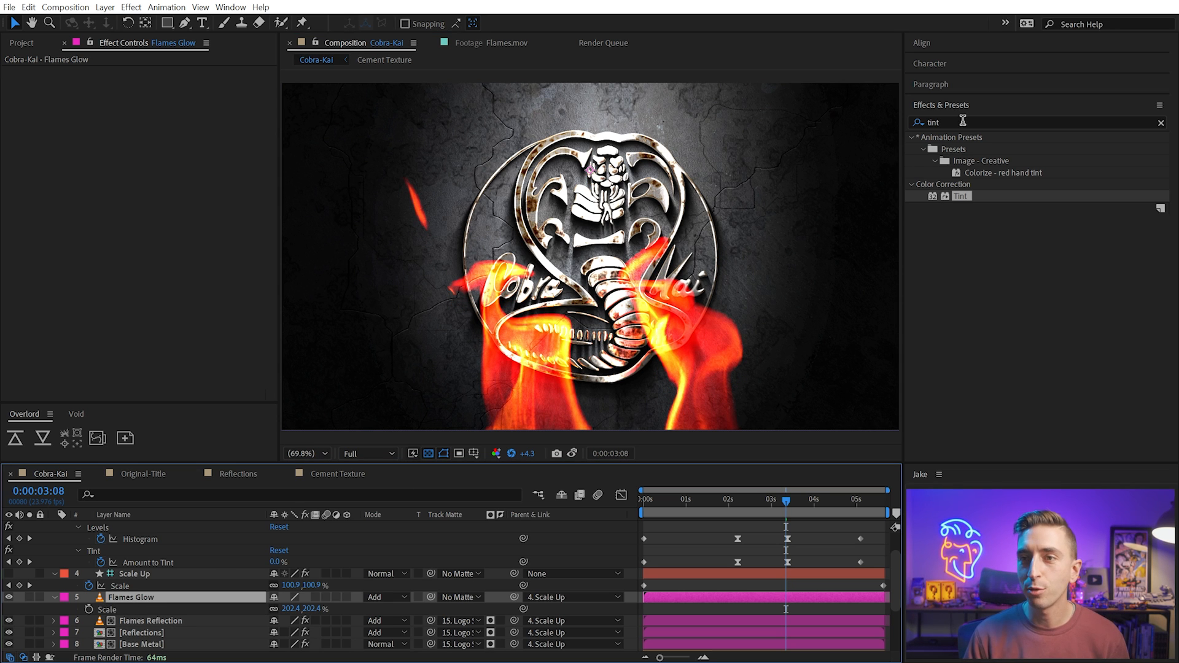
{"action": "left_click", "coordinate": [921, 122]}
{"action": "type", "text": "fast"}
{"action": "left_click_drag", "start_coordinate": [975, 161], "coordinate": [177, 599]}
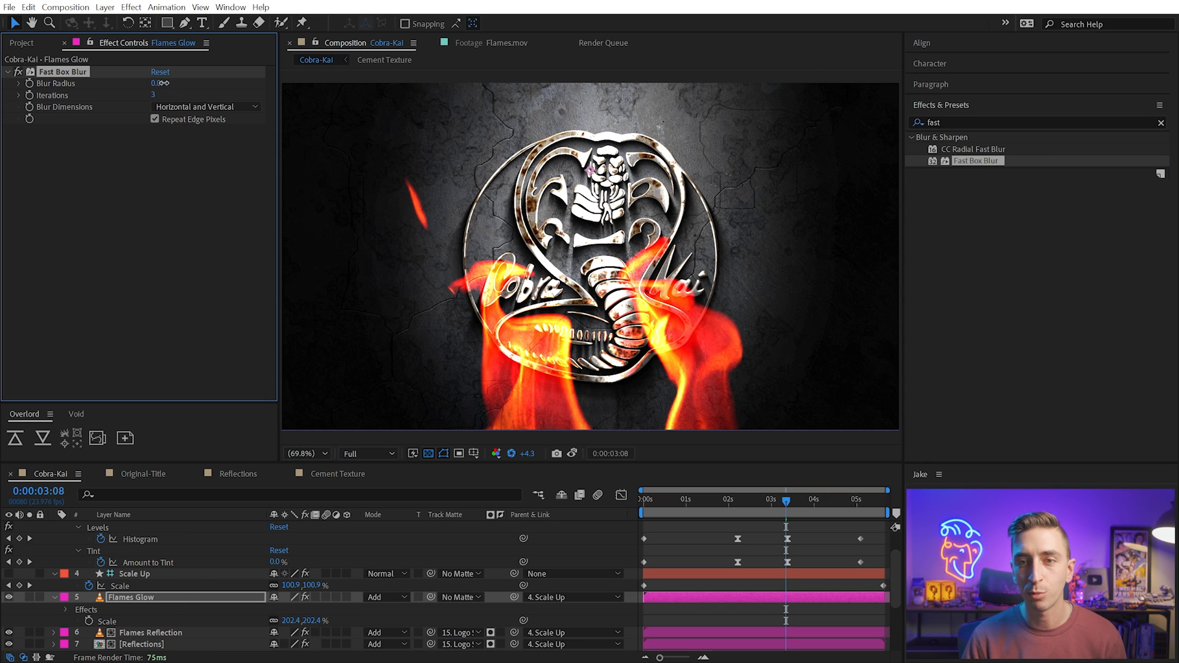
{"action": "left_click_drag", "start_coordinate": [163, 83], "coordinate": [183, 78]}
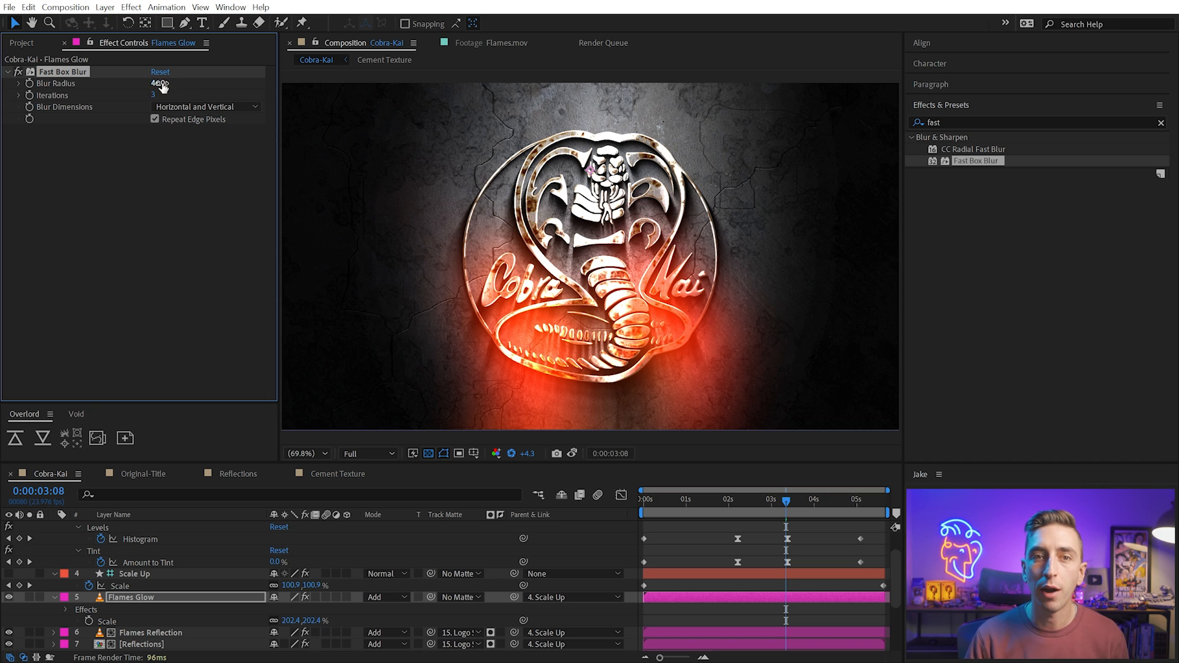
{"action": "left_click_drag", "start_coordinate": [157, 83], "coordinate": [174, 82]}
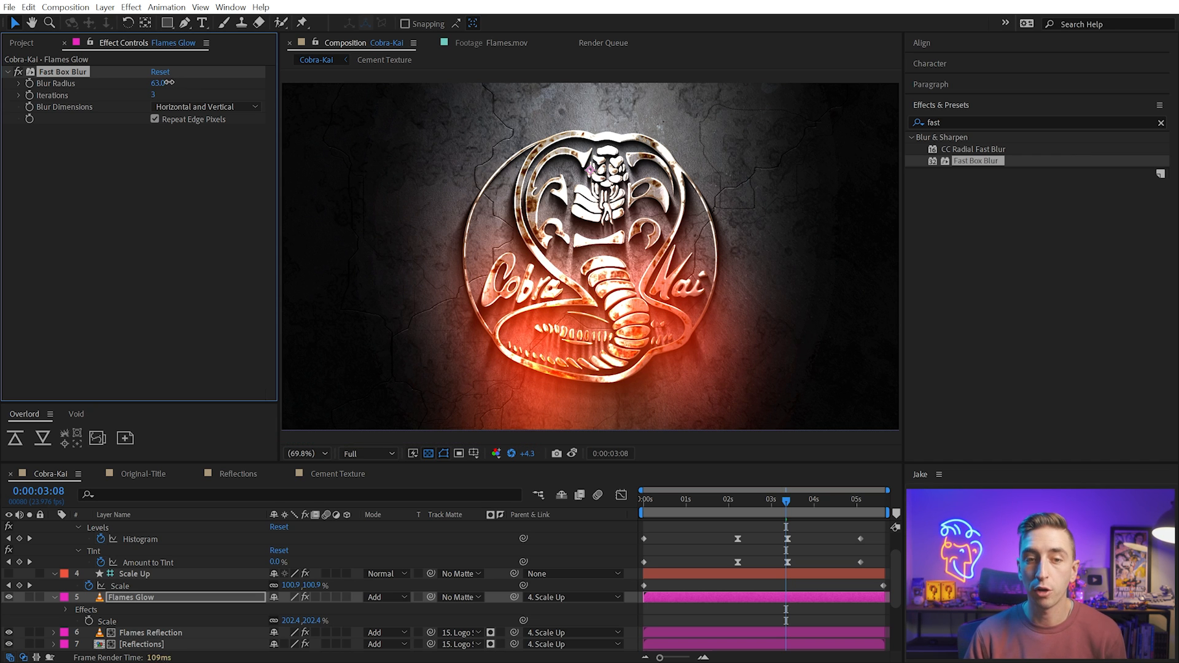
Reset the preview exposure and set the Flames Glow layer's opacity to 25%
{"action": "left_click", "coordinate": [211, 598]}
{"action": "key", "text": "t"}
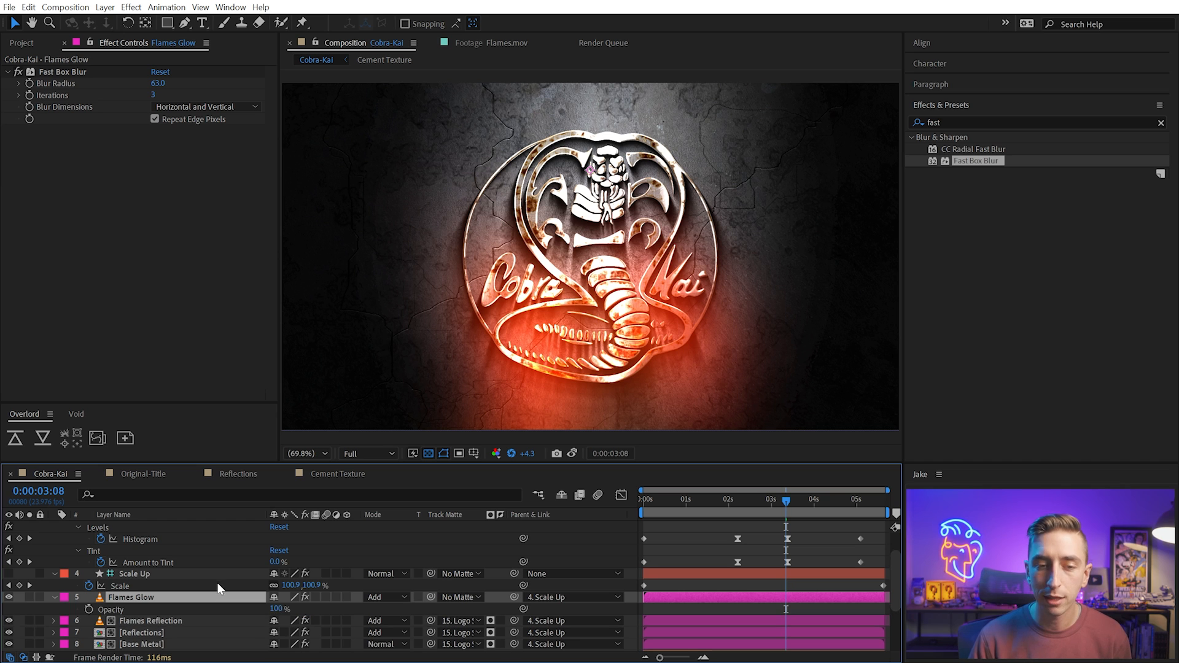
{"action": "left_click_drag", "start_coordinate": [281, 608], "coordinate": [211, 605]}
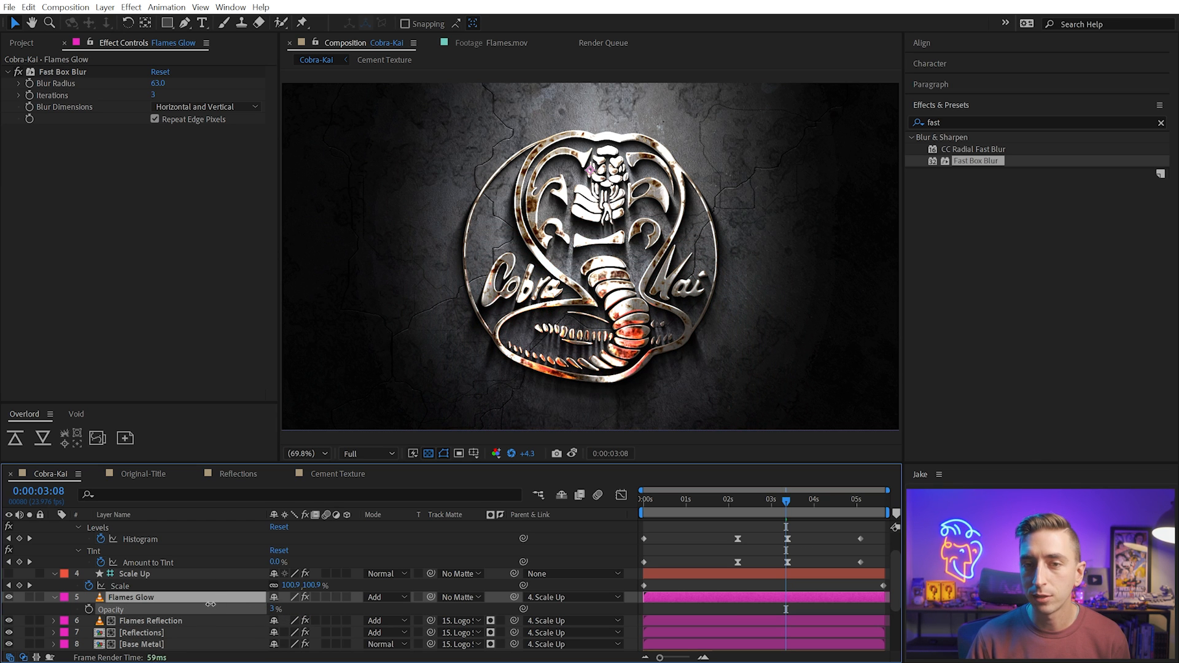
{"action": "left_click", "coordinate": [512, 454]}
{"action": "left_click_drag", "start_coordinate": [273, 609], "coordinate": [281, 608]}
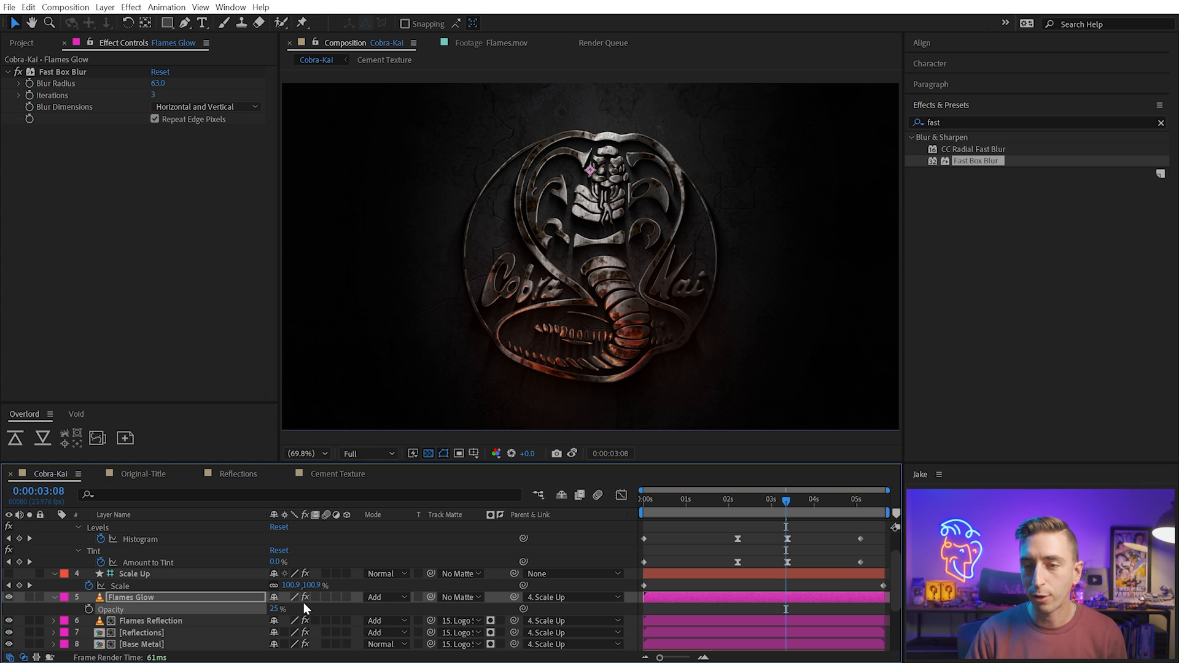
Squash the Flames Glow layer vertically to just over the frame's height and center it on the composition, checking around 0:00:02:20
{"action": "mouse_move", "coordinate": [752, 518]}
{"action": "left_mouse_down"}
{"action": "mouse_move", "coordinate": [725, 519]}
{"action": "mouse_move", "coordinate": [774, 517]}
{"action": "mouse_move", "coordinate": [760, 517]}
{"action": "left_mouse_up"}
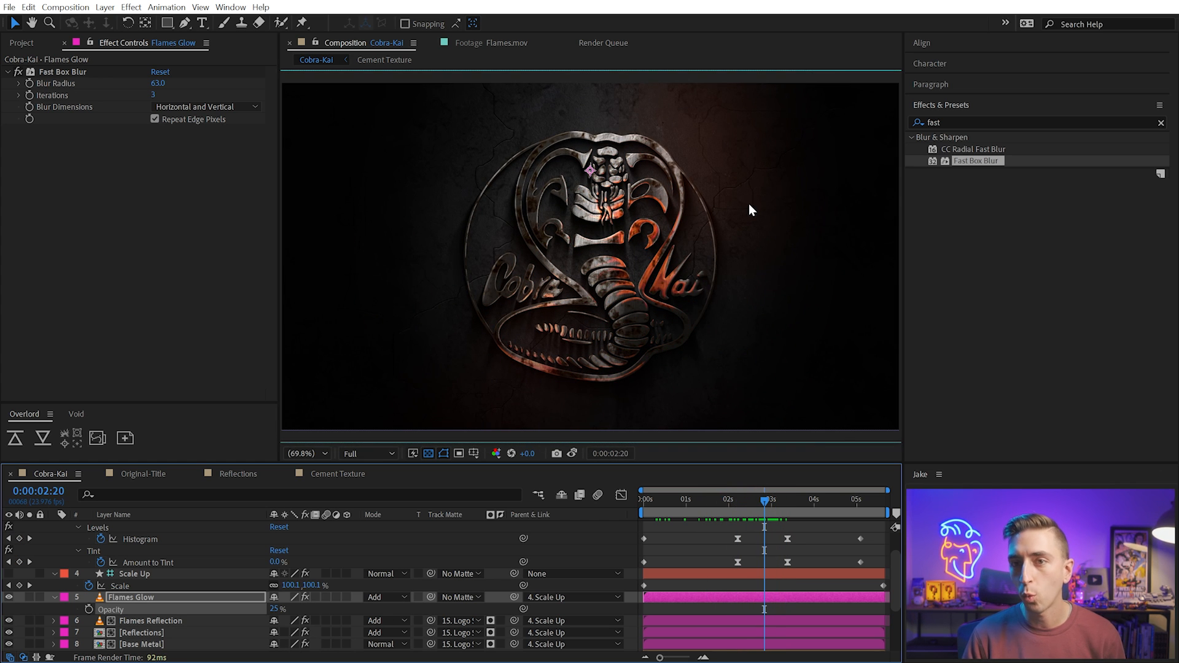
{"action": "left_click", "coordinate": [115, 598]}
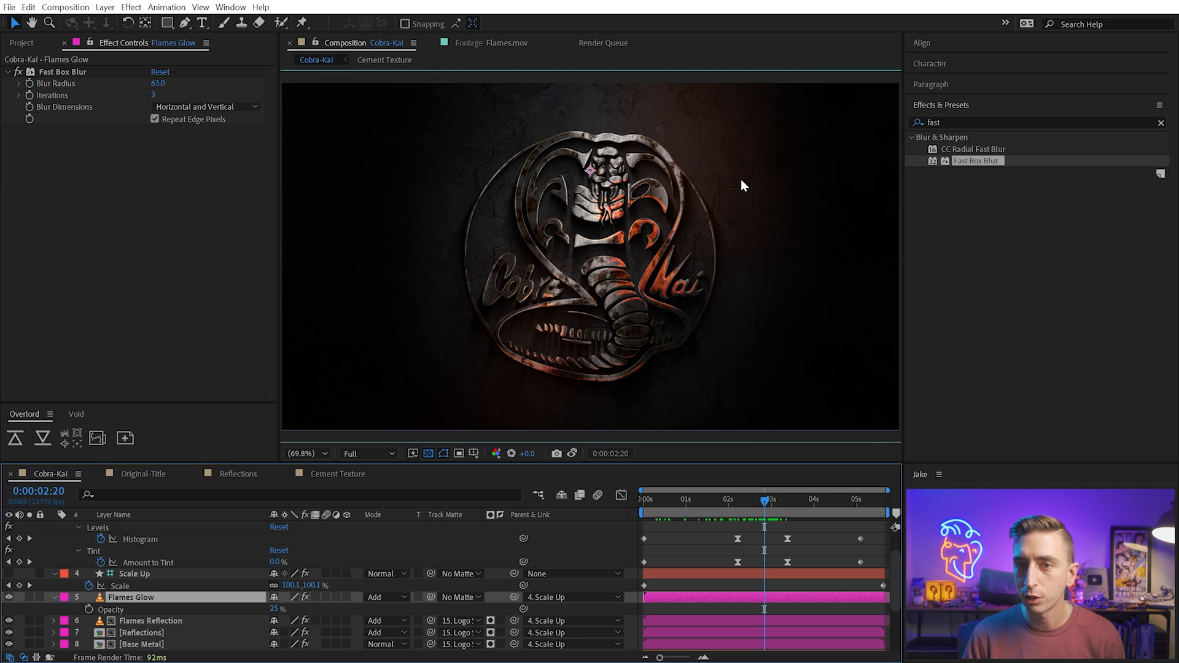
{"action": "scroll", "coordinate": [612, 241], "scroll_direction": "down", "scroll_amount": 4}
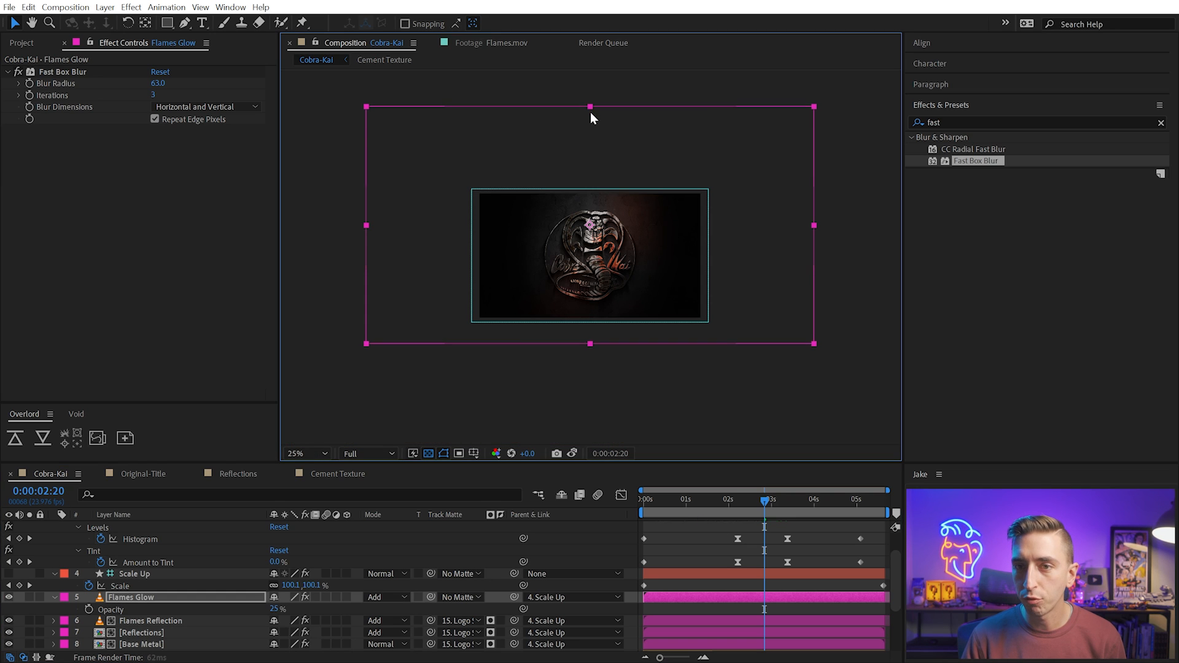
{"action": "left_click_drag", "start_coordinate": [591, 112], "coordinate": [662, 189]}
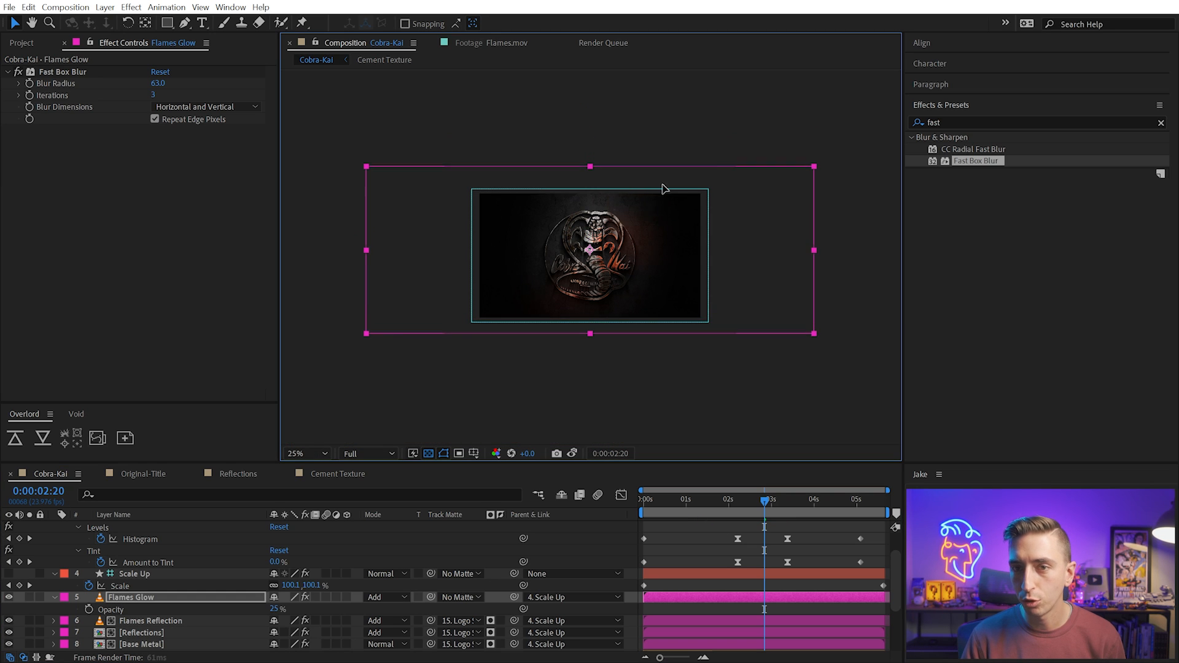
{"action": "left_click_drag", "start_coordinate": [592, 172], "coordinate": [591, 192]}
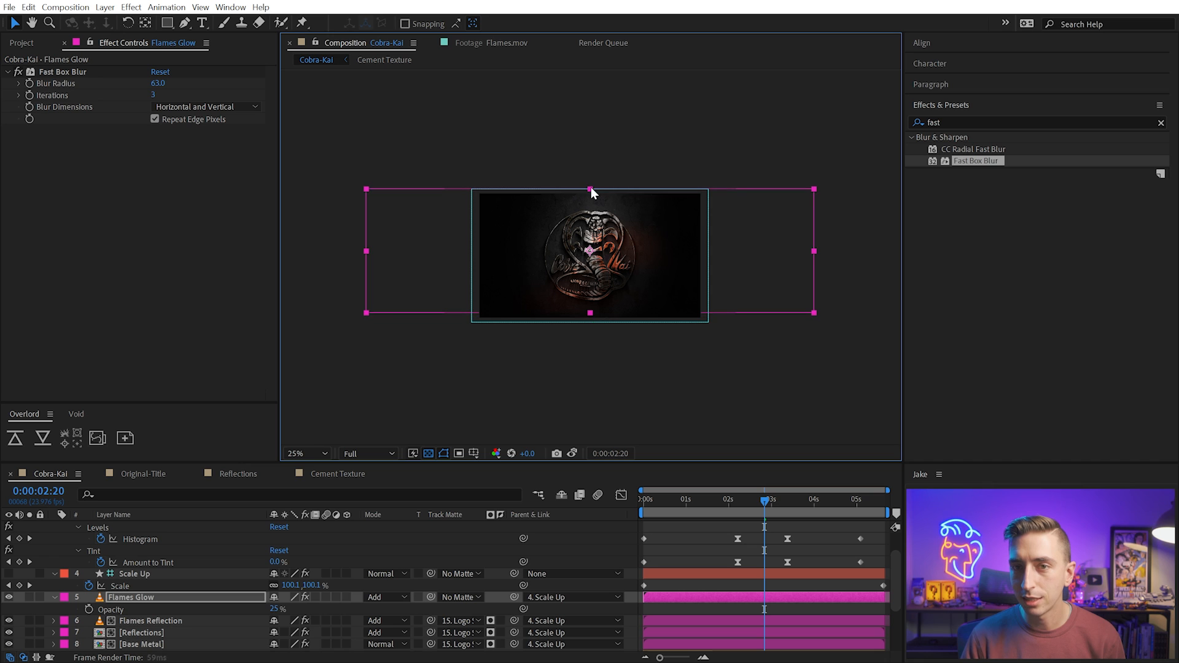
{"action": "left_click_drag", "start_coordinate": [674, 237], "coordinate": [675, 248]}
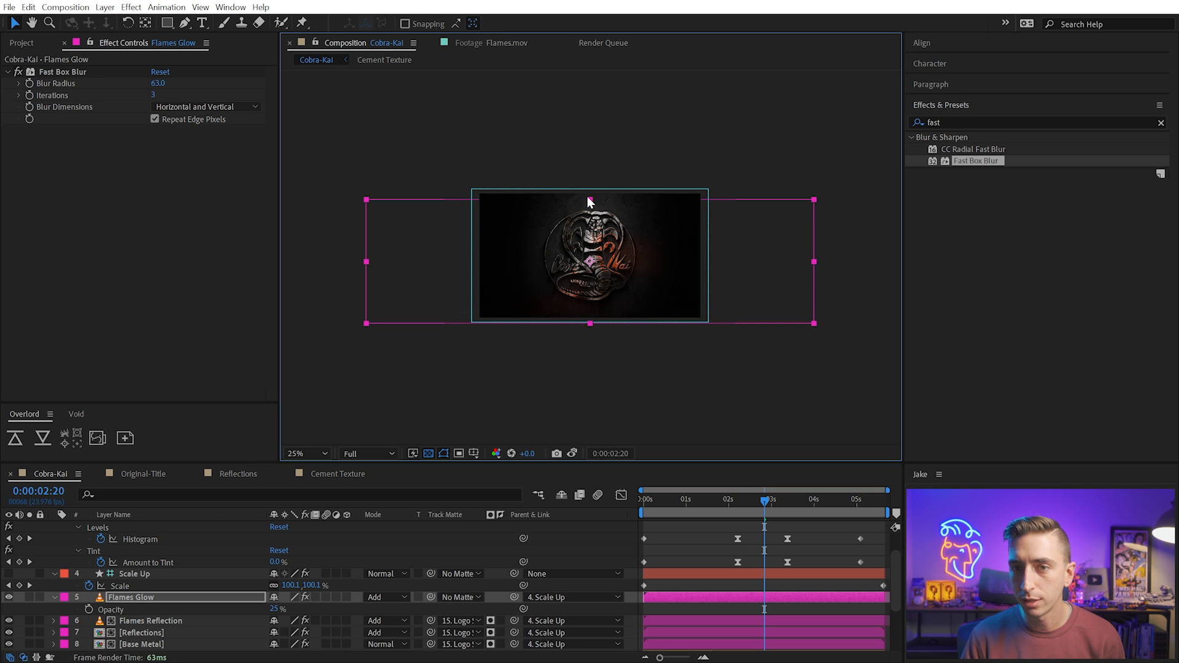
{"action": "left_click_drag", "start_coordinate": [589, 198], "coordinate": [590, 191]}
{"action": "left_click_drag", "start_coordinate": [643, 227], "coordinate": [643, 222]}
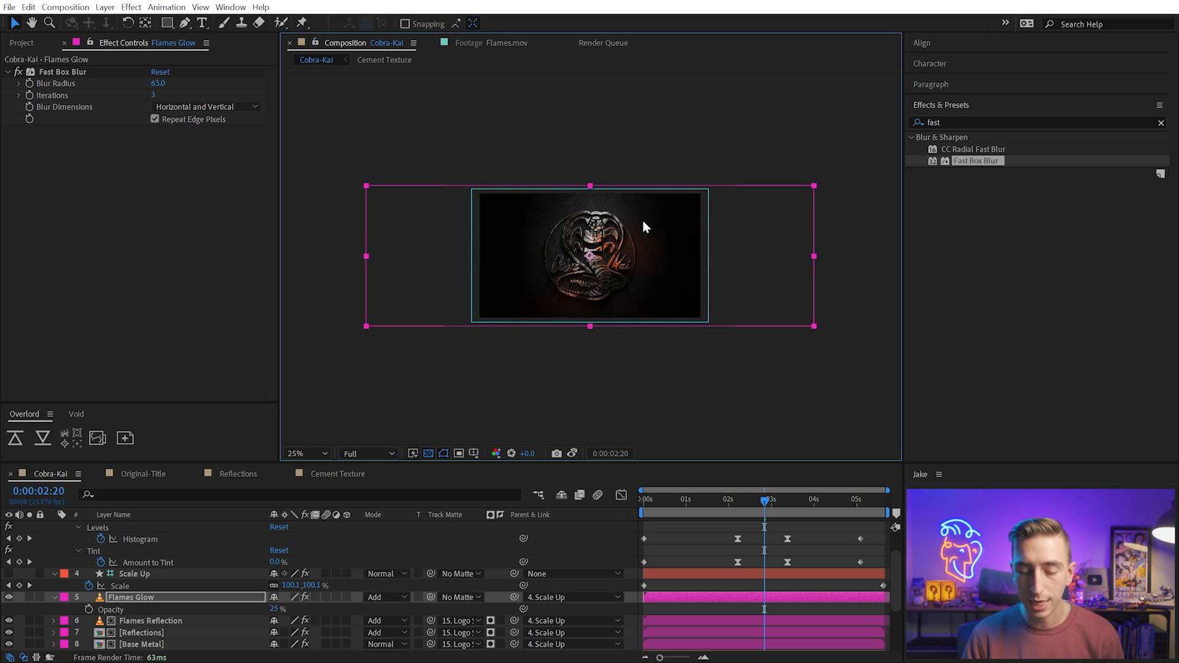
{"action": "key", "text": "shift+slash"}
Lower the Flames Glow layer's opacity to 10% and preview the fainter glow
{"action": "left_click_drag", "start_coordinate": [281, 611], "coordinate": [269, 610]}
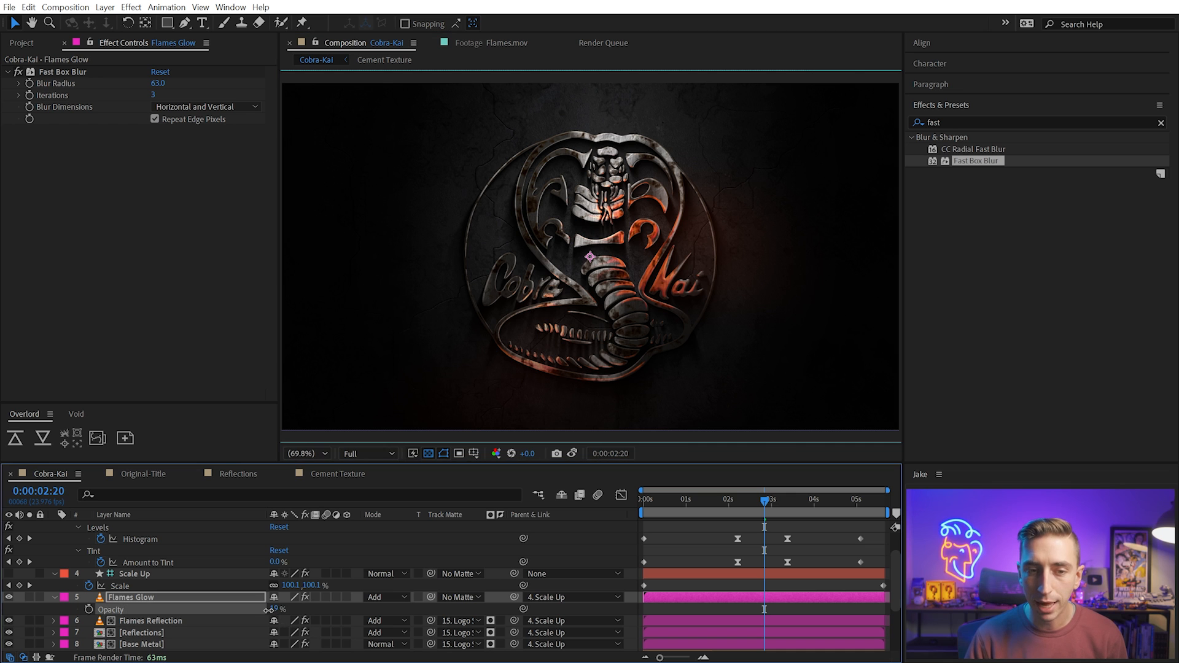
{"action": "left_click", "coordinate": [762, 546]}
{"action": "mouse_move", "coordinate": [764, 500]}
{"action": "left_mouse_down"}
{"action": "mouse_move", "coordinate": [680, 497]}
{"action": "mouse_move", "coordinate": [800, 513]}
{"action": "mouse_move", "coordinate": [760, 510]}
{"action": "left_mouse_up"}
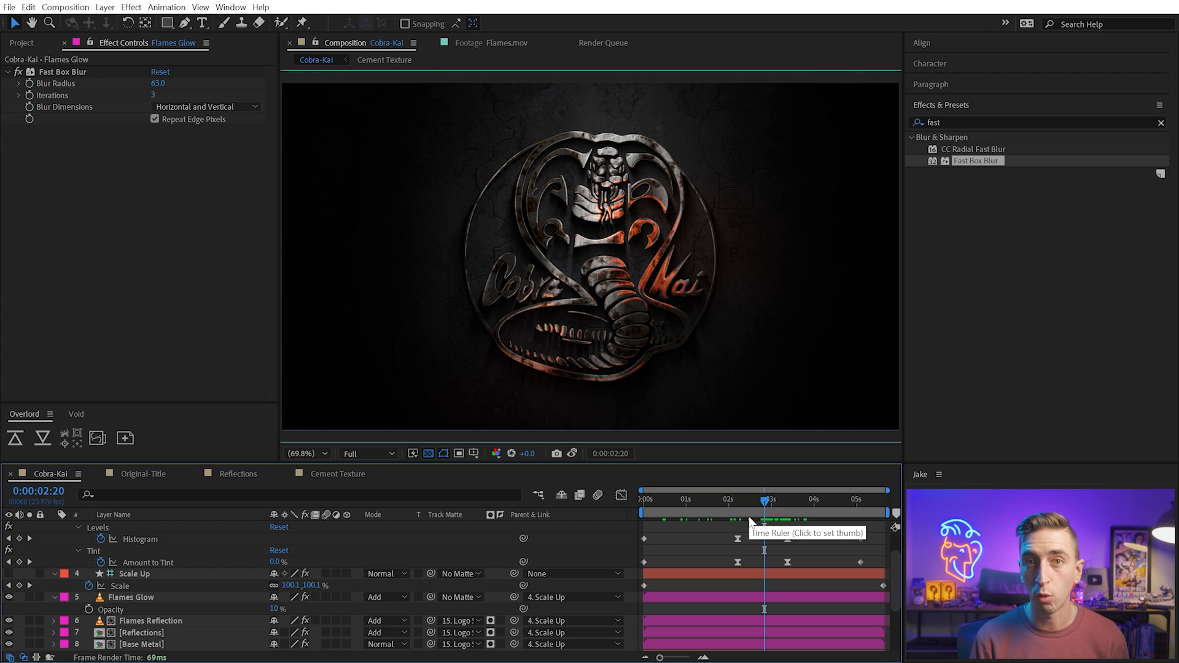
Examine the soloed Original Title at different times and at +6.5 preview exposure, then reset the exposure
{"action": "scroll", "coordinate": [751, 524], "scroll_direction": "up", "scroll_amount": 3}
{"action": "left_click", "coordinate": [779, 521]}
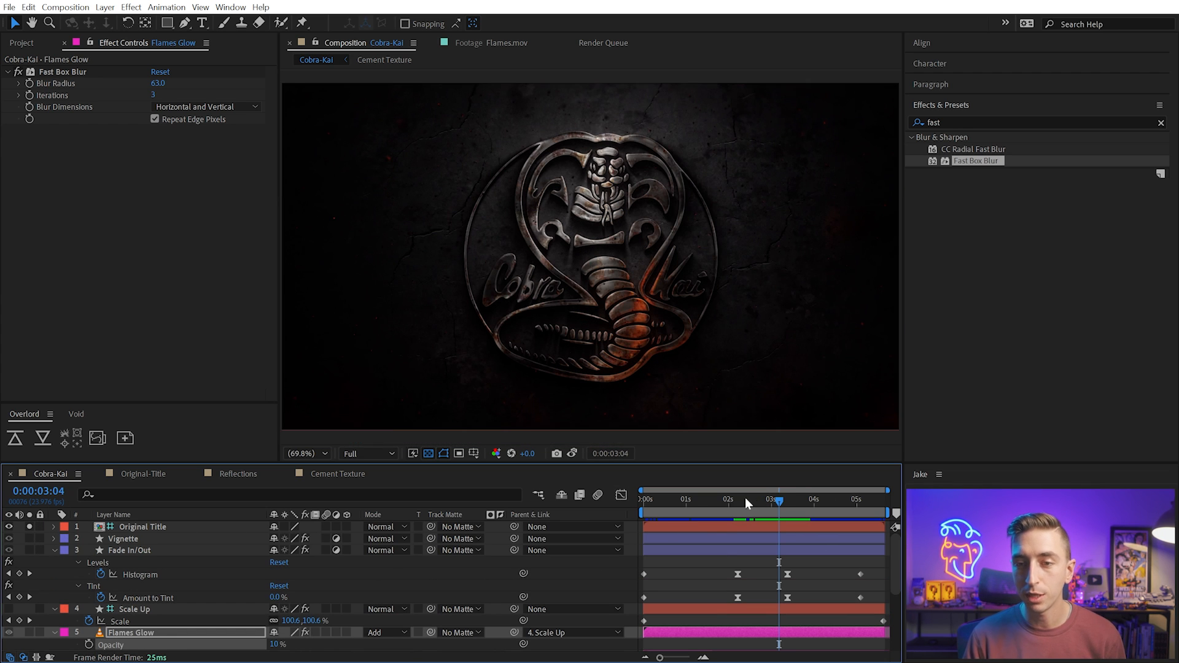
{"action": "left_click_drag", "start_coordinate": [746, 500], "coordinate": [646, 499]}
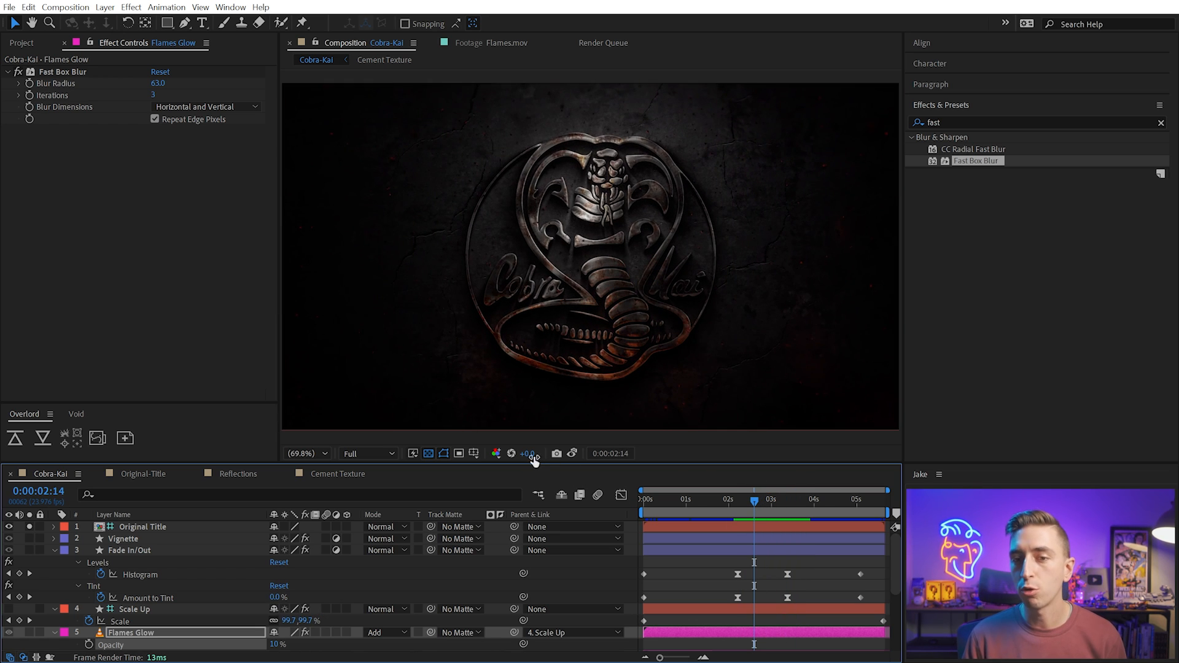
{"action": "left_click_drag", "start_coordinate": [533, 457], "coordinate": [967, 453]}
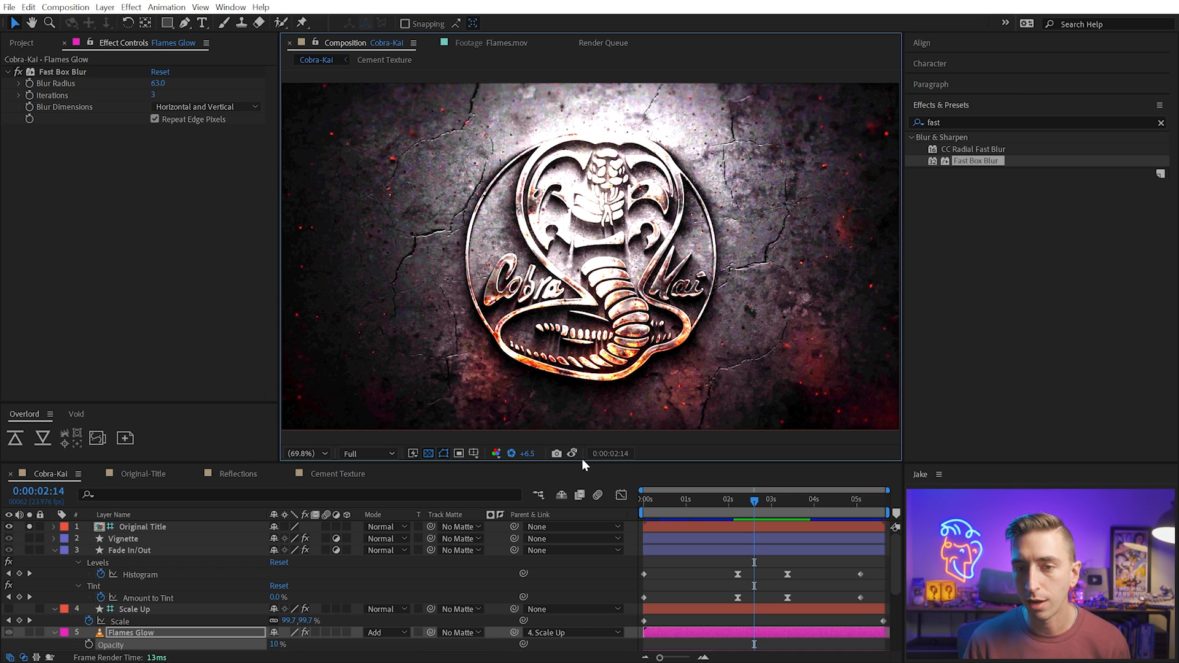
{"action": "left_click", "coordinate": [512, 454]}
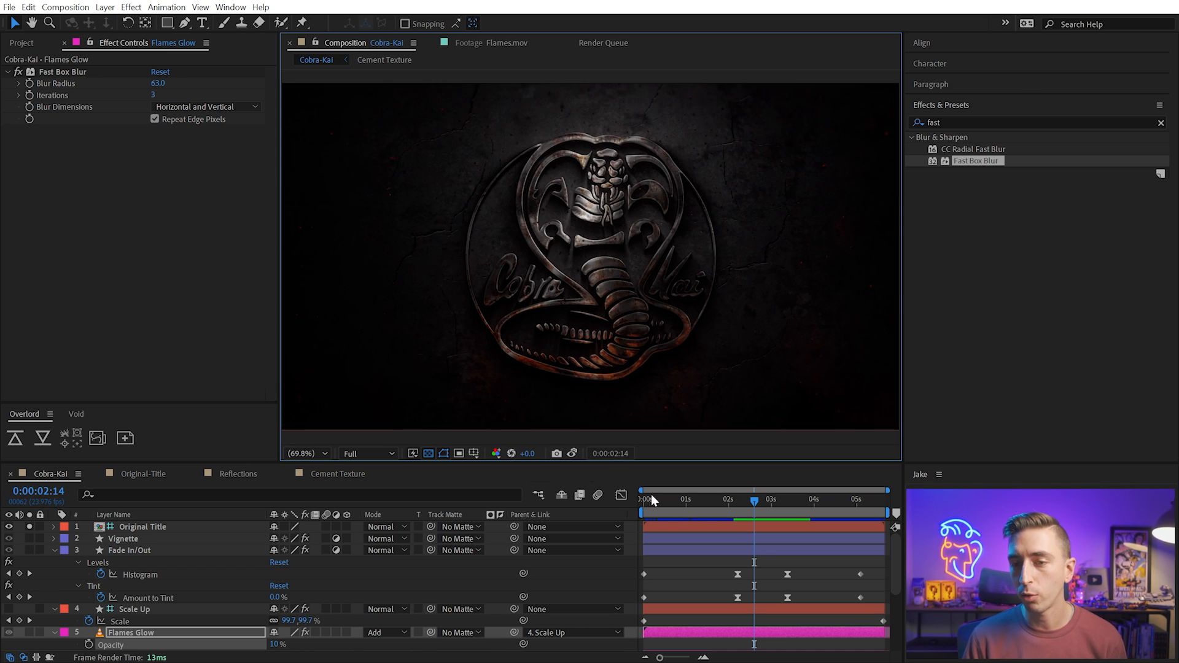
Collapse the expanded properties of the Fade In/Out, Scale Up and Flames Glow layers and deselect everything
{"action": "left_click", "coordinate": [54, 552]}
{"action": "left_click", "coordinate": [54, 563]}
{"action": "left_click", "coordinate": [56, 573]}
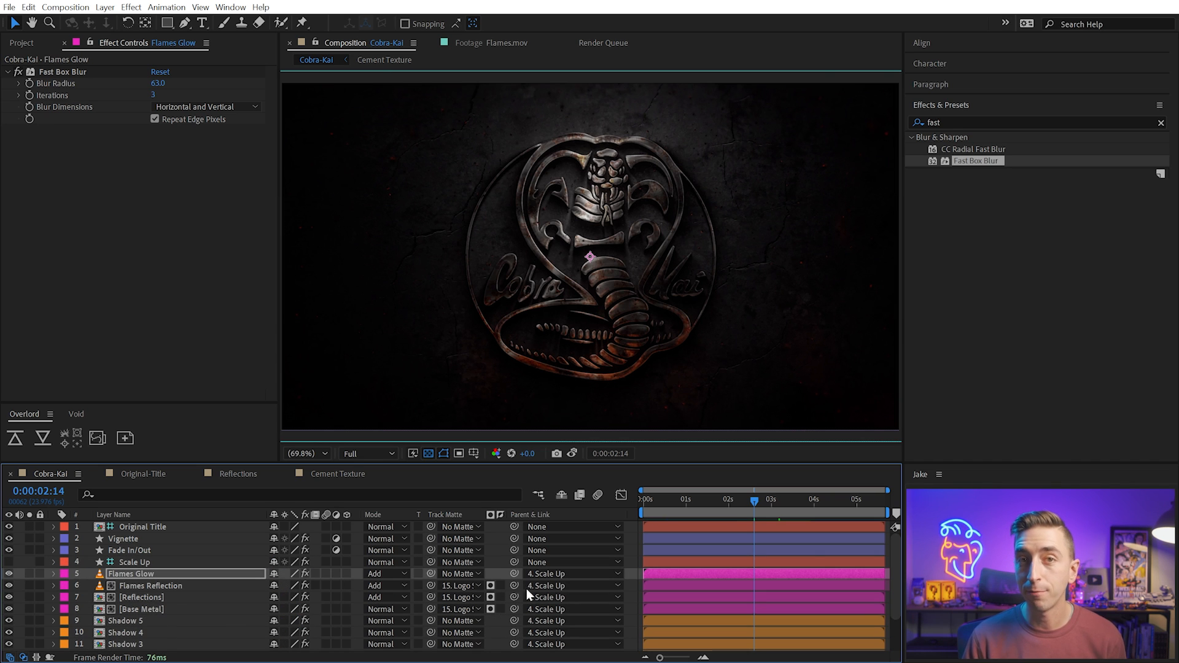
{"action": "left_click", "coordinate": [633, 539]}
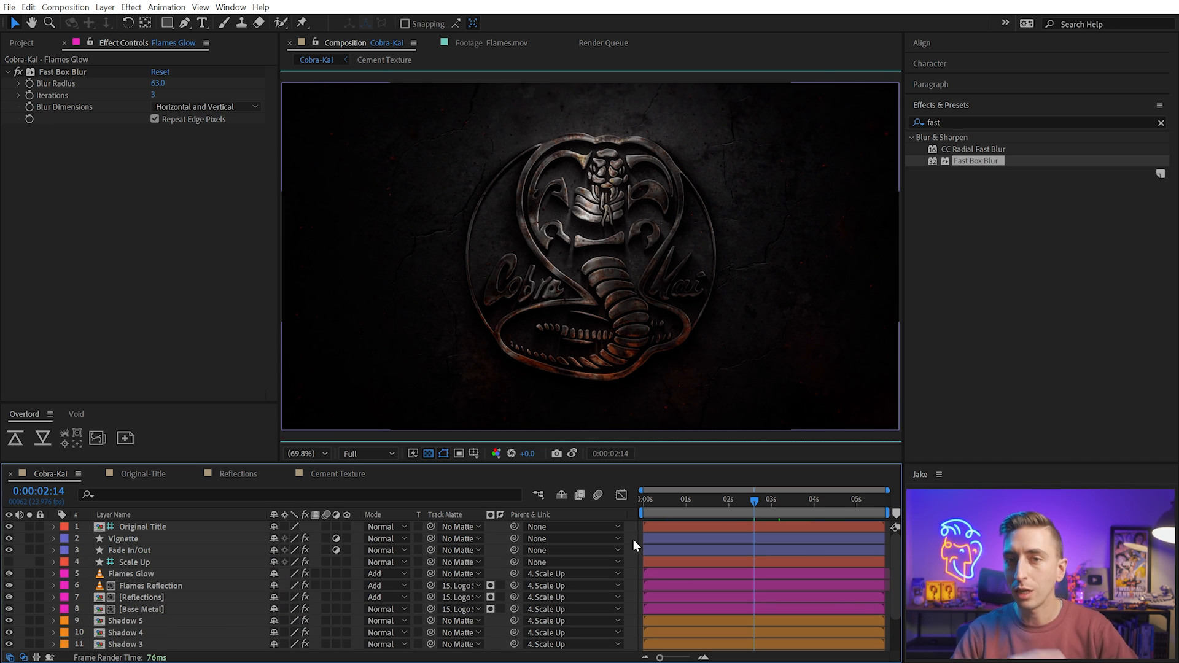
Create a full-frame layer filled with CCCCCC above the Original Title layer and name it Particles
{"action": "left_click", "coordinate": [149, 527]}
{"action": "key", "text": "ctrl+y"}
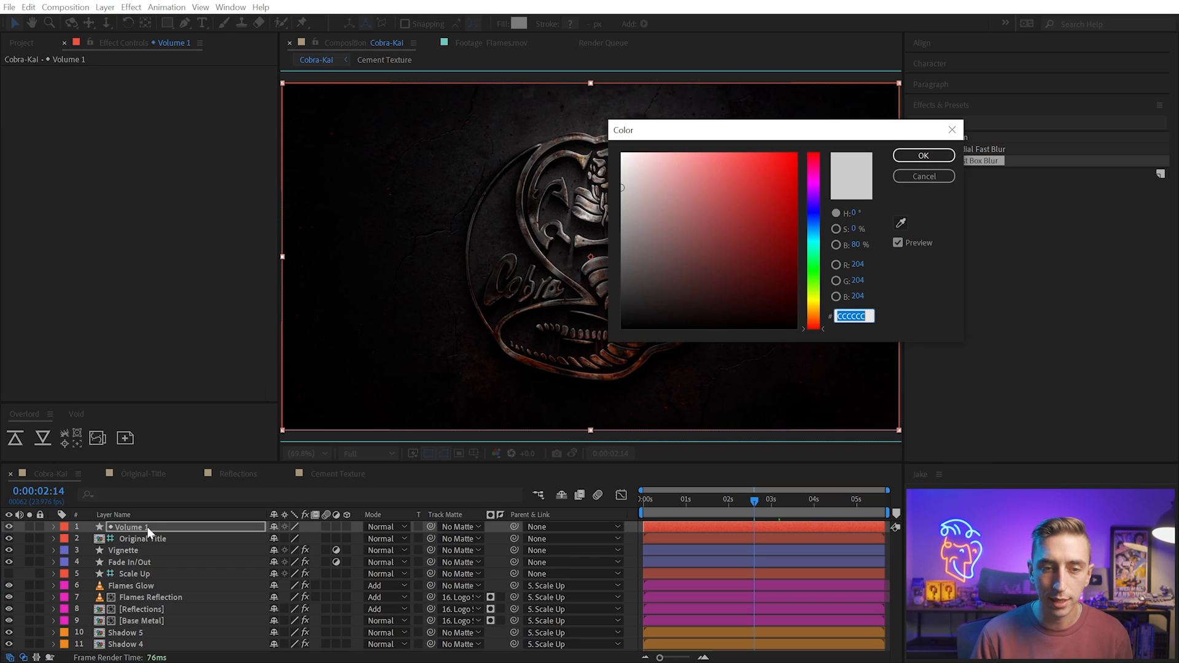
{"action": "left_click", "coordinate": [924, 155]}
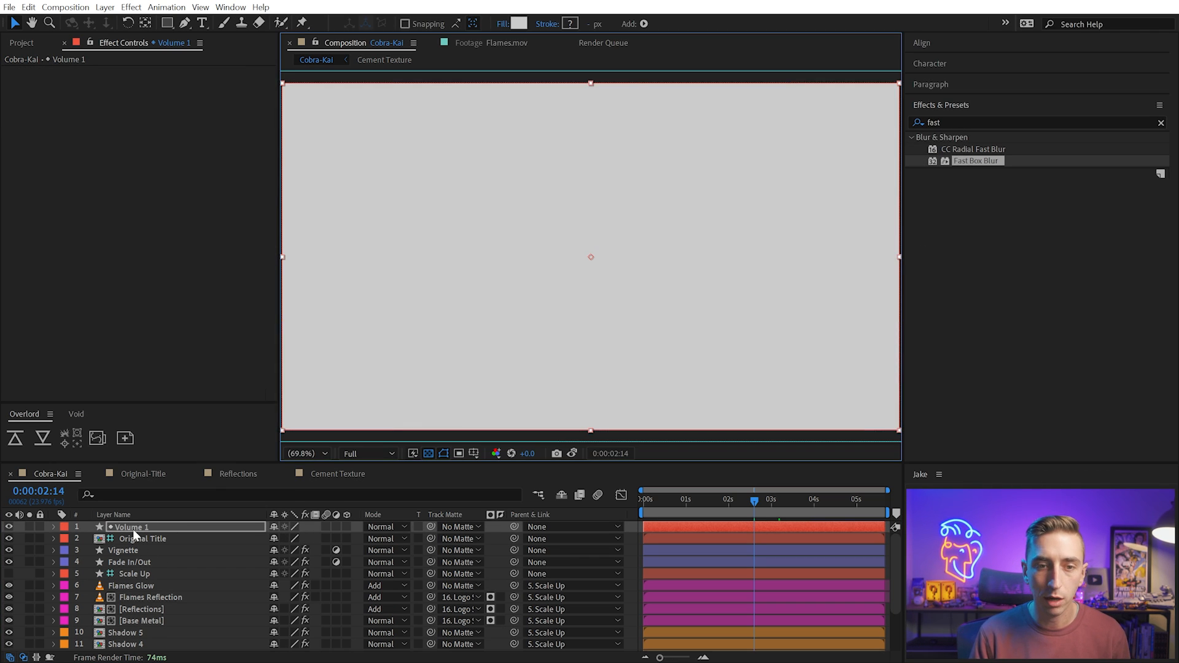
{"action": "key", "text": "Return"}
{"action": "type", "text": "Particles"}
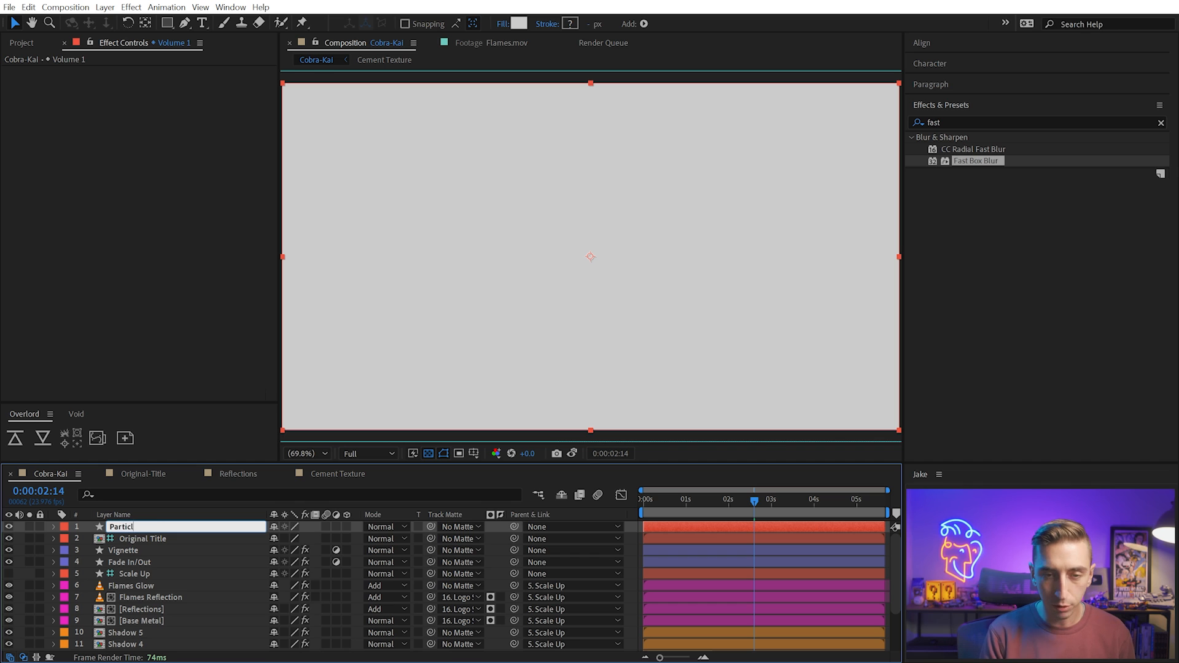
{"action": "key", "text": "Return"}
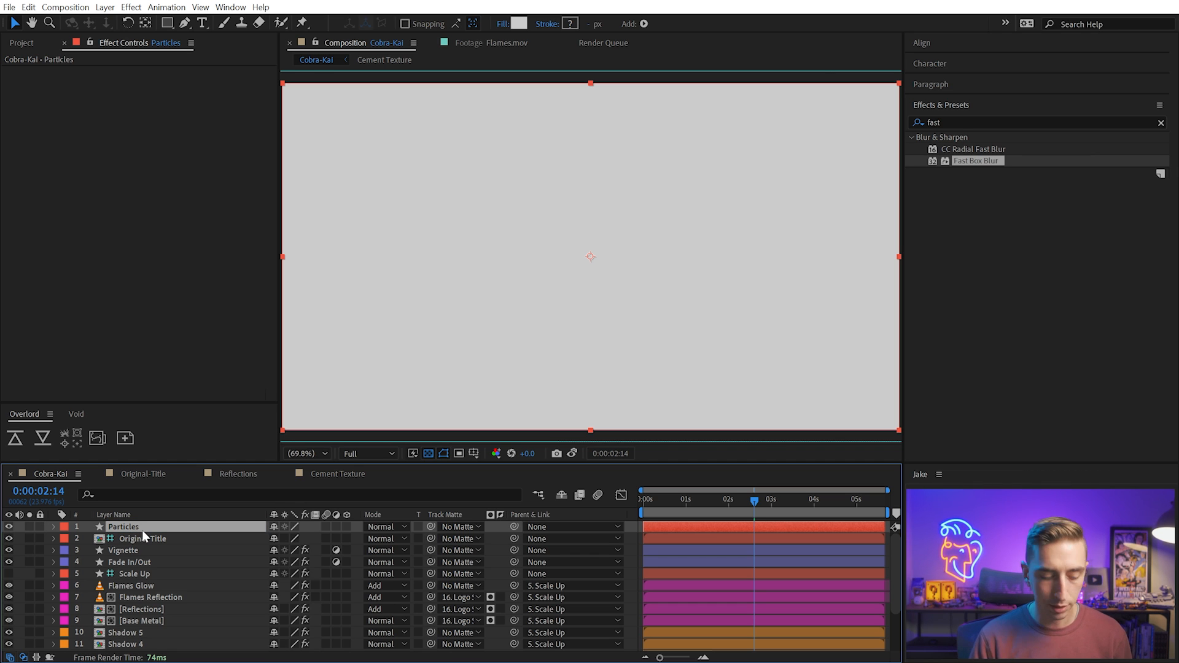
Pre-compose the Particles layer into a new composition named Particles and open that composition
{"action": "key", "text": "ctrl+shift+c"}
{"action": "left_click", "coordinate": [534, 188]}
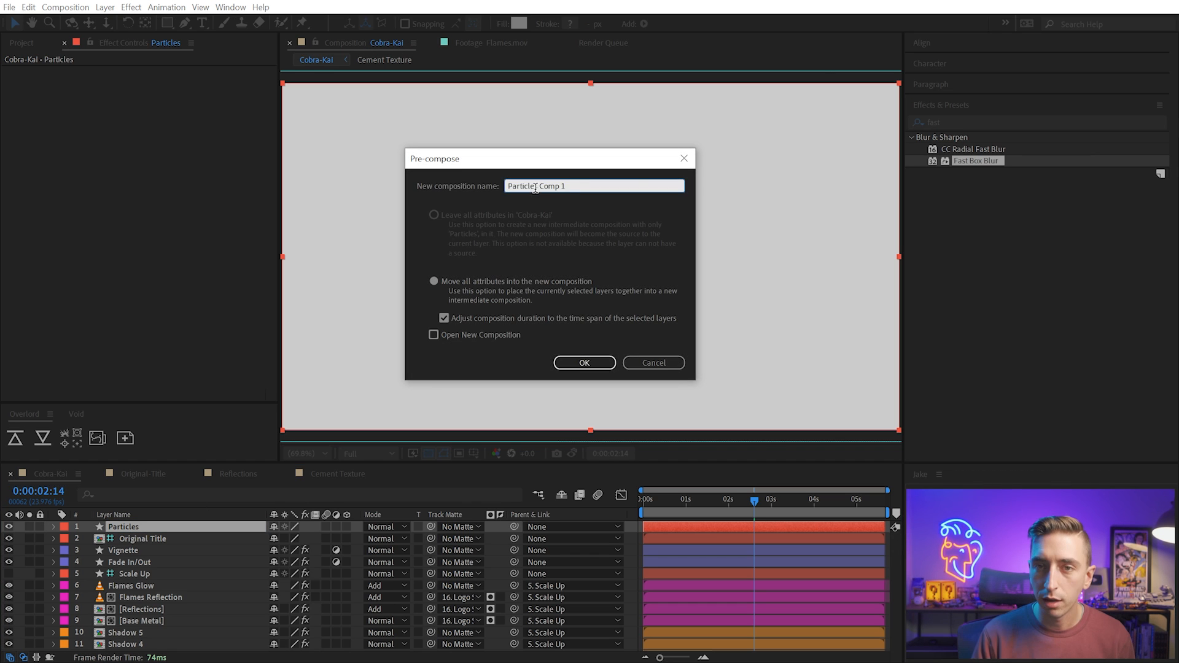
{"action": "key", "text": "BackSpace"}
{"action": "left_click", "coordinate": [576, 368]}
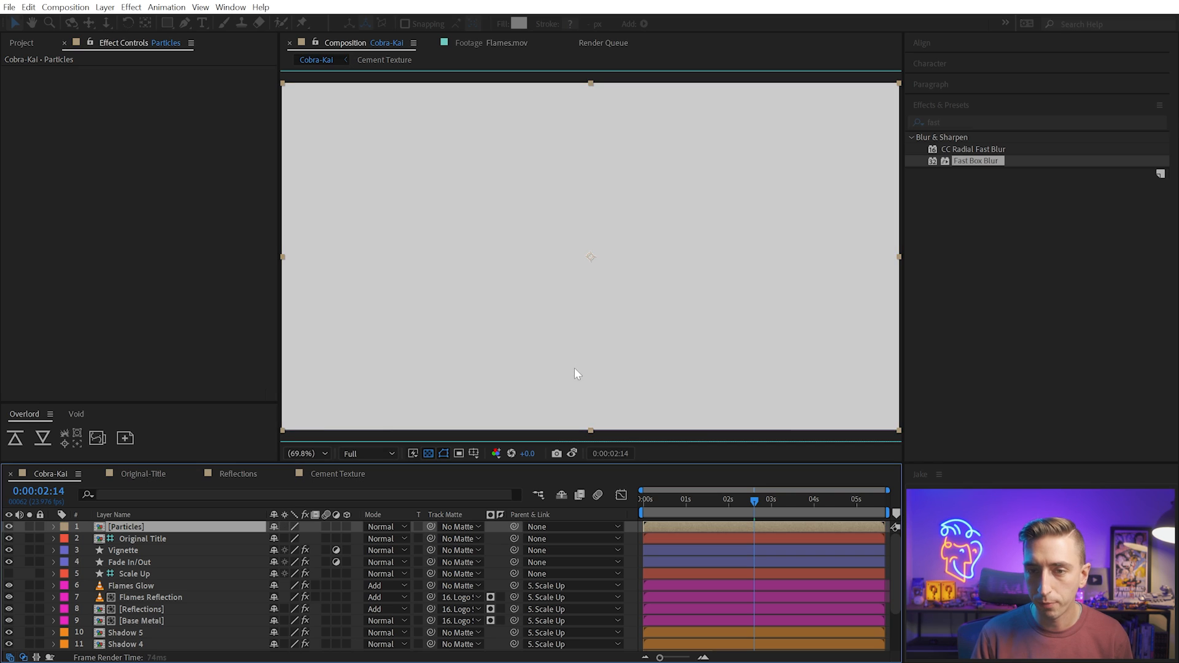
{"action": "double_click", "coordinate": [146, 527]}
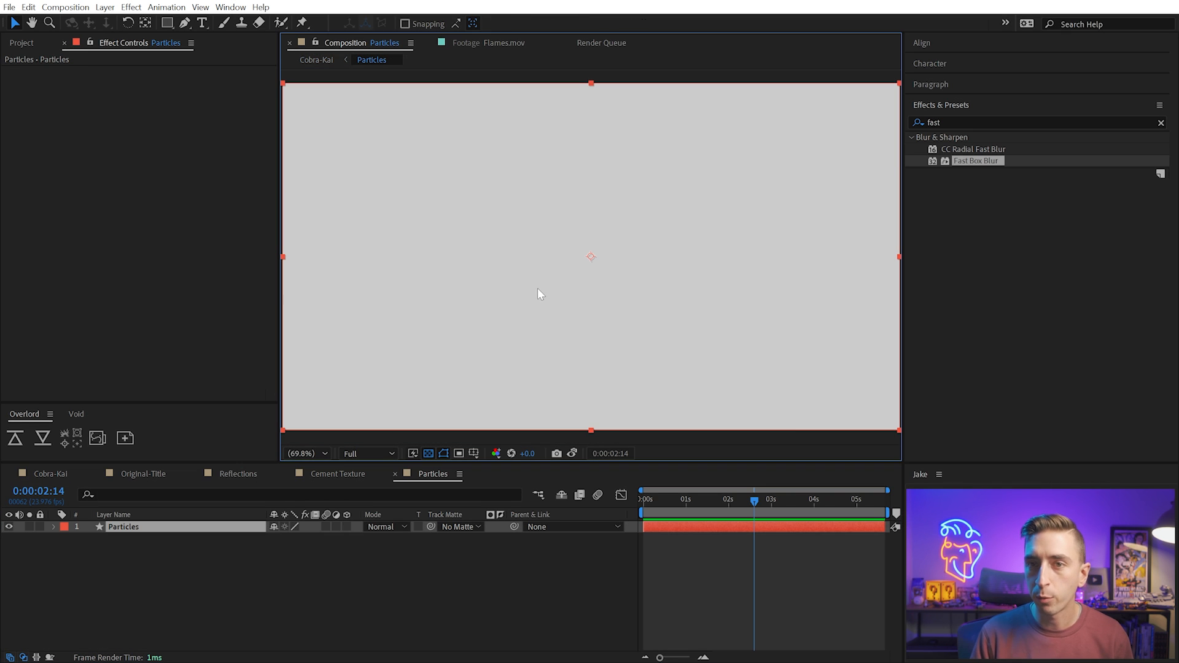
Apply CC Particle World to the Particles layer, turn off the transparency grid and scrub through the default particle burst
{"action": "left_click", "coordinate": [996, 122]}
{"action": "type", "text": "cc particle"}
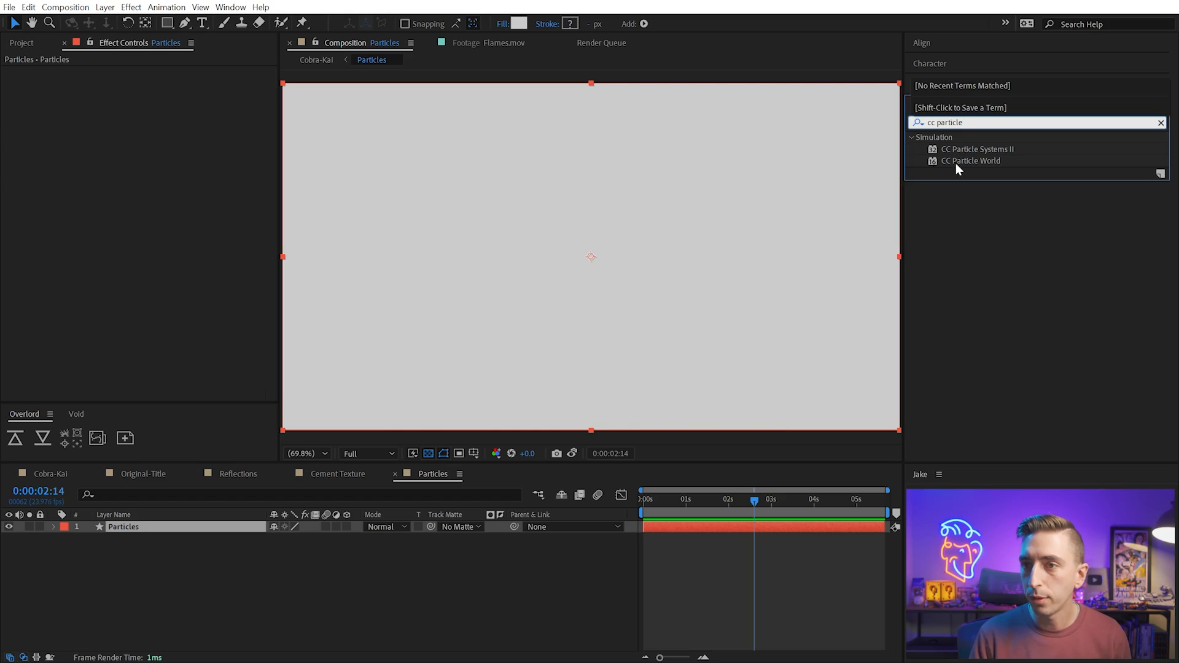
{"action": "double_click", "coordinate": [955, 162]}
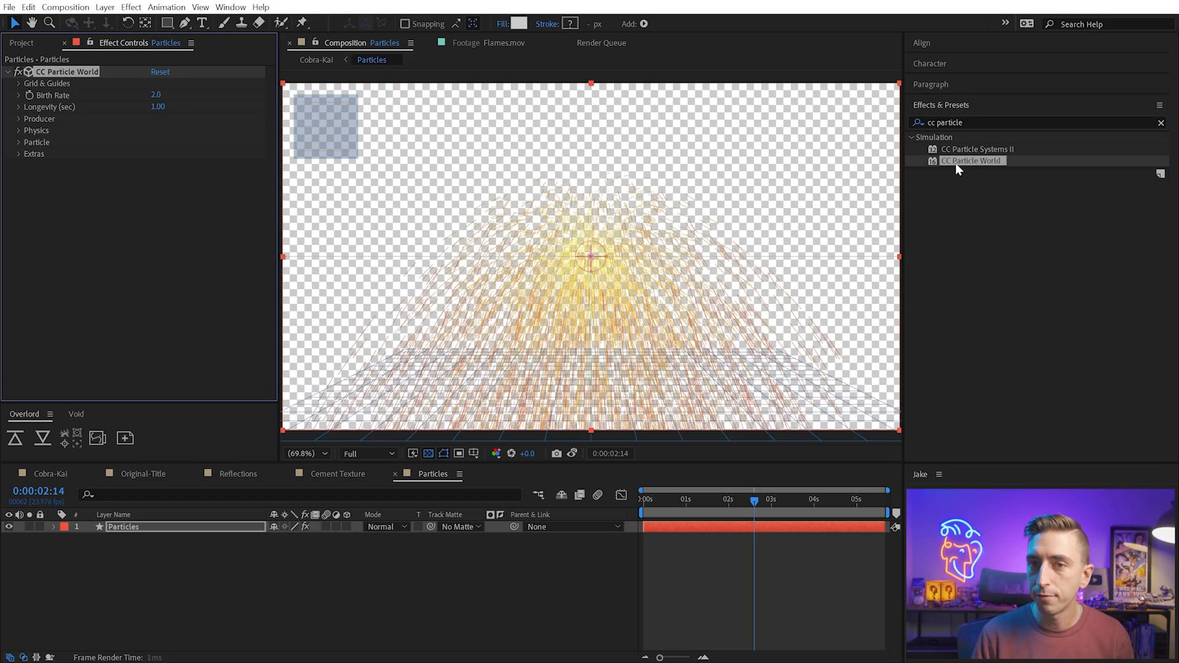
{"action": "left_click", "coordinate": [430, 455]}
{"action": "left_click_drag", "start_coordinate": [718, 504], "coordinate": [742, 492]}
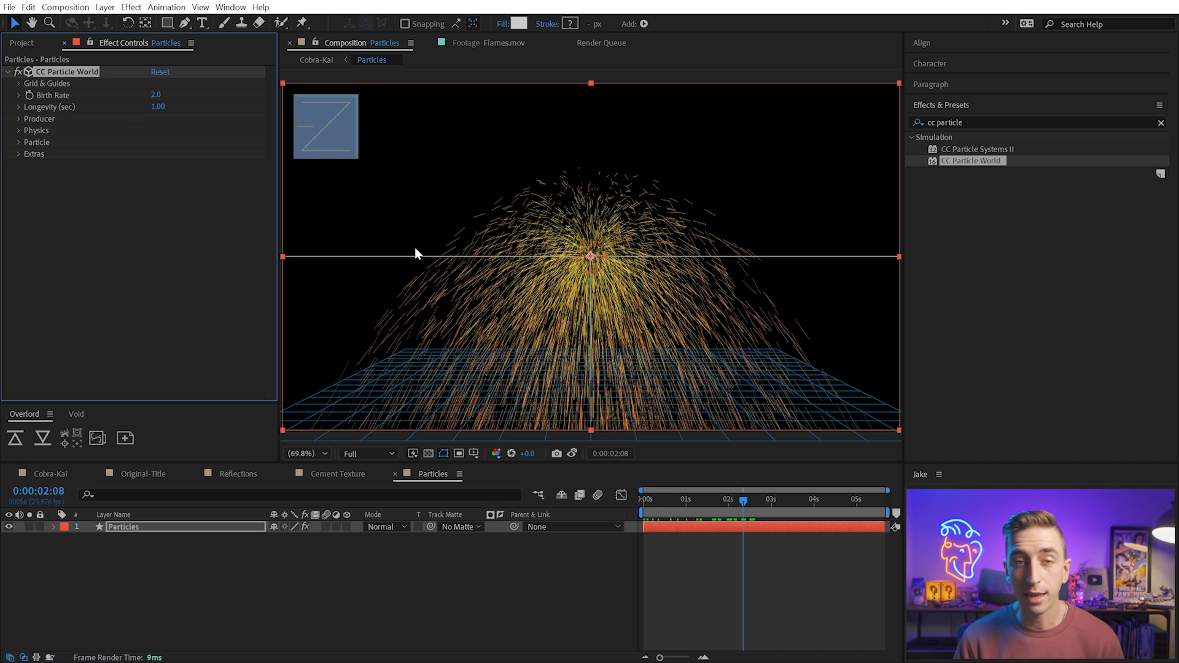
Turn off CC Particle World's Position, Radius, Motion Path, Grid, Horizon and Axis Box guides
{"action": "left_click", "coordinate": [17, 84]}
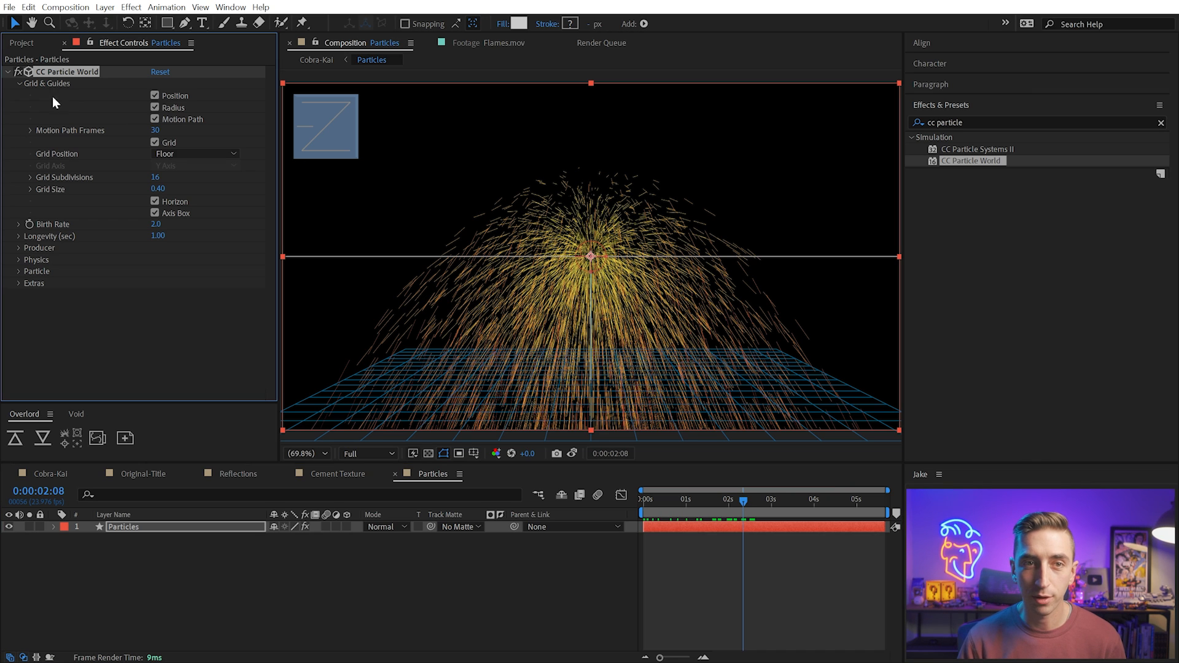
{"action": "left_click", "coordinate": [154, 107]}
{"action": "left_click", "coordinate": [154, 119]}
{"action": "left_click", "coordinate": [154, 142]}
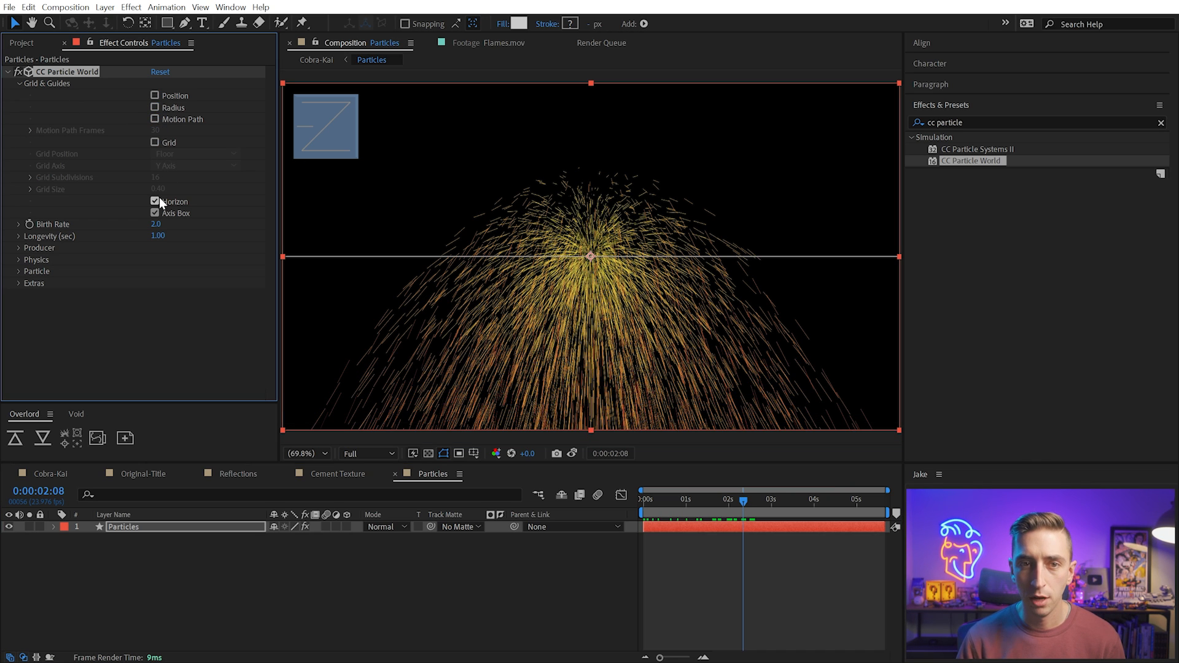
{"action": "left_click", "coordinate": [155, 201]}
{"action": "left_click", "coordinate": [155, 212]}
{"action": "left_click", "coordinate": [18, 83]}
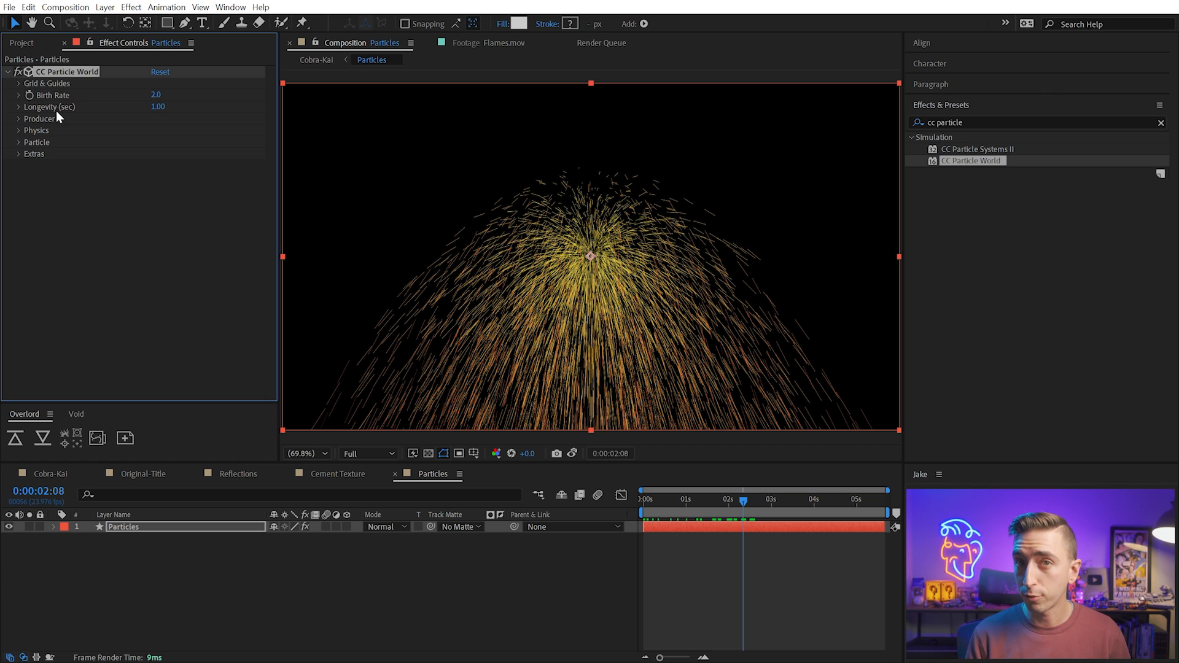
Widen the particle producer to Radius X 0.865 and Radius Y 0.195, and scrub to check the spread
{"action": "left_click", "coordinate": [18, 119]}
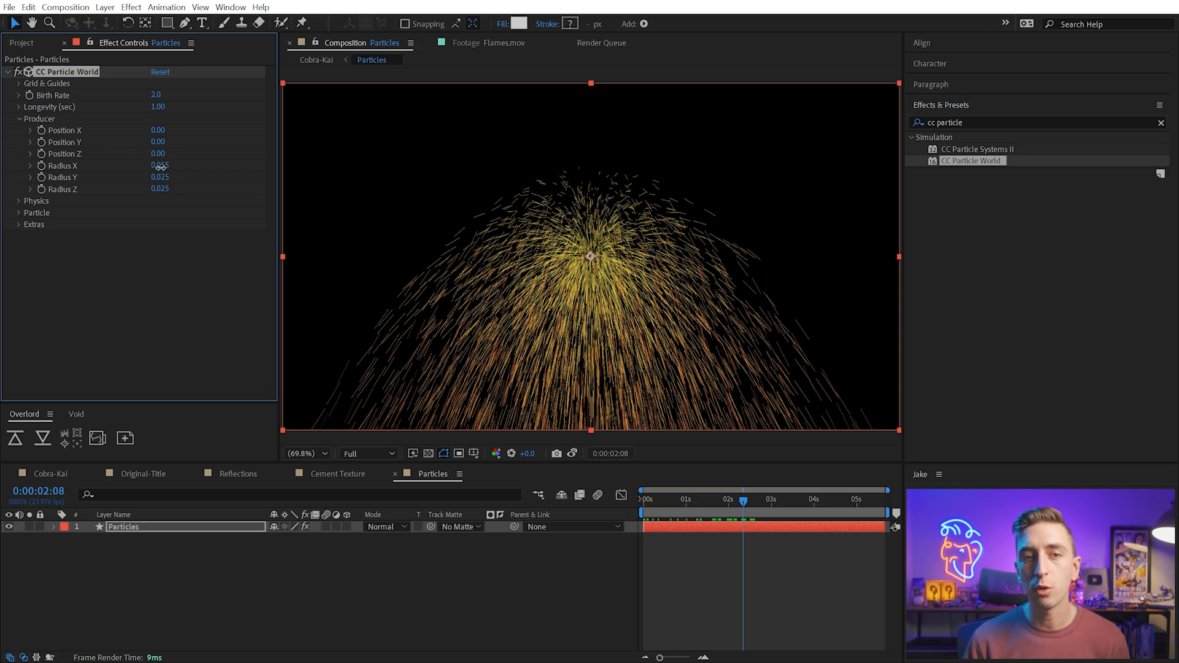
{"action": "mouse_move", "coordinate": [159, 166]}
{"action": "left_mouse_down"}
{"action": "mouse_move", "coordinate": [218, 177]}
{"action": "mouse_move", "coordinate": [168, 176]}
{"action": "left_mouse_up"}
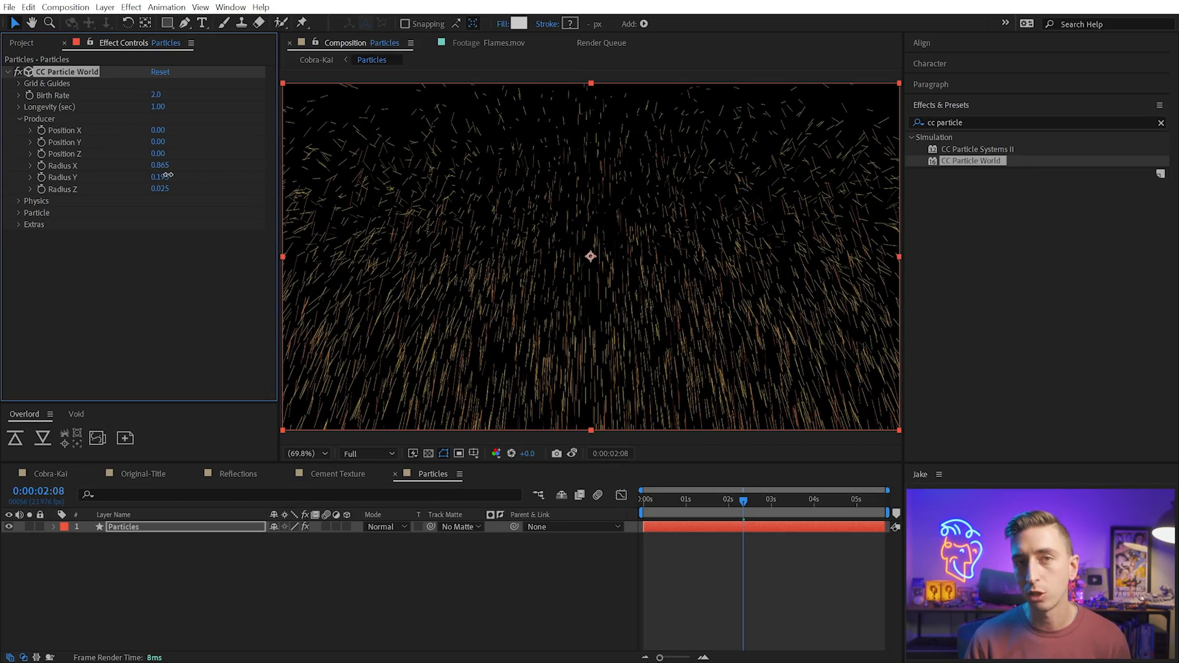
{"action": "mouse_move", "coordinate": [693, 500]}
{"action": "left_mouse_down"}
{"action": "mouse_move", "coordinate": [634, 498]}
{"action": "mouse_move", "coordinate": [714, 492]}
{"action": "left_mouse_up"}
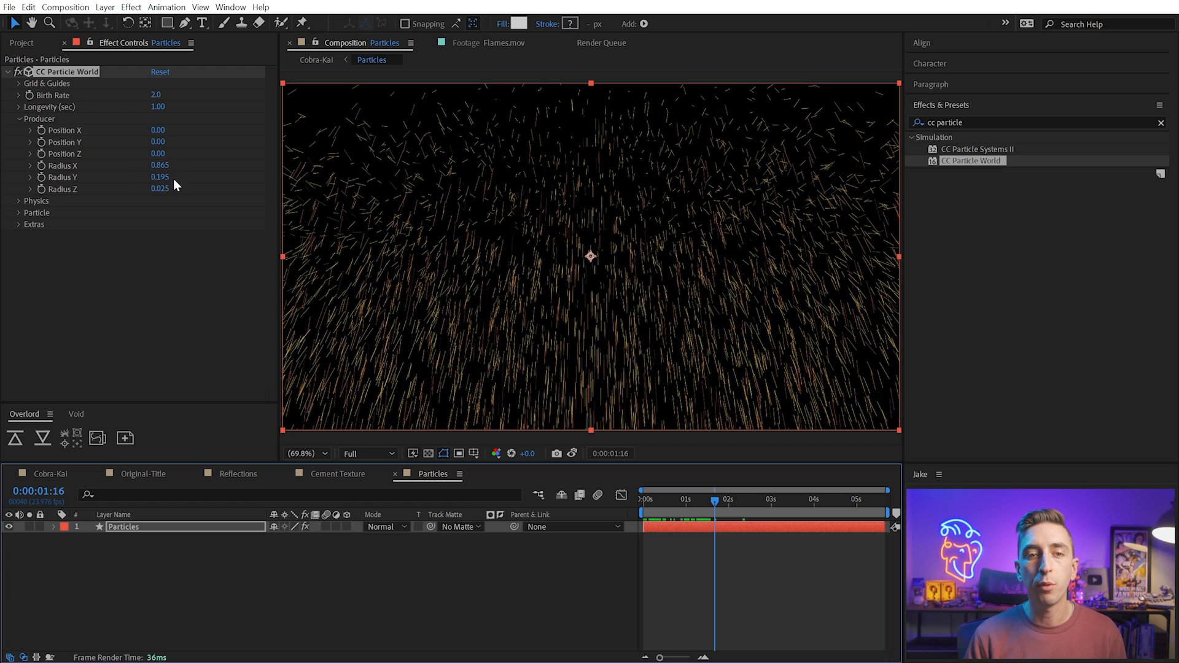
Move the particle producer down to the bottom of the frame with Position Y at 0.43
{"action": "left_click_drag", "start_coordinate": [158, 144], "coordinate": [192, 141]}
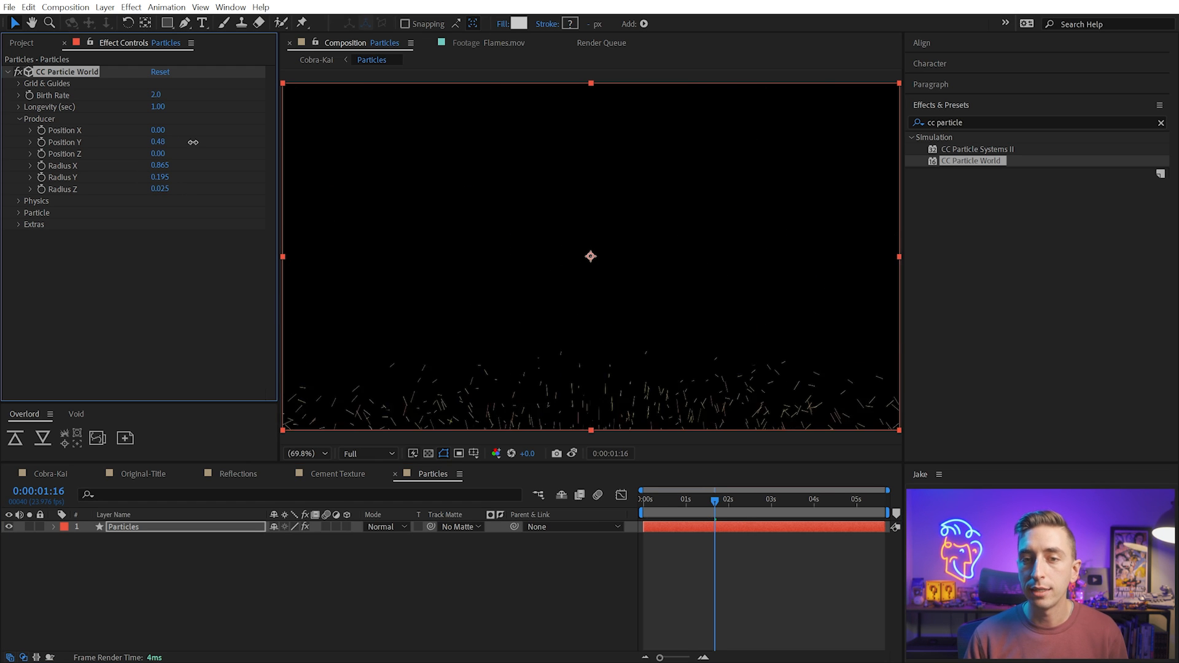
{"action": "left_click_drag", "start_coordinate": [664, 498], "coordinate": [700, 506]}
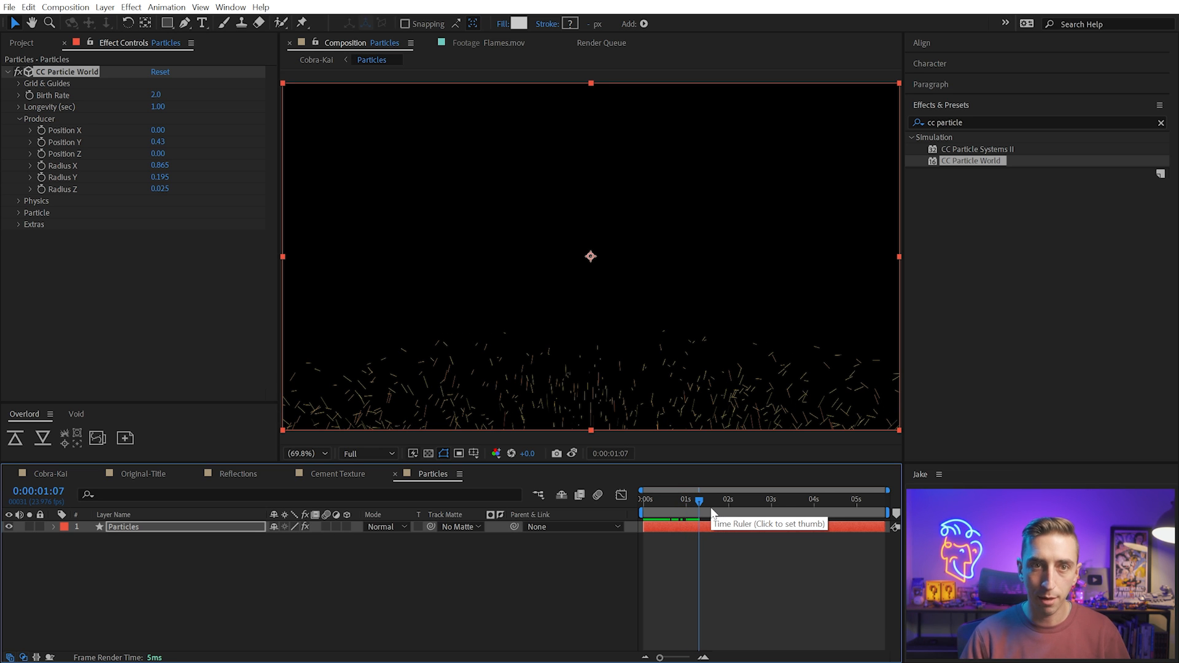
{"action": "left_click", "coordinate": [18, 119]}
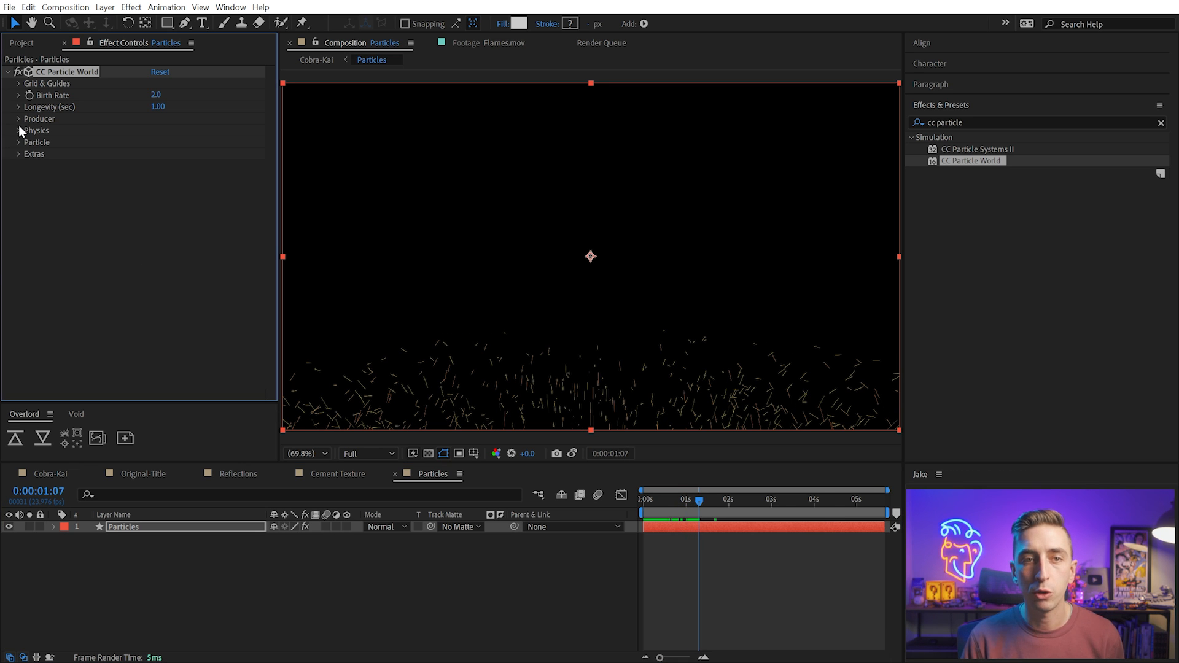
Change the particle physics animation type to Fire and preview the rising particles from the start
{"action": "left_click", "coordinate": [19, 130]}
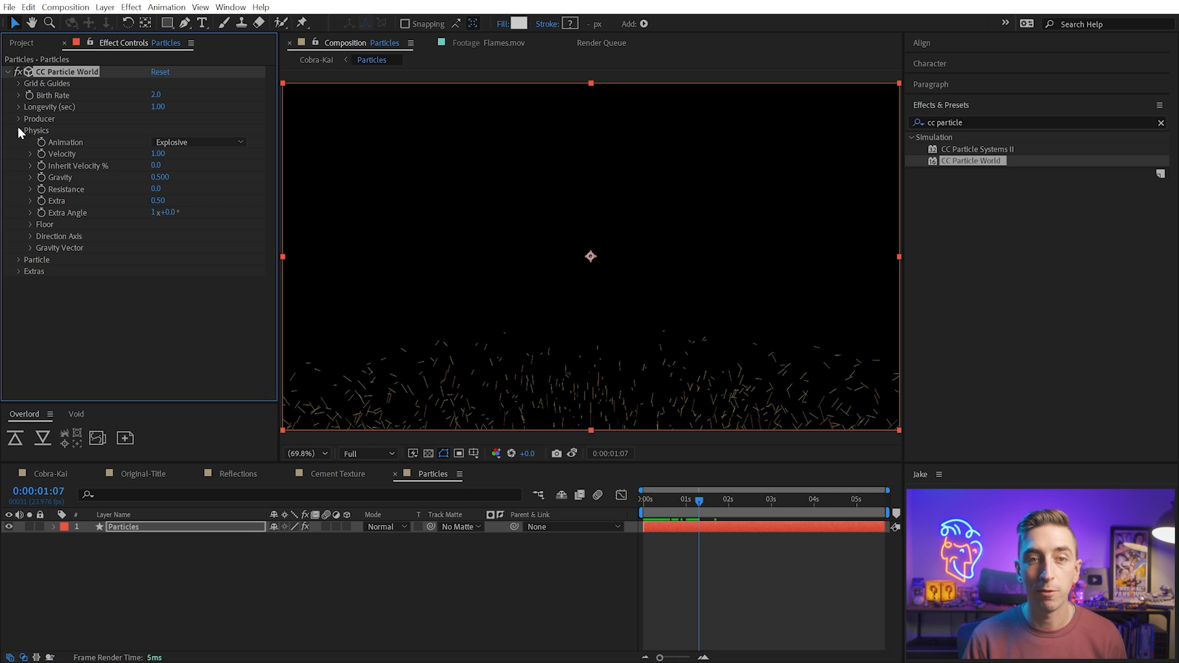
{"action": "left_click", "coordinate": [193, 145]}
{"action": "left_click", "coordinate": [196, 258]}
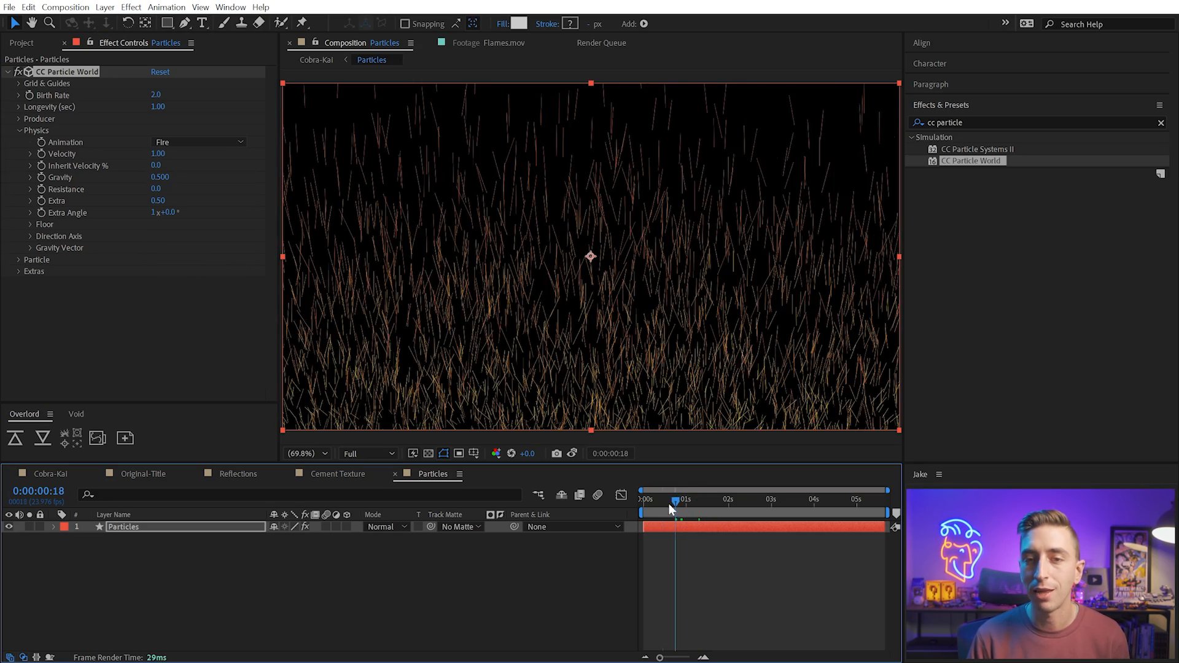
{"action": "key", "text": "Home"}
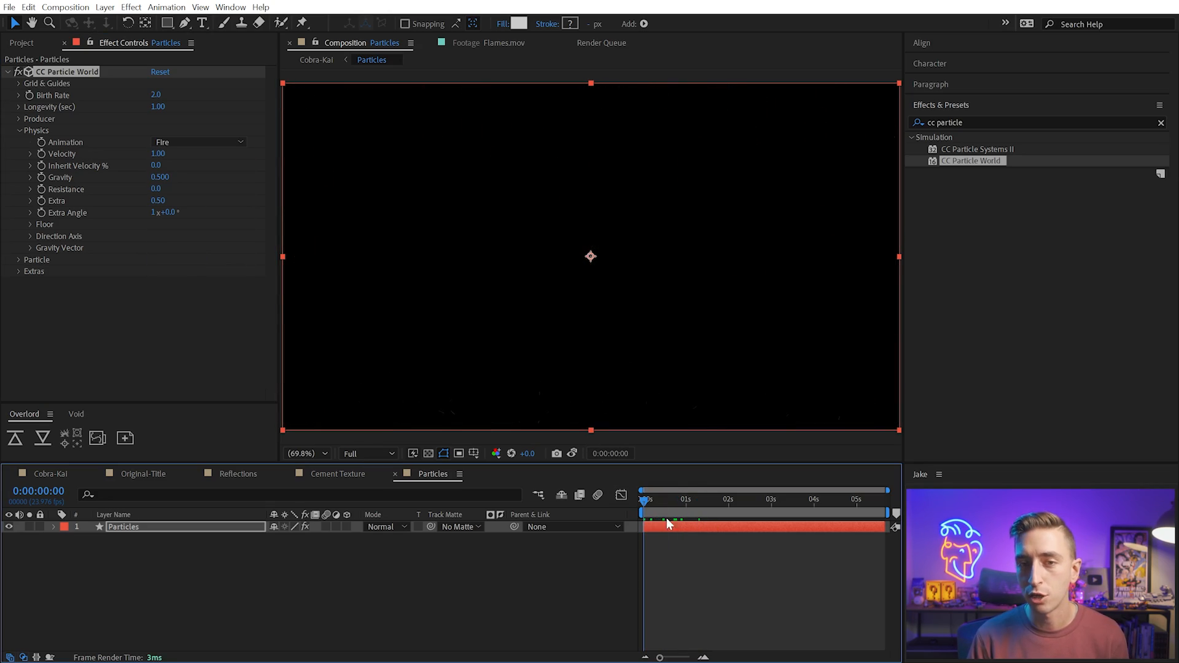
{"action": "key", "text": "space"}
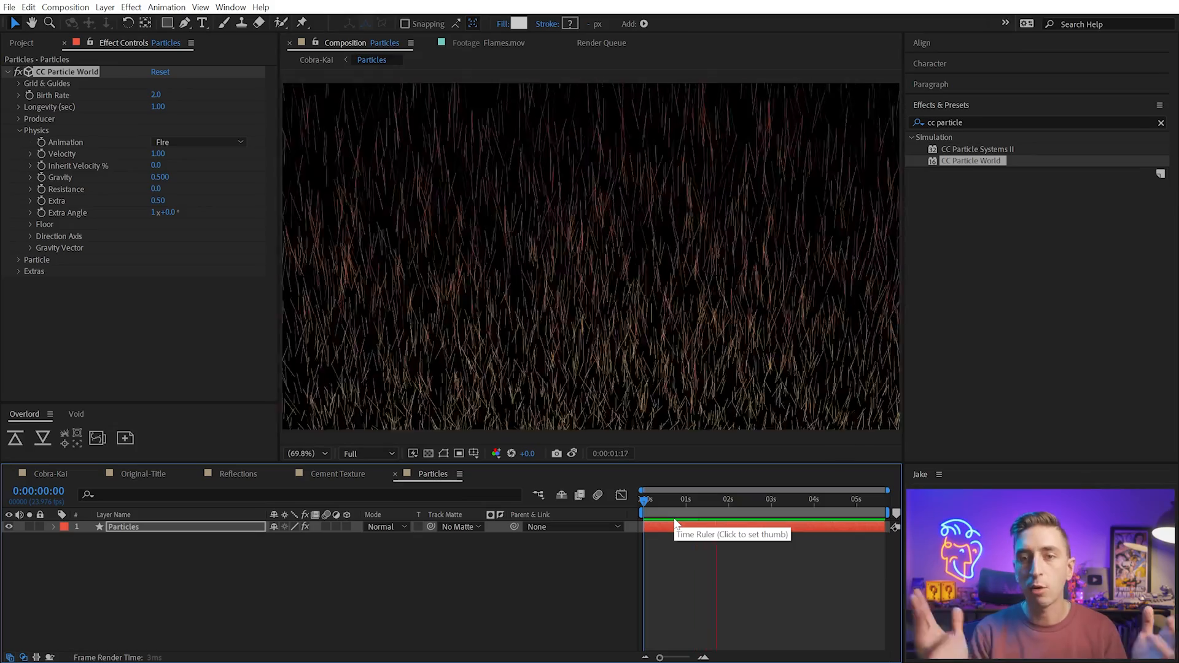
{"action": "mouse_move", "coordinate": [701, 502]}
{"action": "left_mouse_down"}
{"action": "mouse_move", "coordinate": [716, 505]}
{"action": "mouse_move", "coordinate": [680, 510]}
{"action": "mouse_move", "coordinate": [694, 508]}
{"action": "left_mouse_up"}
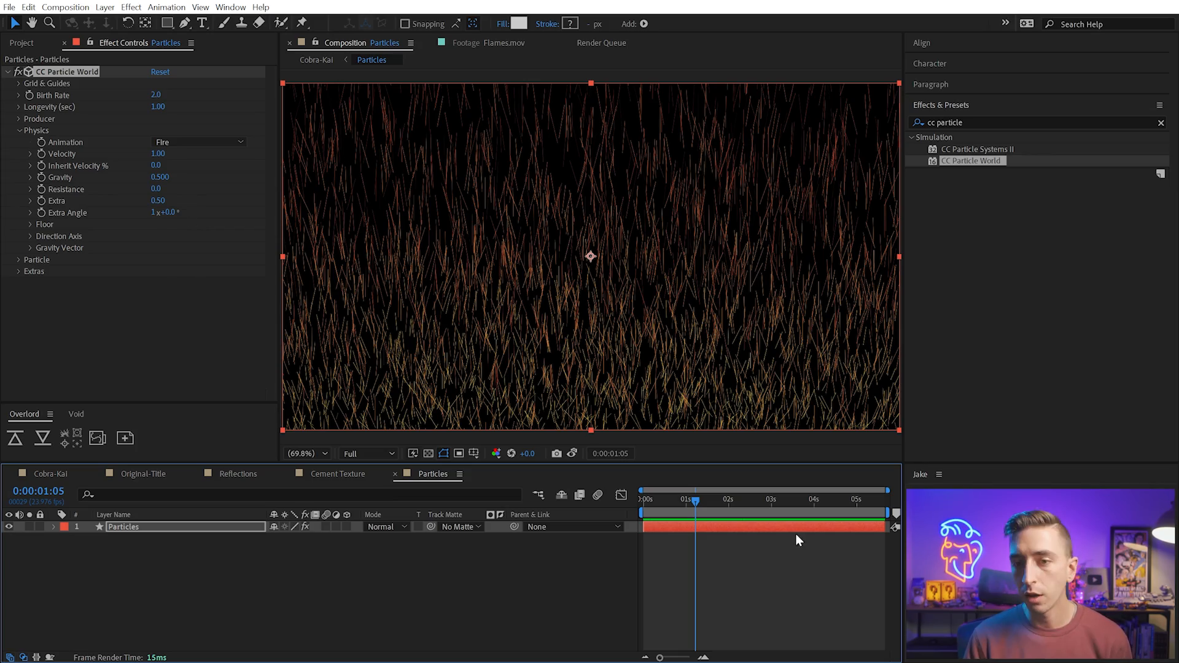
{"action": "key", "text": "space"}
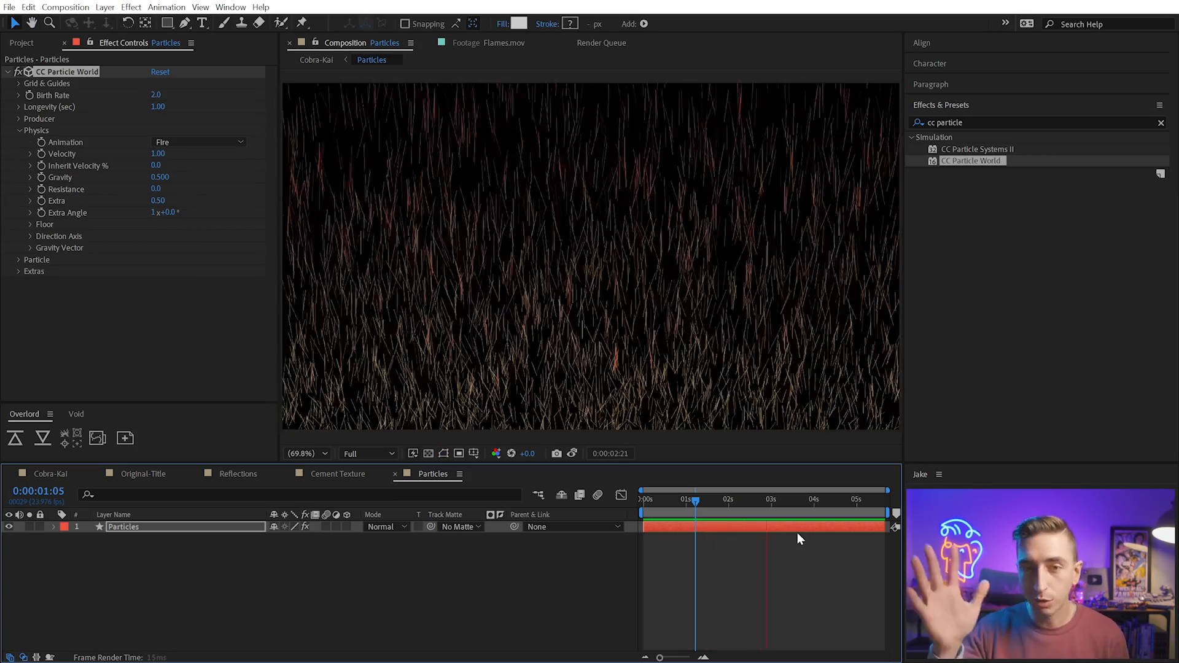
{"action": "key", "text": "space"}
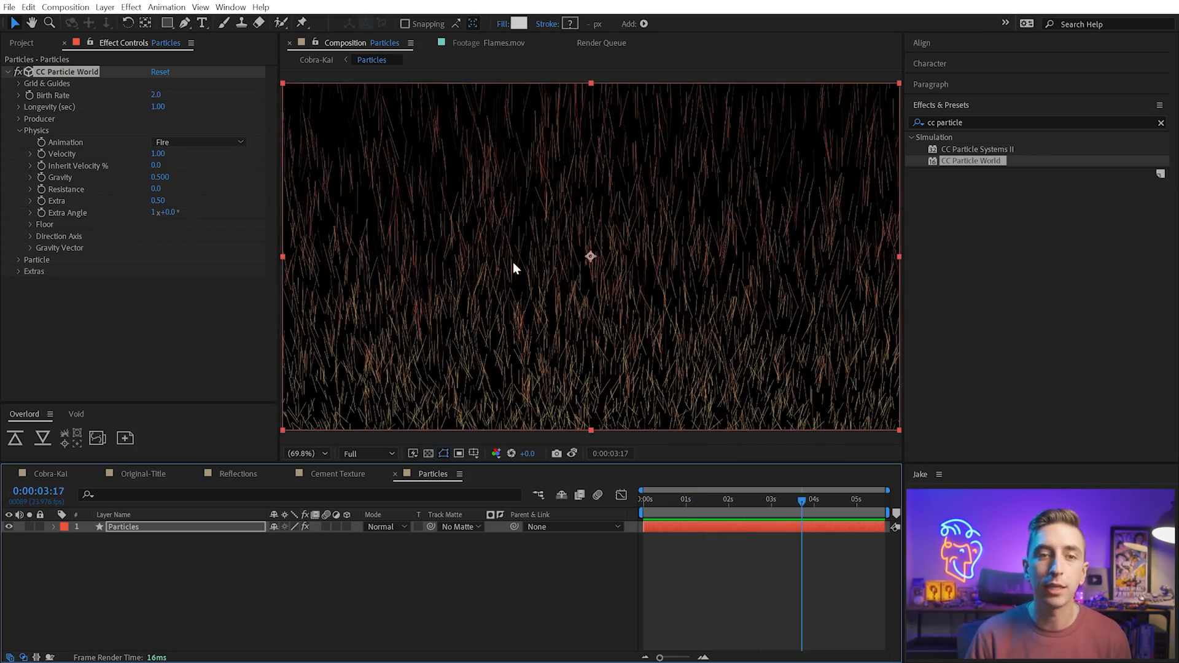
Set the particle physics Gravity to 0 and preview the motion
{"action": "left_click", "coordinate": [158, 178]}
{"action": "type", "text": "0"}
{"action": "key", "text": "Return"}
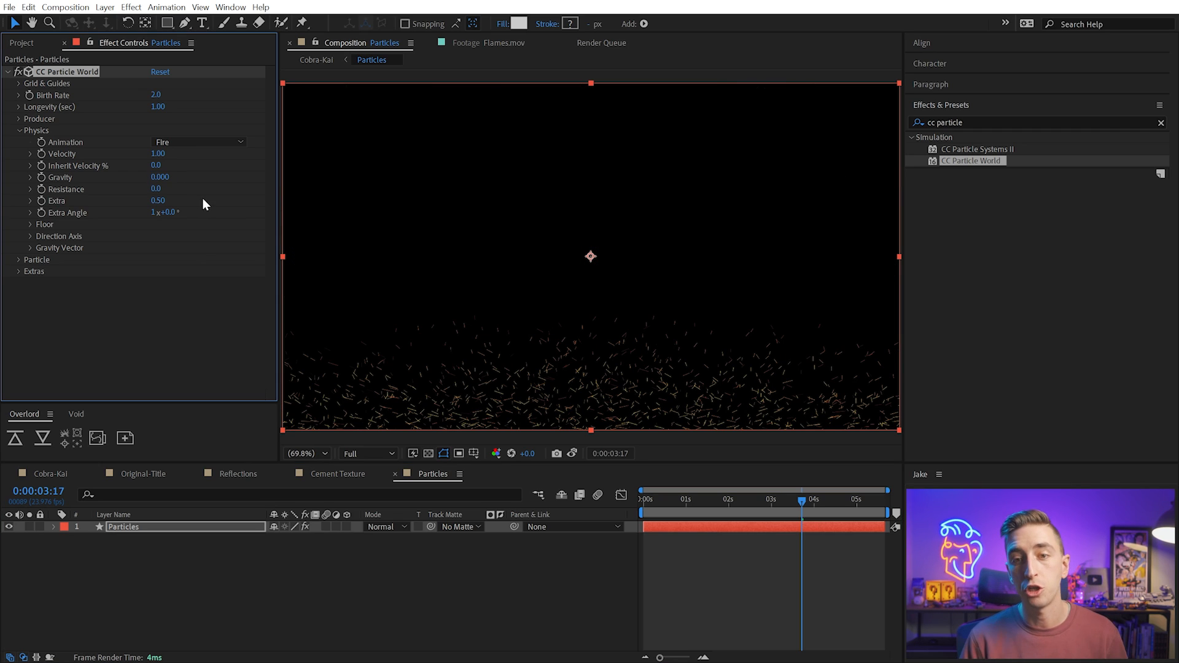
{"action": "key", "text": "space"}
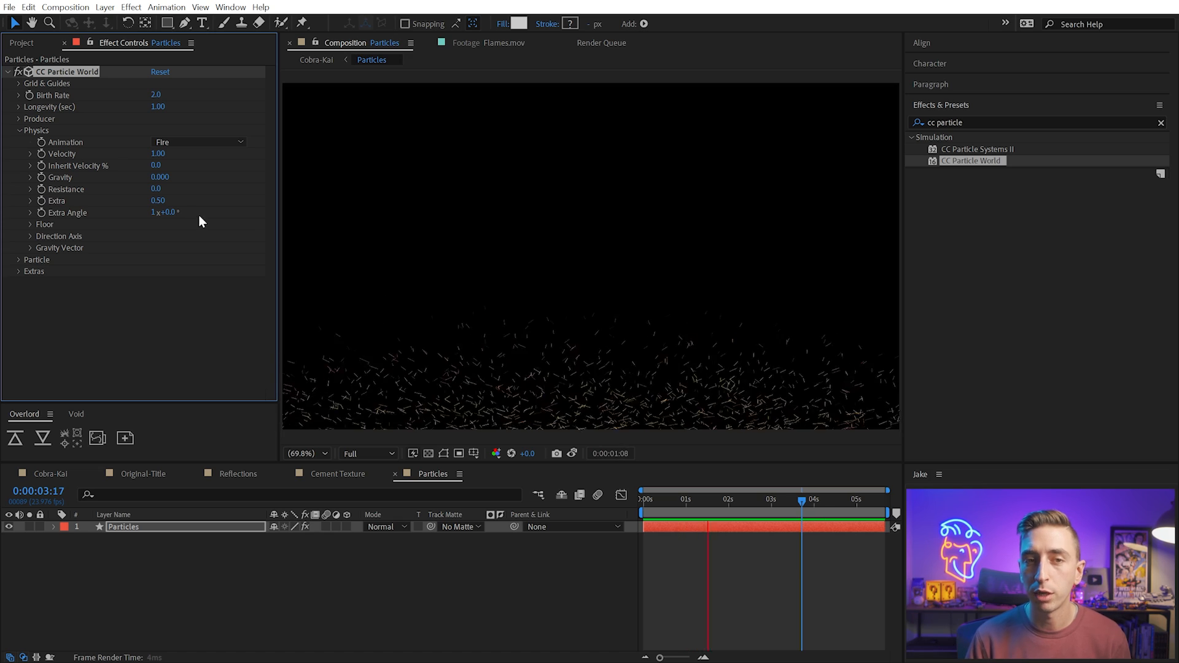
Set the particles' Extra Angle to 20° and reduce their Velocity to 0.28 while previewing
{"action": "left_click_drag", "start_coordinate": [148, 213], "coordinate": [0, 213]}
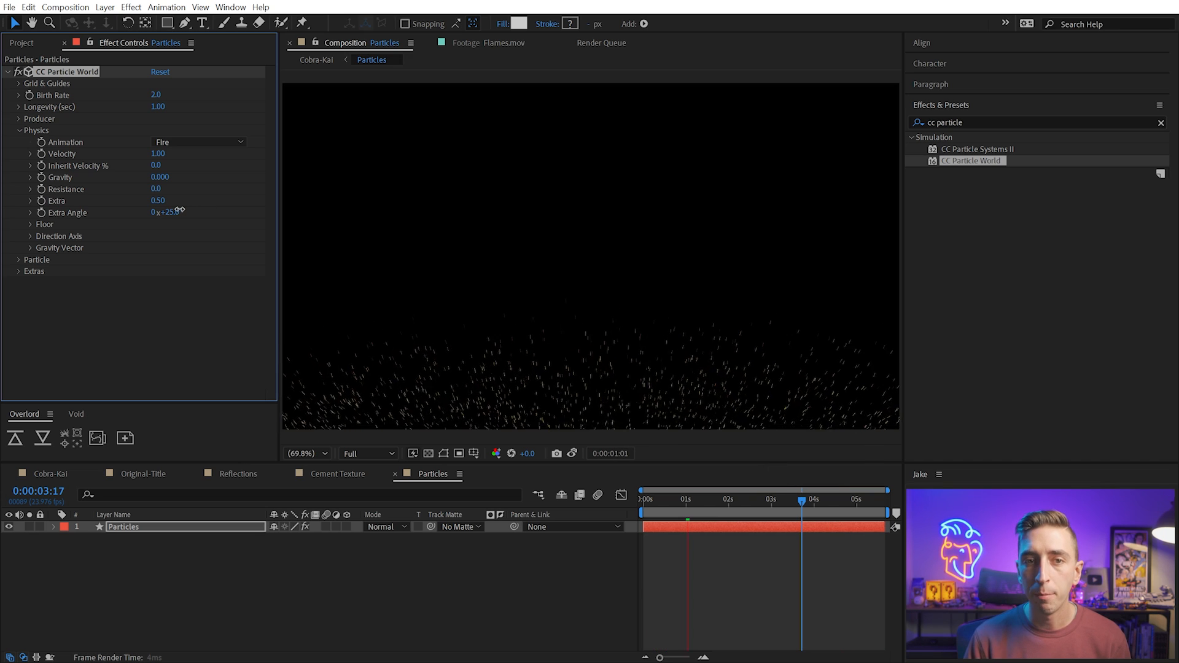
{"action": "left_click_drag", "start_coordinate": [177, 211], "coordinate": [180, 211]}
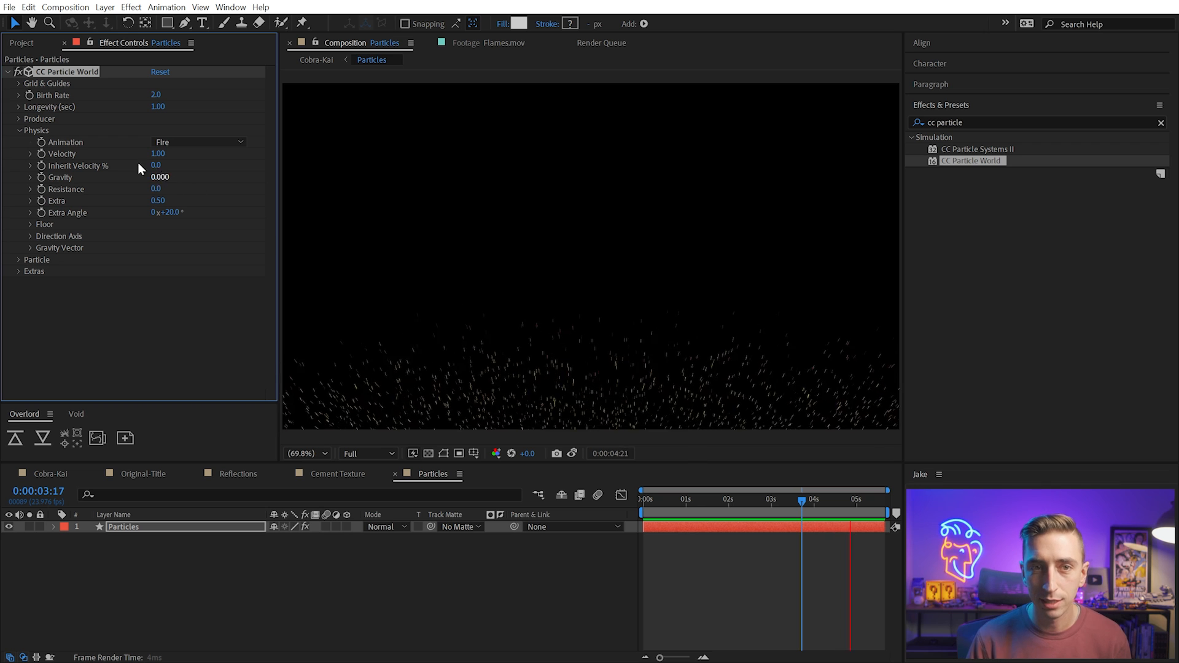
{"action": "mouse_move", "coordinate": [157, 153]}
{"action": "left_mouse_down"}
{"action": "mouse_move", "coordinate": [121, 149]}
{"action": "mouse_move", "coordinate": [135, 150]}
{"action": "left_mouse_up"}
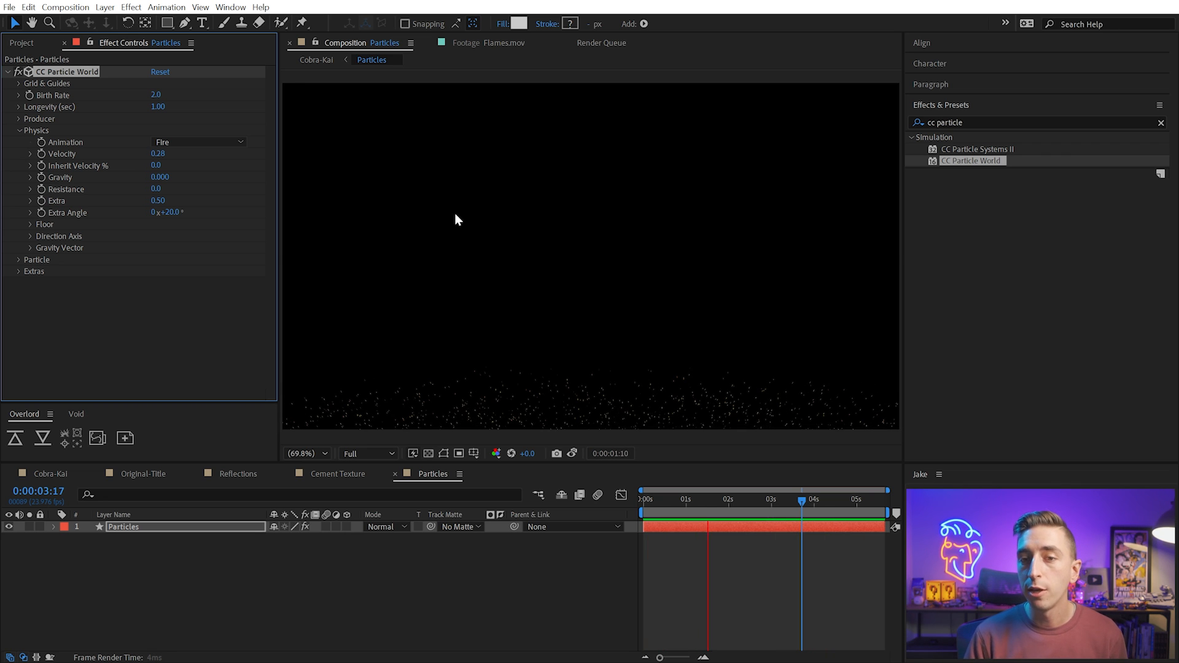
{"action": "key", "text": "space"}
Set the particle Longevity to 10 seconds and scrub through the timeline to check how far the particles rise
{"action": "left_click", "coordinate": [159, 107]}
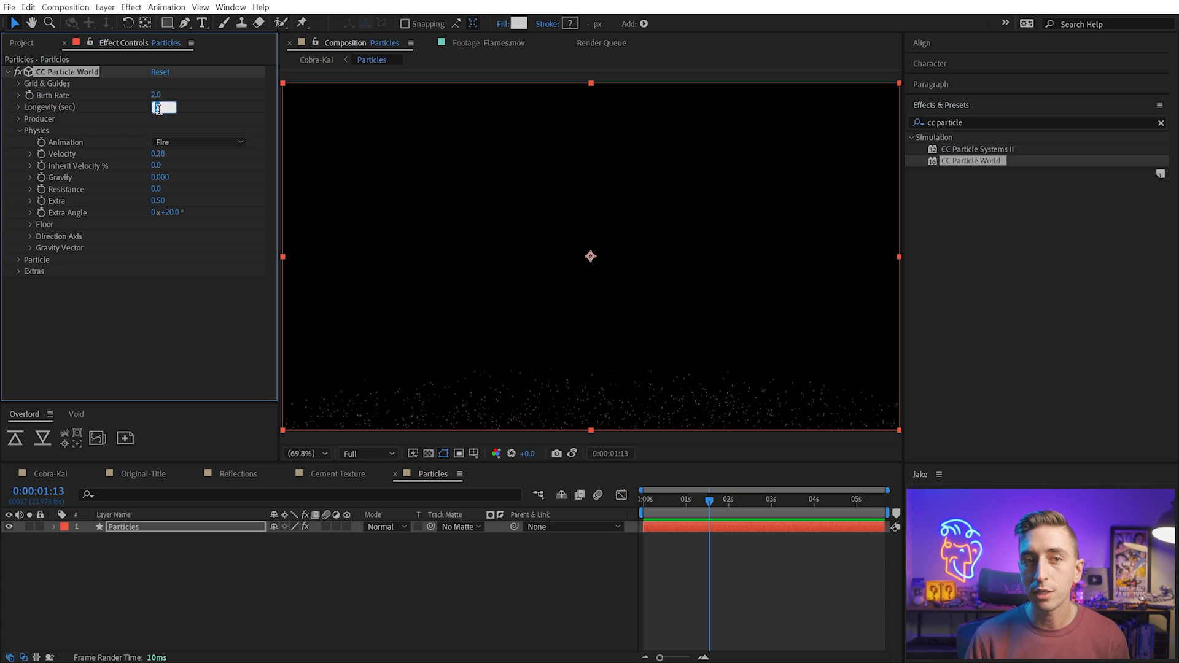
{"action": "type", "text": "10"}
{"action": "key", "text": "Return"}
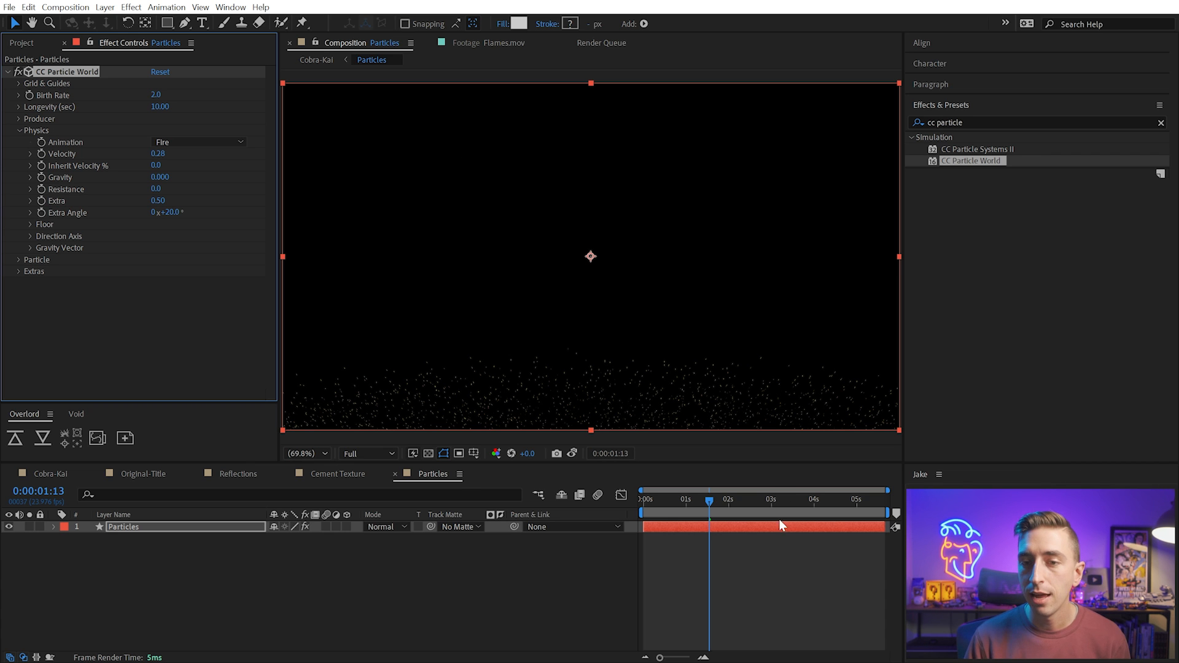
{"action": "left_click_drag", "start_coordinate": [682, 501], "coordinate": [901, 512]}
{"action": "left_click_drag", "start_coordinate": [659, 501], "coordinate": [842, 499]}
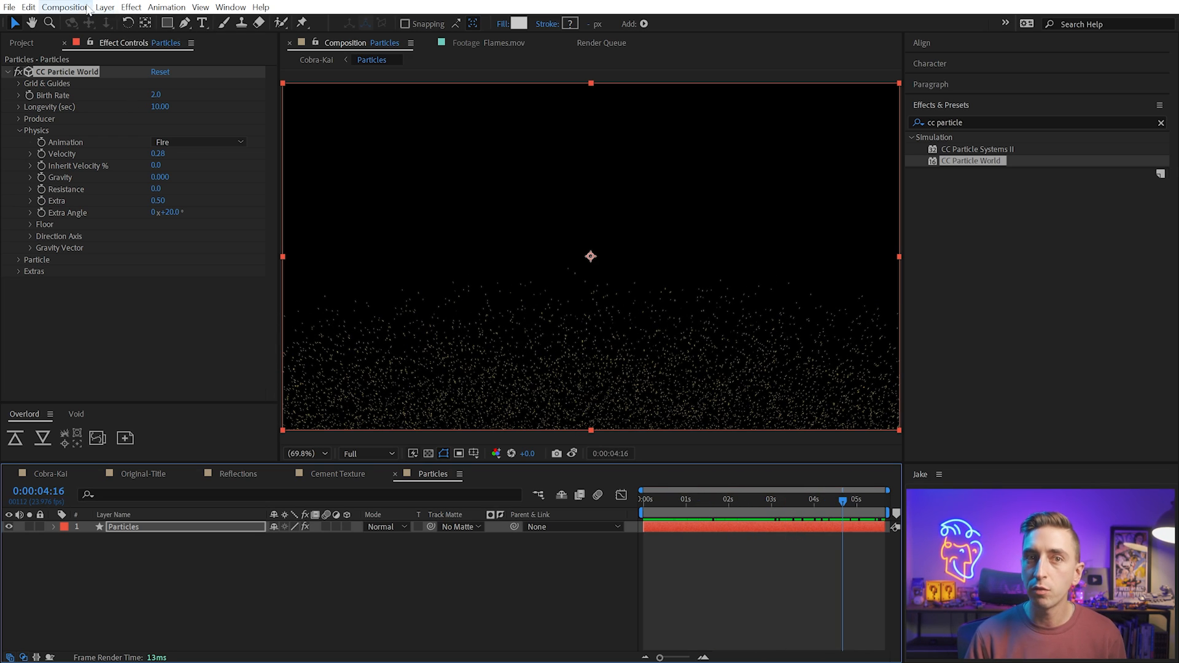
Set the Particles composition's duration to 0:00:30:00 and extend the Particles layer to fill it
{"action": "left_click", "coordinate": [65, 6]}
{"action": "left_click", "coordinate": [98, 39]}
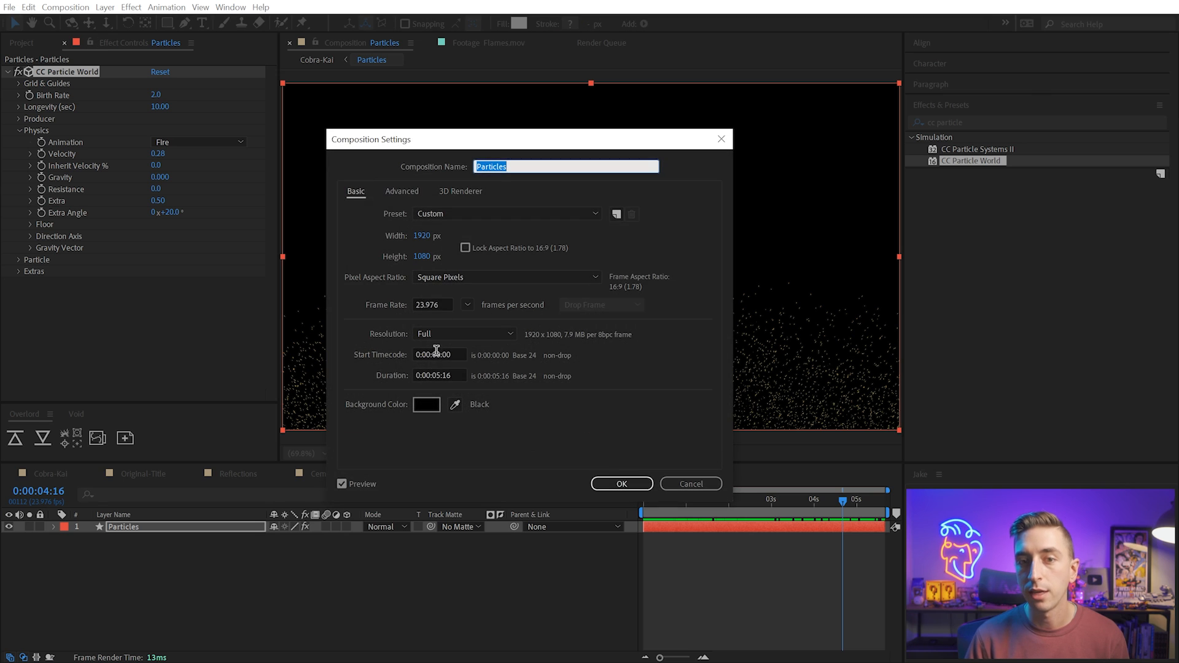
{"action": "left_click", "coordinate": [439, 375]}
{"action": "type", "text": "30"}
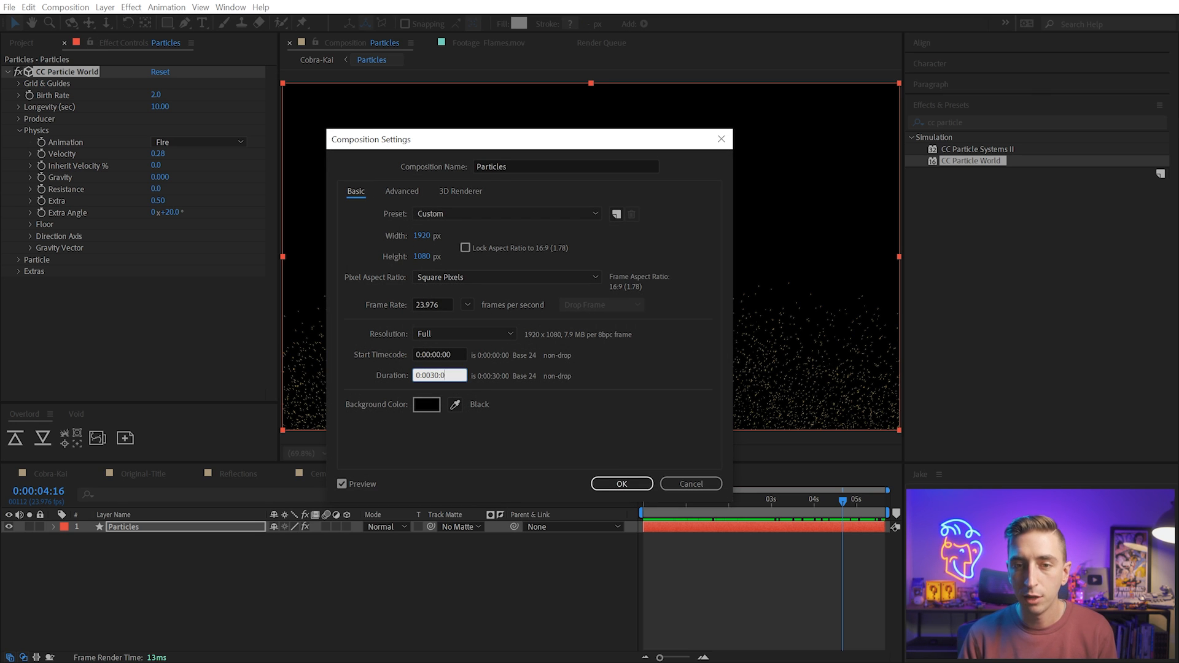
{"action": "type", "text": ":00"}
{"action": "key", "text": "Return"}
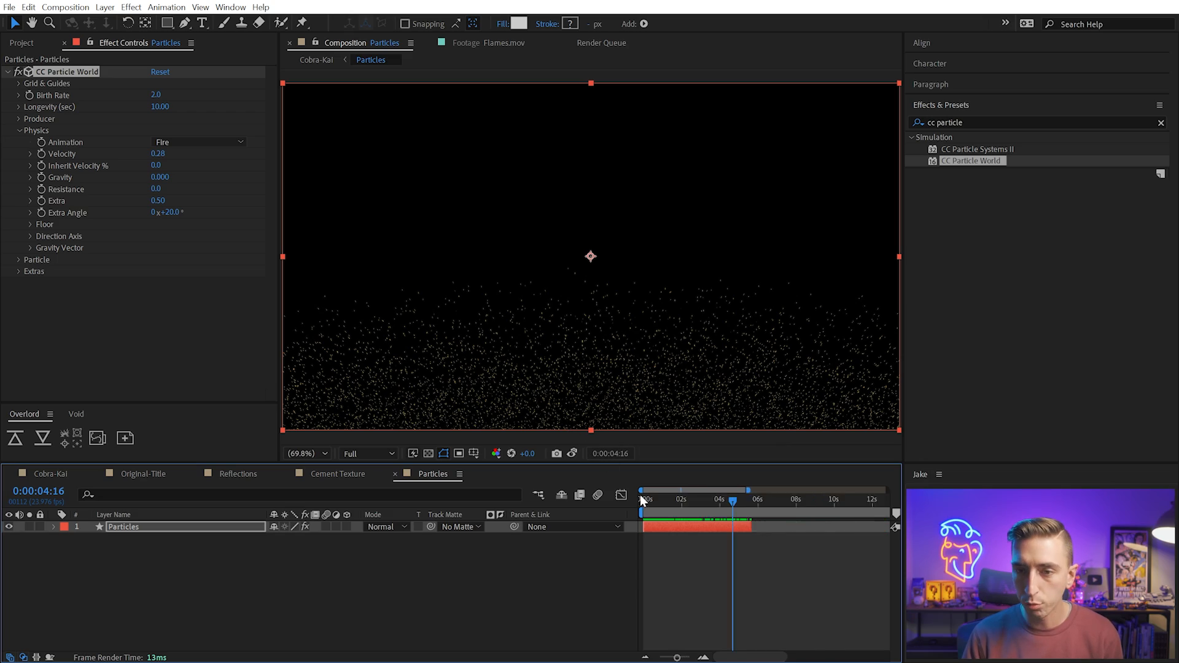
{"action": "left_click_drag", "start_coordinate": [687, 527], "coordinate": [844, 526]}
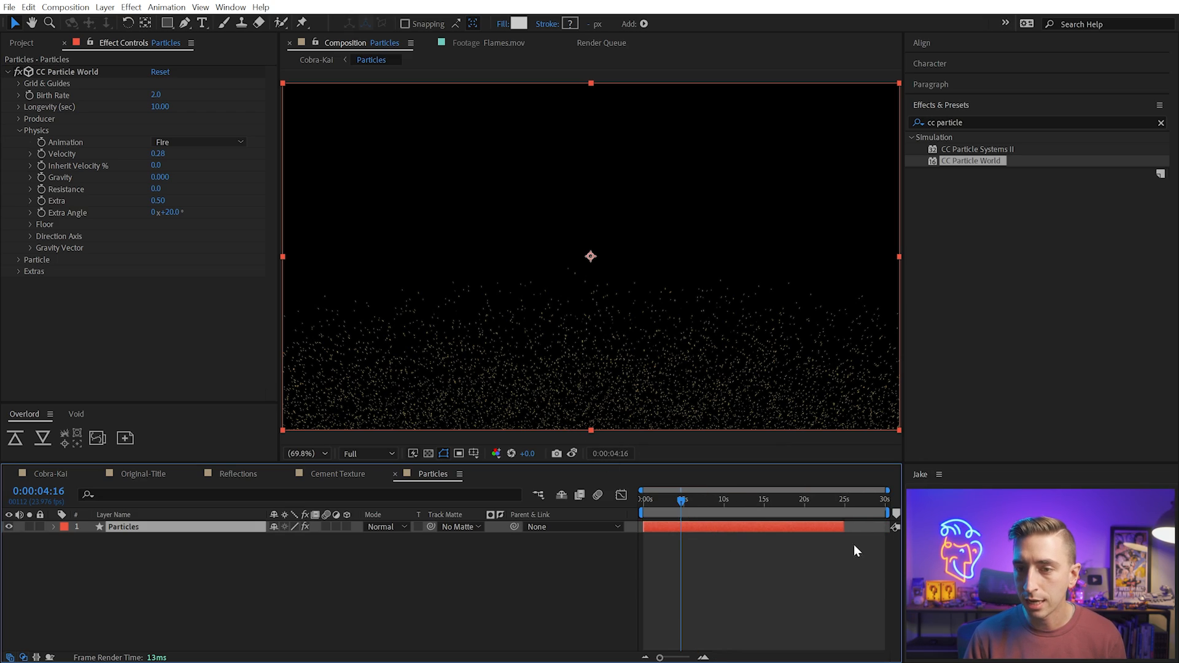
Scrub to about 11 seconds and adjust the particle Longevity to 10.06 seconds
{"action": "left_click_drag", "start_coordinate": [691, 500], "coordinate": [736, 503]}
{"action": "left_click_drag", "start_coordinate": [170, 113], "coordinate": [201, 105]}
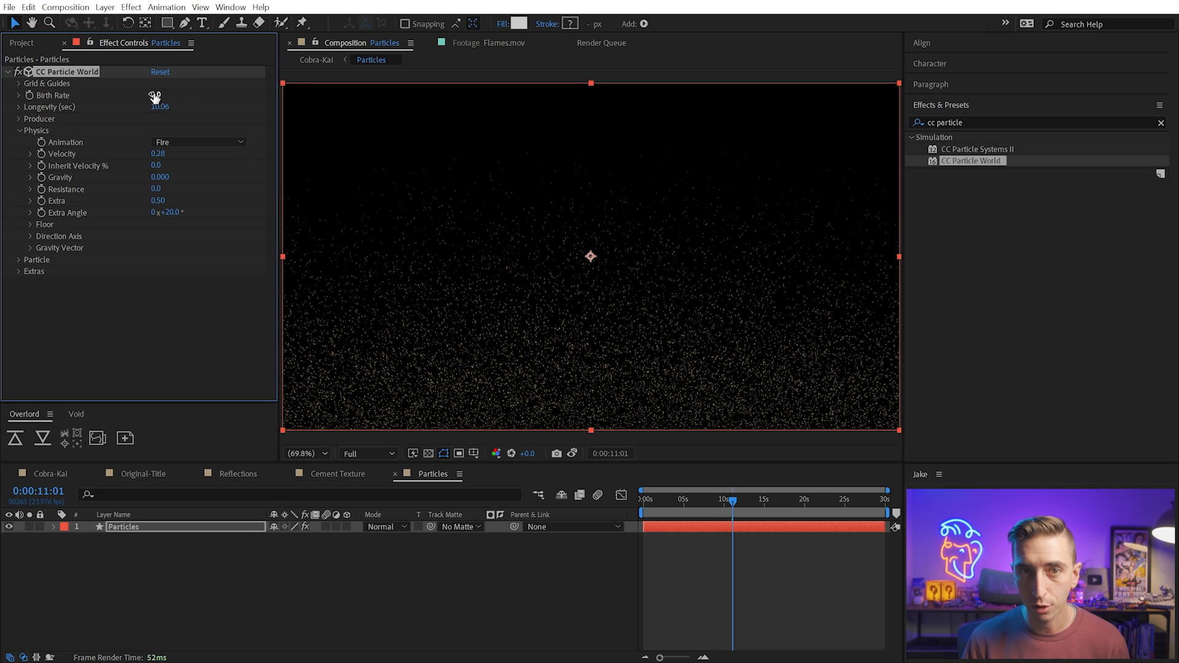
Reduce the particles' Birth Rate to 0.6 and their Velocity to 0.11 while previewing the animation
{"action": "left_click_drag", "start_coordinate": [155, 97], "coordinate": [143, 95]}
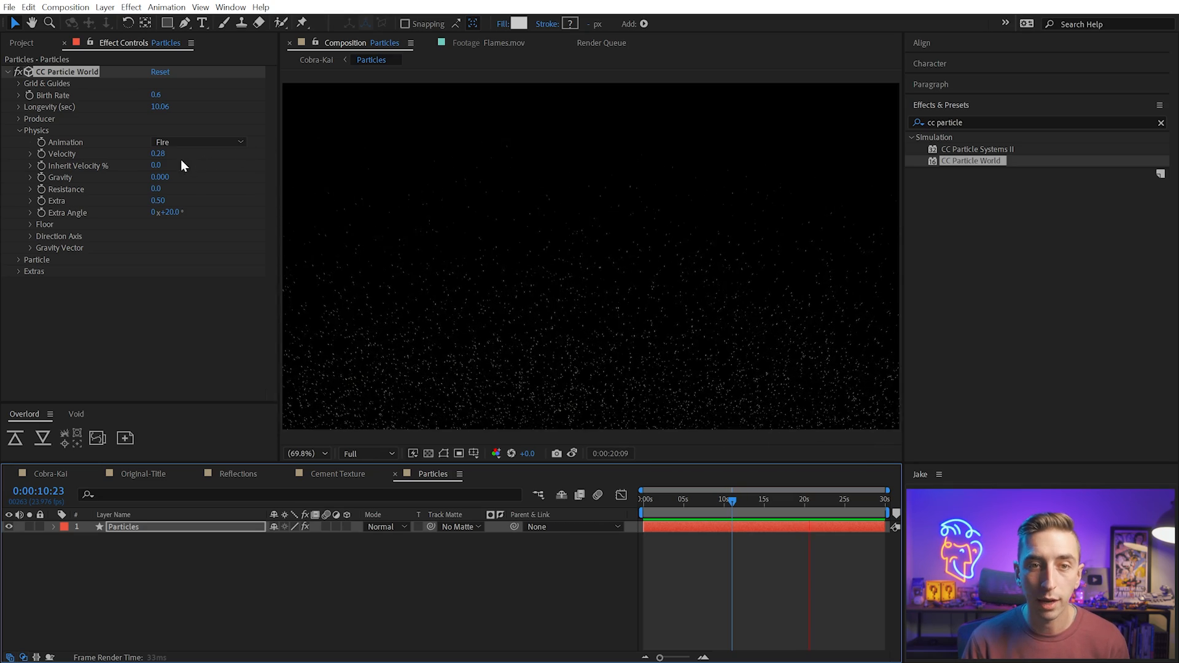
{"action": "left_click_drag", "start_coordinate": [158, 155], "coordinate": [148, 161]}
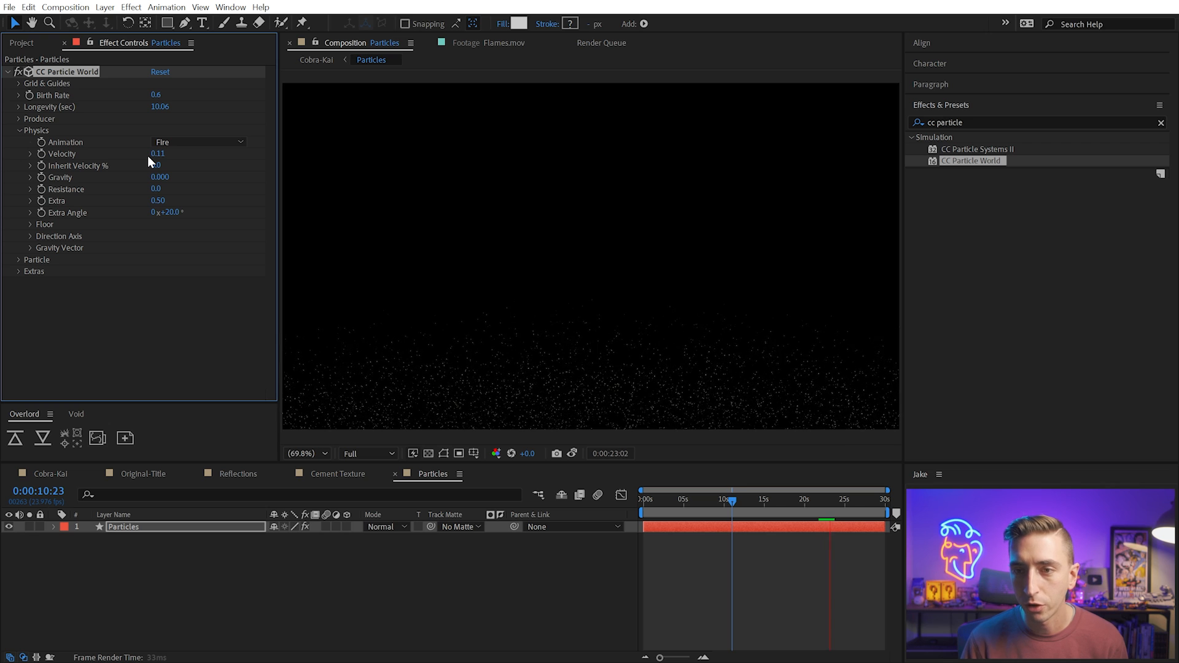
{"action": "key", "text": "space"}
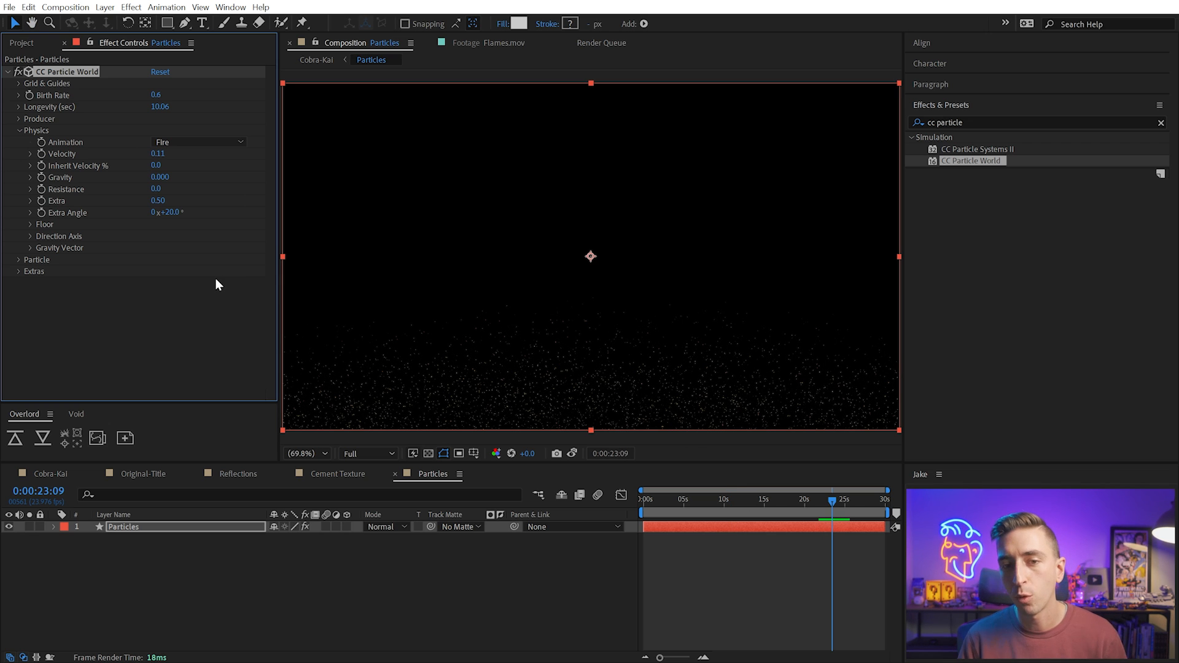
Change the Particle Type in CC Particle World from lines to Textured Disc
{"action": "key", "text": "slash"}
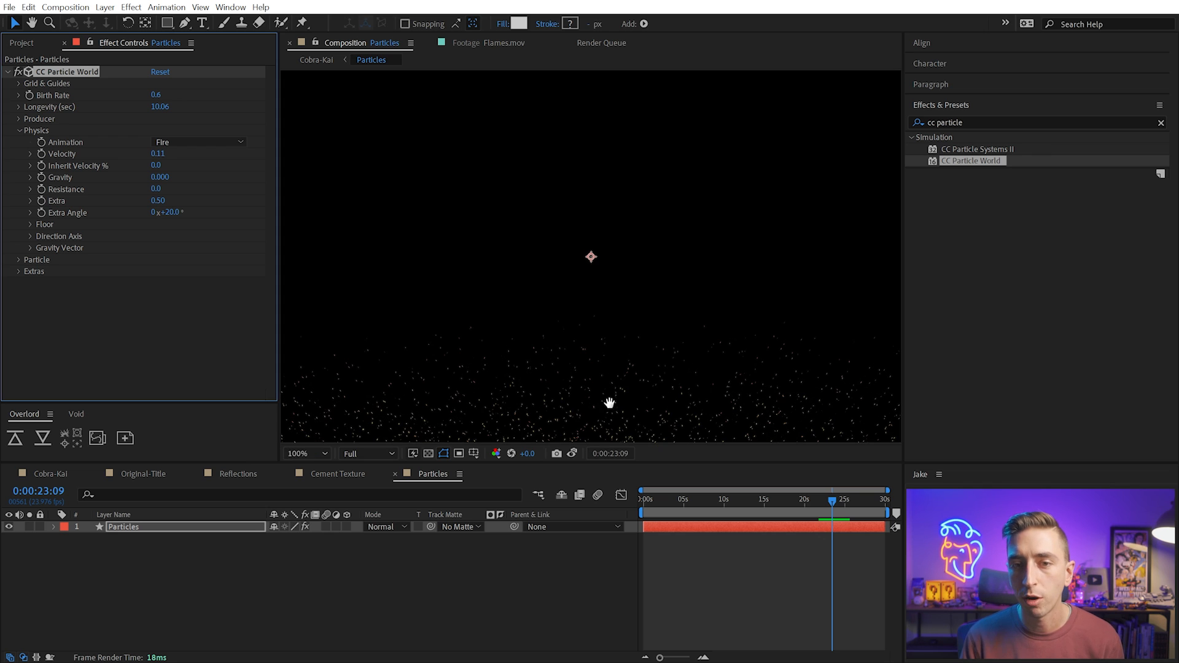
{"action": "left_click_drag", "start_coordinate": [608, 403], "coordinate": [594, 312]}
{"action": "key", "text": "v"}
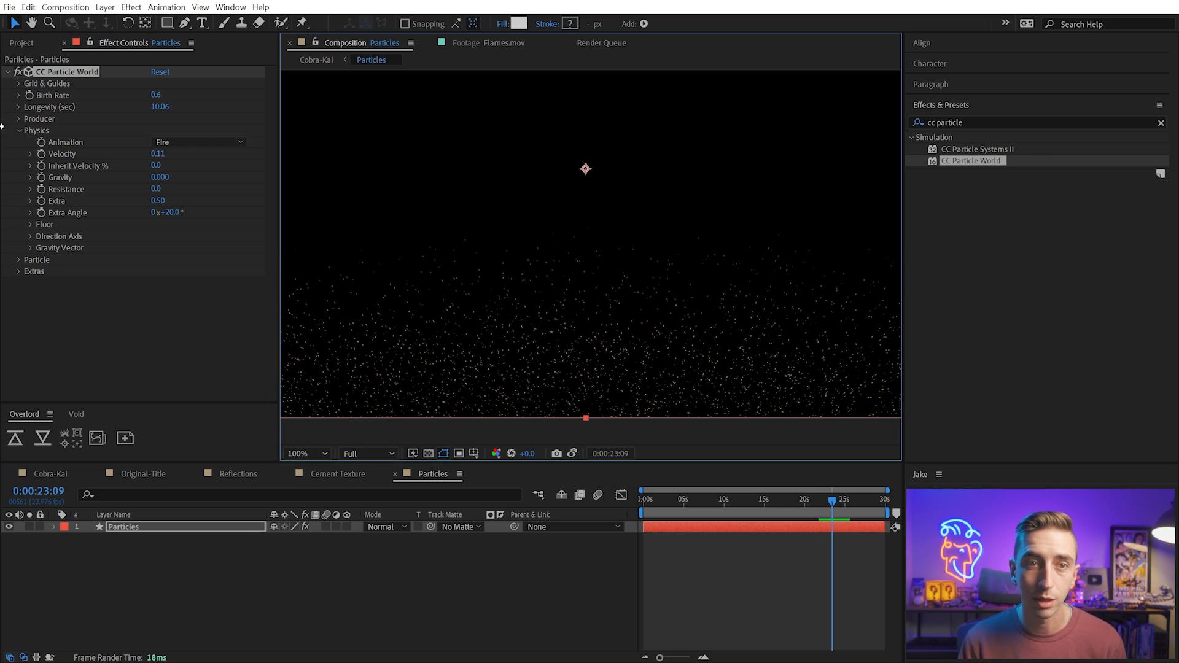
{"action": "left_click", "coordinate": [19, 130]}
{"action": "left_click", "coordinate": [19, 142]}
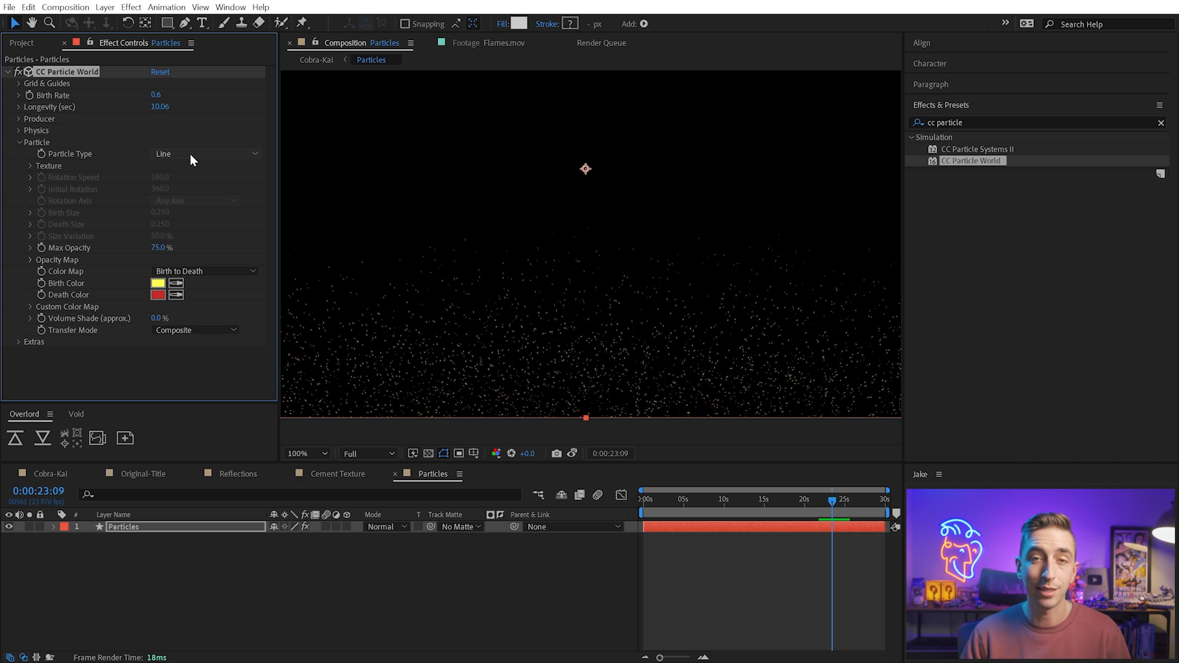
{"action": "left_click", "coordinate": [190, 157]}
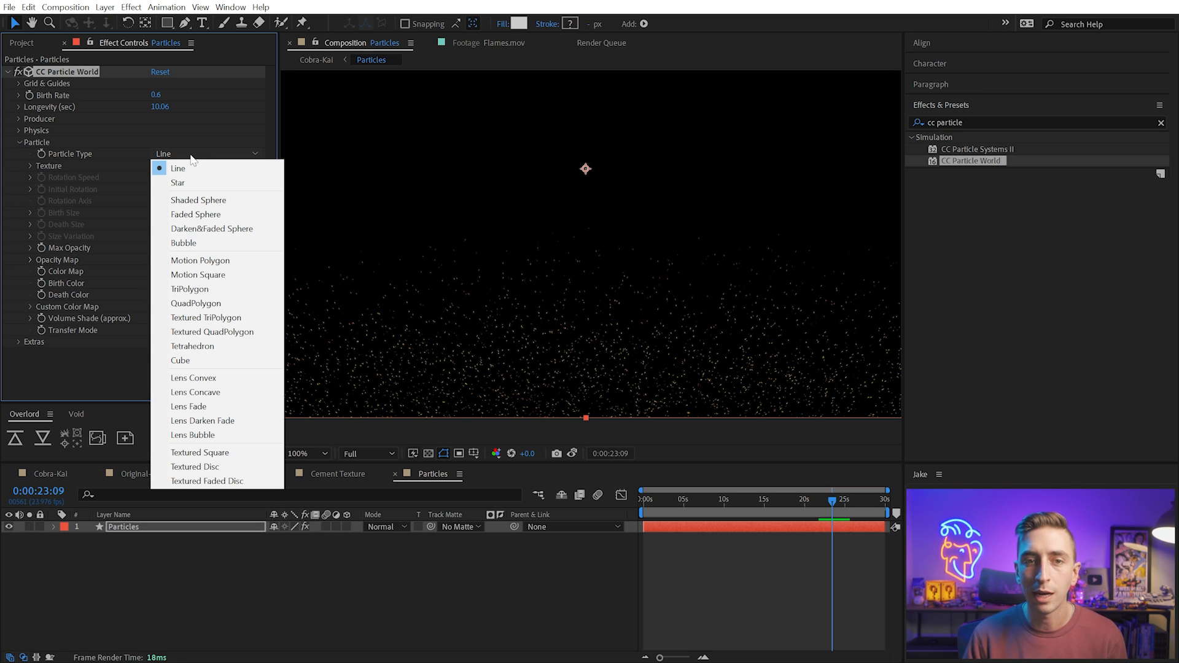
{"action": "left_click", "coordinate": [235, 469]}
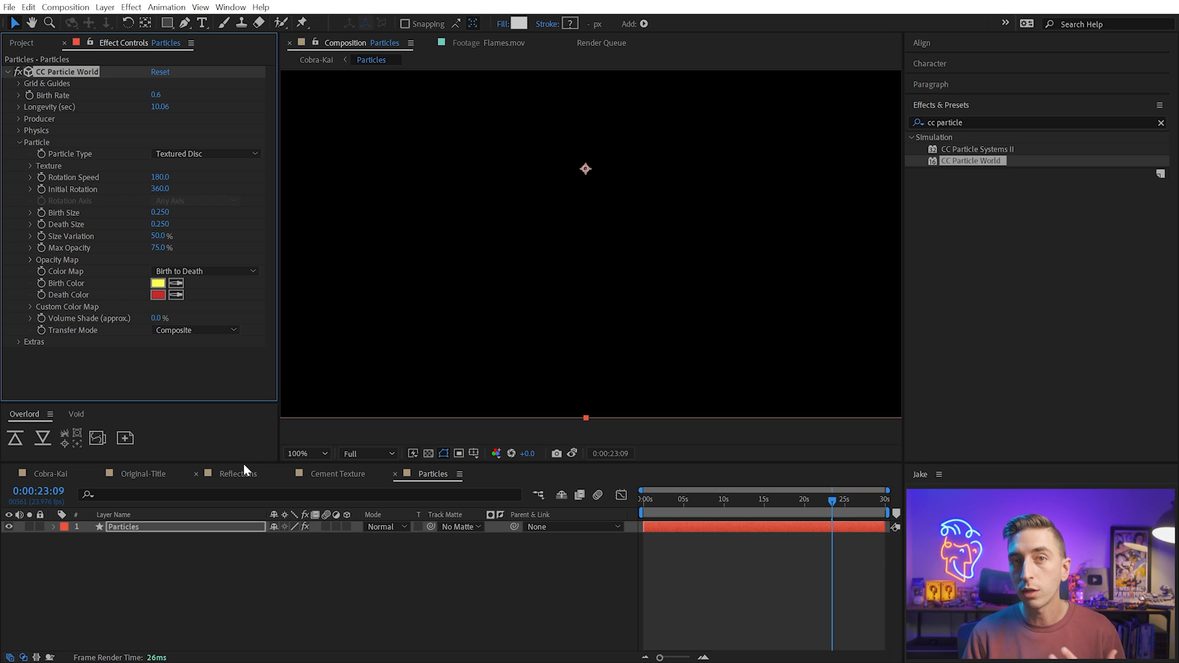
Create a new 50 x 50 px composition named Ember Texture
{"action": "left_click", "coordinate": [207, 587]}
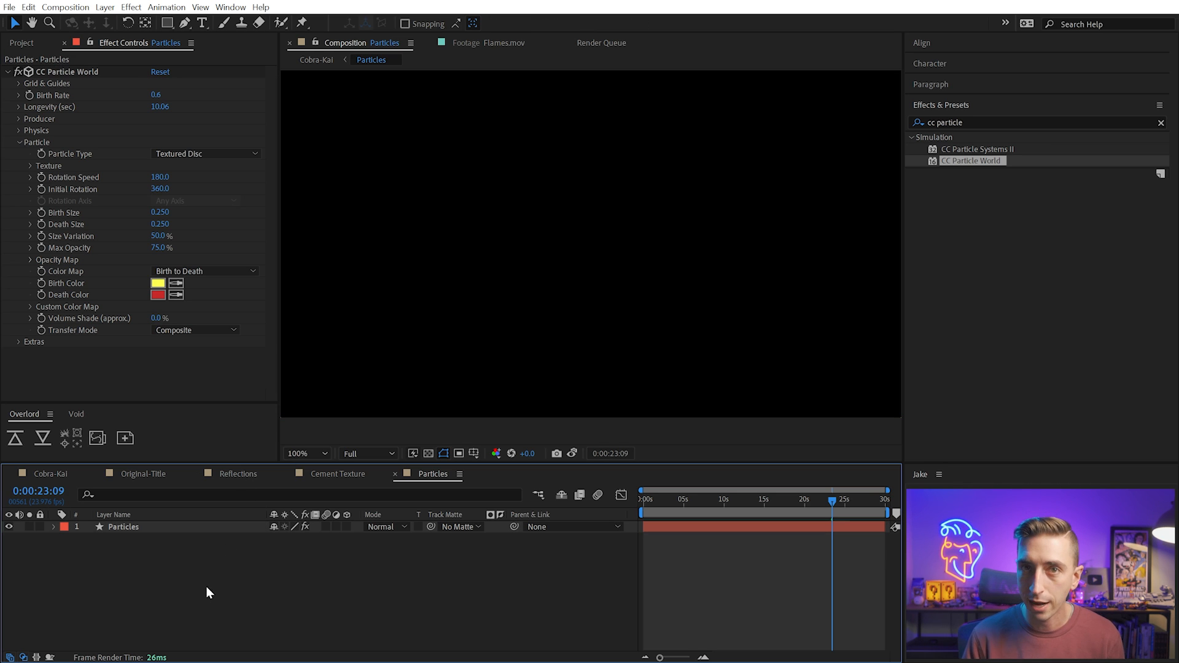
{"action": "left_click", "coordinate": [67, 7]}
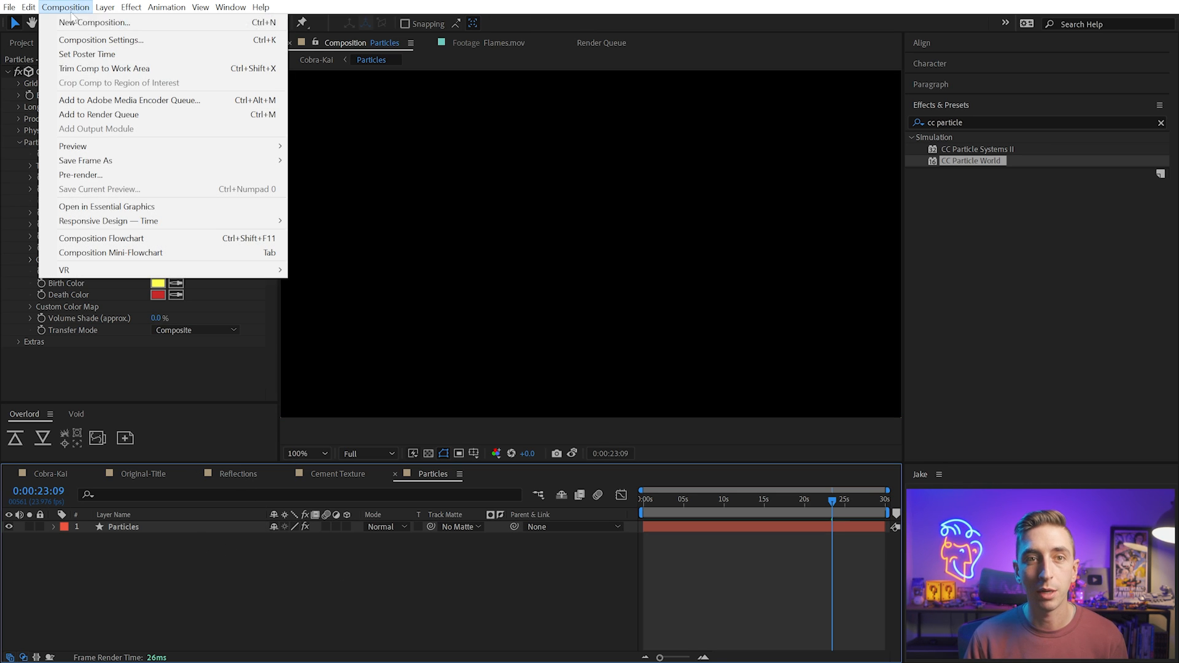
{"action": "left_click", "coordinate": [79, 23]}
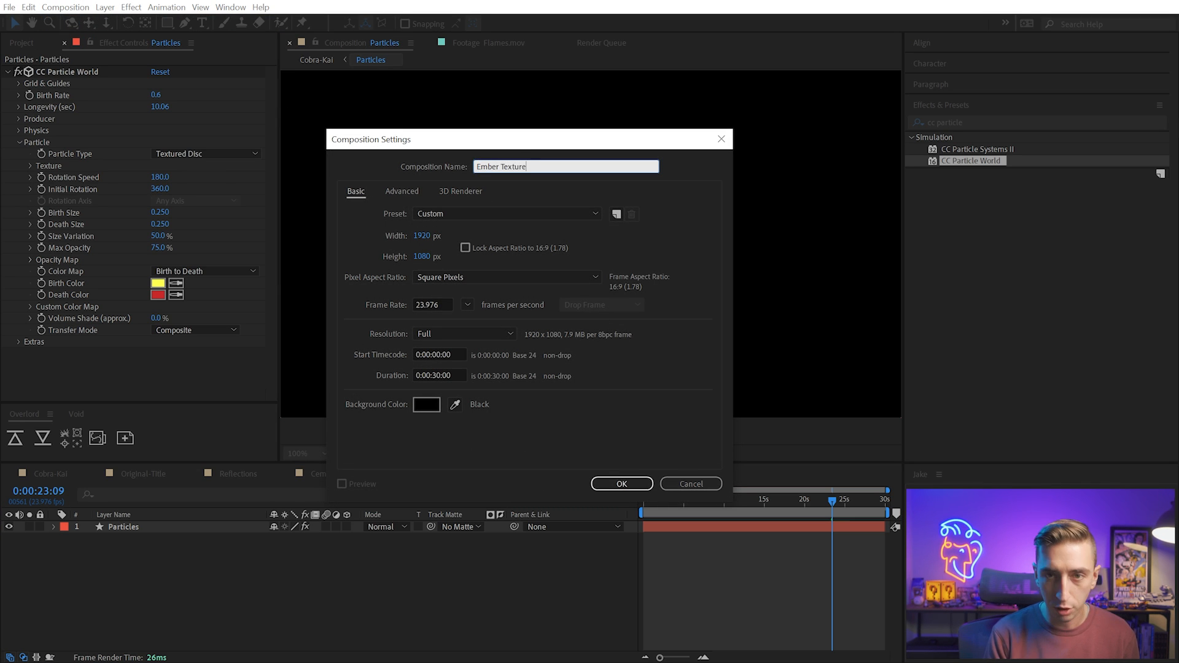
{"action": "left_click", "coordinate": [424, 235]}
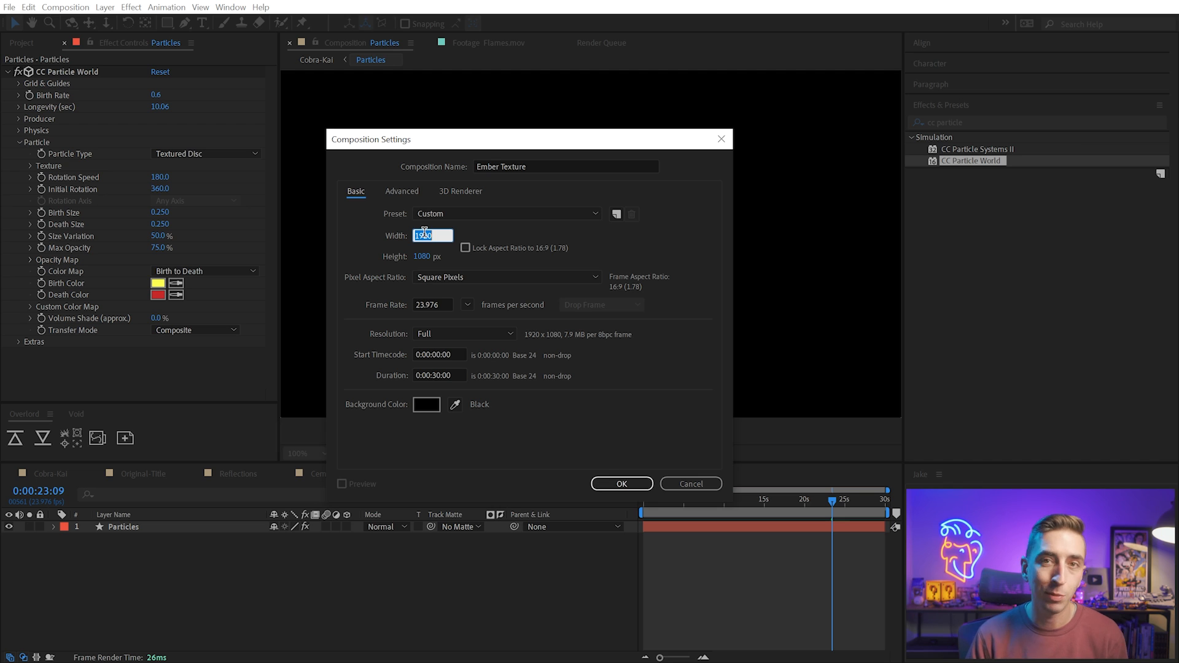
{"action": "type", "text": "50"}
{"action": "key", "text": "Tab"}
{"action": "type", "text": "50"}
{"action": "key", "text": "Tab"}
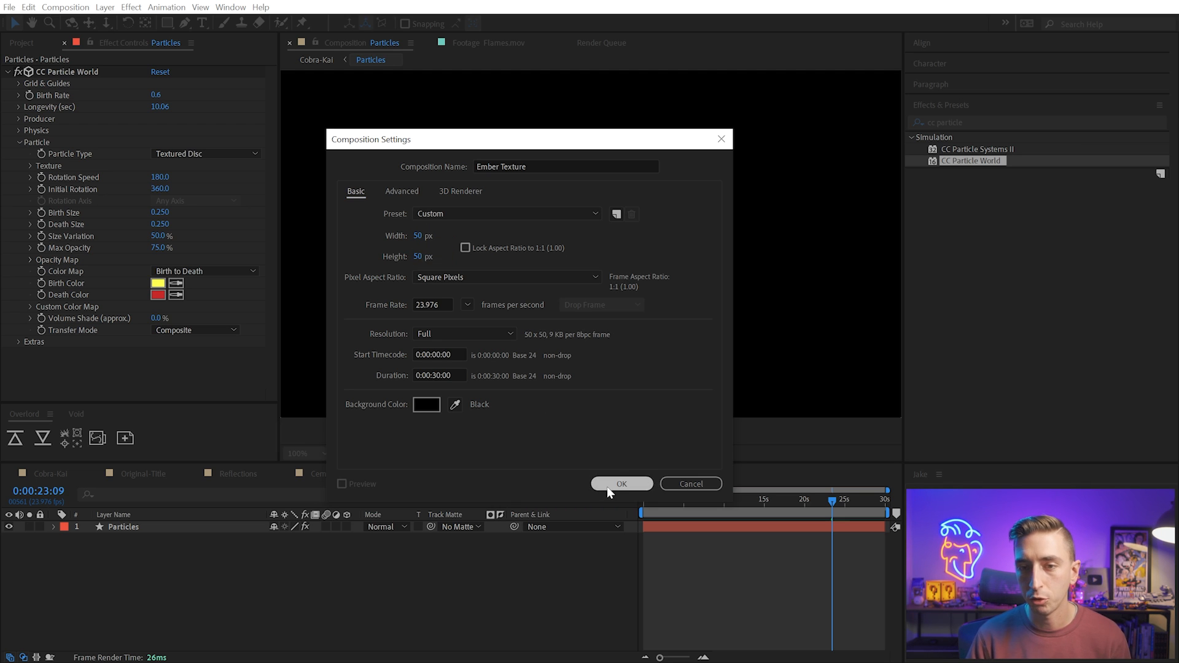
{"action": "left_click", "coordinate": [620, 484]}
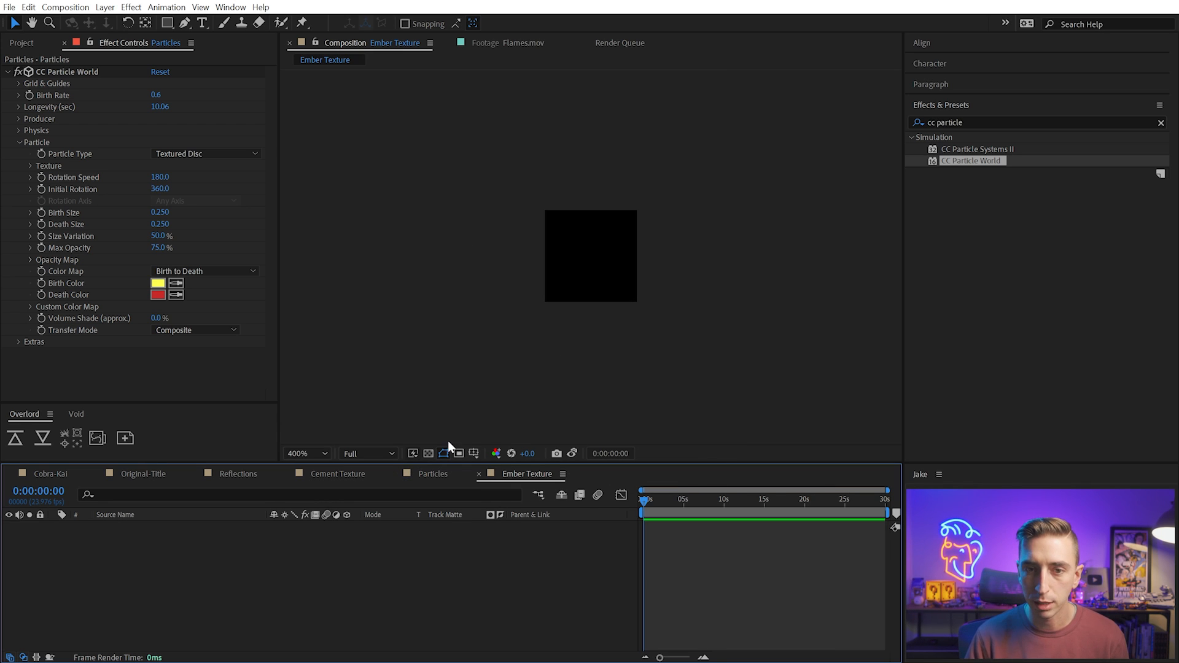
Turn on the transparency grid for the Ember Texture composition and set the Pen tool's shape fill to black
{"action": "left_click", "coordinate": [429, 453]}
{"action": "scroll", "coordinate": [564, 302], "scroll_direction": "up", "scroll_amount": 2}
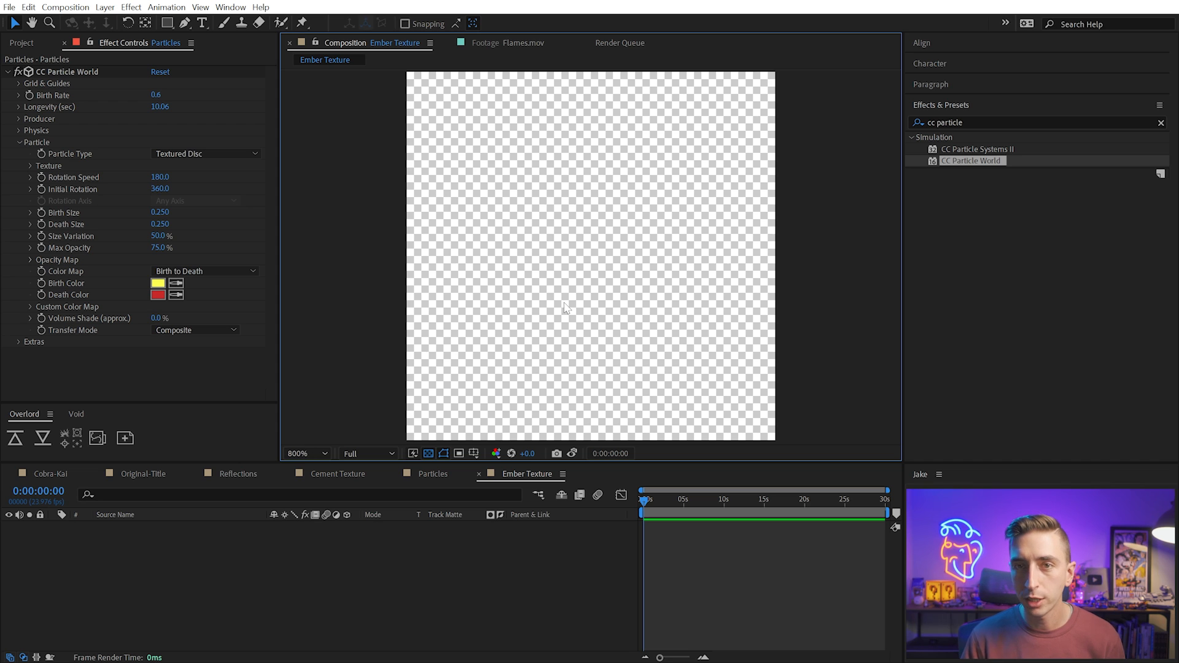
{"action": "scroll", "coordinate": [566, 307], "scroll_direction": "down", "scroll_amount": 1}
{"action": "left_click", "coordinate": [185, 24]}
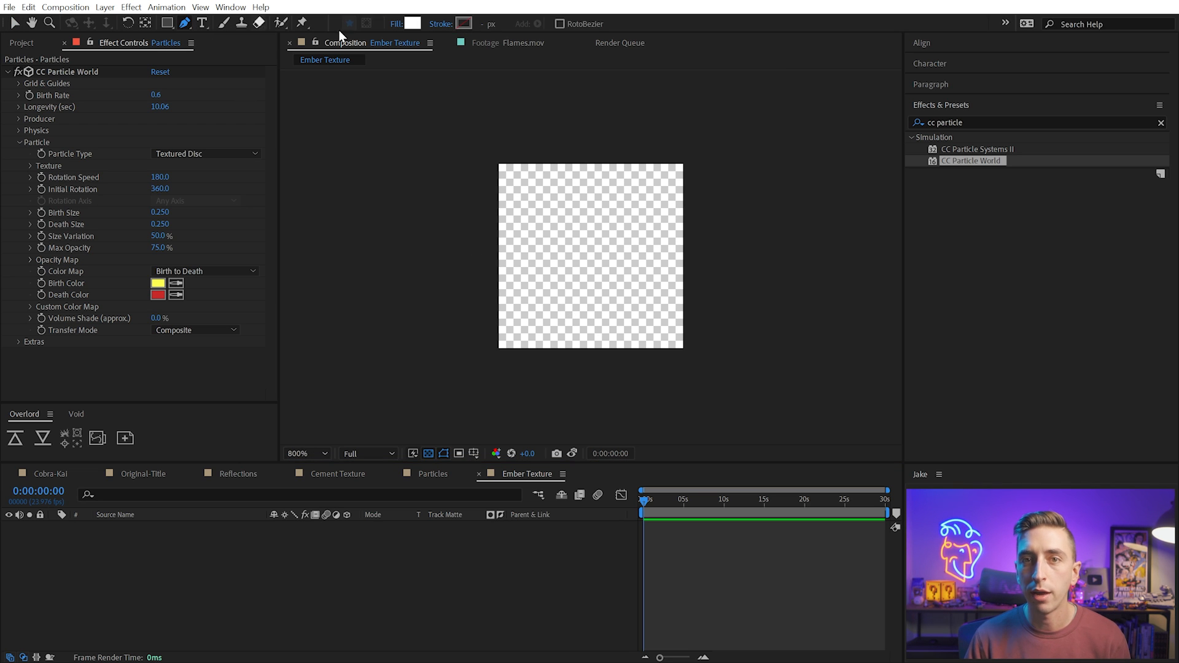
{"action": "left_click", "coordinate": [413, 23]}
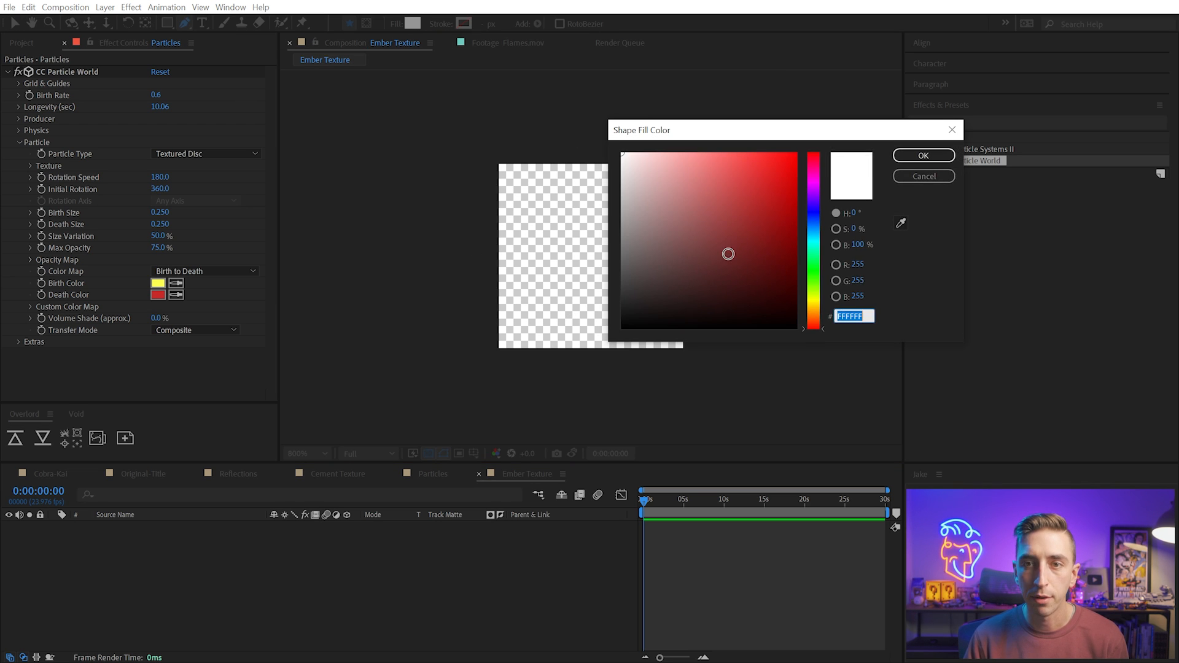
{"action": "left_click", "coordinate": [923, 155]}
Draw a closed, irregular ember-shaped outline around the middle of the composition with the Pen tool
{"action": "left_click_drag", "start_coordinate": [547, 291], "coordinate": [528, 262]}
{"action": "left_click", "coordinate": [553, 214]}
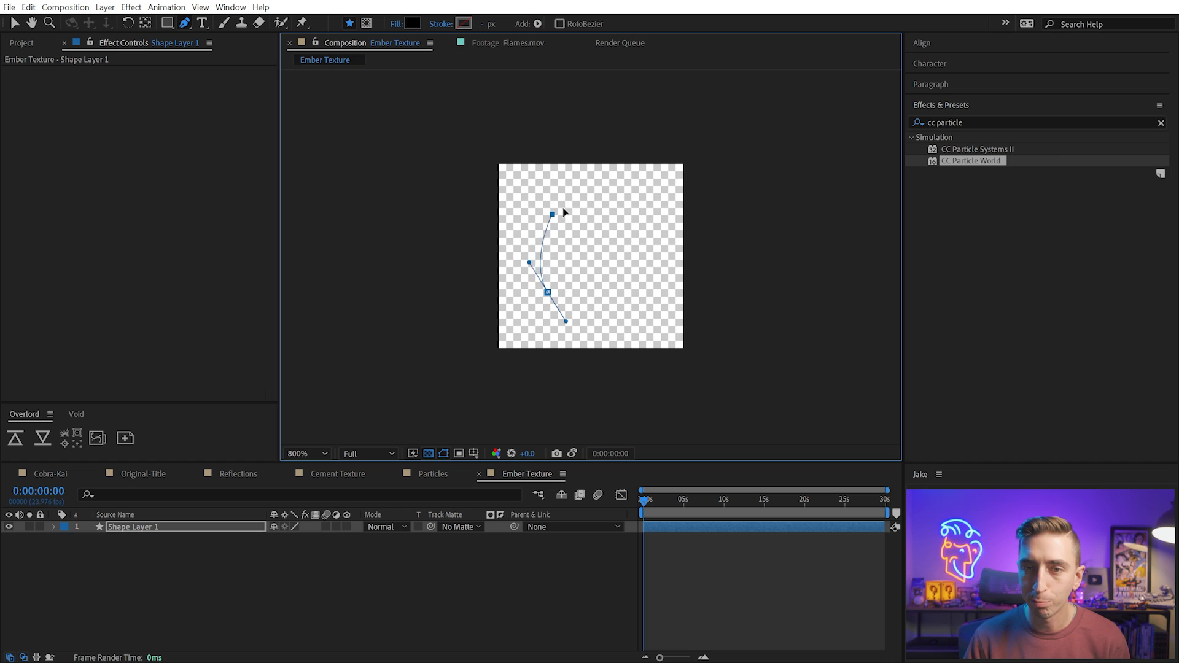
{"action": "left_click", "coordinate": [637, 231]}
{"action": "left_click", "coordinate": [623, 284]}
{"action": "left_click", "coordinate": [614, 320]}
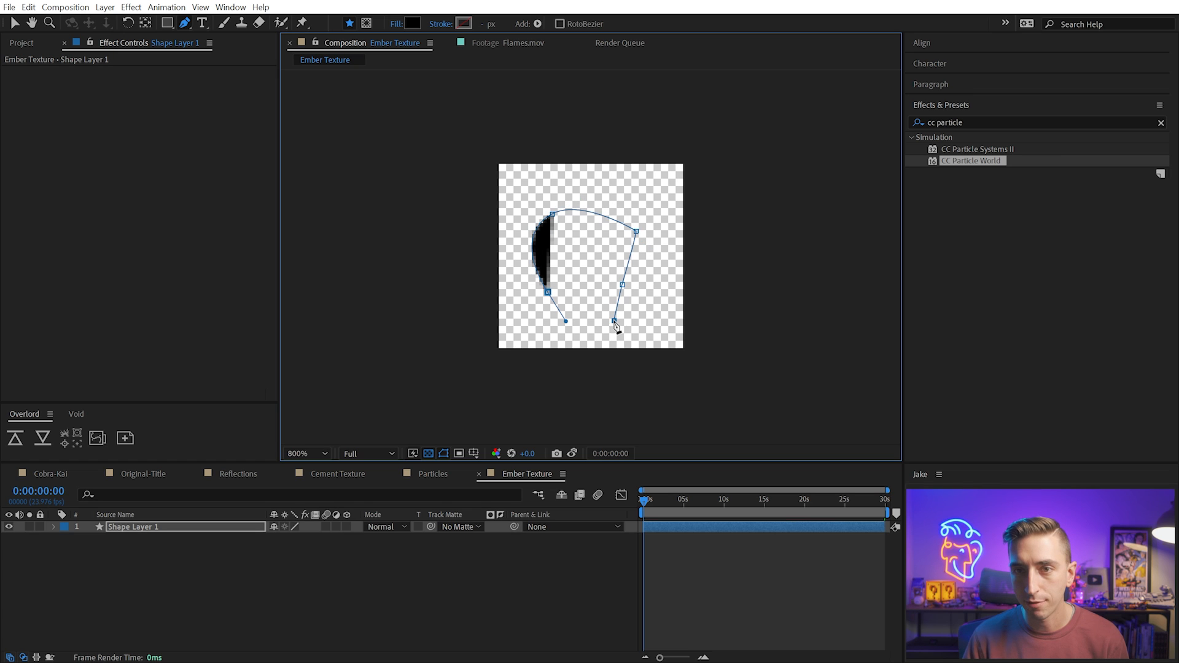
{"action": "left_click", "coordinate": [549, 293]}
Reshape the outline's points and curves into a rough, uneven blob and rename its layer Ember
{"action": "left_click_drag", "start_coordinate": [614, 321], "coordinate": [616, 259]}
{"action": "left_click_drag", "start_coordinate": [588, 213], "coordinate": [548, 217]}
{"action": "left_click_drag", "start_coordinate": [617, 259], "coordinate": [636, 225]}
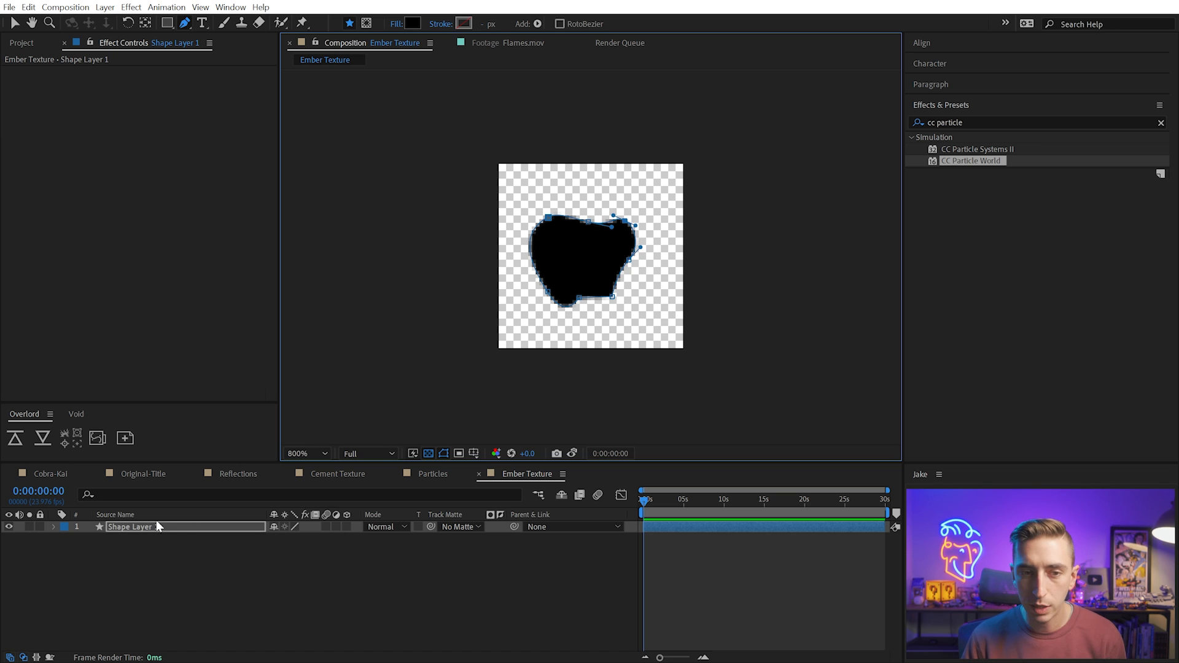
{"action": "type", "text": "Ember"}
{"action": "key", "text": "Return"}
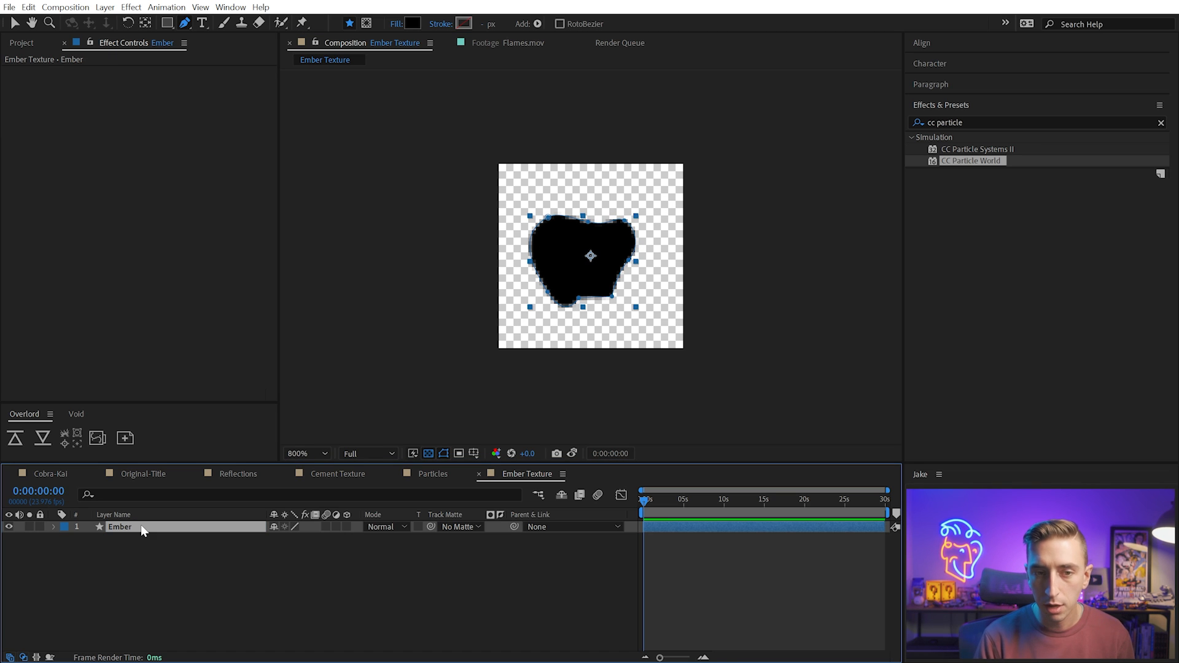
Apply Turbulent Displace to the Ember layer with Amount 28 and Size 7, leaving Evolution at 0°
{"action": "left_click", "coordinate": [984, 124]}
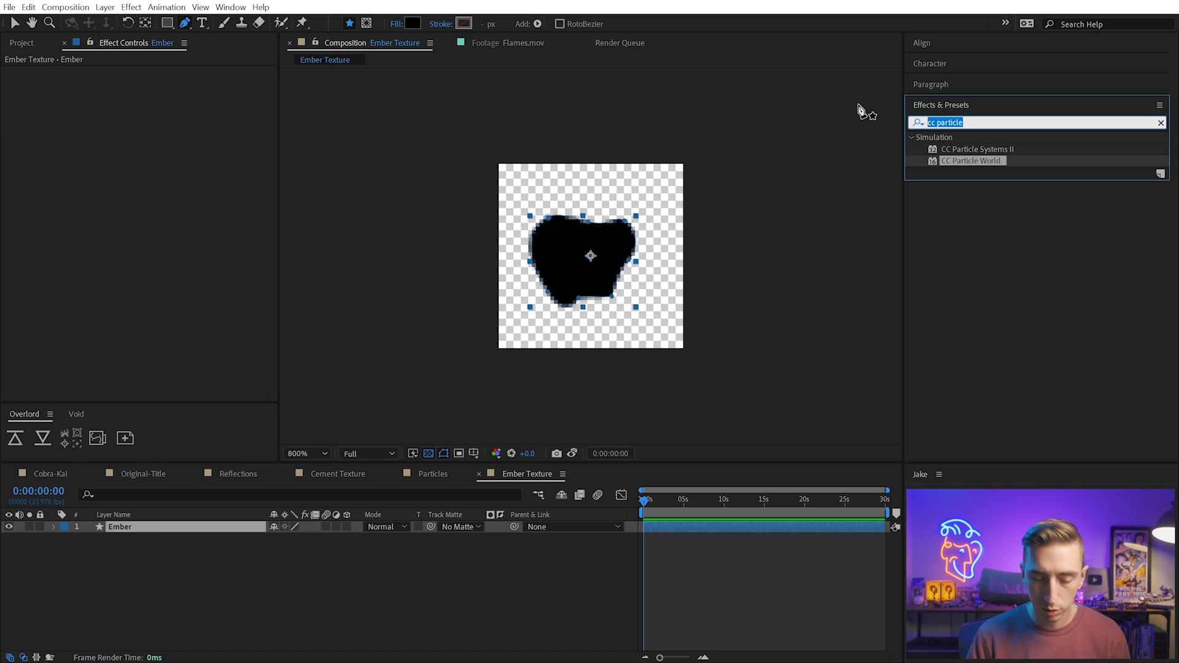
{"action": "type", "text": "turbulent"}
{"action": "double_click", "coordinate": [969, 149]}
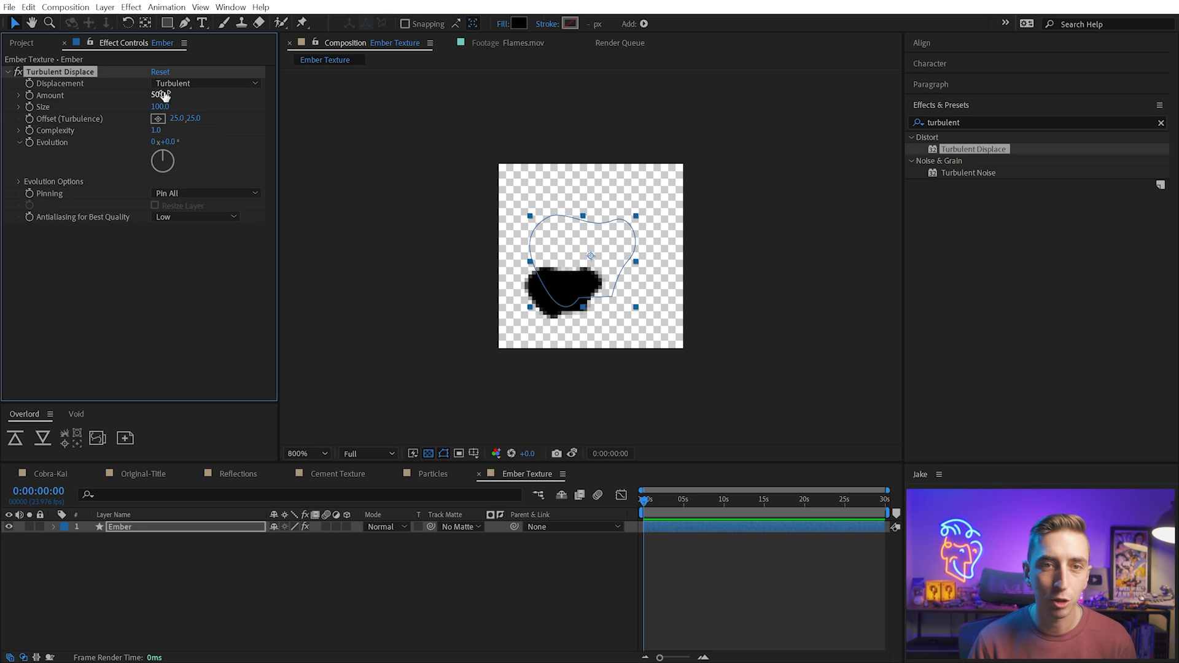
{"action": "left_click_drag", "start_coordinate": [186, 172], "coordinate": [62, 105]}
{"action": "key", "text": "ctrl+z"}
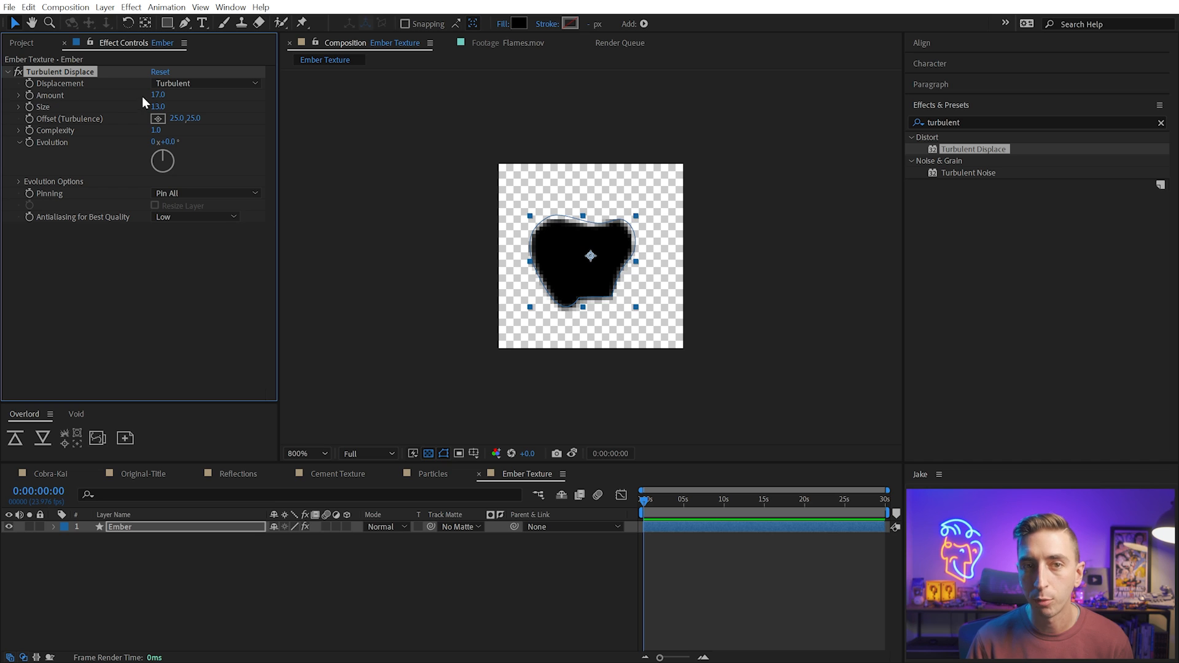
{"action": "left_click_drag", "start_coordinate": [155, 96], "coordinate": [448, 111]}
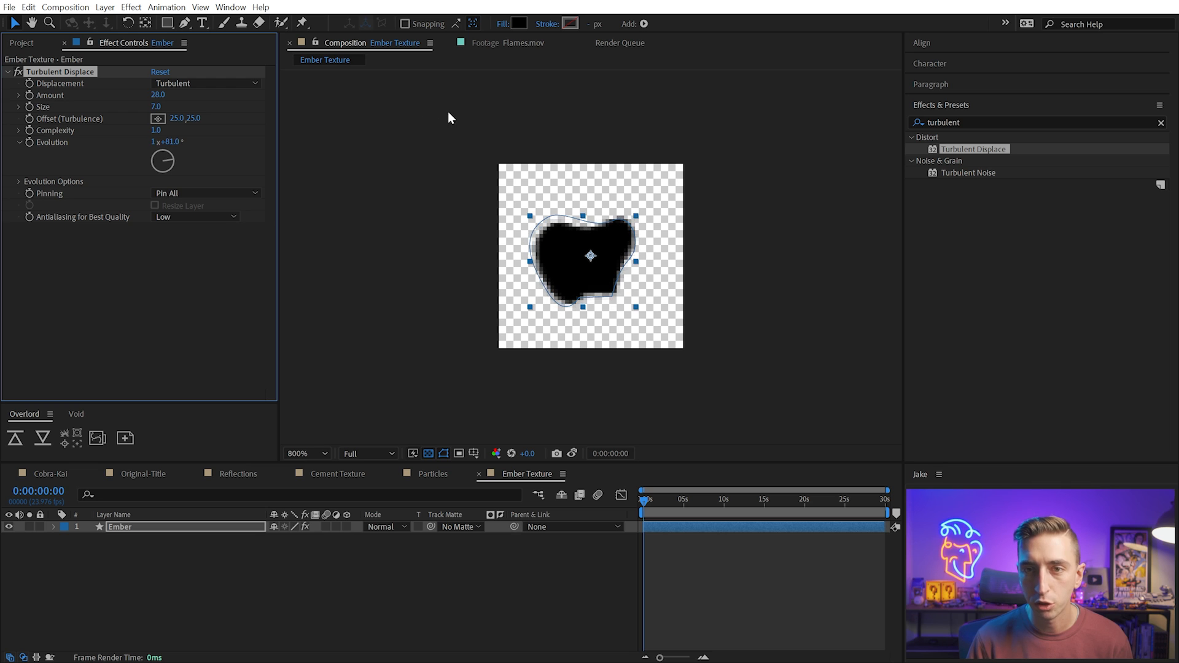
{"action": "key", "text": "ctrl+z"}
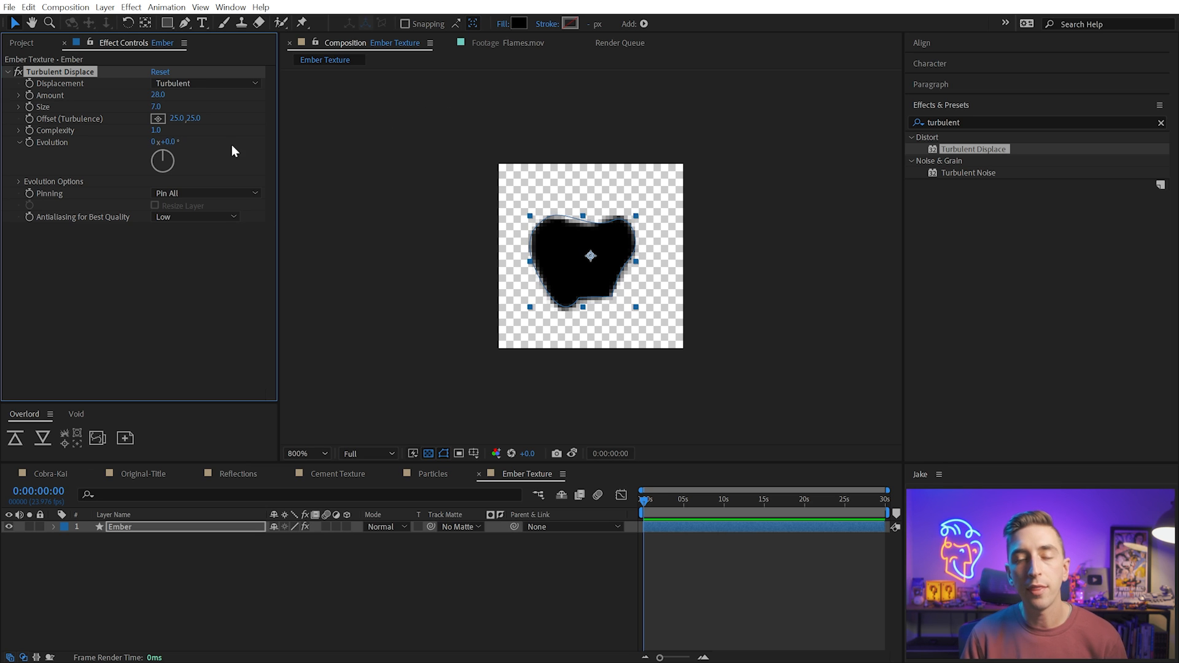
Add a Fill effect to the Ember layer and set its color to orange-red FF3E00
{"action": "double_click", "coordinate": [1016, 120]}
{"action": "type", "text": "fill"}
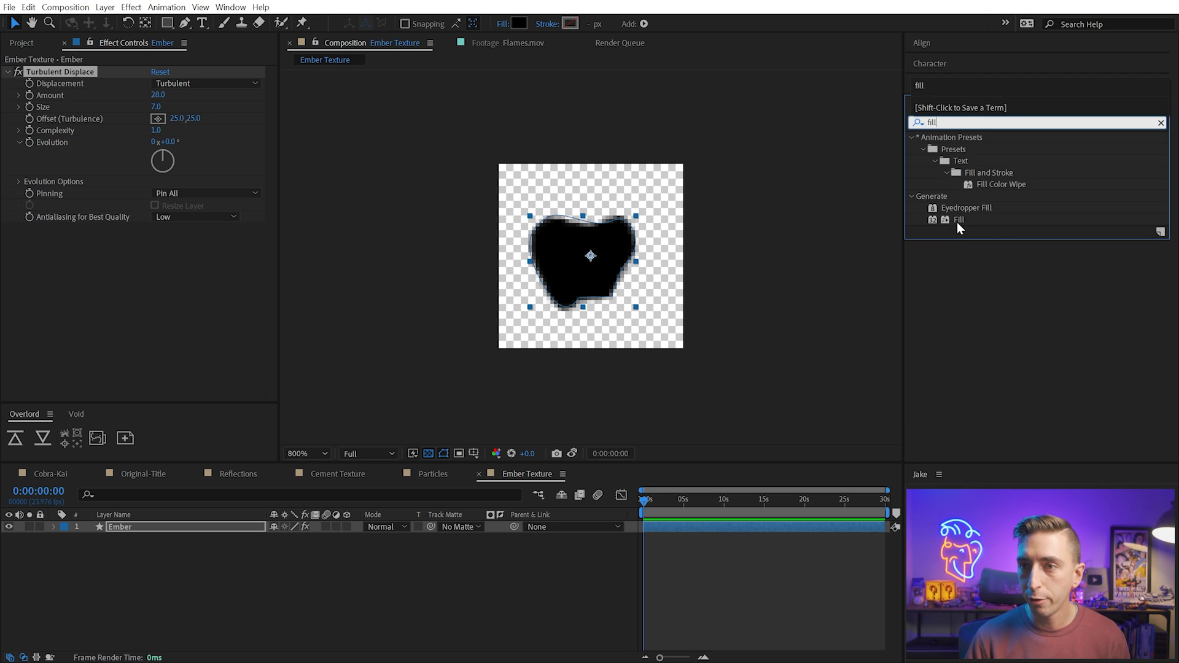
{"action": "double_click", "coordinate": [957, 222]}
{"action": "left_click", "coordinate": [158, 264]}
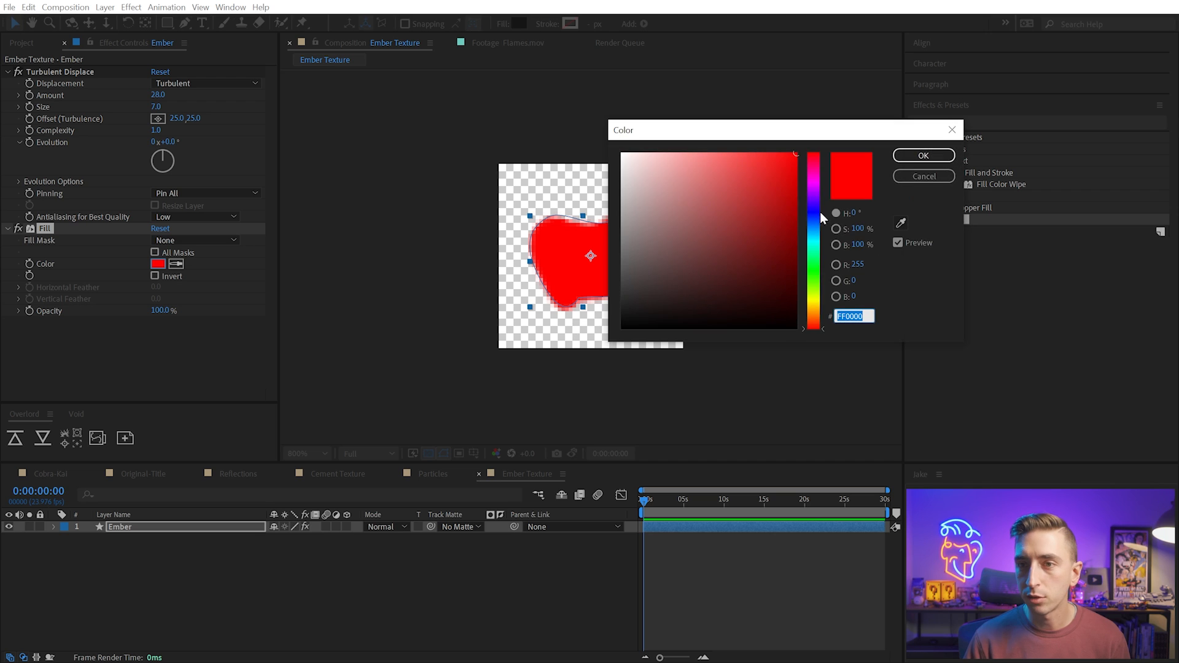
{"action": "left_click_drag", "start_coordinate": [820, 316], "coordinate": [820, 322]}
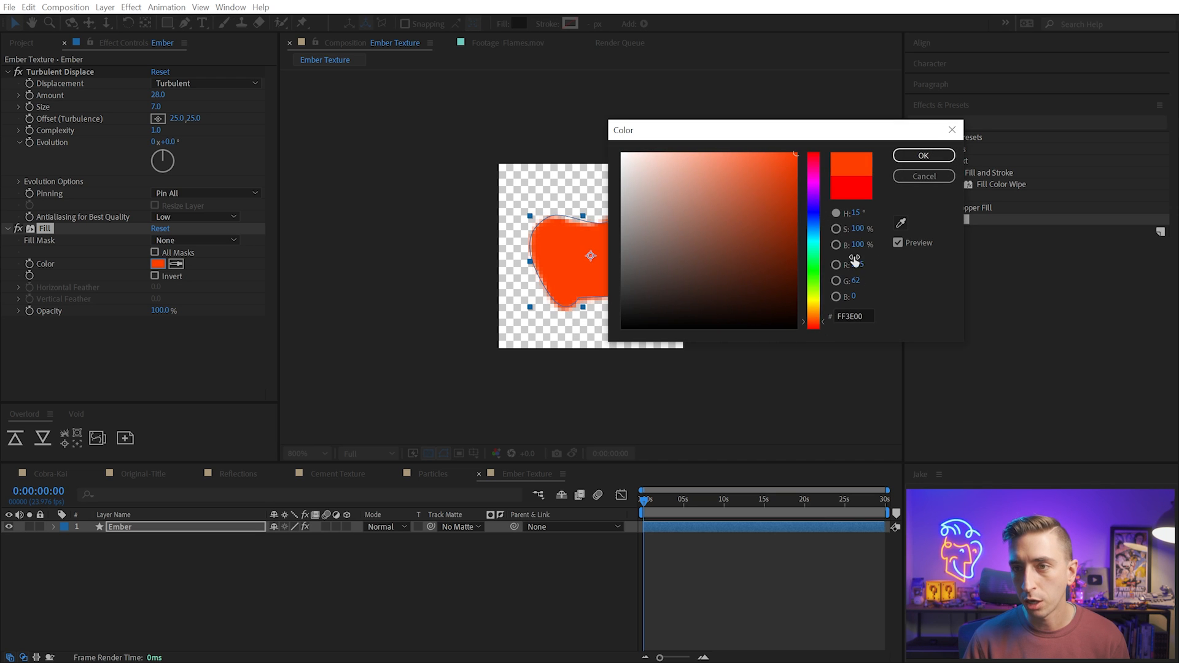
{"action": "left_click", "coordinate": [909, 157]}
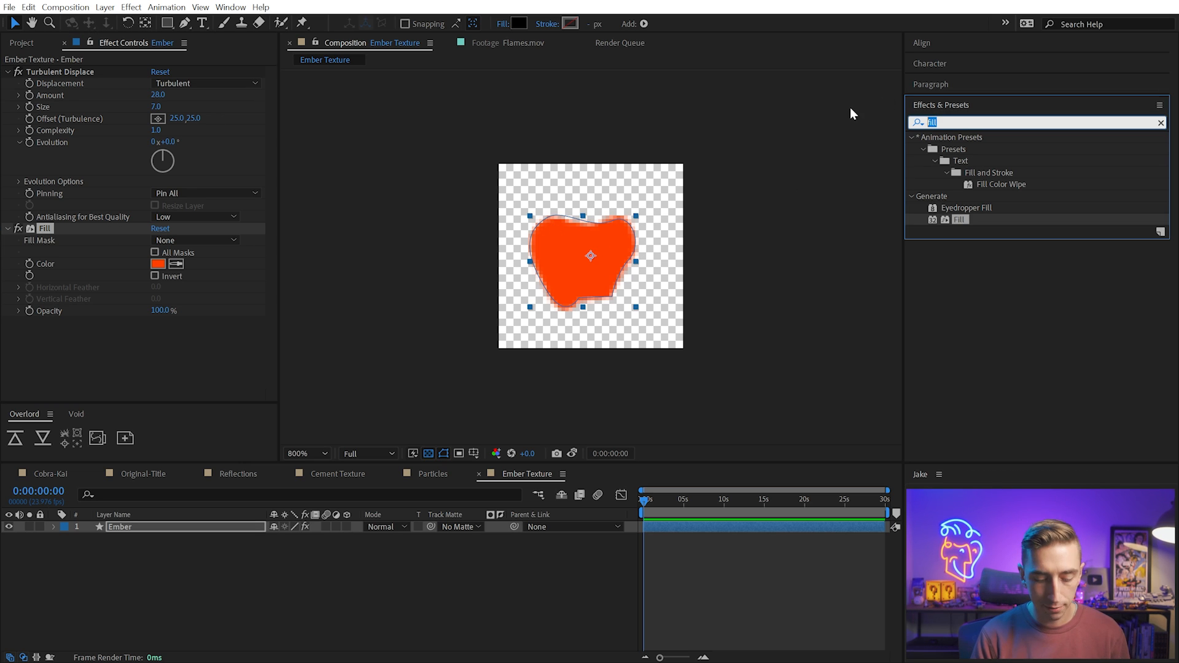
Add CC Composite after the Fill effect on the Ember layer to place the original shape in front
{"action": "key", "text": "ctrl+f"}
{"action": "type", "text": "cc comp"}
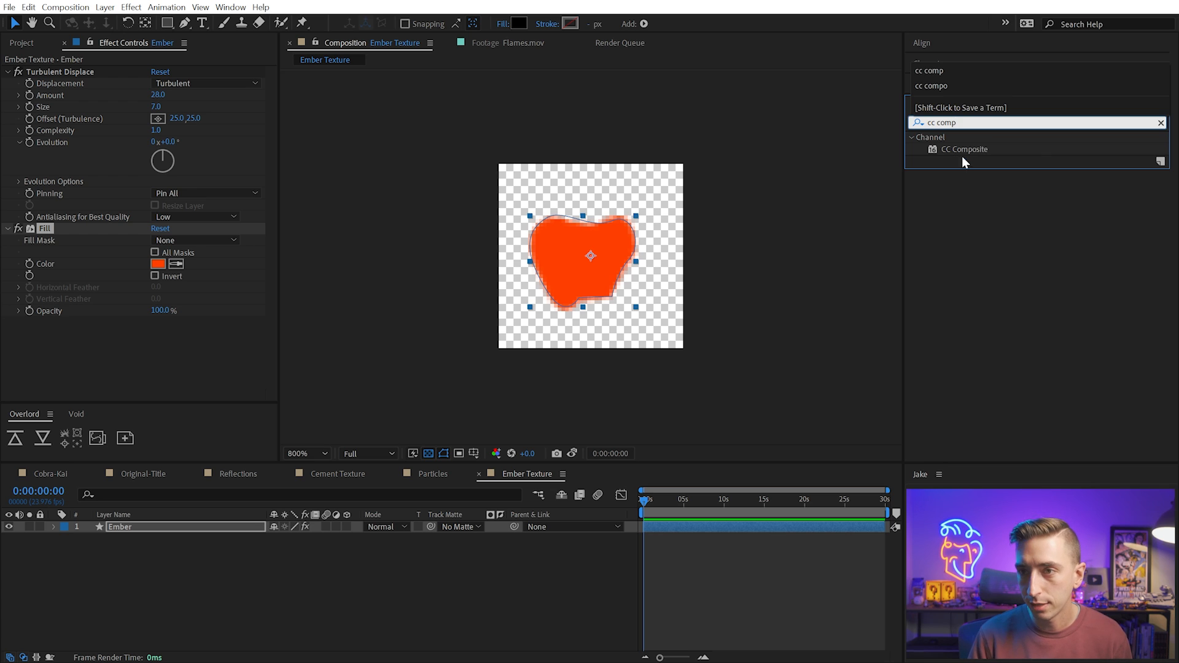
{"action": "left_click_drag", "start_coordinate": [963, 154], "coordinate": [154, 359]}
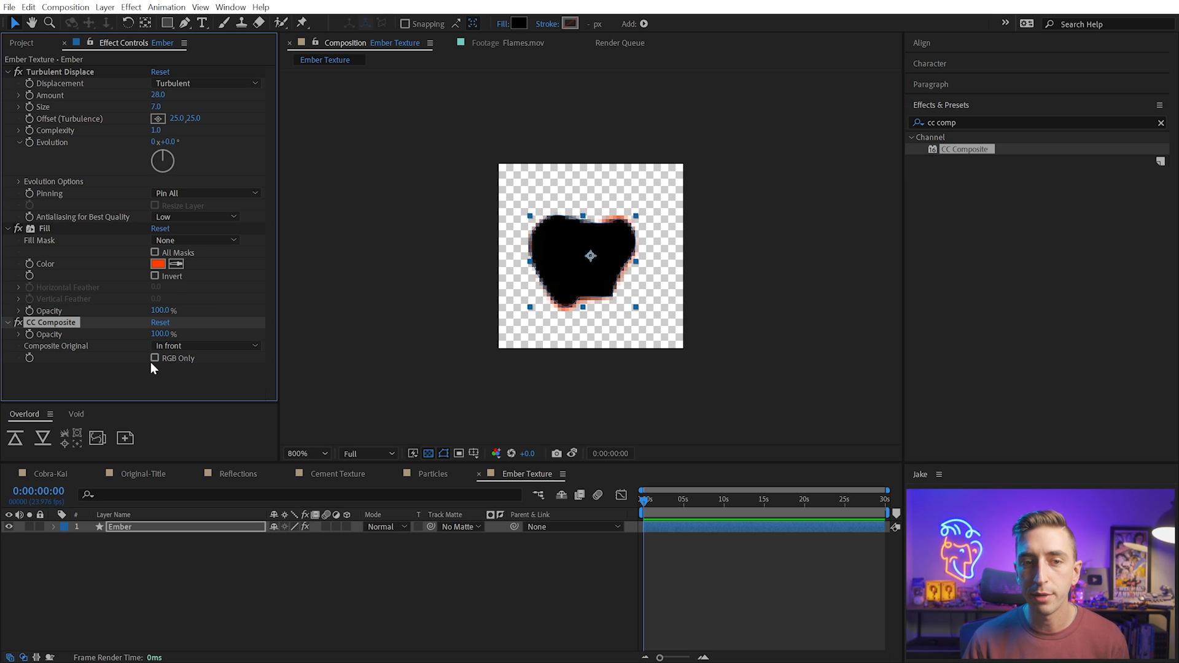
Compare the ember with CC Composite off and on, and examine the shape with all layer effects disabled
{"action": "left_click", "coordinate": [19, 323]}
{"action": "left_click", "coordinate": [19, 323]}
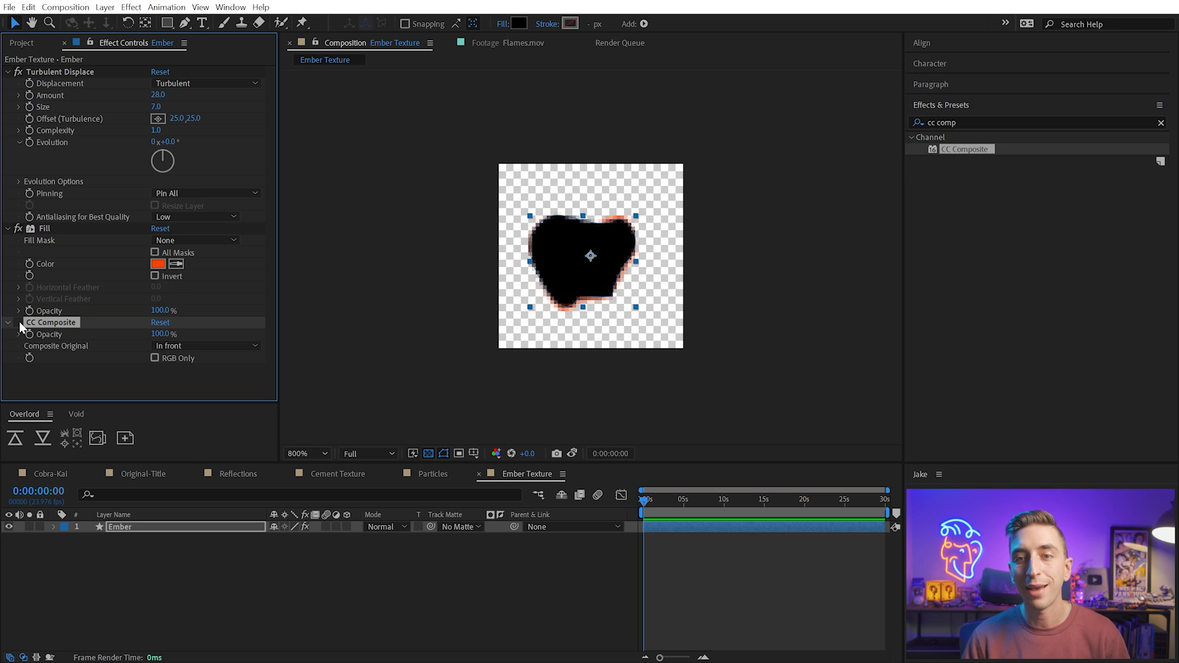
{"action": "left_click", "coordinate": [19, 323]}
{"action": "left_click", "coordinate": [19, 323]}
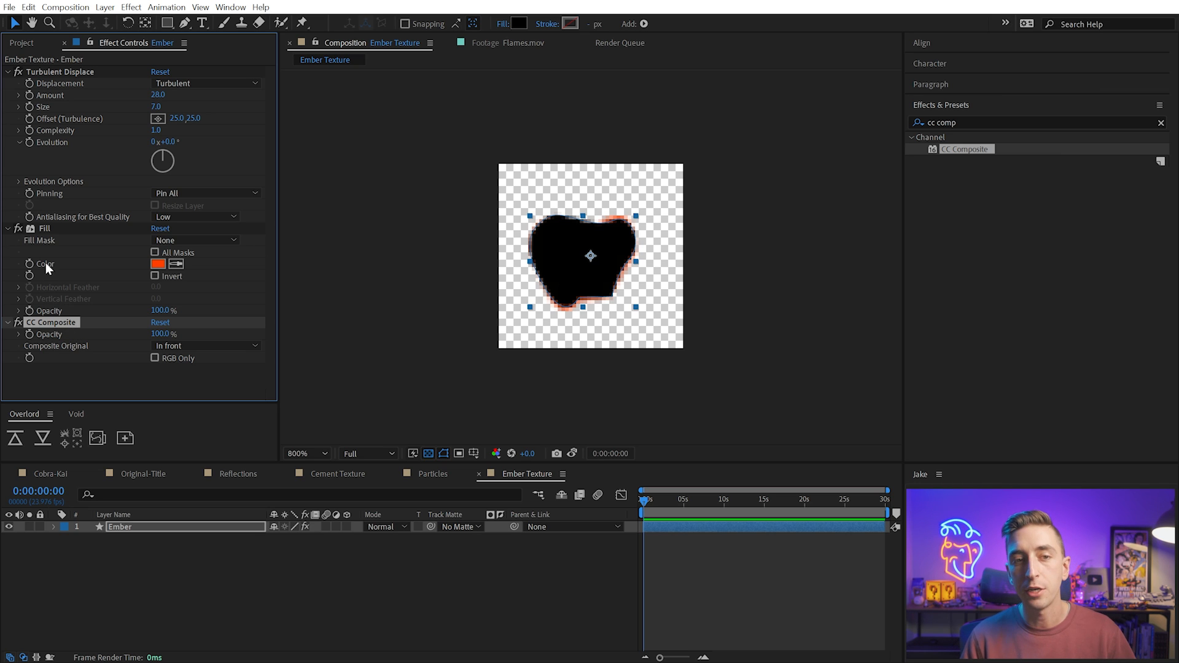
{"action": "left_click", "coordinate": [304, 523]}
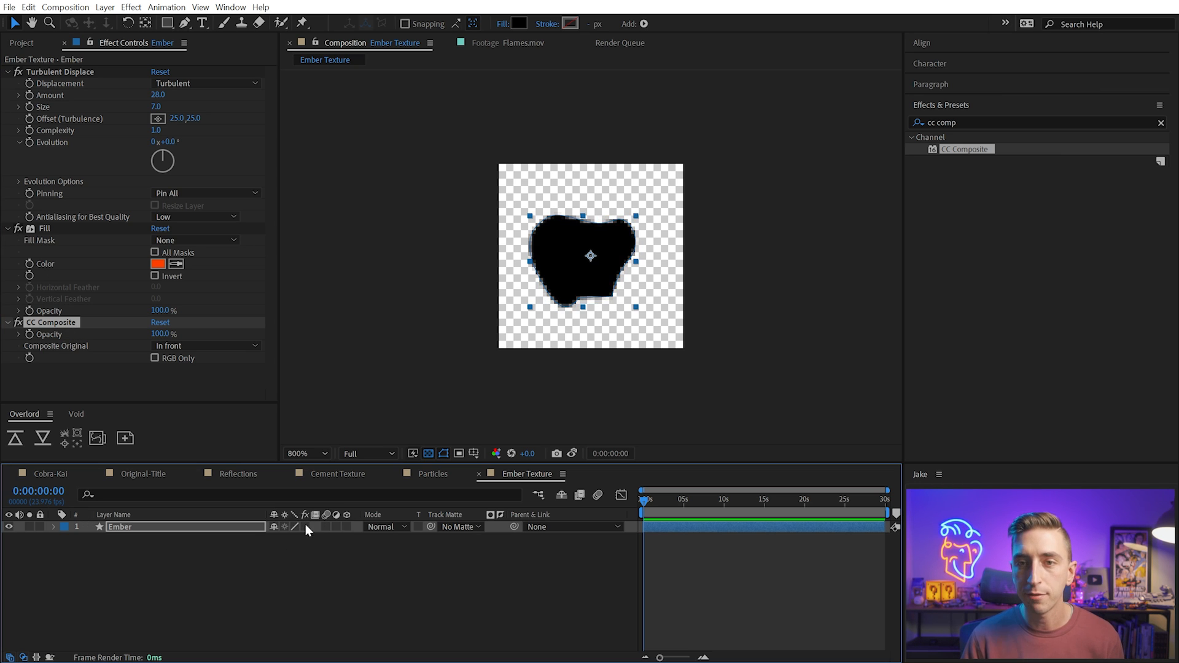
Raise Turbulent Displace's Amount to 110 and add an Offset effect above it with Shift Center To at 25, 19
{"action": "left_click", "coordinate": [76, 72]}
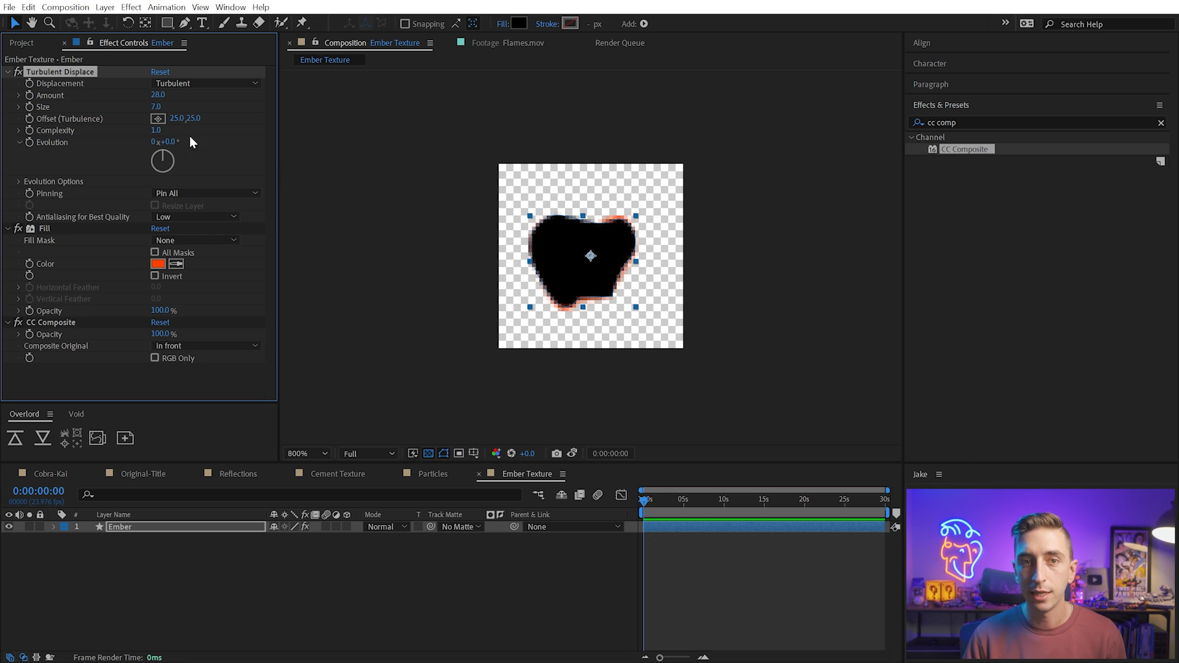
{"action": "left_click_drag", "start_coordinate": [157, 99], "coordinate": [160, 108]}
{"action": "key", "text": "ctrl+f"}
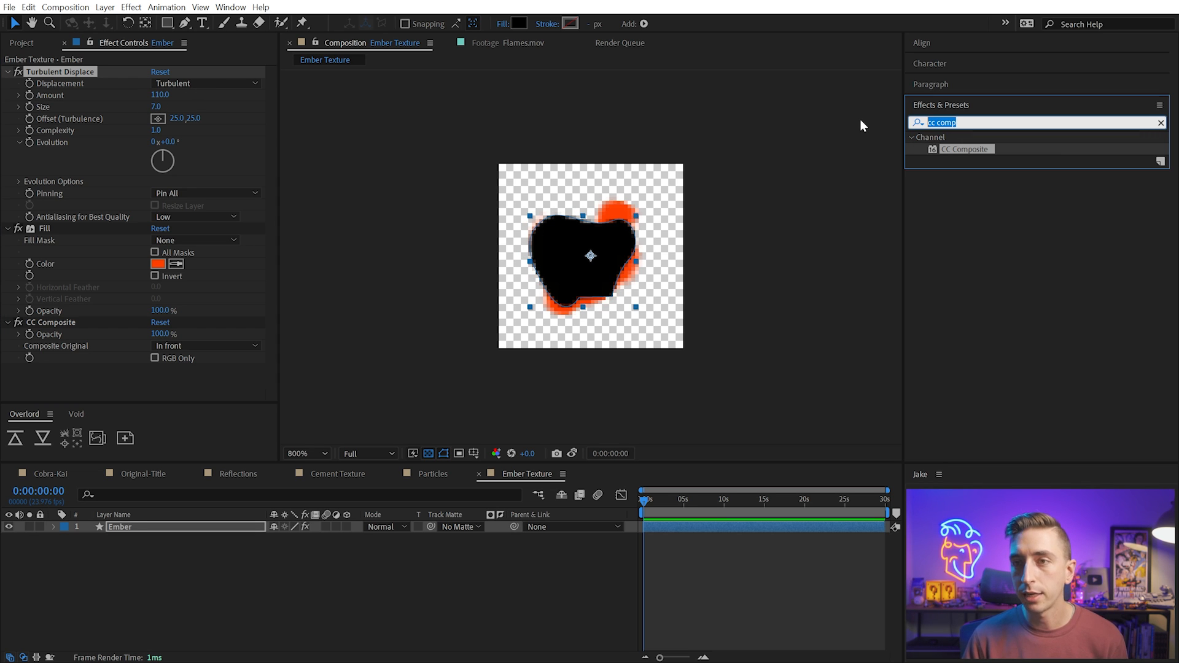
{"action": "type", "text": "offset"}
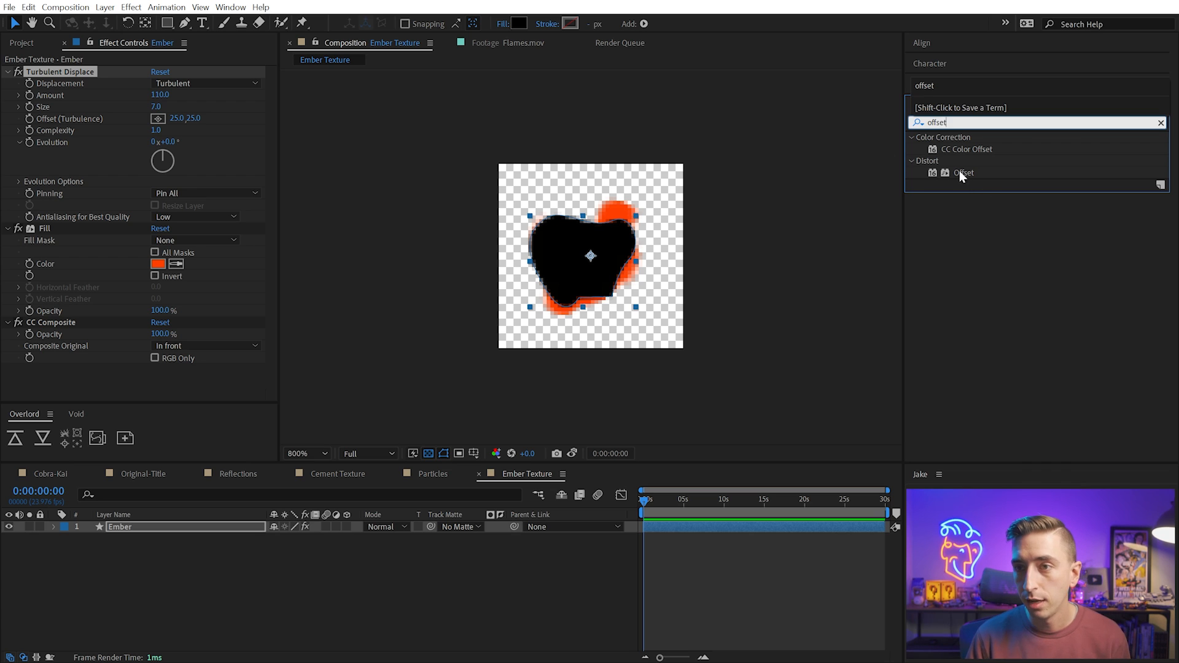
{"action": "left_click_drag", "start_coordinate": [961, 172], "coordinate": [94, 74]}
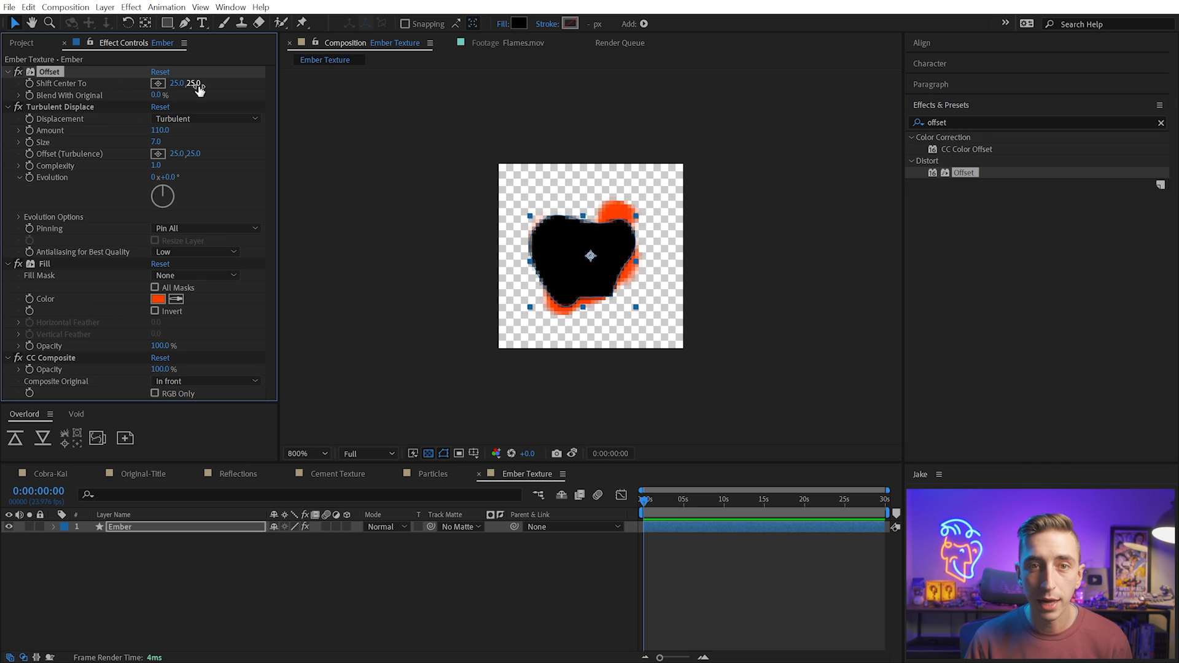
{"action": "left_click_drag", "start_coordinate": [195, 83], "coordinate": [189, 82]}
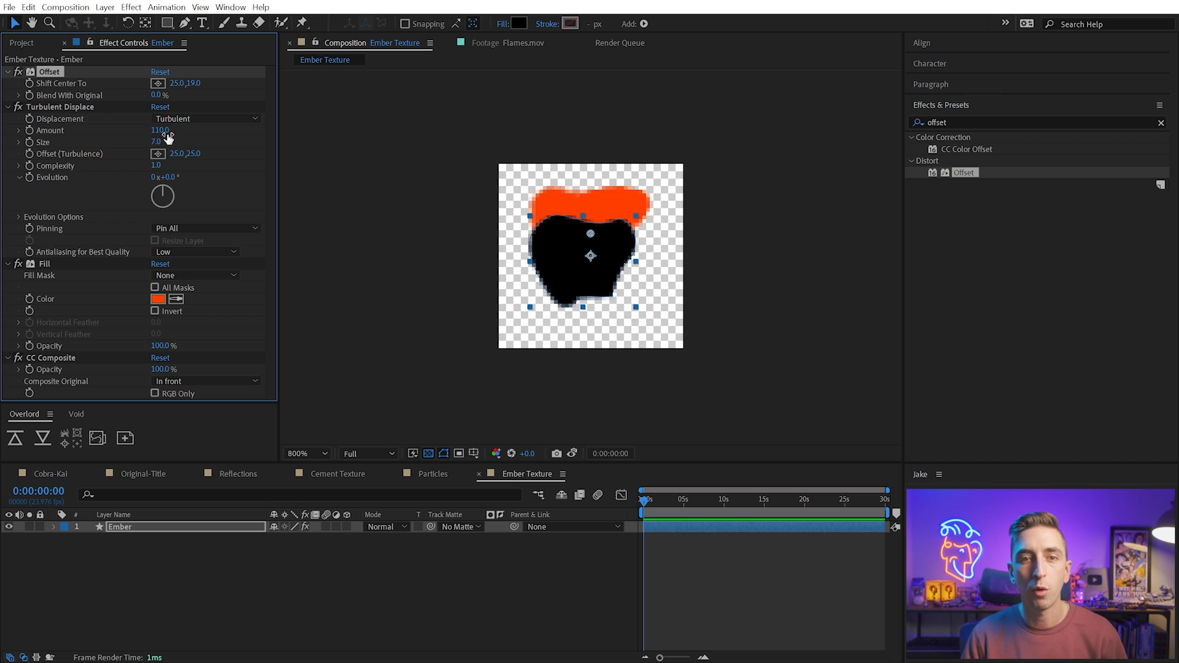
Try Turbulent Displace at Amount 40 and Size 26 with Offset centered at 25, 18, and undo a trial change of Evolution
{"action": "left_click_drag", "start_coordinate": [163, 131], "coordinate": [90, 131]}
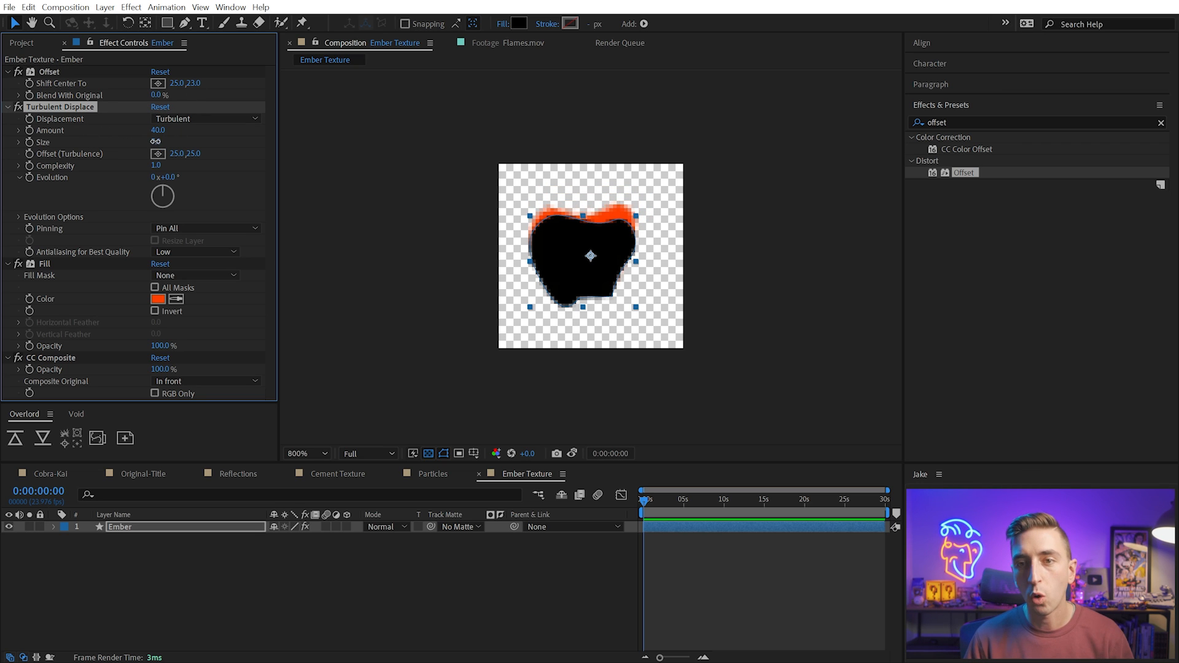
{"action": "left_click_drag", "start_coordinate": [156, 140], "coordinate": [165, 139]}
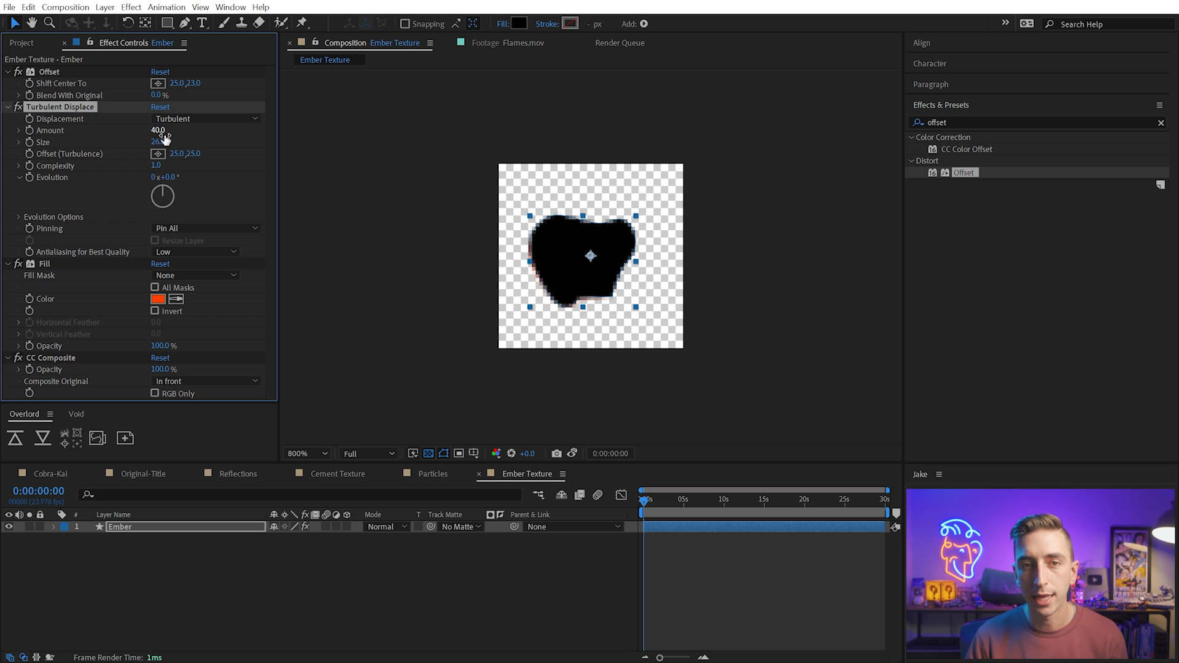
{"action": "left_click", "coordinate": [187, 94]}
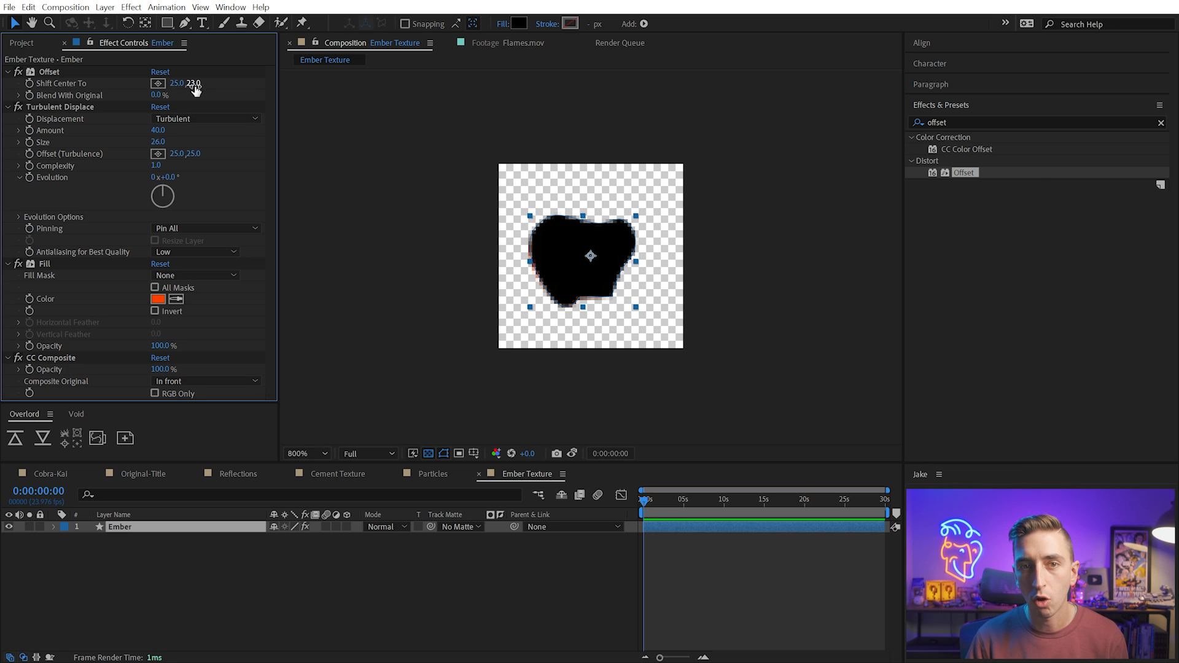
{"action": "left_click_drag", "start_coordinate": [194, 83], "coordinate": [191, 84]}
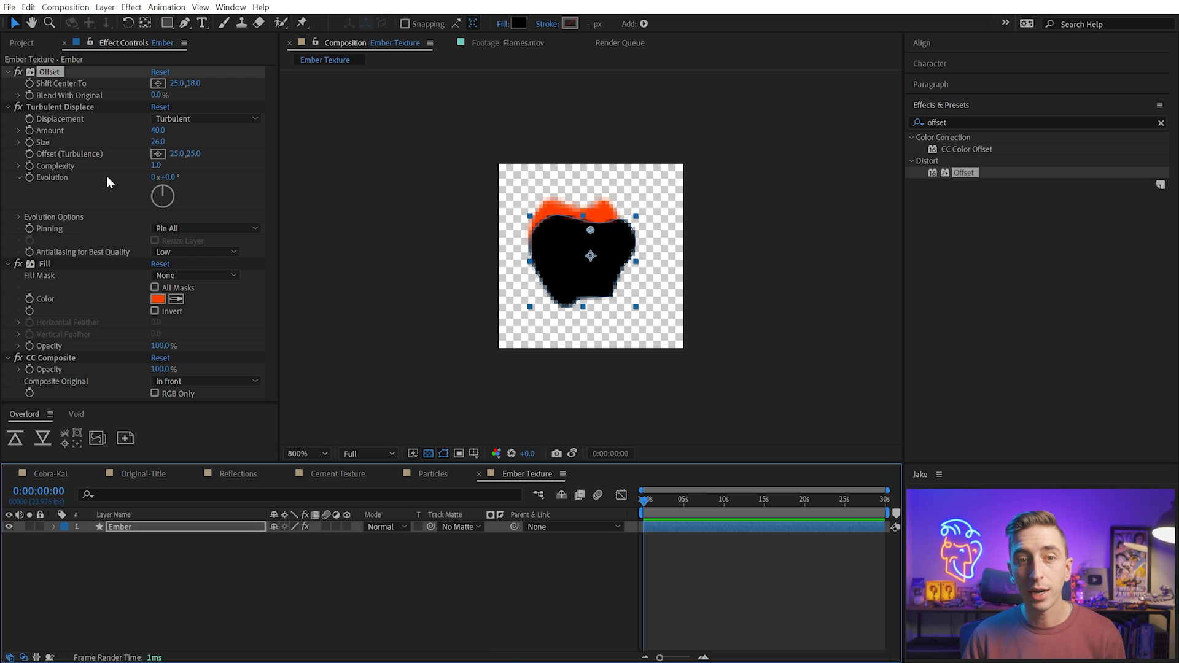
{"action": "left_click_drag", "start_coordinate": [169, 177], "coordinate": [528, 175]}
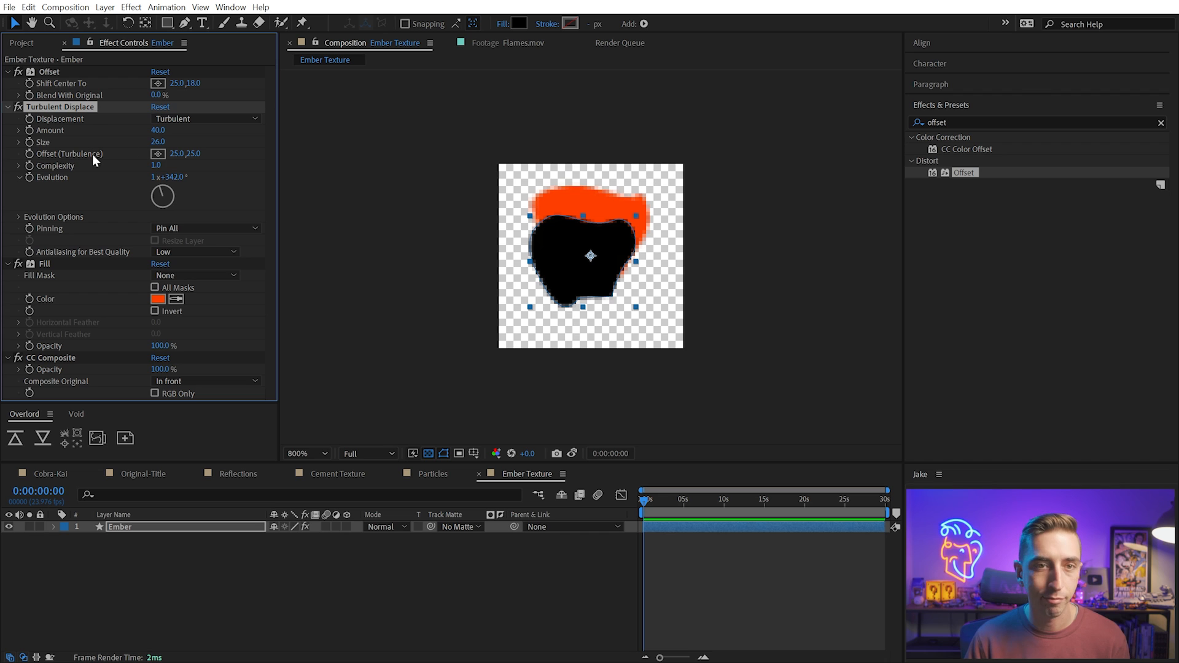
{"action": "key", "text": "ctrl+z"}
Set Turbulent Displace's Amount to 77 and Size to 2, and the Offset effect's Shift Center To to 25, 22
{"action": "mouse_move", "coordinate": [157, 142]}
{"action": "left_mouse_down"}
{"action": "mouse_move", "coordinate": [144, 142]}
{"action": "mouse_move", "coordinate": [155, 142]}
{"action": "left_mouse_up"}
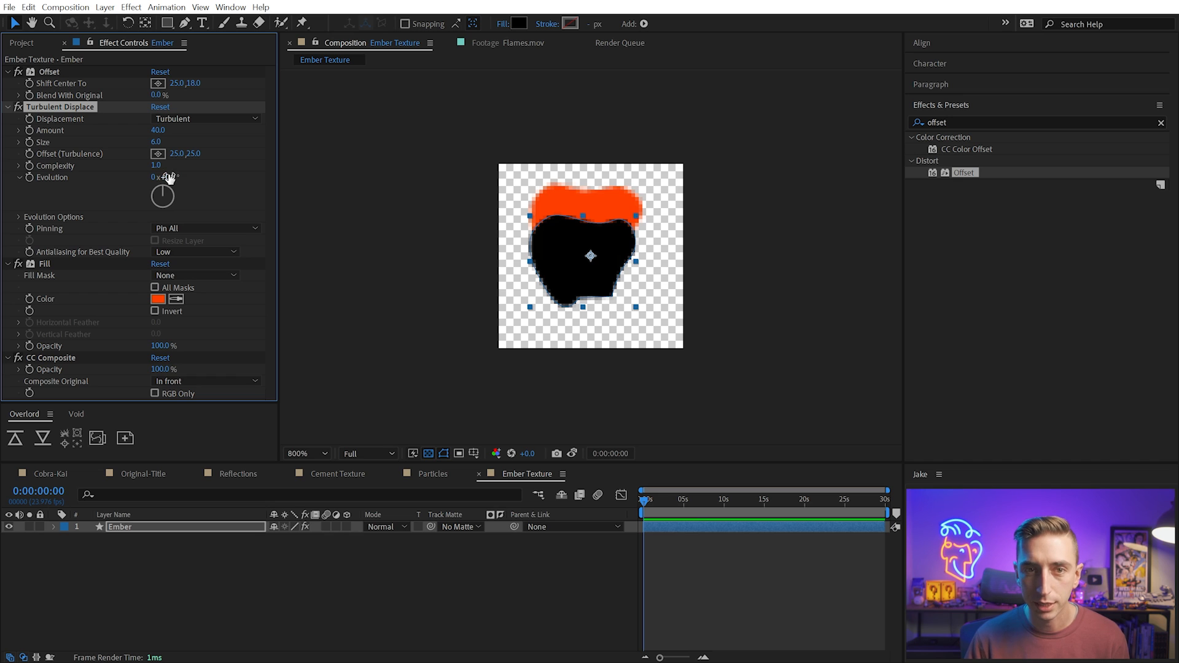
{"action": "left_click_drag", "start_coordinate": [191, 83], "coordinate": [198, 83]}
{"action": "mouse_move", "coordinate": [158, 130]}
{"action": "left_mouse_down"}
{"action": "mouse_move", "coordinate": [177, 125]}
{"action": "mouse_move", "coordinate": [146, 140]}
{"action": "left_mouse_up"}
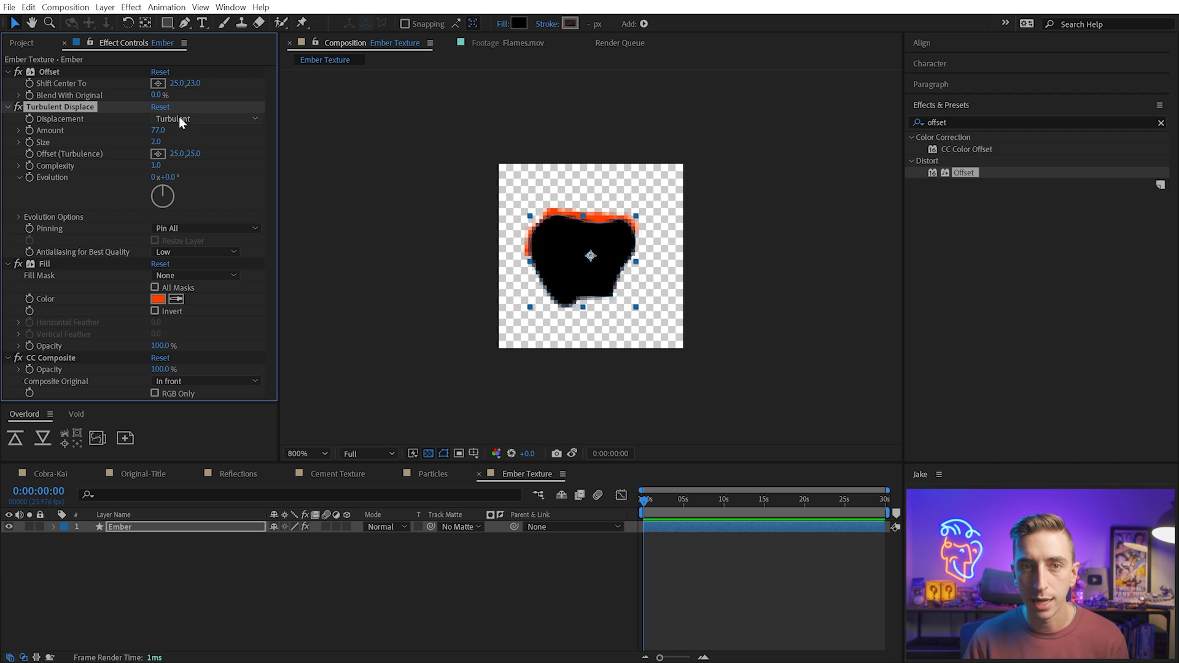
{"action": "left_click_drag", "start_coordinate": [178, 176], "coordinate": [238, 153]}
{"action": "key", "text": "ctrl+z"}
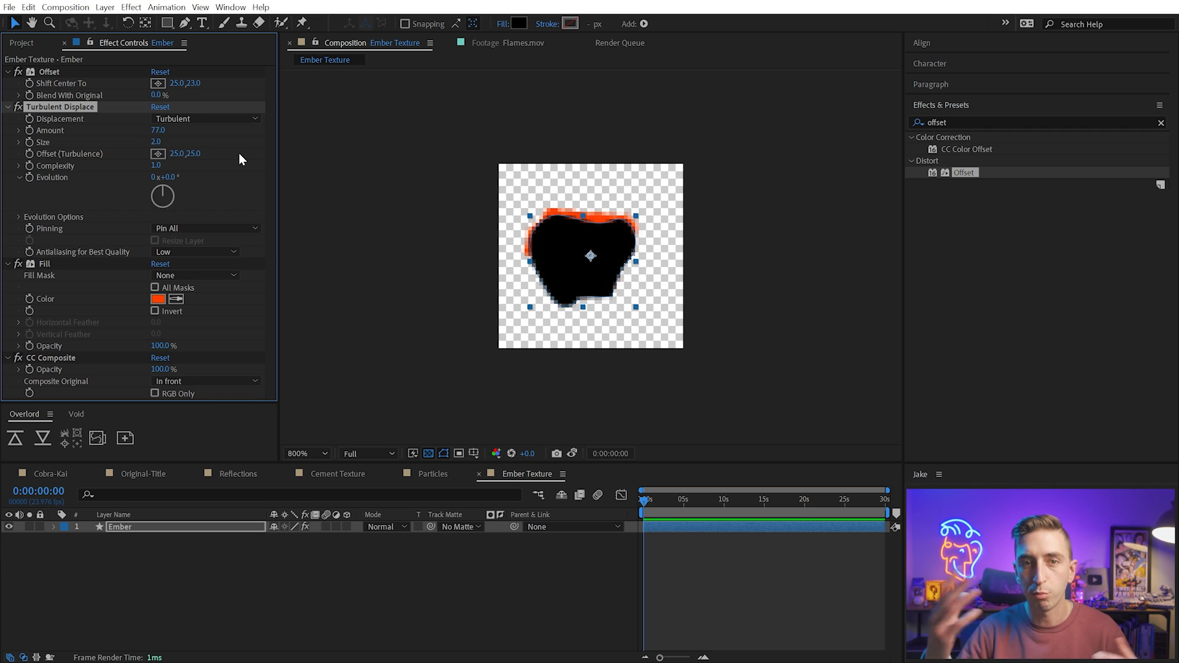
{"action": "left_click_drag", "start_coordinate": [192, 83], "coordinate": [194, 83]}
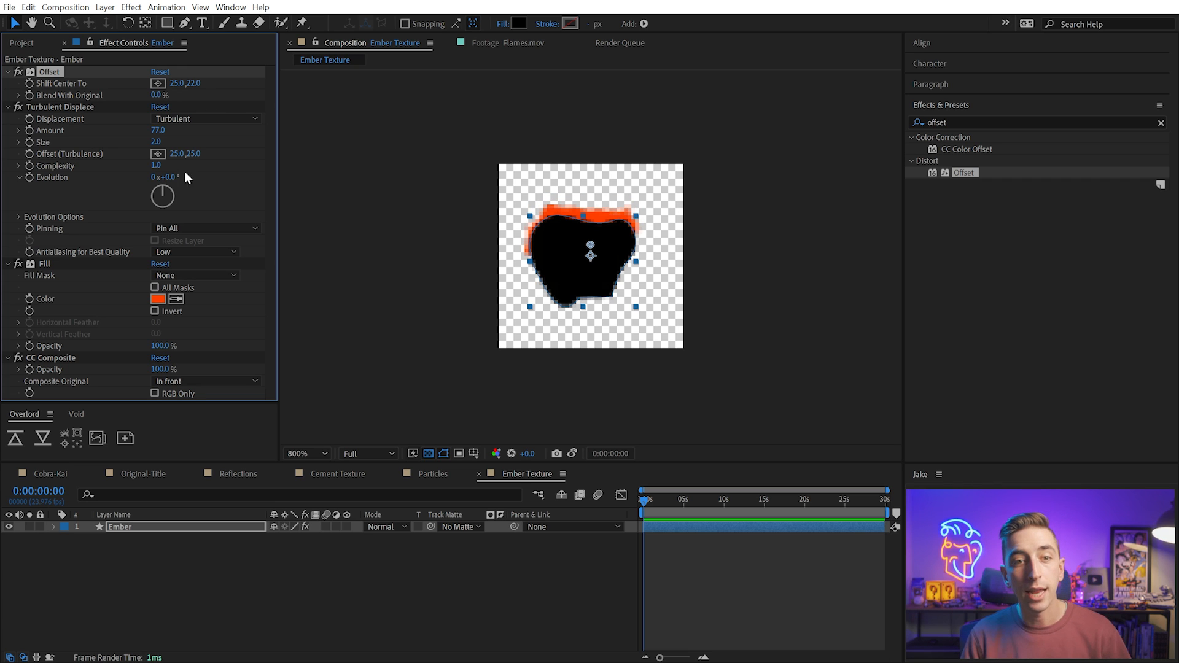
Try out different Evolution values on Turbulent Displace and undo the change
{"action": "left_click", "coordinate": [58, 107]}
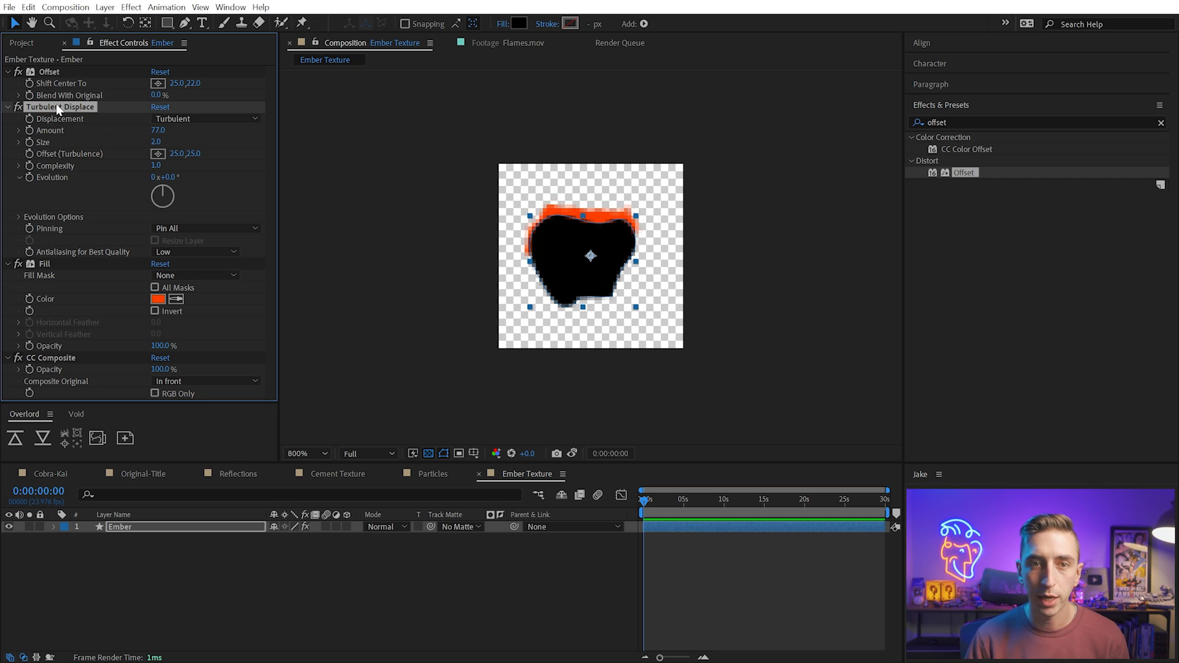
{"action": "left_click_drag", "start_coordinate": [167, 177], "coordinate": [274, 164]}
{"action": "key", "text": "ctrl+z"}
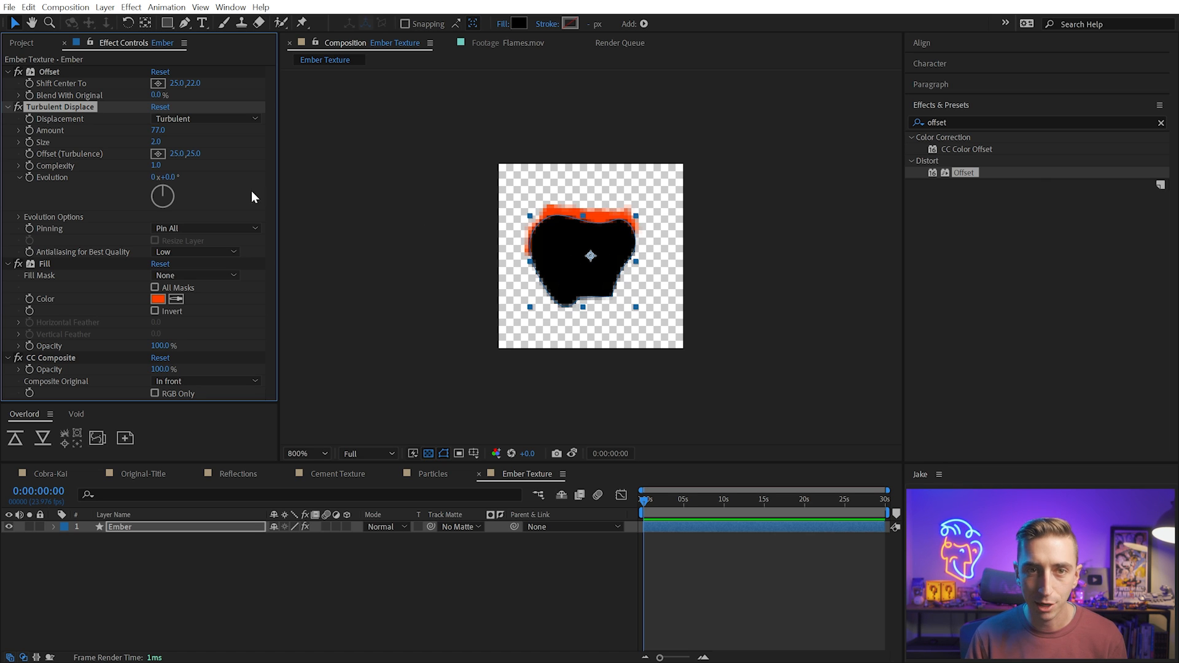
Animate Turbulent Displace's Evolution on the Ember layer with the expression time*100
{"action": "left_click", "coordinate": [28, 176], "text": "alt"}
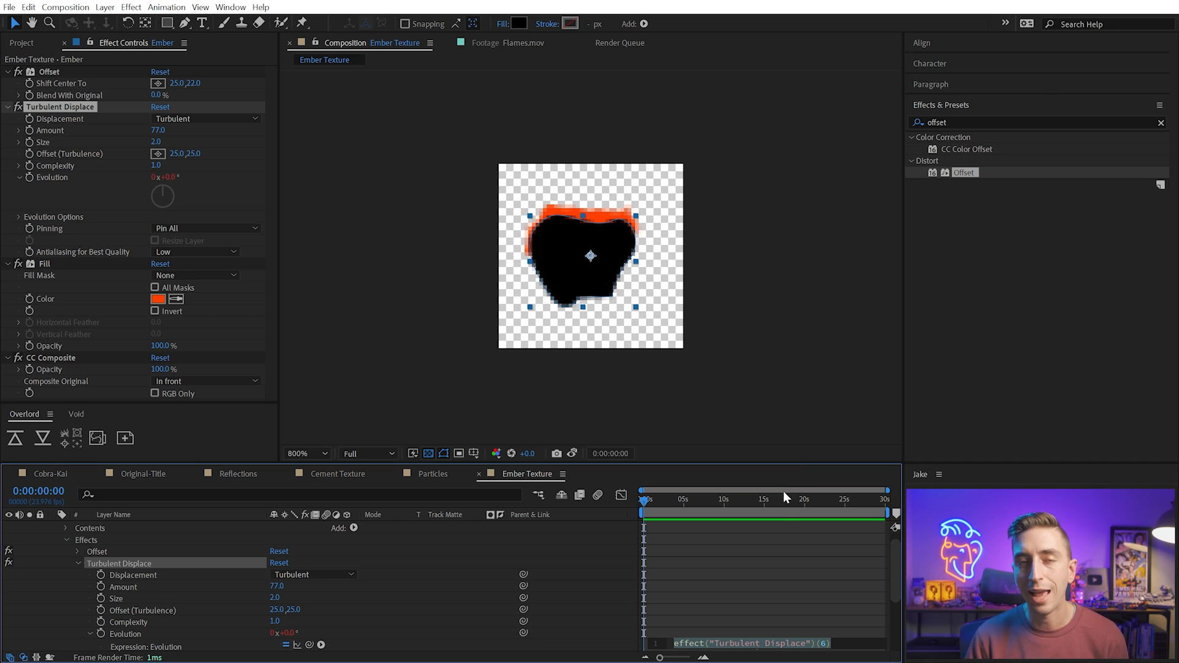
{"action": "type", "text": "time*100"}
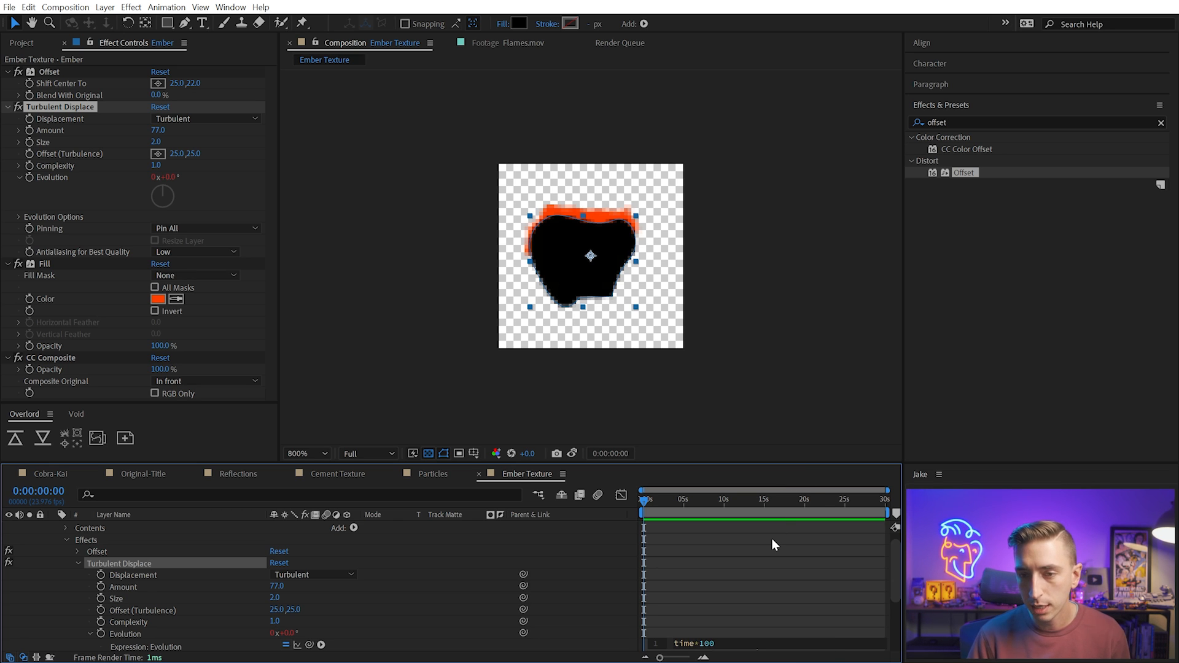
{"action": "left_click", "coordinate": [201, 199]}
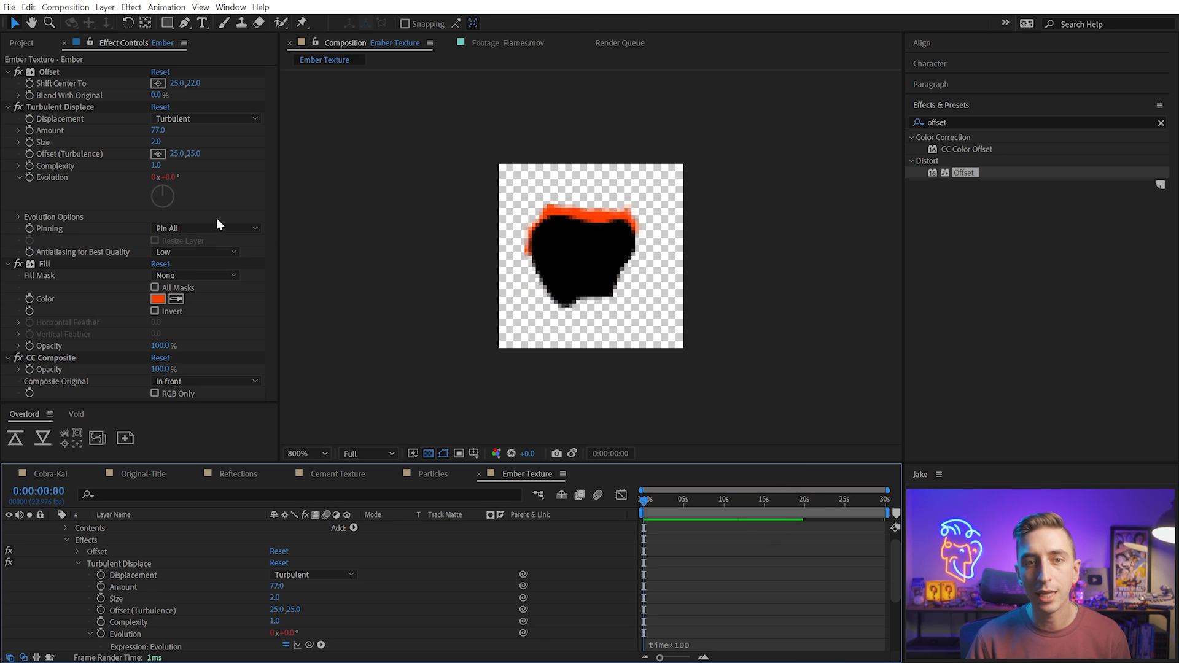
Play back the animated ember and compare it with the transparency grid off and on
{"action": "key", "text": "space"}
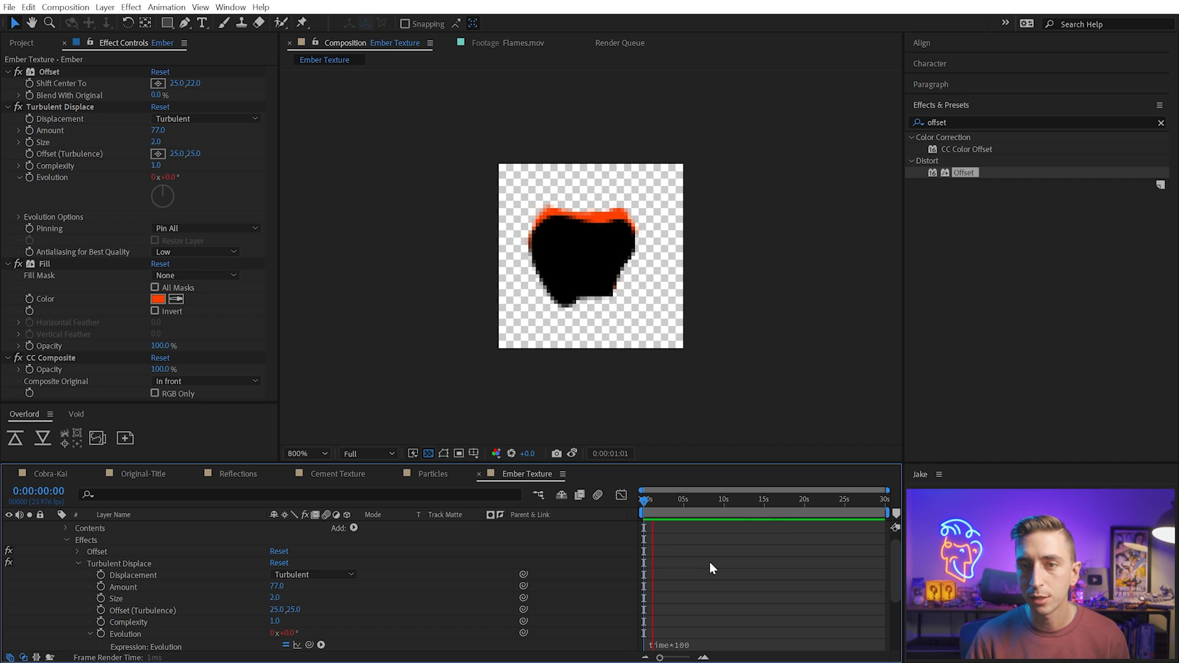
{"action": "left_click", "coordinate": [428, 453]}
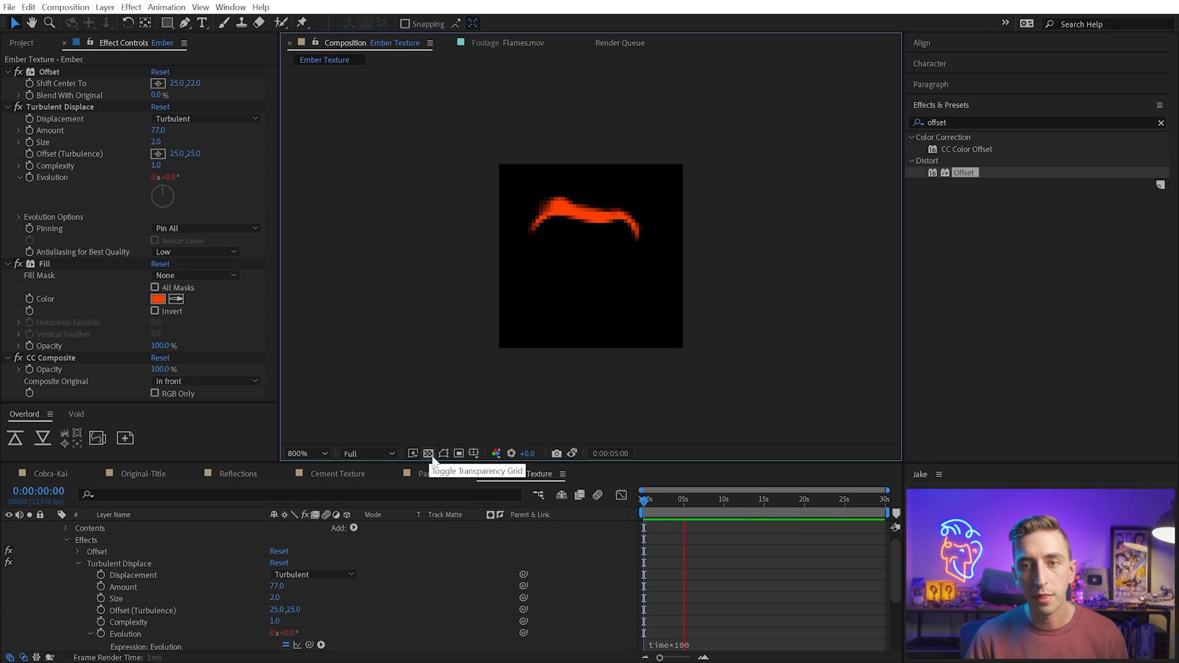
{"action": "left_click", "coordinate": [432, 455]}
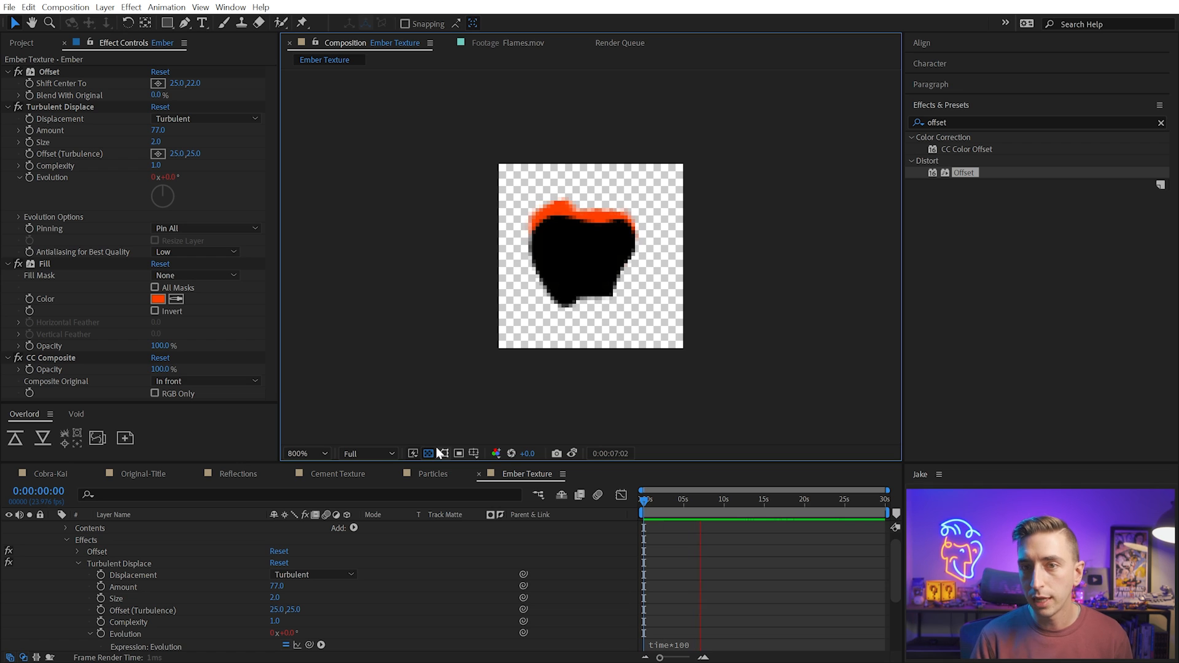
{"action": "left_click", "coordinate": [438, 448]}
Duplicate Turbulent Displace on the Ember layer, place the copy below CC Composite, and compare the result with the copy off and on
{"action": "left_click", "coordinate": [128, 528]}
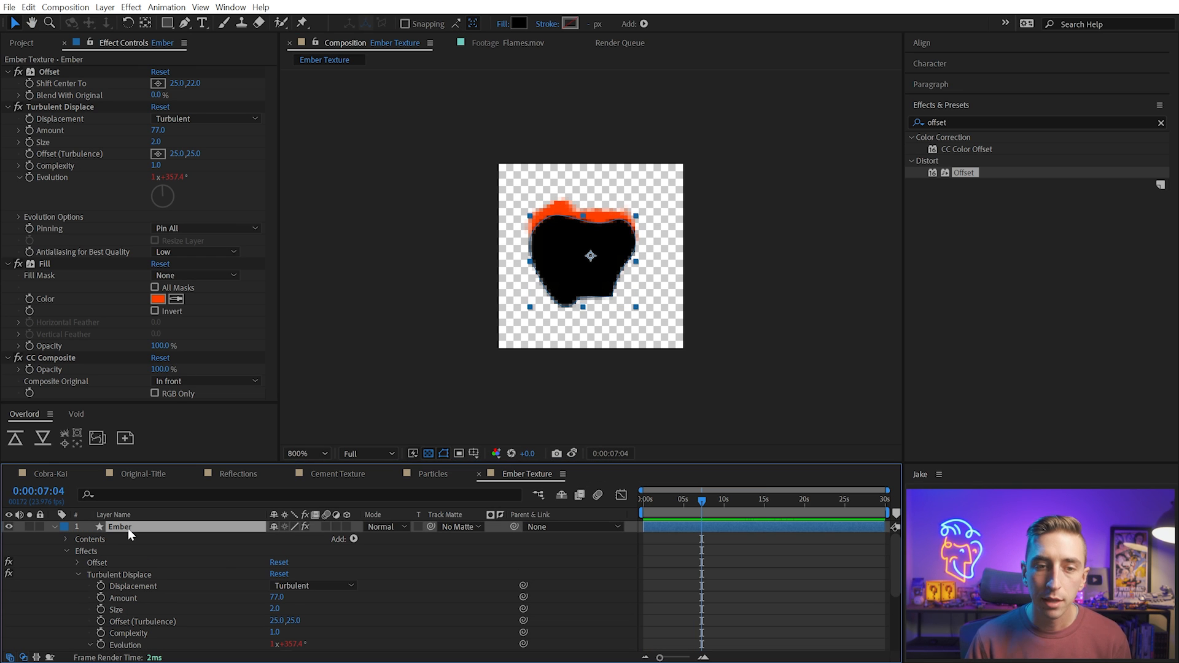
{"action": "key", "text": "e"}
{"action": "left_click", "coordinate": [135, 550]}
{"action": "key", "text": "ctrl+d"}
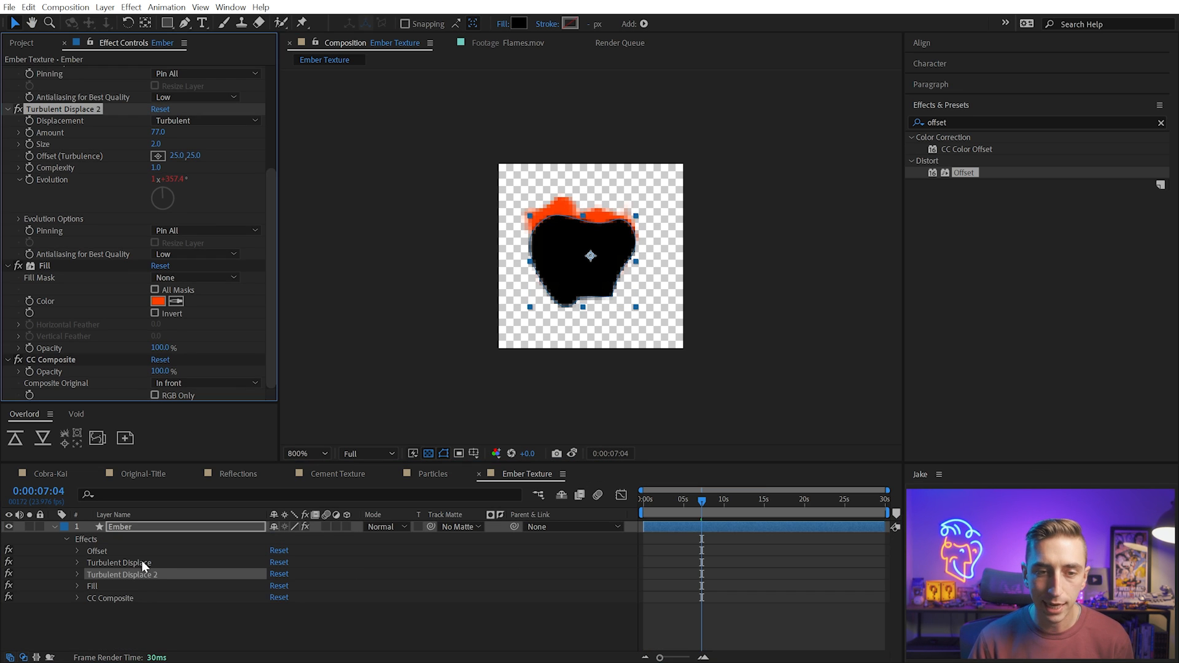
{"action": "left_click_drag", "start_coordinate": [136, 575], "coordinate": [140, 599]}
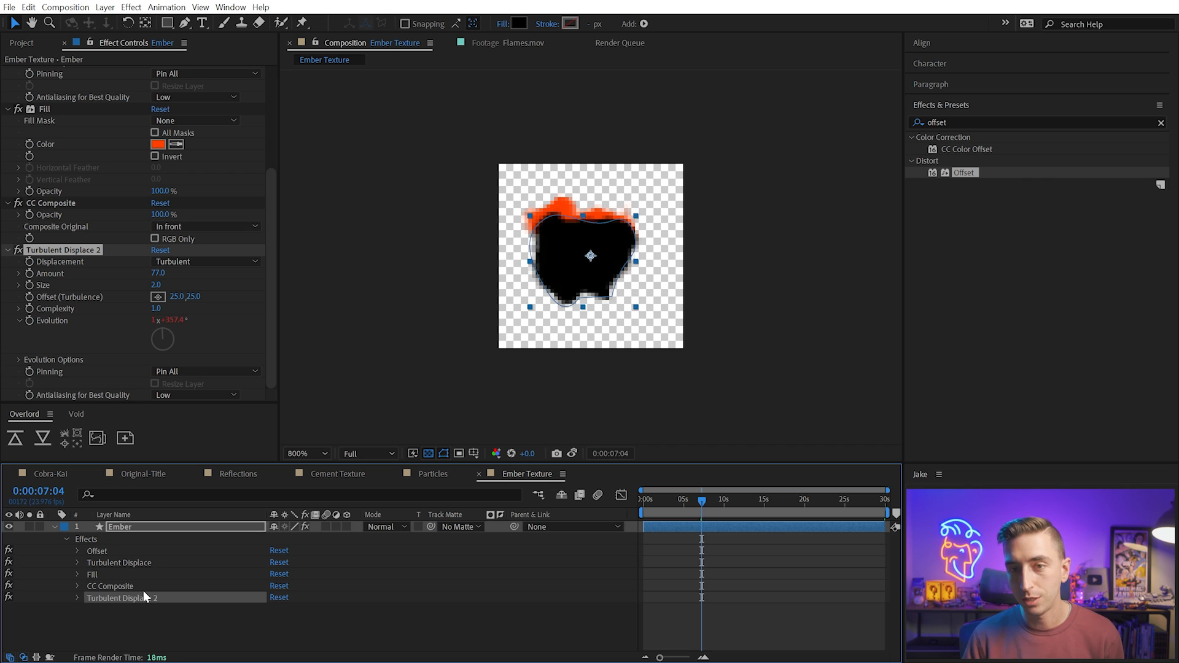
{"action": "left_click", "coordinate": [9, 598]}
{"action": "left_click", "coordinate": [8, 598]}
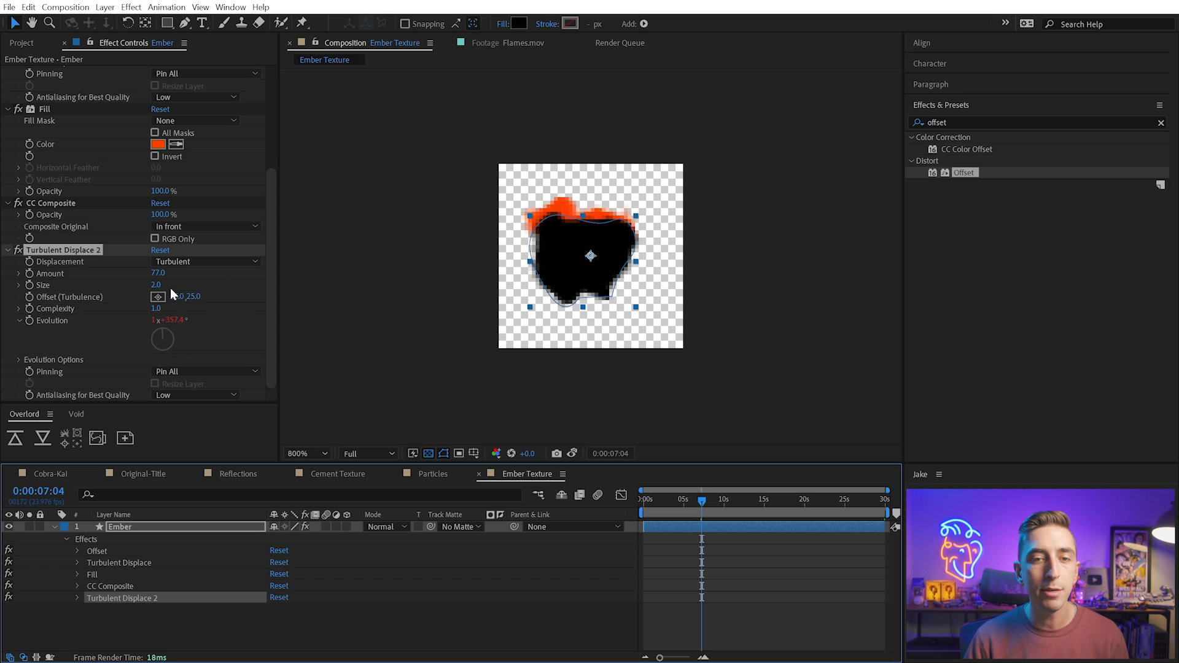
Set the second Turbulent Displace's Size to 15 and Amount to 12, checking the distortion during playback
{"action": "mouse_move", "coordinate": [159, 285]}
{"action": "left_mouse_down"}
{"action": "mouse_move", "coordinate": [184, 284]}
{"action": "mouse_move", "coordinate": [137, 276]}
{"action": "left_mouse_up"}
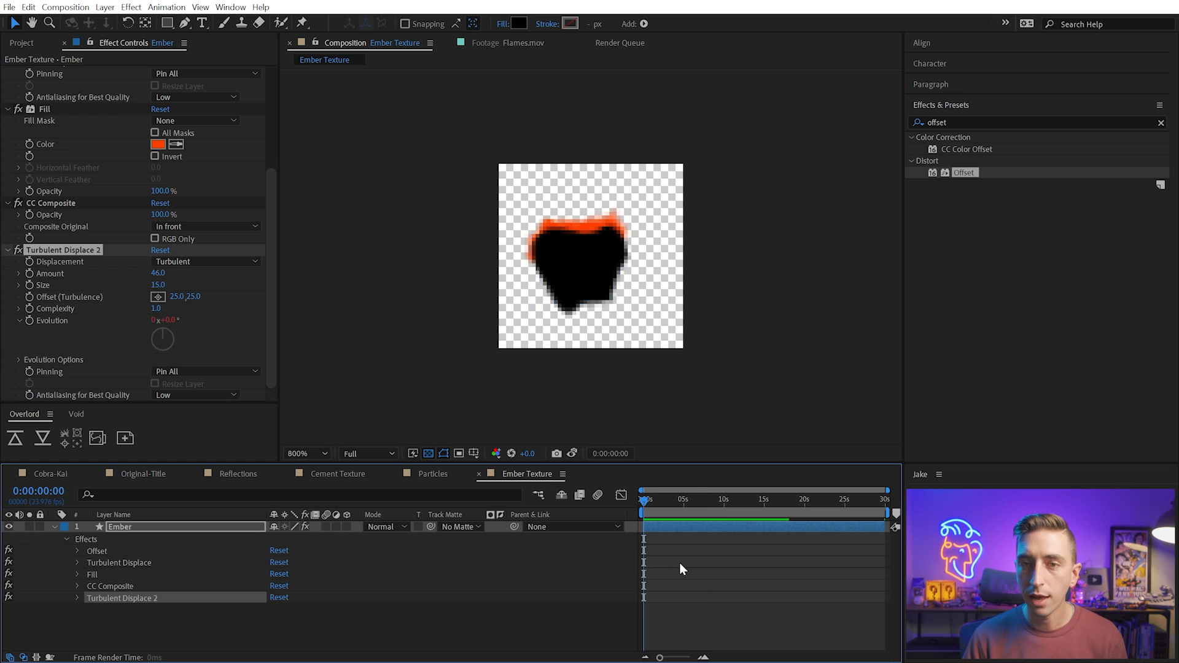
{"action": "key", "text": "space"}
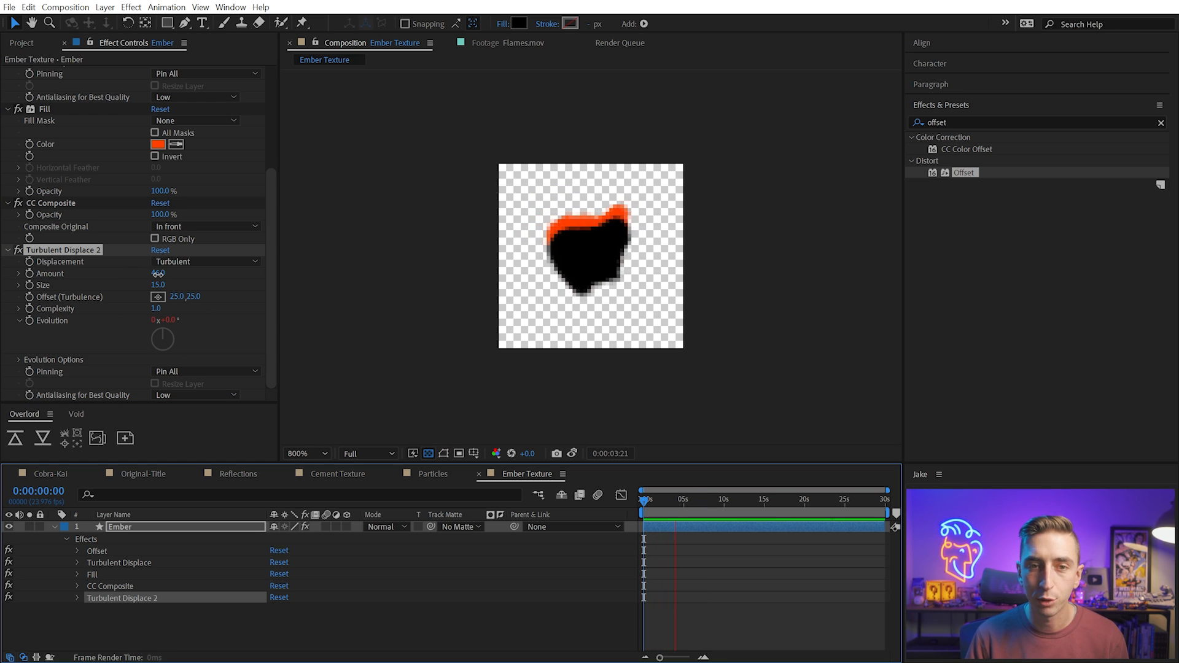
{"action": "left_click_drag", "start_coordinate": [158, 274], "coordinate": [138, 275]}
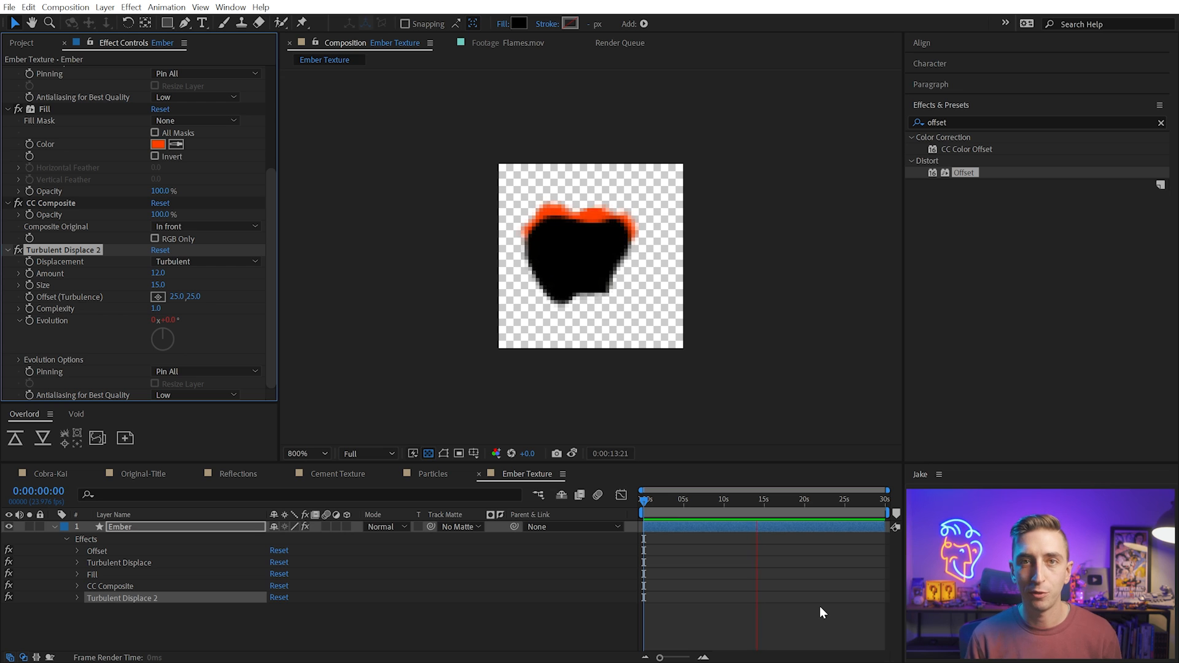
{"action": "key", "text": "space"}
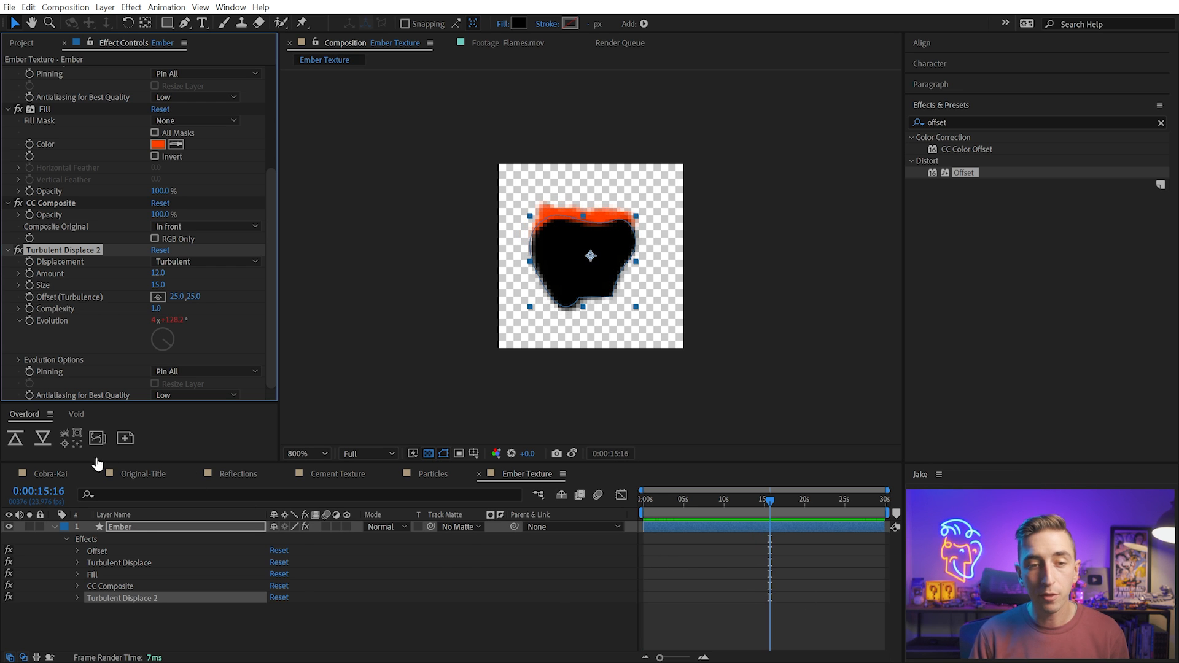
Open the Original-Title composition, raise the preview exposure to +3.3, and play the reference footage to examine its embers
{"action": "left_click", "coordinate": [54, 473]}
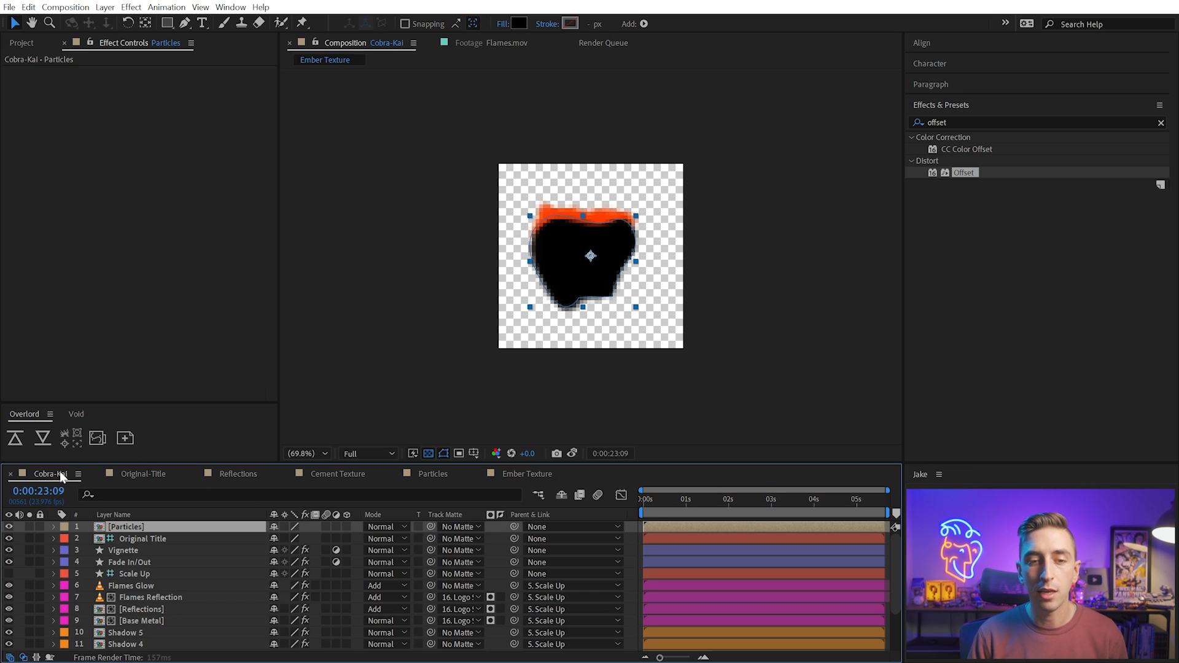
{"action": "double_click", "coordinate": [138, 538]}
{"action": "left_click_drag", "start_coordinate": [700, 504], "coordinate": [786, 508]}
{"action": "left_click_drag", "start_coordinate": [529, 454], "coordinate": [741, 502]}
{"action": "key", "text": "space"}
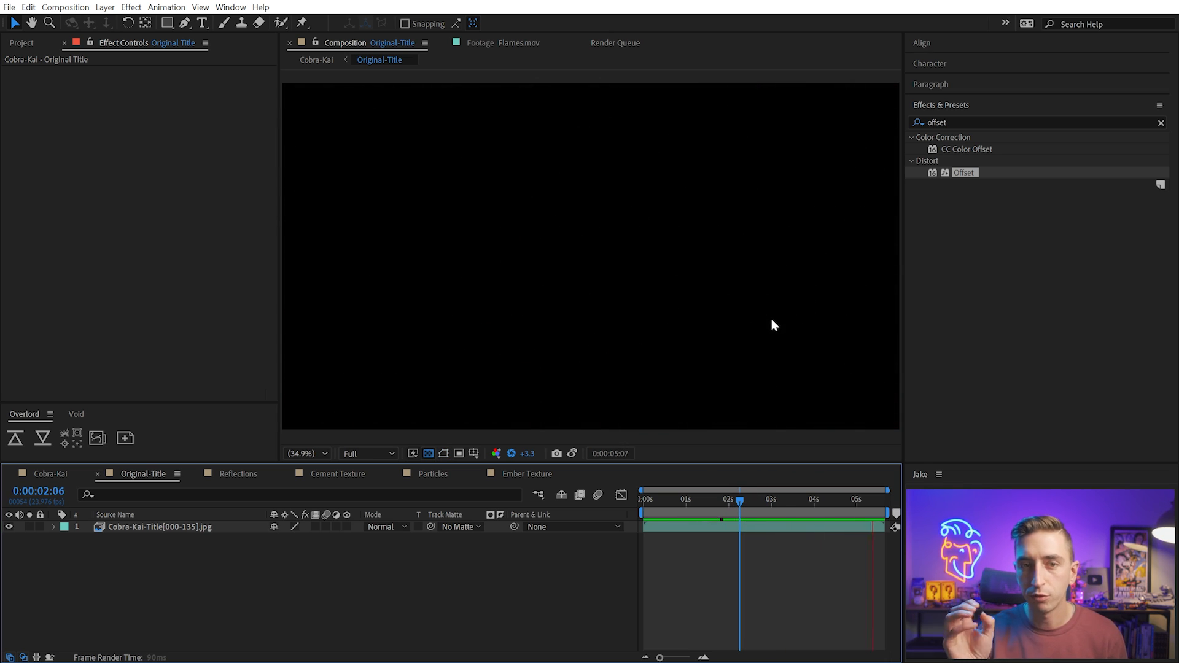
Return to the Ember Texture composition and apply the Tint effect to the Ember layer, directly below Fill
{"action": "left_click", "coordinate": [521, 474]}
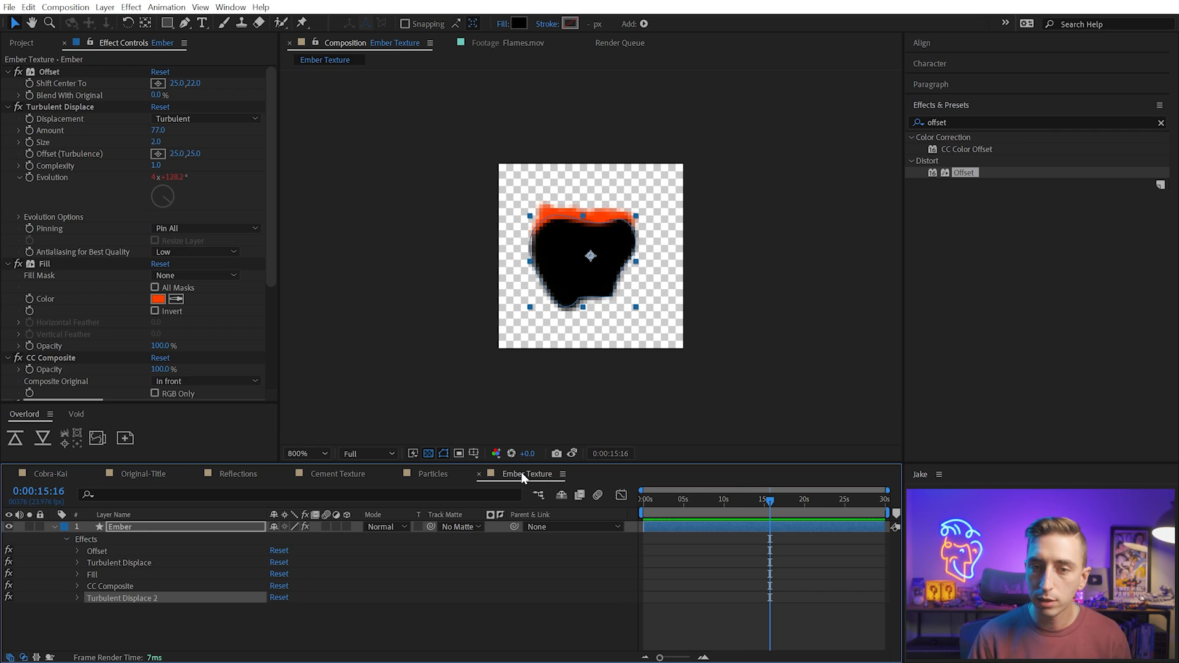
{"action": "left_click", "coordinate": [96, 584]}
{"action": "left_click", "coordinate": [94, 572]}
{"action": "mouse_move", "coordinate": [752, 506]}
{"action": "left_mouse_down"}
{"action": "mouse_move", "coordinate": [701, 504]}
{"action": "mouse_move", "coordinate": [764, 515]}
{"action": "left_mouse_up"}
{"action": "left_click", "coordinate": [9, 263]}
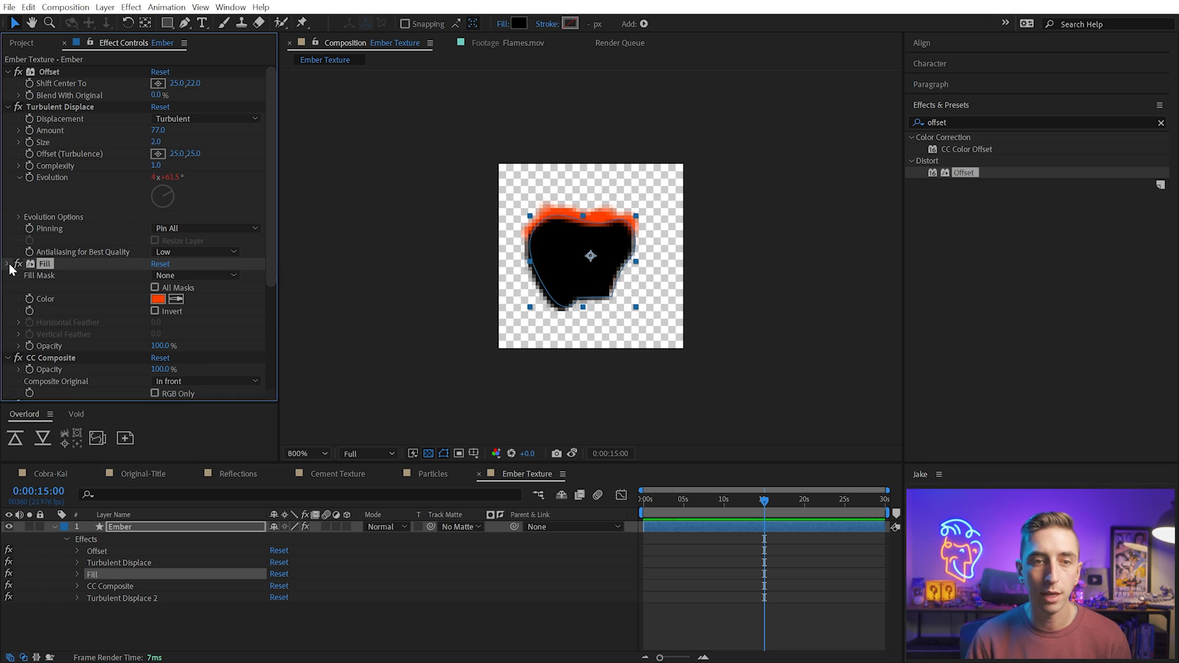
{"action": "left_click", "coordinate": [959, 123]}
{"action": "type", "text": "tint"}
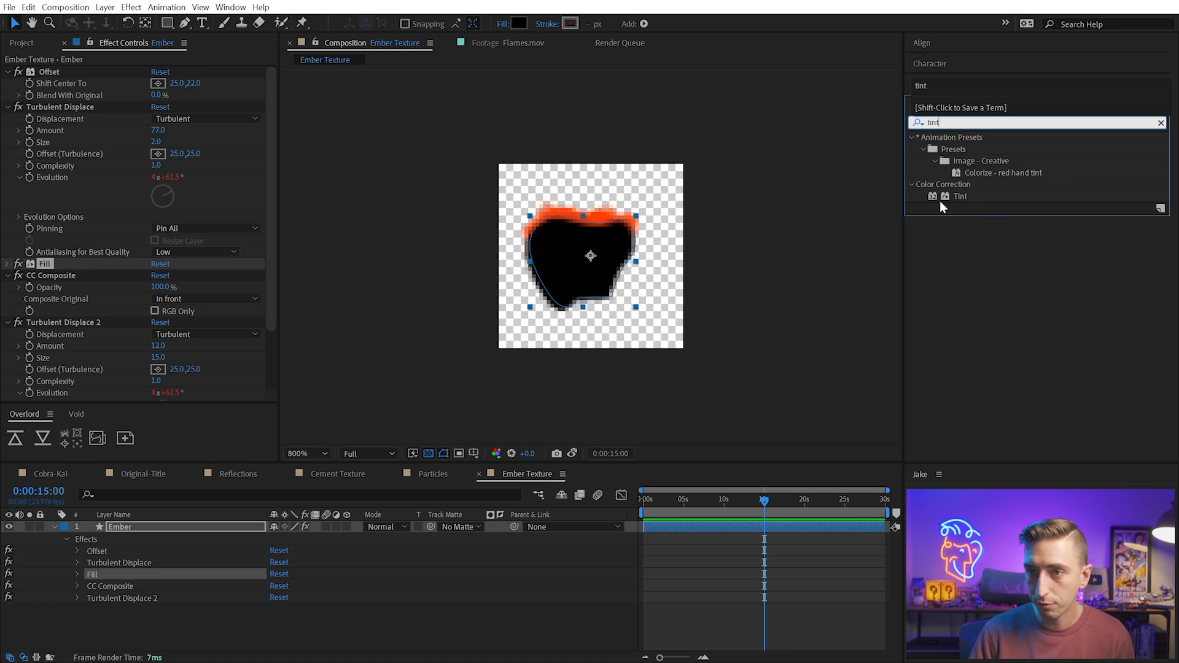
{"action": "left_click", "coordinate": [962, 196]}
{"action": "left_click_drag", "start_coordinate": [961, 197], "coordinate": [93, 282]}
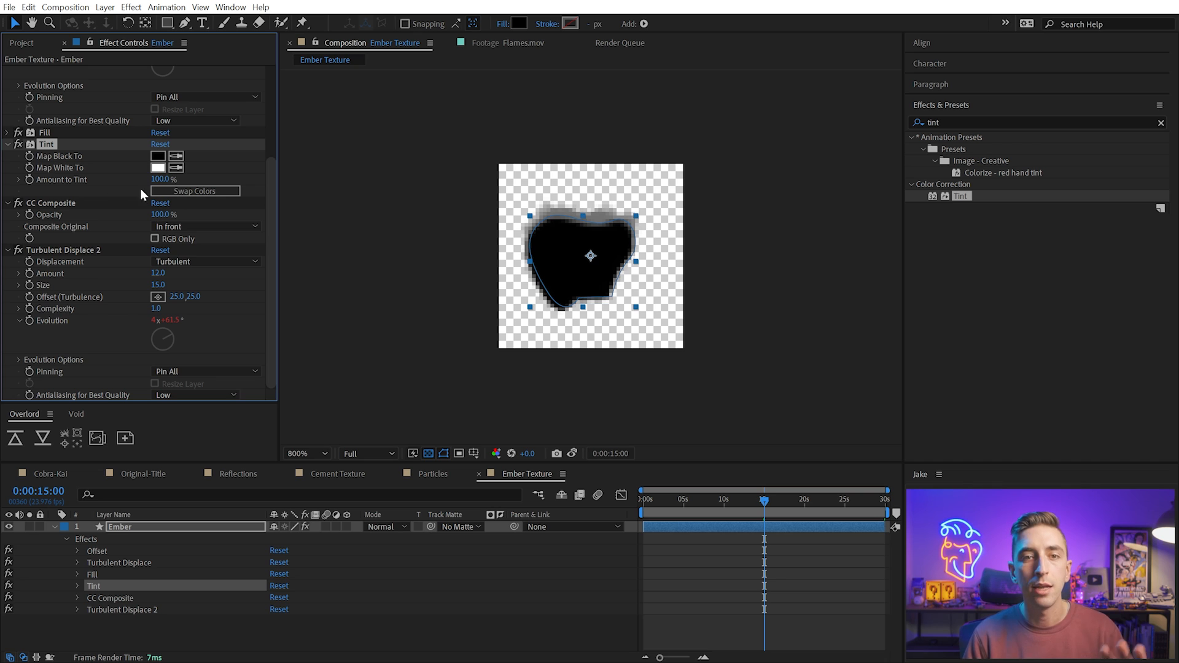
Sample Fill's orange into Tint's Map Black To and Map White To colors, then delete the Fill effect
{"action": "left_click", "coordinate": [43, 133]}
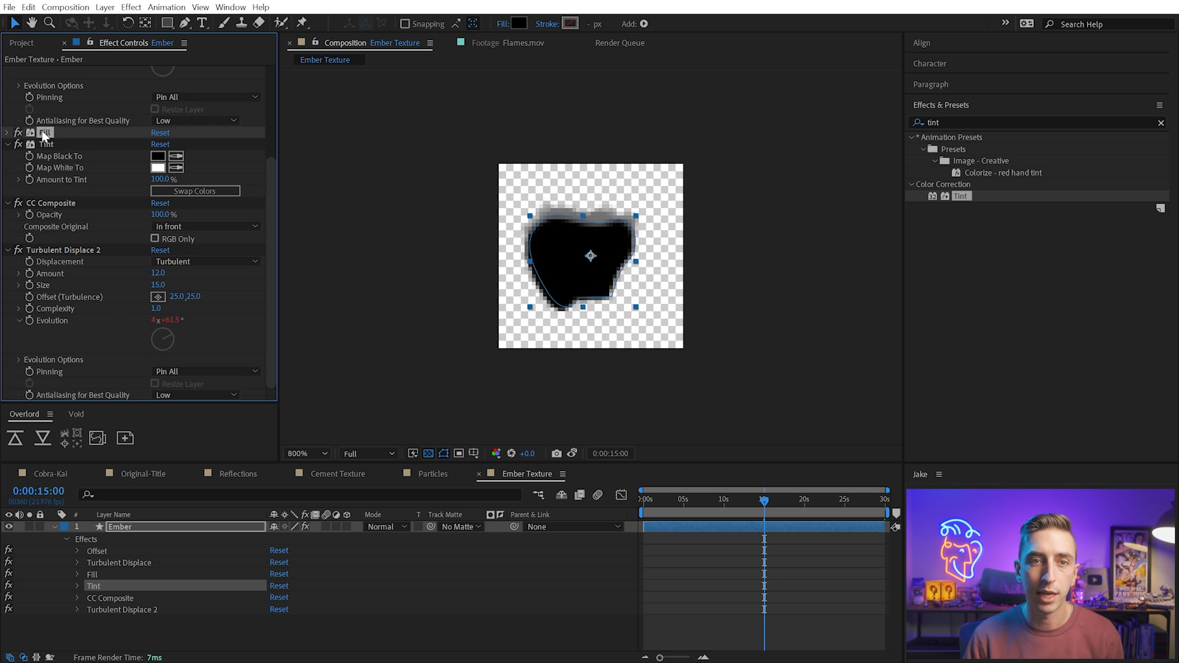
{"action": "left_click", "coordinate": [8, 133]}
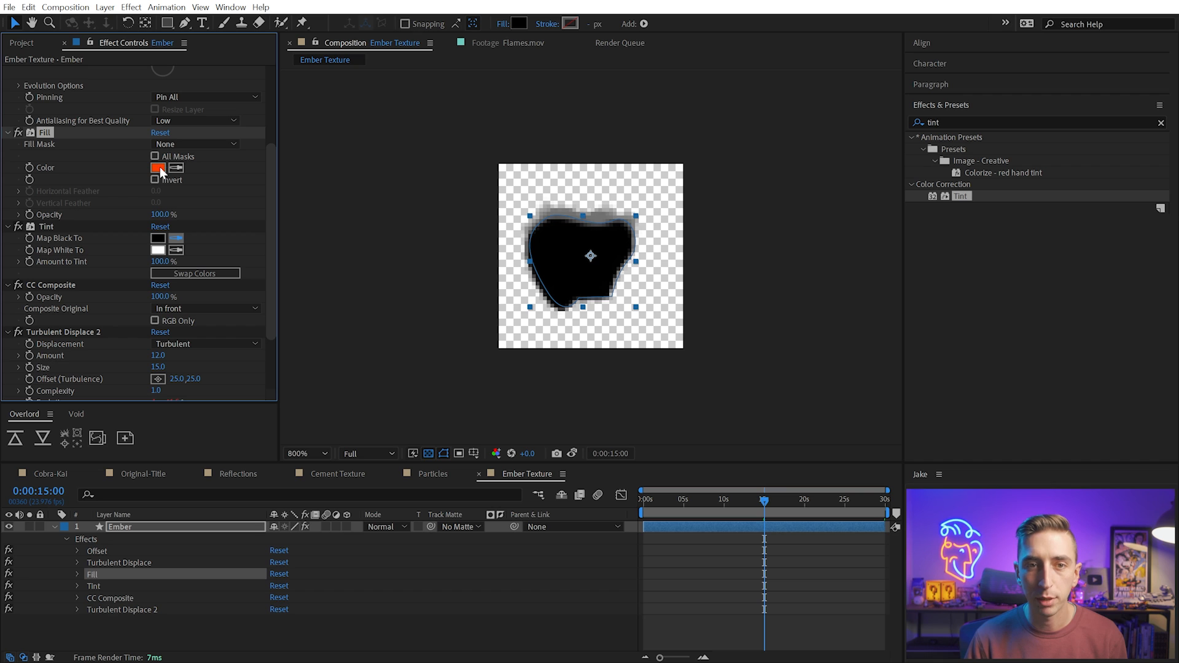
{"action": "left_click", "coordinate": [159, 167]}
{"action": "left_click", "coordinate": [177, 250]}
{"action": "left_click", "coordinate": [159, 238]}
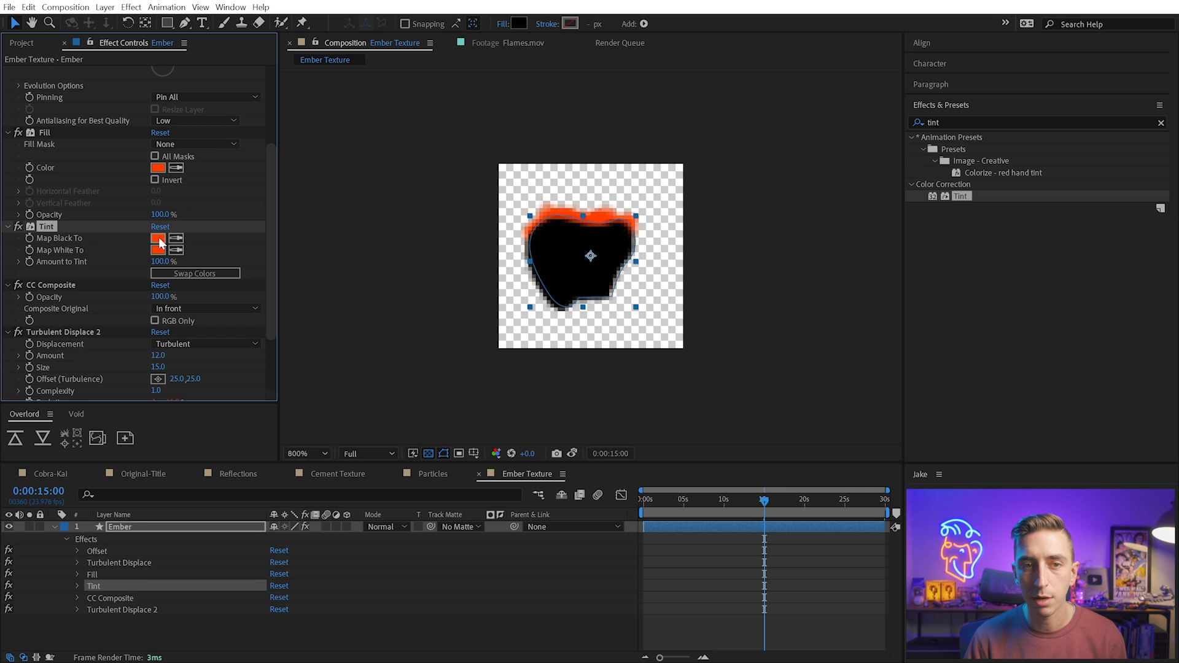
{"action": "left_click", "coordinate": [50, 134]}
{"action": "key", "text": "Delete"}
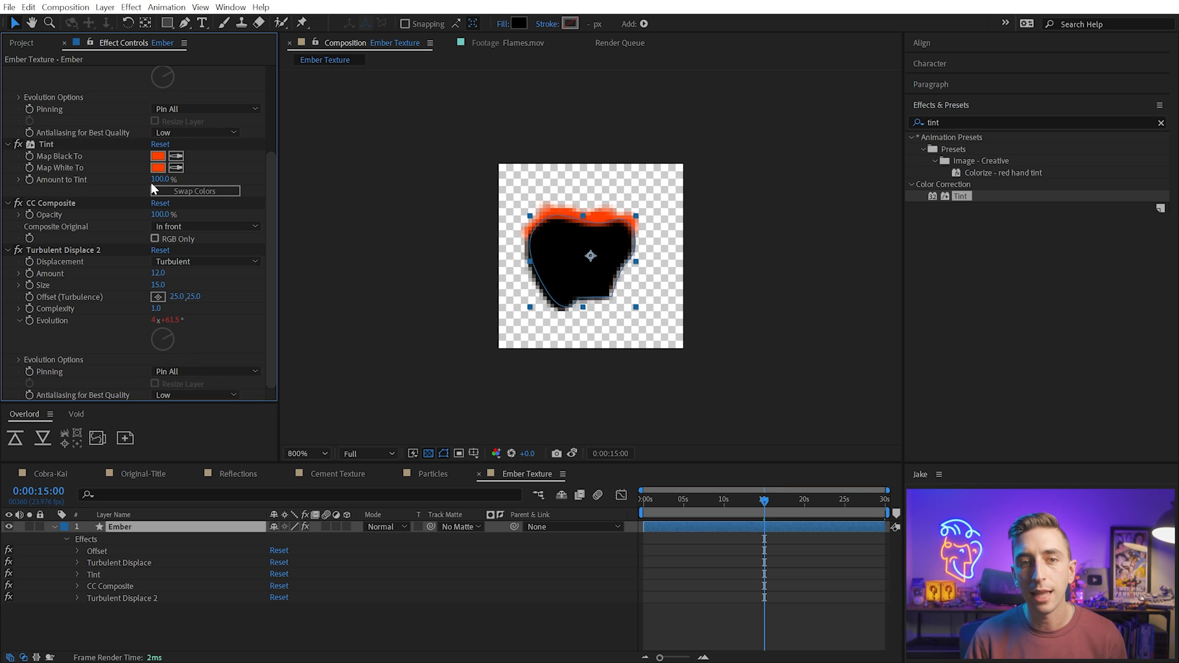
Add the expression wiggle(2,100); to Tint's Amount to Tint and play back the ember
{"action": "left_click_drag", "start_coordinate": [155, 179], "coordinate": [424, 153]}
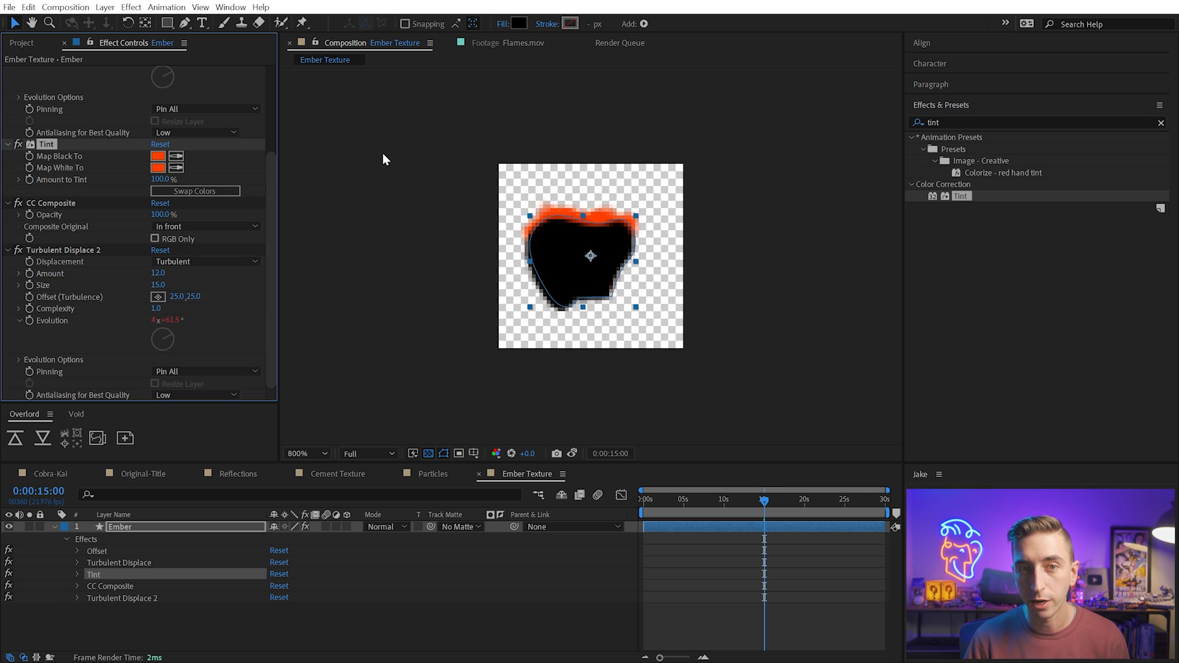
{"action": "left_click", "coordinate": [28, 179], "text": "alt"}
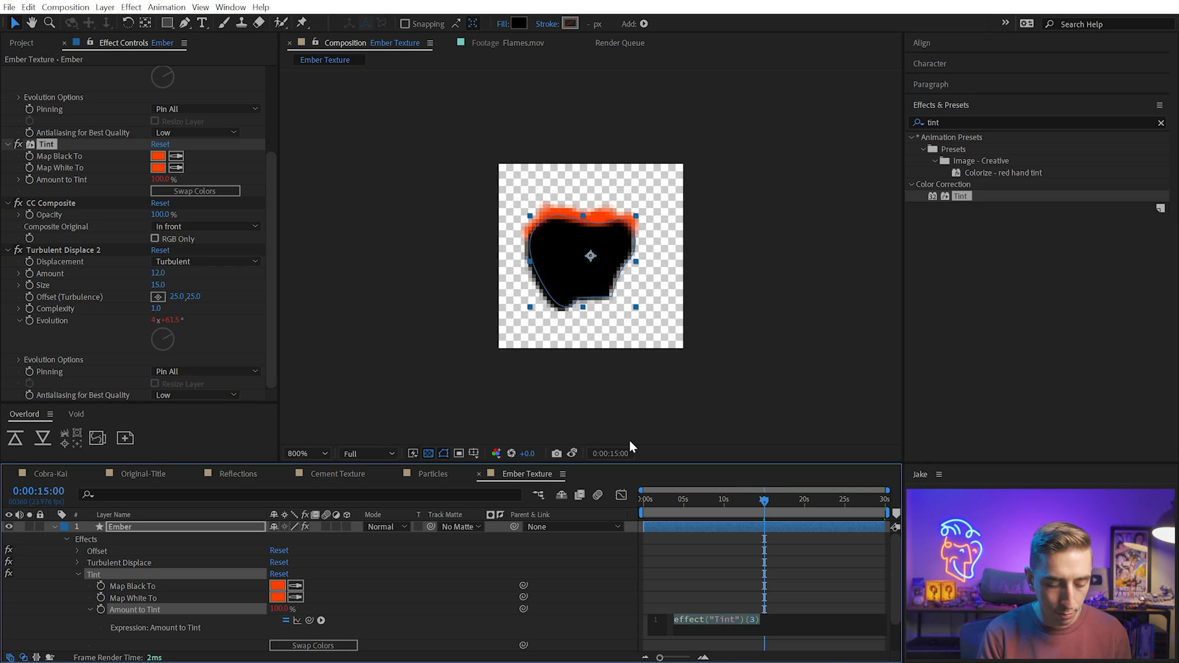
{"action": "type", "text": "wigg"}
{"action": "key", "text": "Return"}
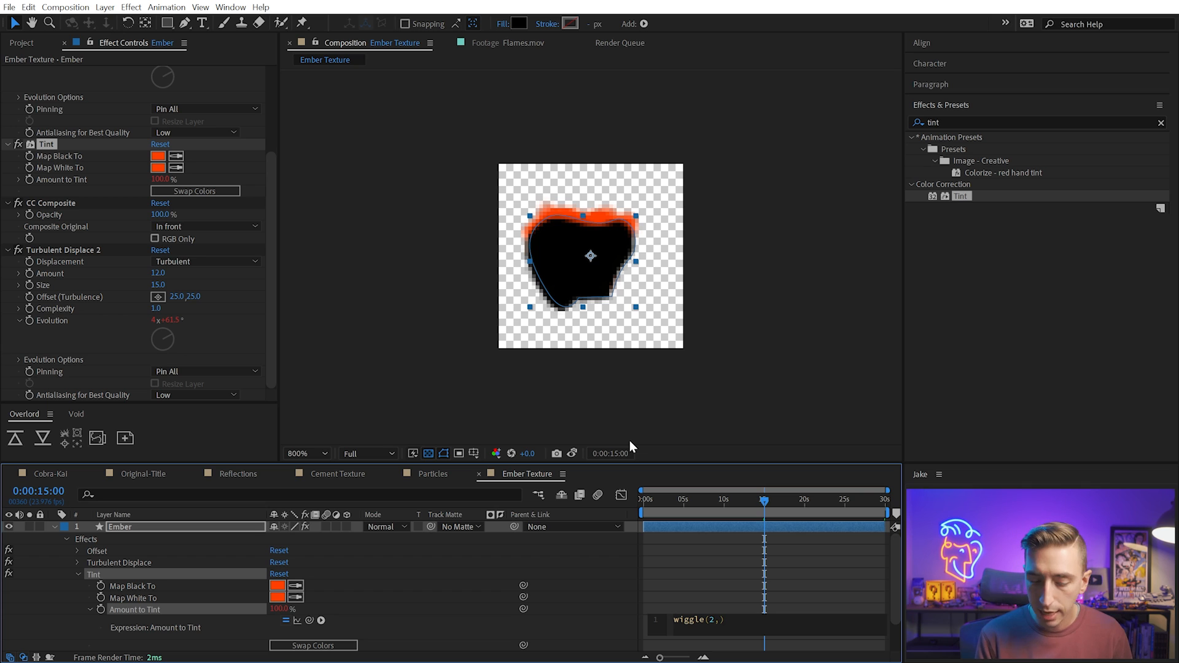
{"action": "type", "text": "100)"}
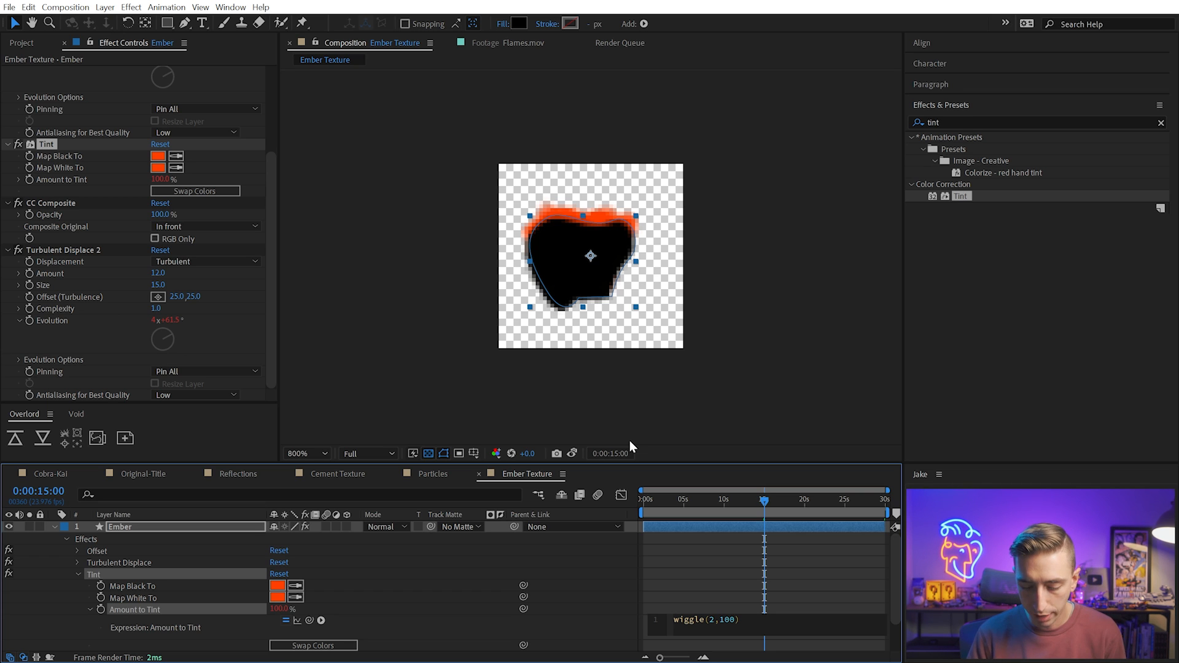
{"action": "type", "text": ";"}
{"action": "left_click", "coordinate": [633, 543]}
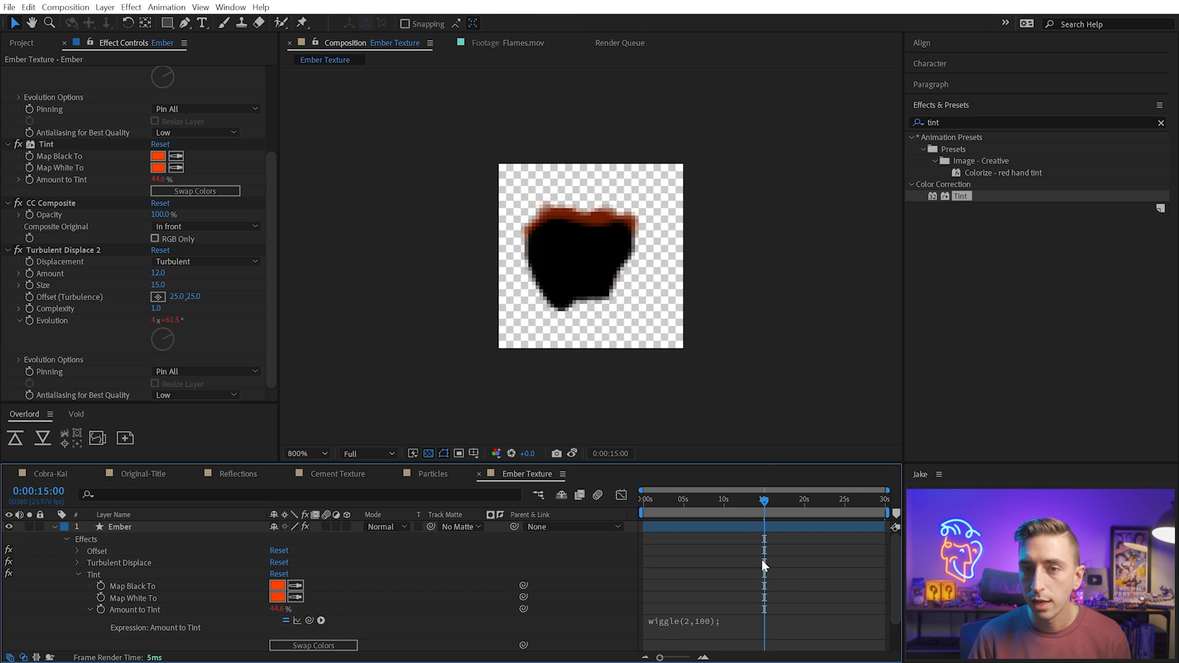
{"action": "key", "text": "space"}
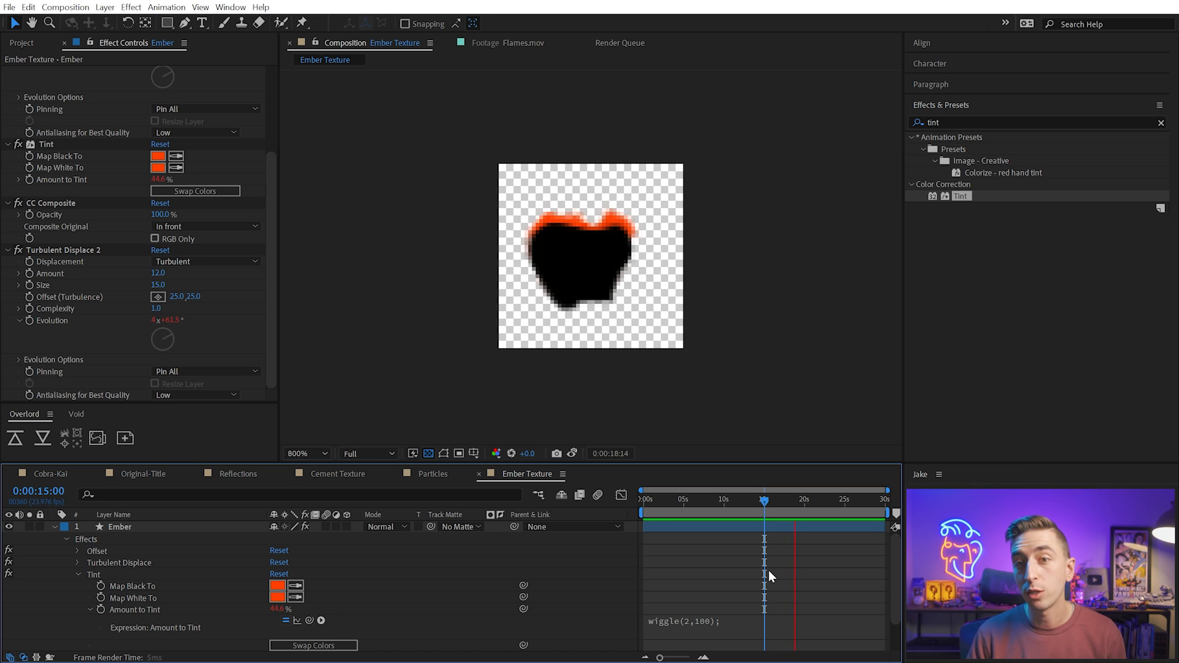
Set Tint's base Amount to Tint to 50% and play the animation from about 4 seconds
{"action": "left_click", "coordinate": [278, 609]}
{"action": "type", "text": "50"}
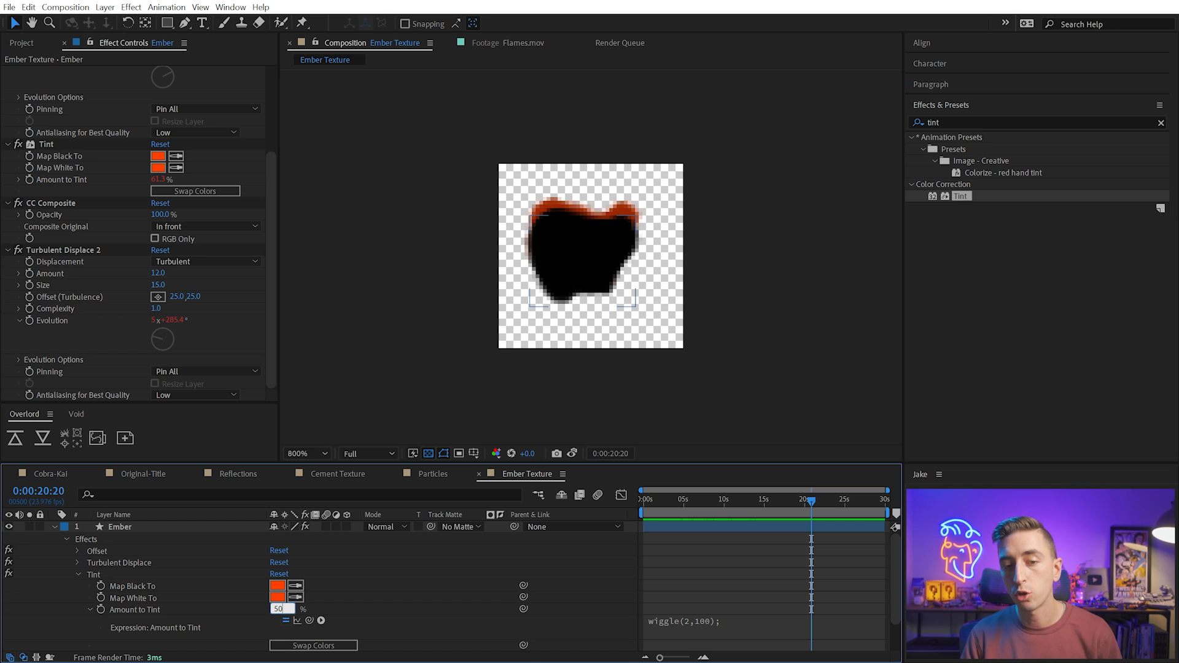
{"action": "key", "text": "Return"}
{"action": "left_click_drag", "start_coordinate": [697, 500], "coordinate": [680, 503]}
{"action": "key", "text": "space"}
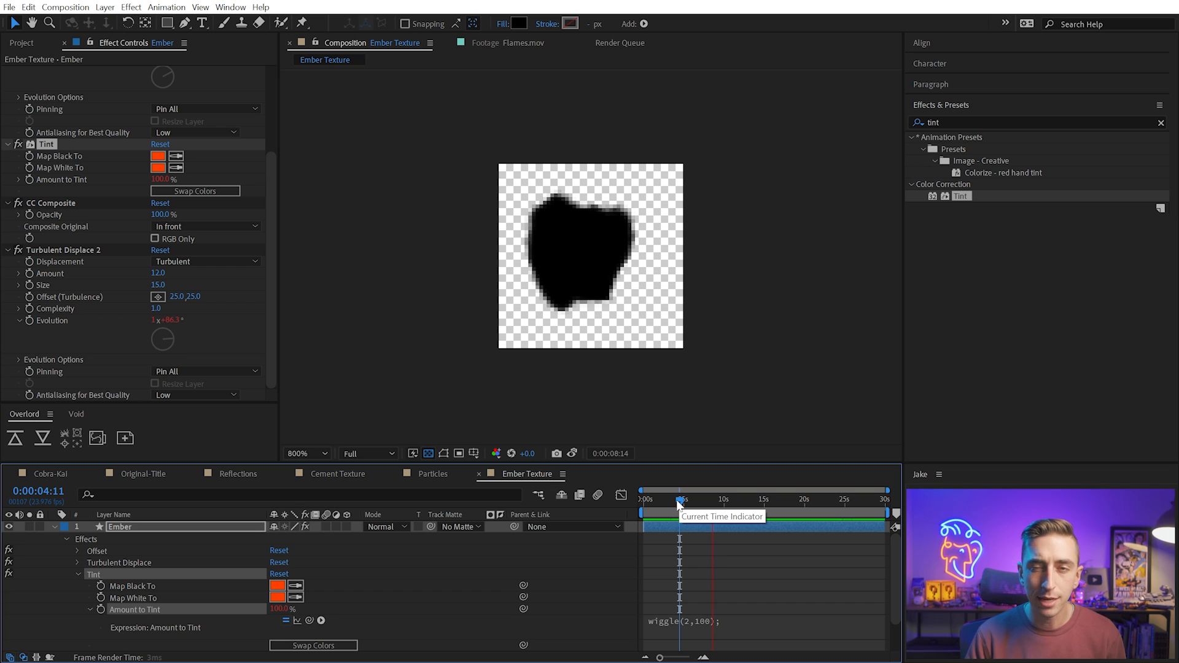
Change the Amount to Tint expression to wiggle(3,150); and check the flicker during playback
{"action": "left_click", "coordinate": [705, 624]}
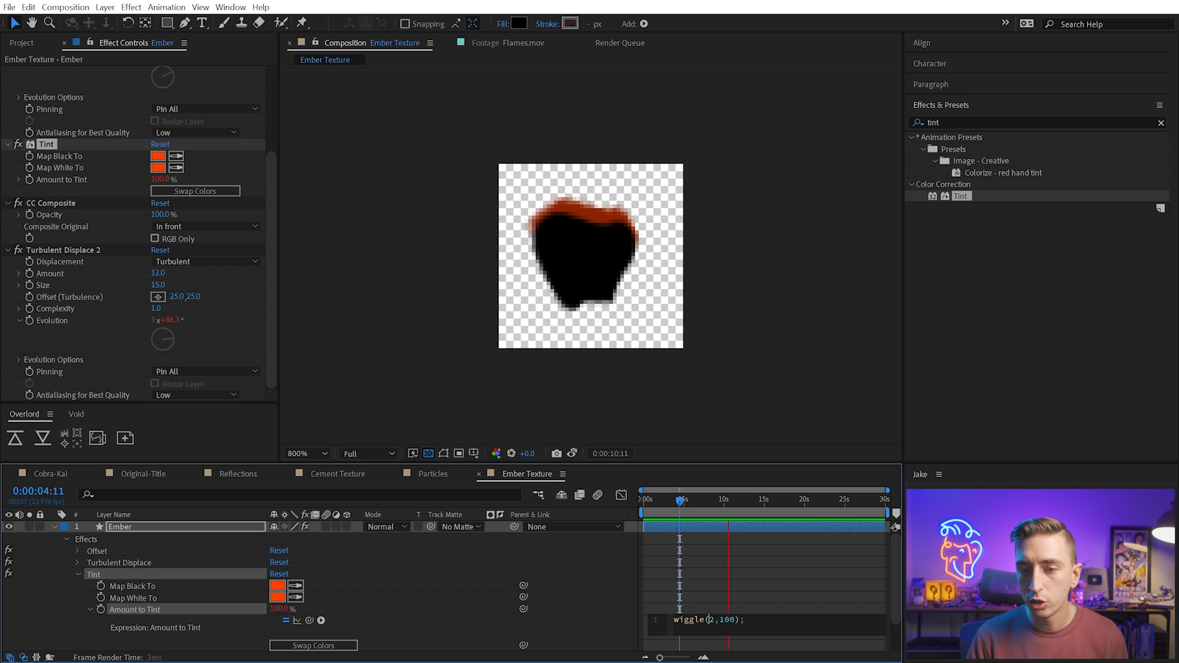
{"action": "type", "text": "3"}
{"action": "key", "text": "KP_Enter"}
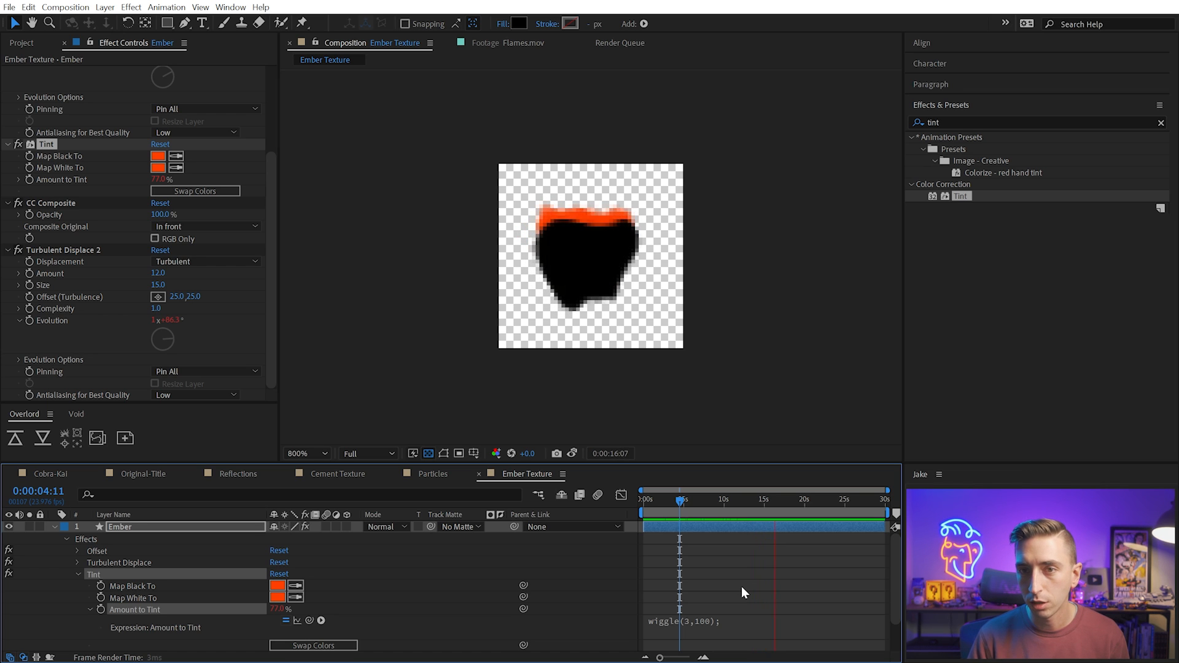
{"action": "left_click", "coordinate": [718, 620]}
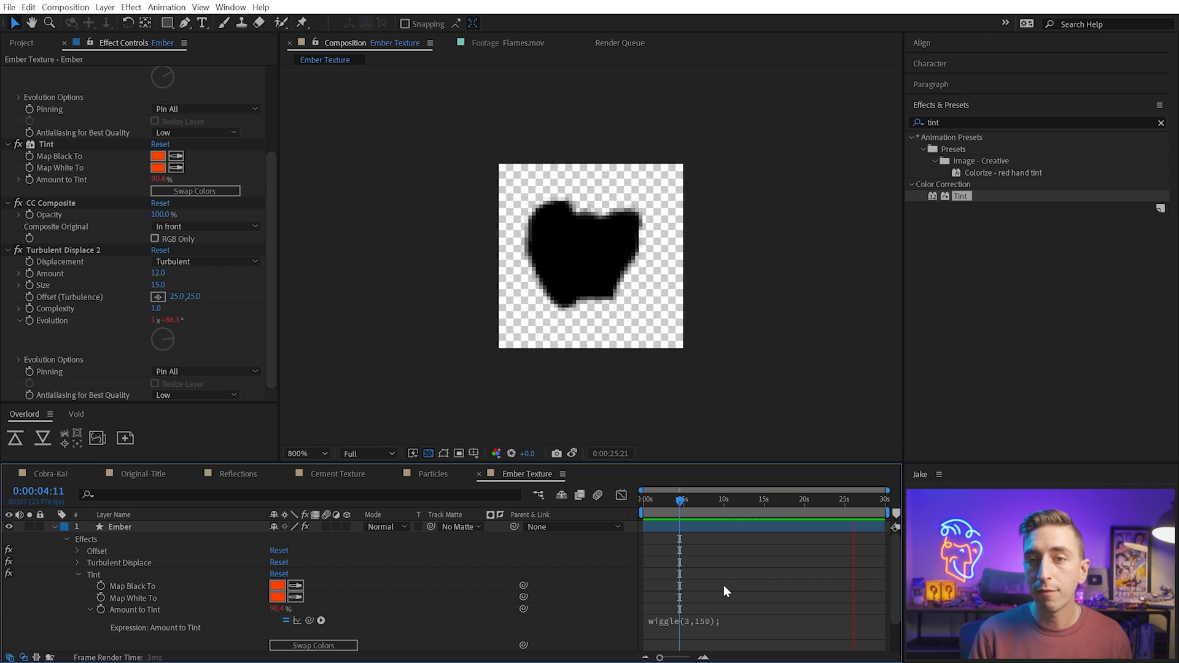
{"action": "key", "text": "space"}
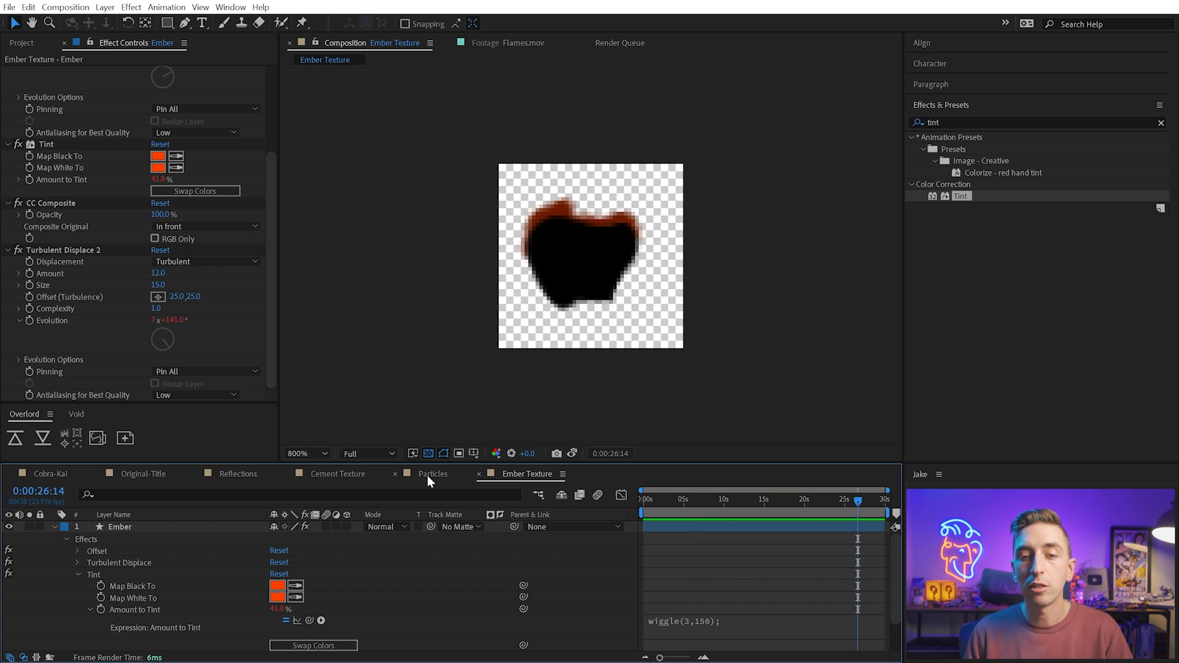
Open the Particles composition and add the Ember Texture composition beneath the Particles layer
{"action": "left_click", "coordinate": [429, 476]}
{"action": "scroll", "coordinate": [27, 237], "scroll_direction": "up", "scroll_amount": 4}
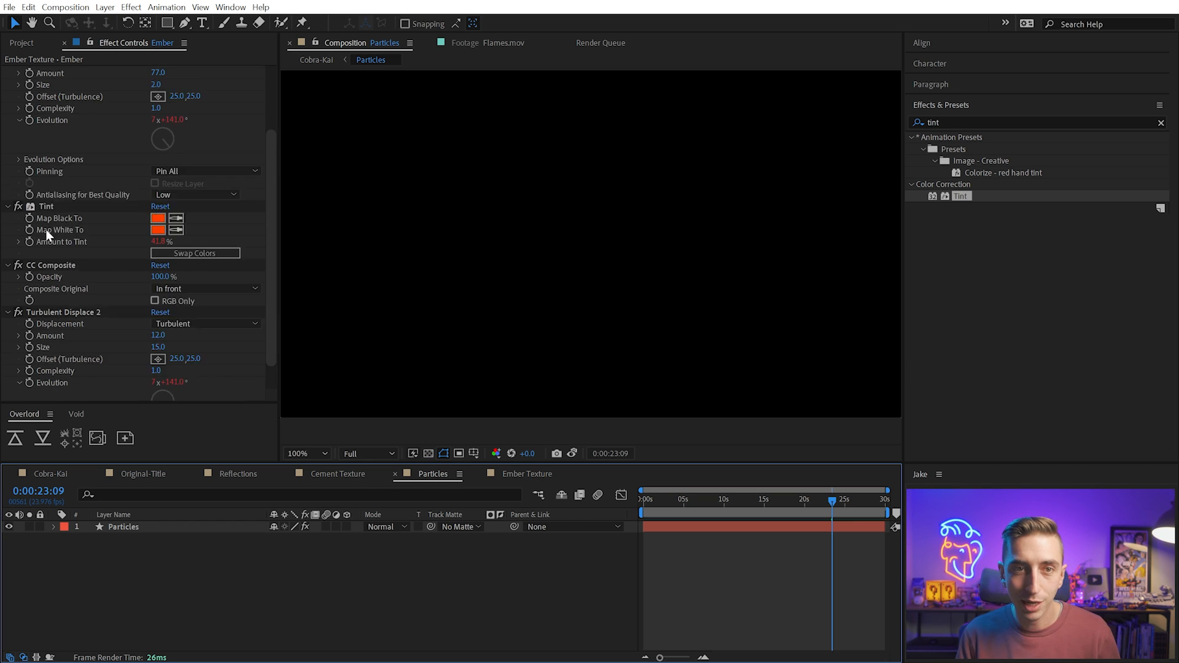
{"action": "left_click", "coordinate": [126, 528]}
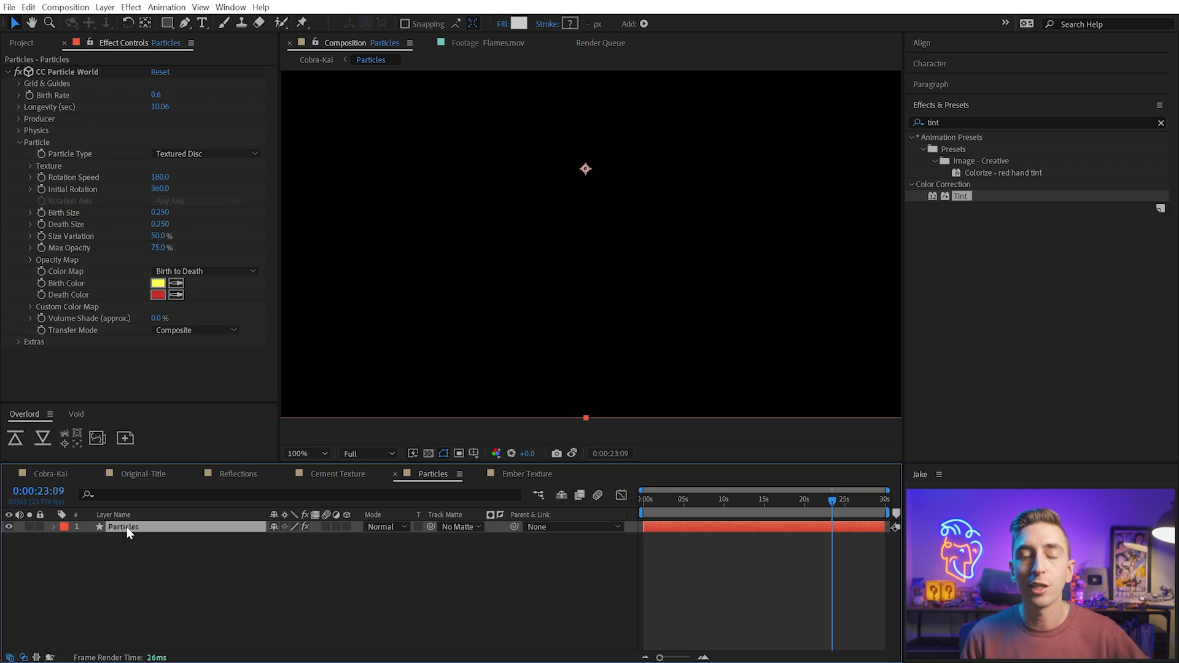
{"action": "left_click", "coordinate": [23, 42]}
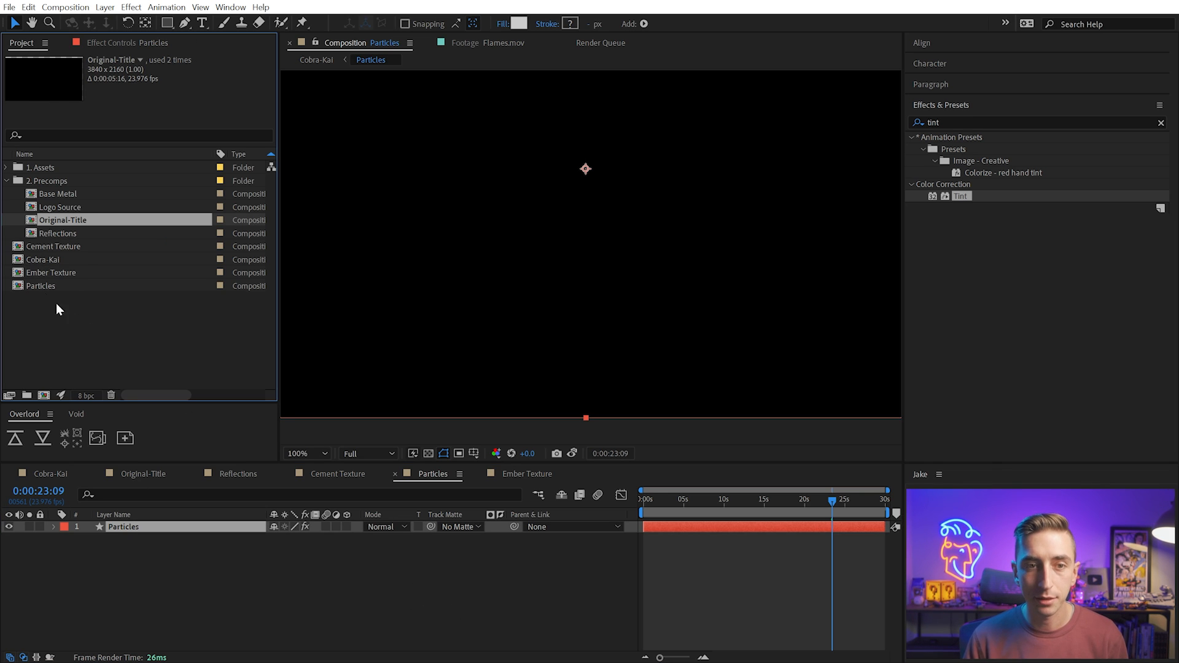
{"action": "left_click_drag", "start_coordinate": [43, 272], "coordinate": [144, 555]}
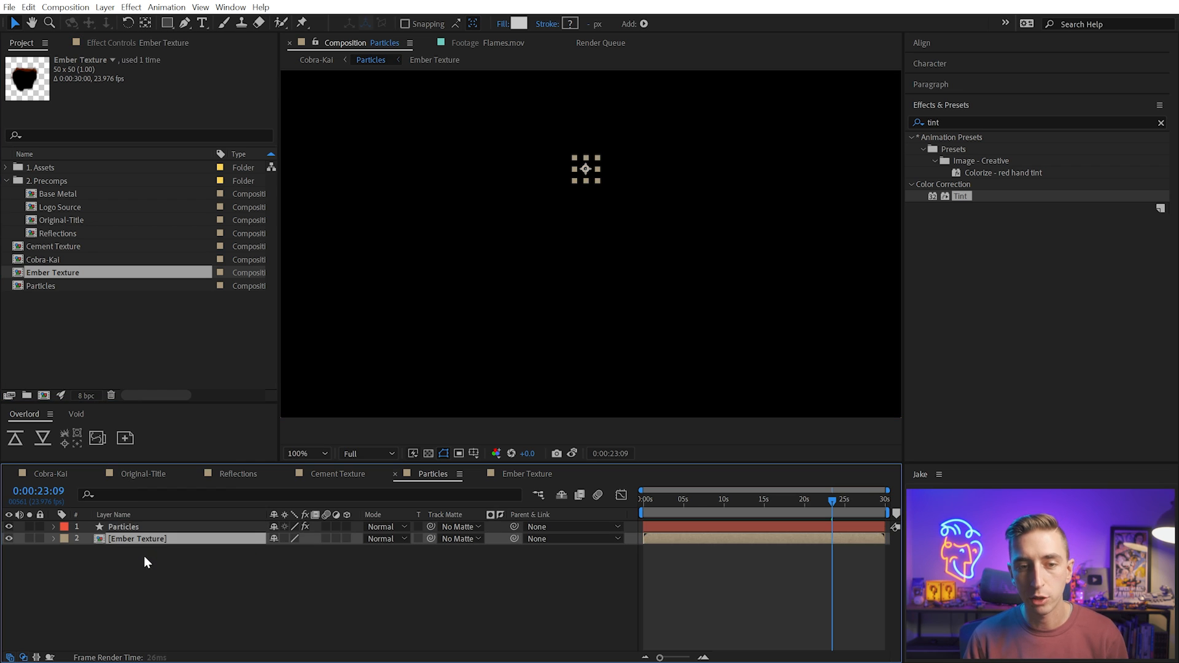
Move the Cement Texture, Ember Texture and Particles compositions into the 2. Precomps folder
{"action": "left_click", "coordinate": [38, 286], "text": "ctrl"}
{"action": "left_click", "coordinate": [51, 250], "text": "ctrl"}
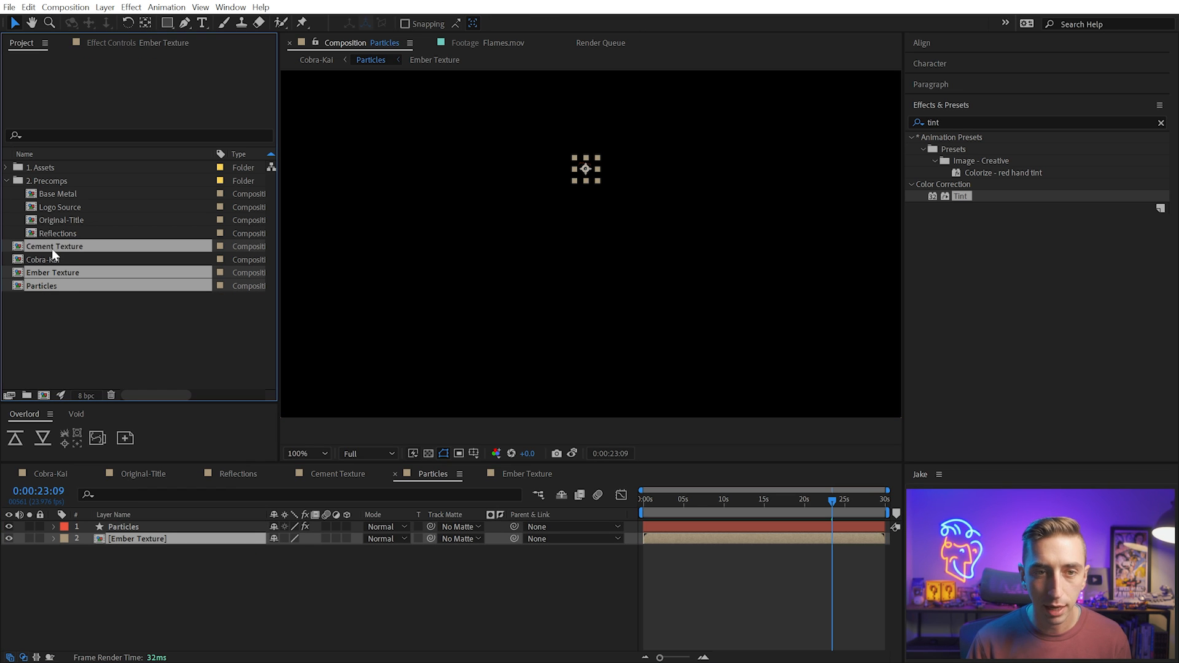
{"action": "left_click_drag", "start_coordinate": [50, 249], "coordinate": [20, 181]}
{"action": "left_click", "coordinate": [103, 354]}
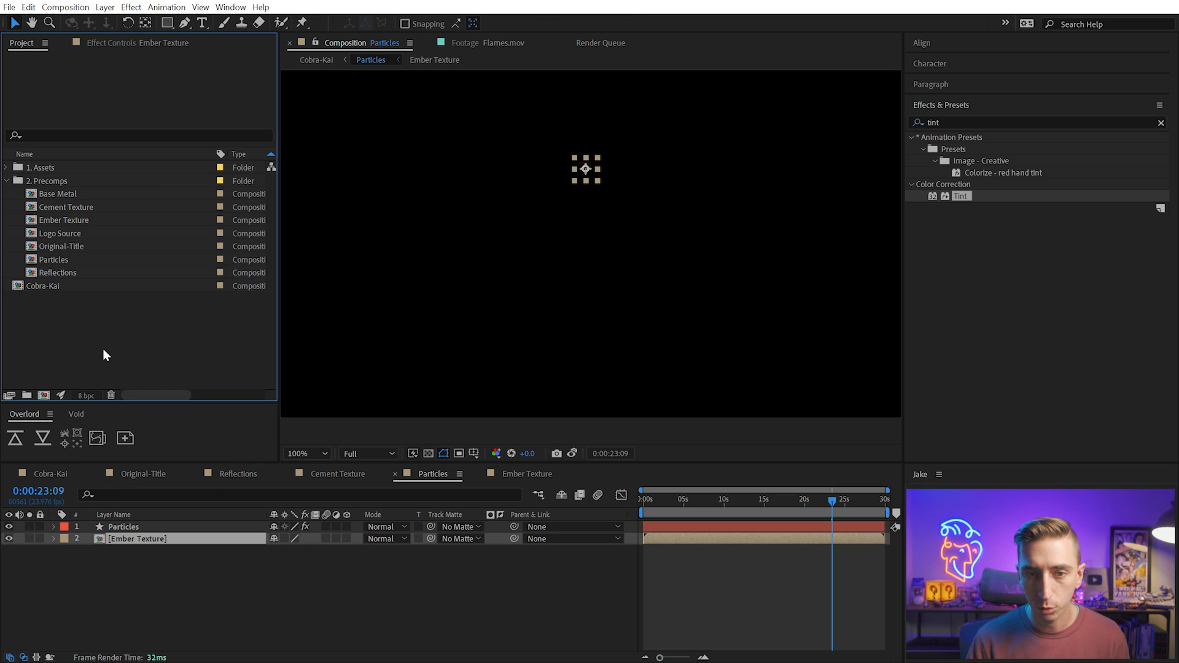
Hide the Ember Texture layer and assign it as CC Particle World's Texture Layer on the Particles layer
{"action": "left_click", "coordinate": [146, 541]}
{"action": "left_click", "coordinate": [8, 538]}
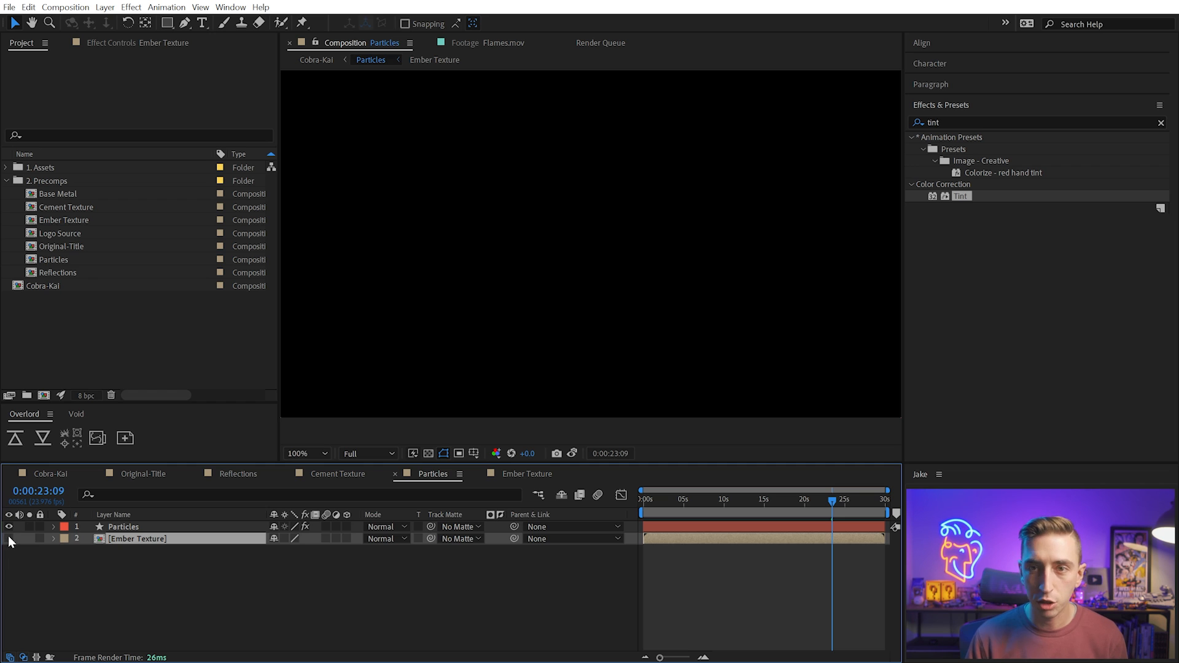
{"action": "left_click", "coordinate": [126, 526]}
{"action": "left_click", "coordinate": [119, 42]}
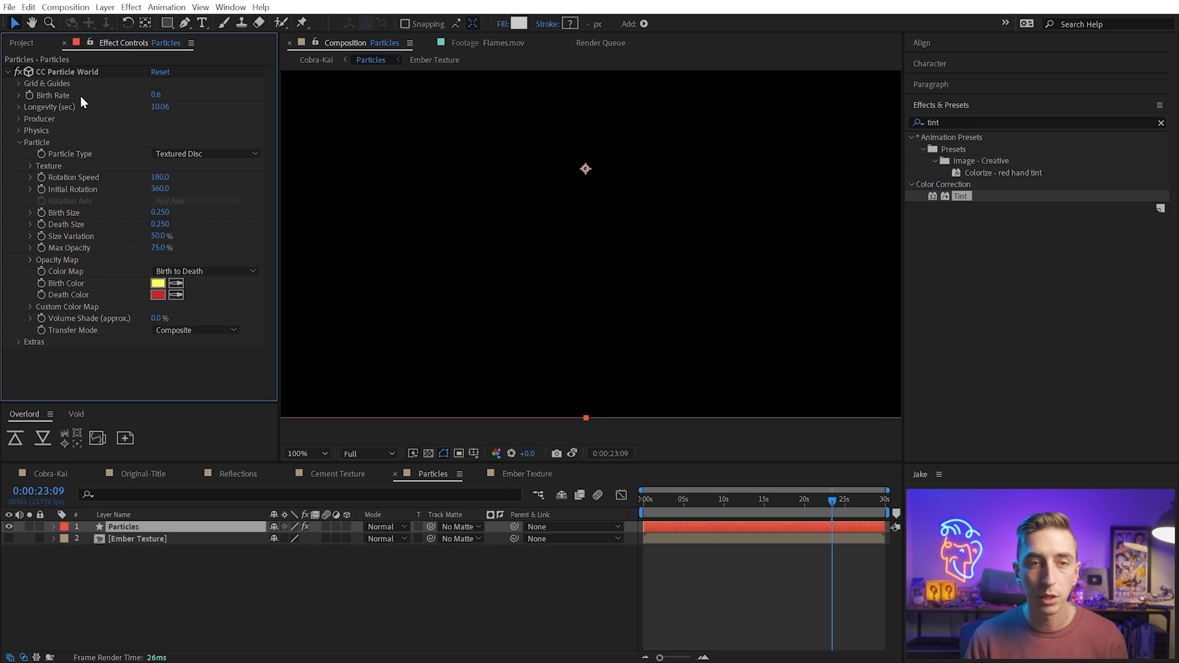
{"action": "left_click", "coordinate": [31, 166]}
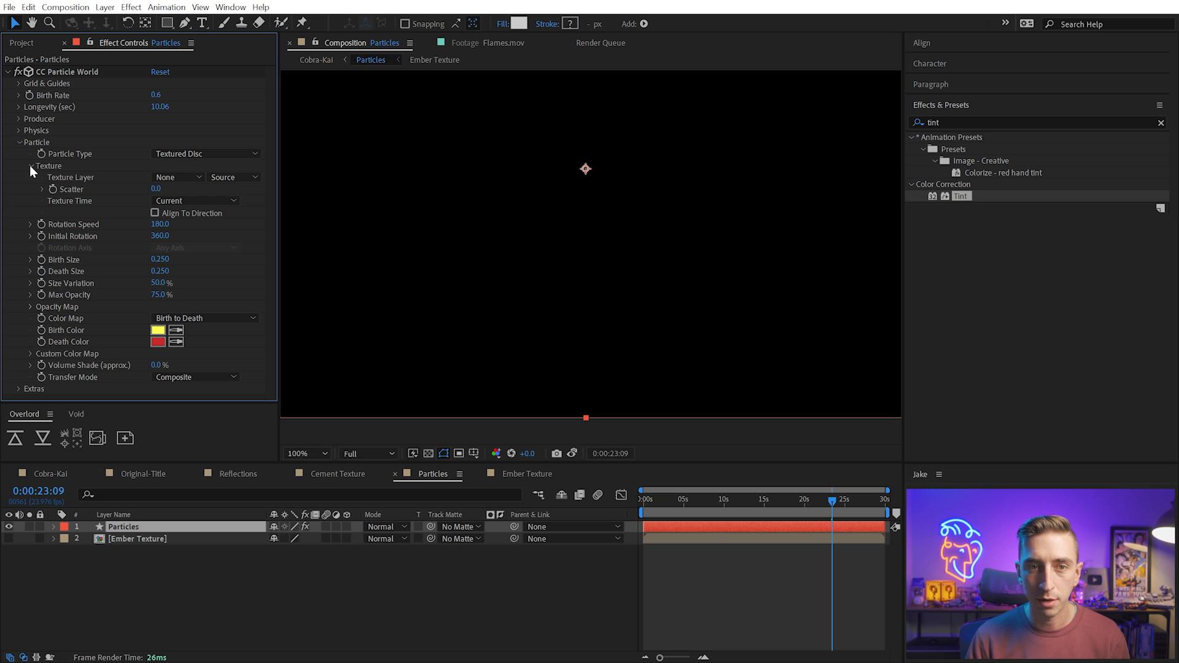
{"action": "left_click", "coordinate": [165, 177]}
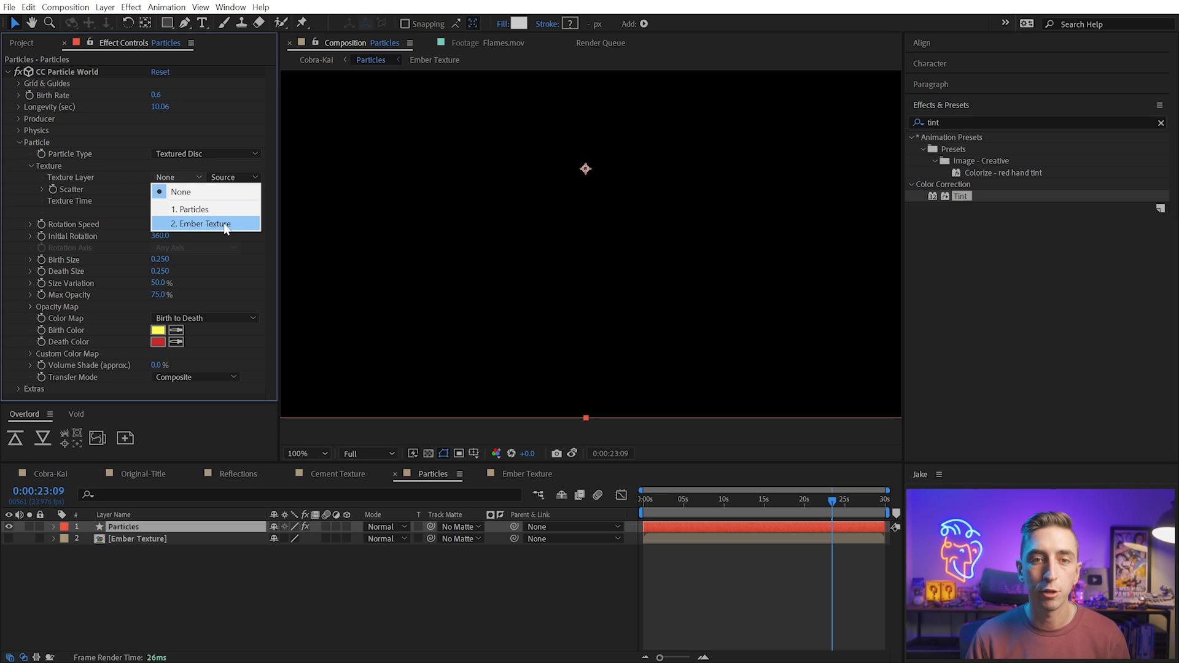
{"action": "left_click", "coordinate": [203, 223]}
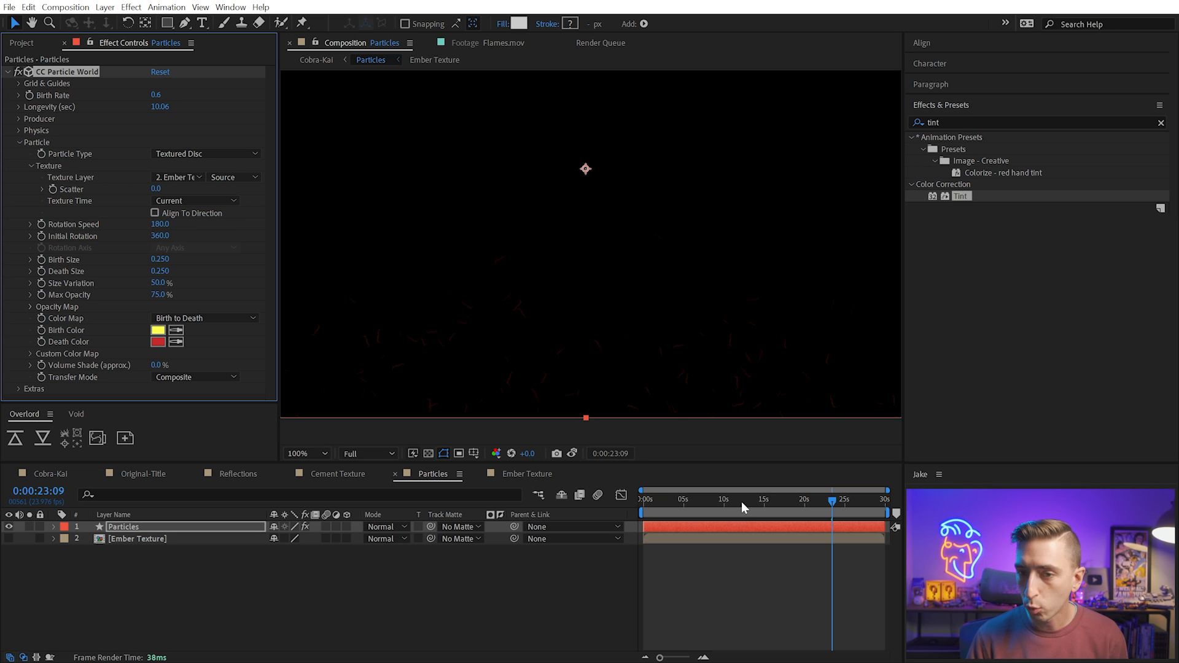
Preview the textured particles around 17 seconds and compare them with the transparency grid on and off
{"action": "left_click_drag", "start_coordinate": [742, 502], "coordinate": [781, 501]}
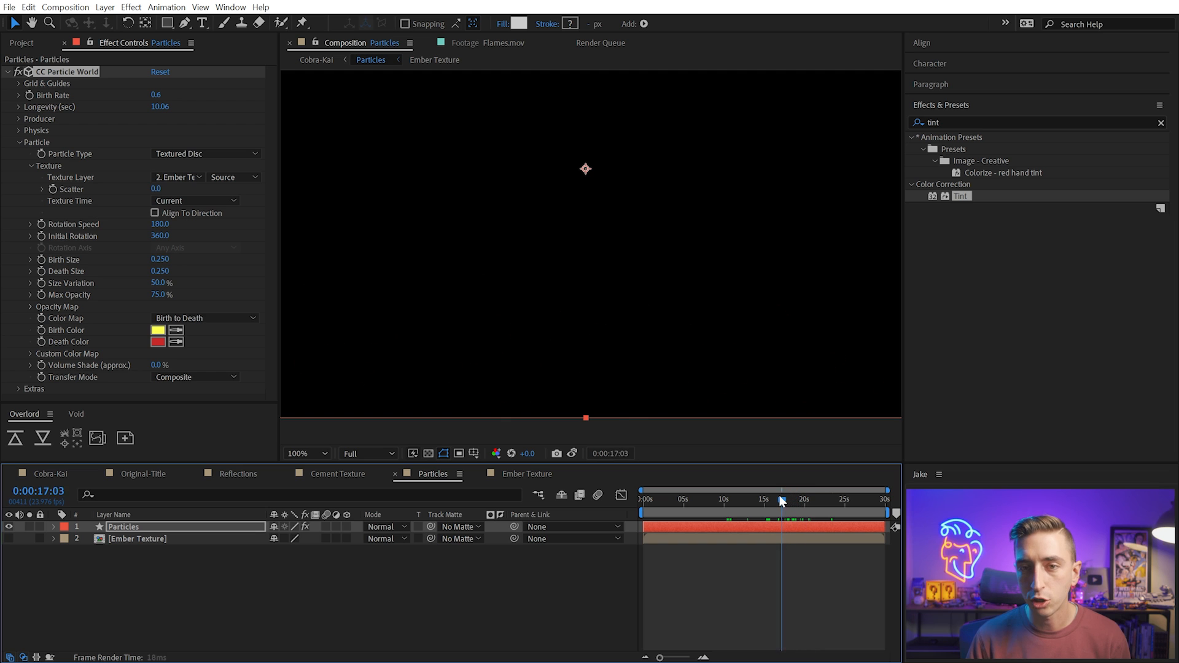
{"action": "key", "text": "space"}
{"action": "left_click", "coordinate": [429, 455]}
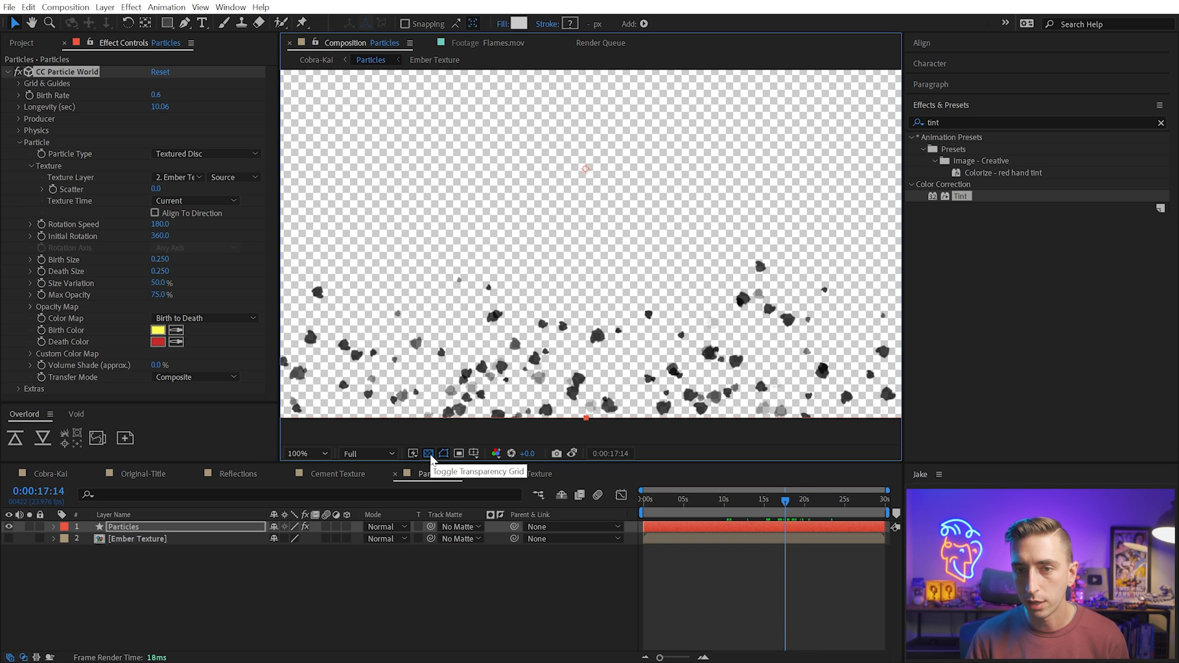
{"action": "left_click", "coordinate": [429, 454]}
Set the Particles composition's background color to dark gray 2C2C2C and scrub through the particles to about 21 seconds
{"action": "left_click", "coordinate": [66, 6]}
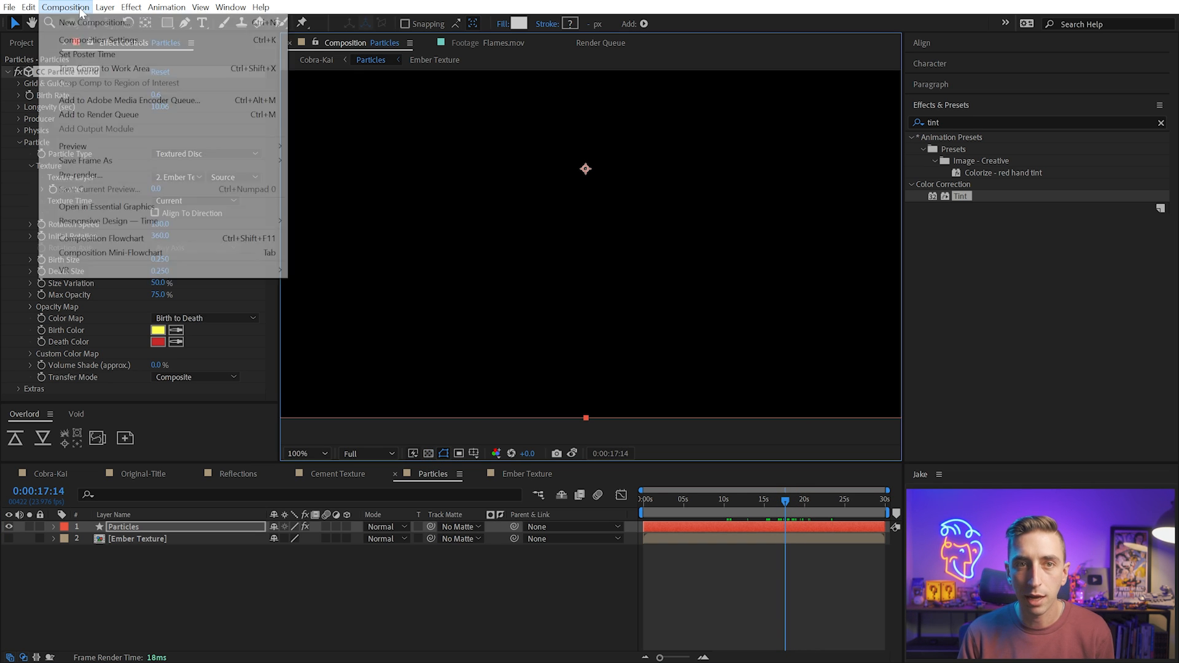
{"action": "left_click", "coordinate": [86, 41]}
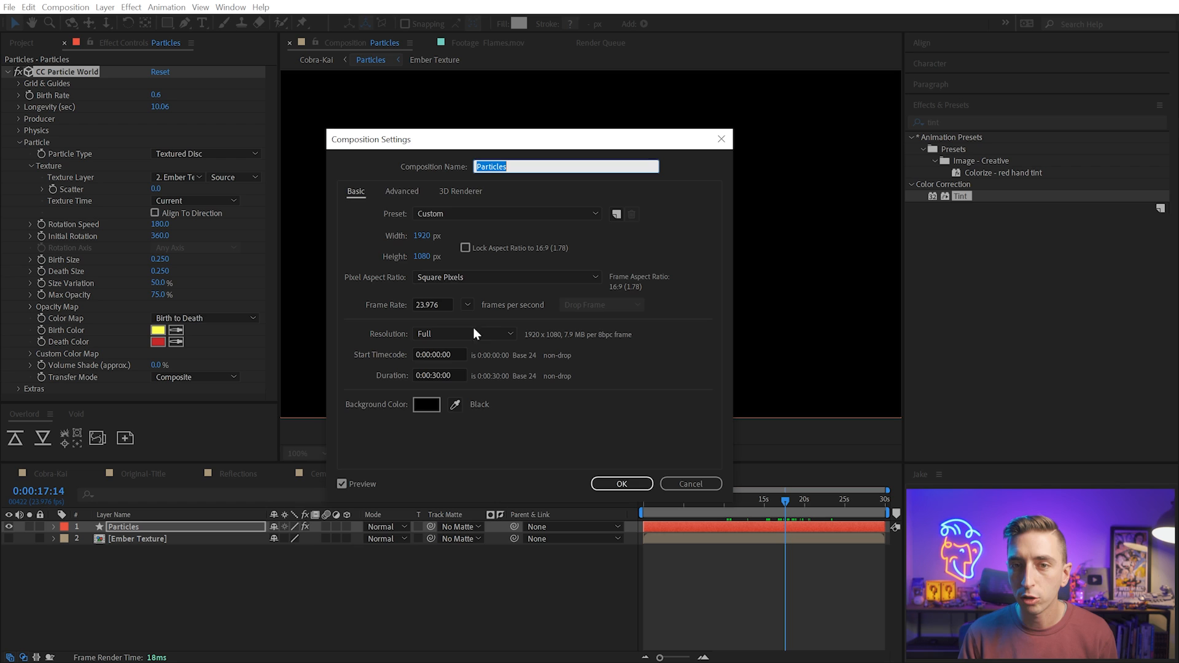
{"action": "left_click", "coordinate": [429, 406]}
{"action": "left_click_drag", "start_coordinate": [623, 318], "coordinate": [622, 299]}
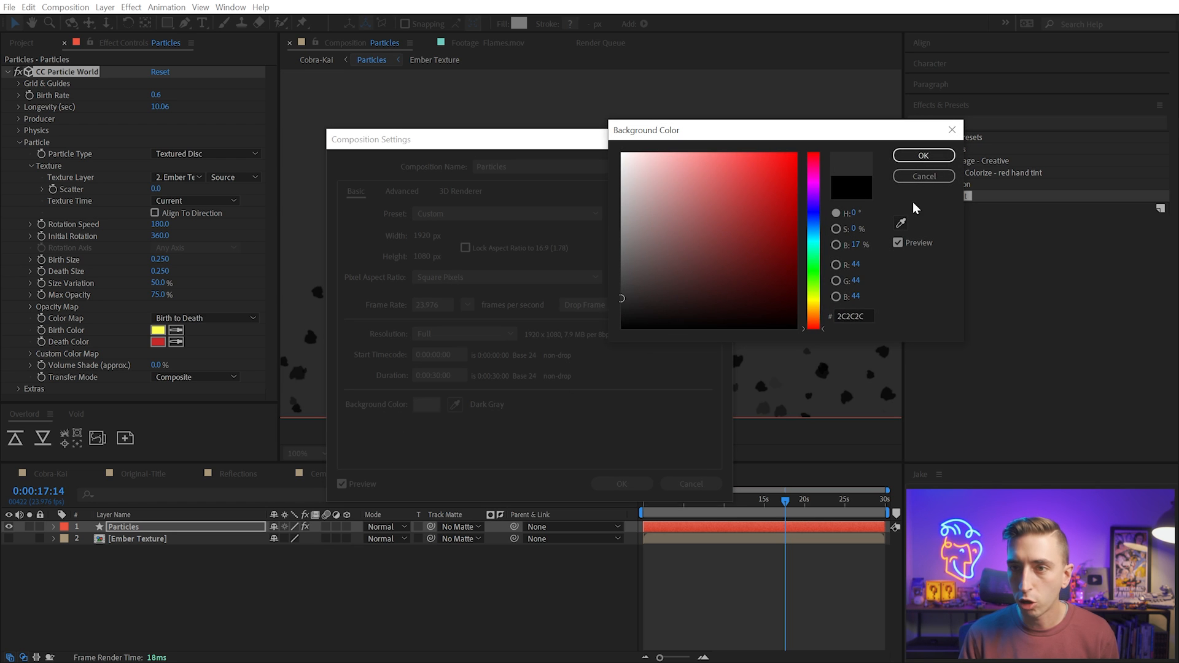
{"action": "left_click", "coordinate": [923, 155]}
{"action": "left_click", "coordinate": [622, 484]}
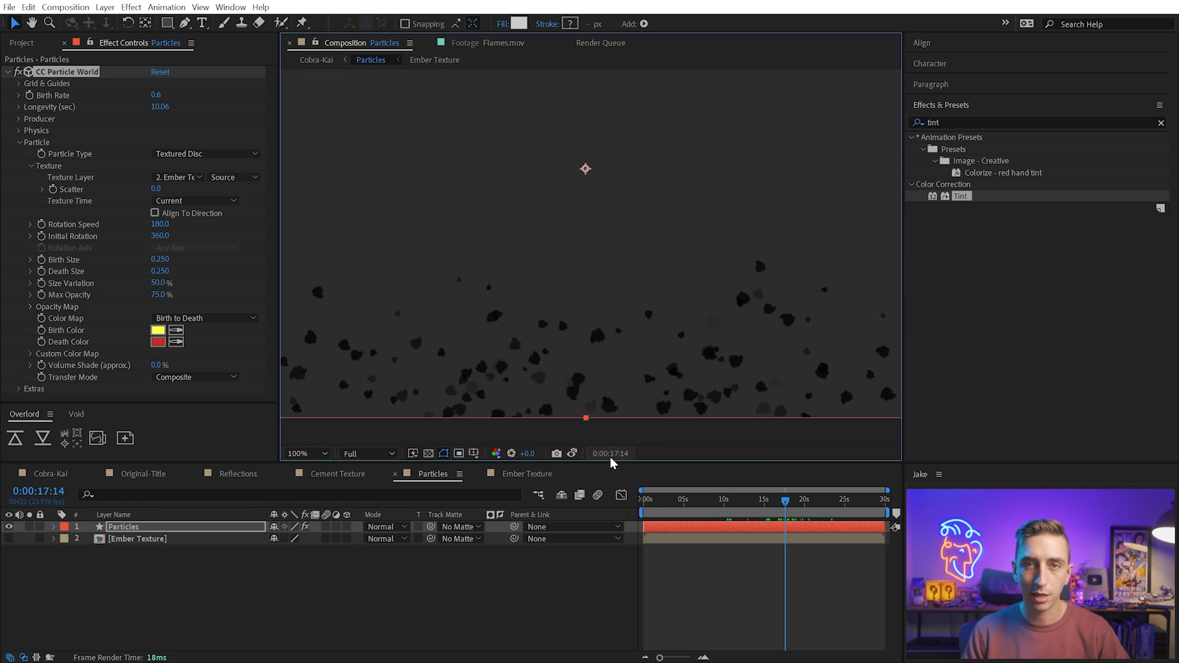
{"action": "left_click", "coordinate": [757, 571]}
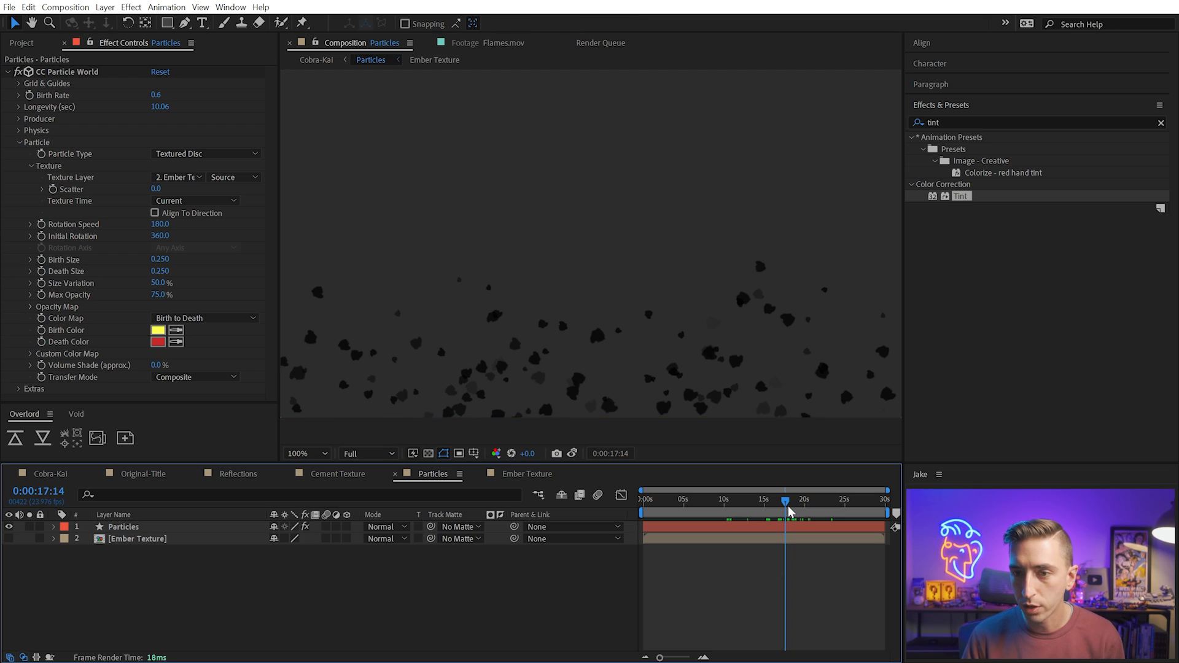
{"action": "left_click_drag", "start_coordinate": [785, 500], "coordinate": [816, 503]}
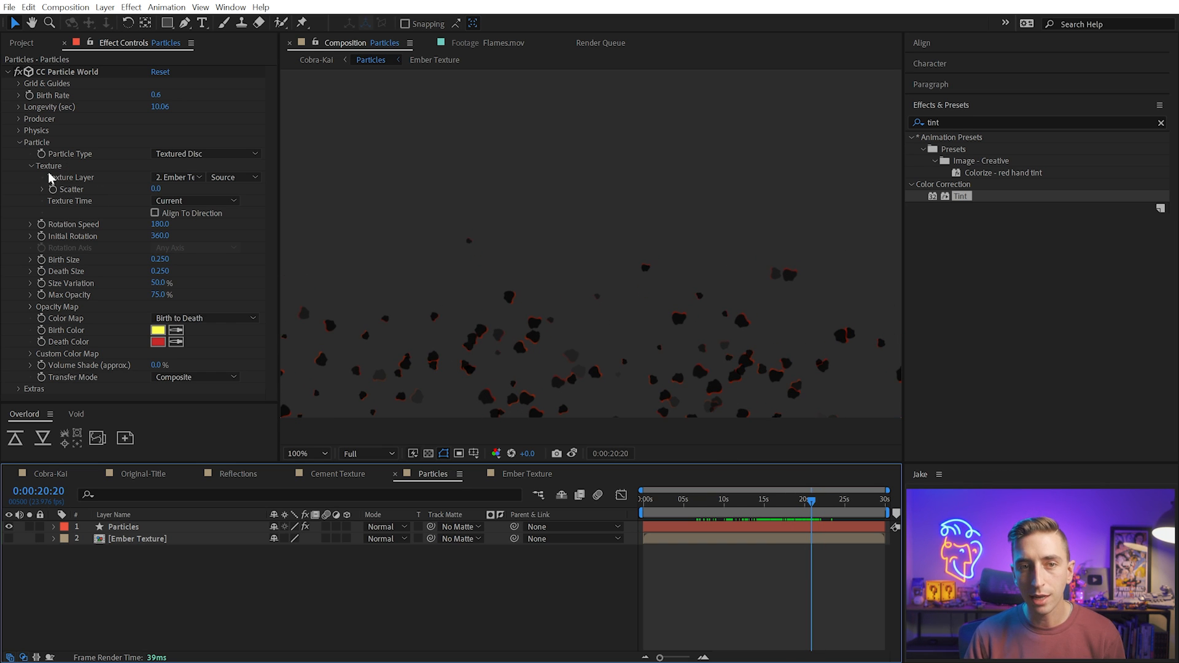
Set the particle texture's Texture Time to Birth and preview the embers around 12 seconds
{"action": "left_click", "coordinate": [184, 201]}
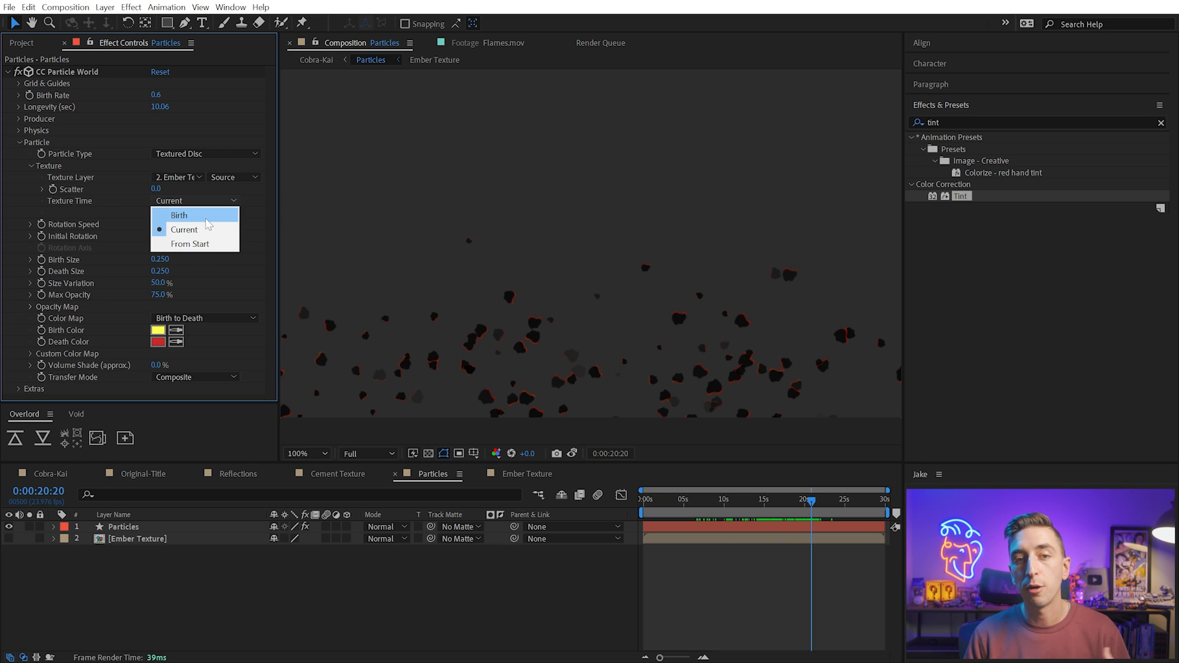
{"action": "left_click", "coordinate": [207, 220]}
{"action": "left_click_drag", "start_coordinate": [706, 502], "coordinate": [743, 502]}
{"action": "left_click", "coordinate": [154, 540]}
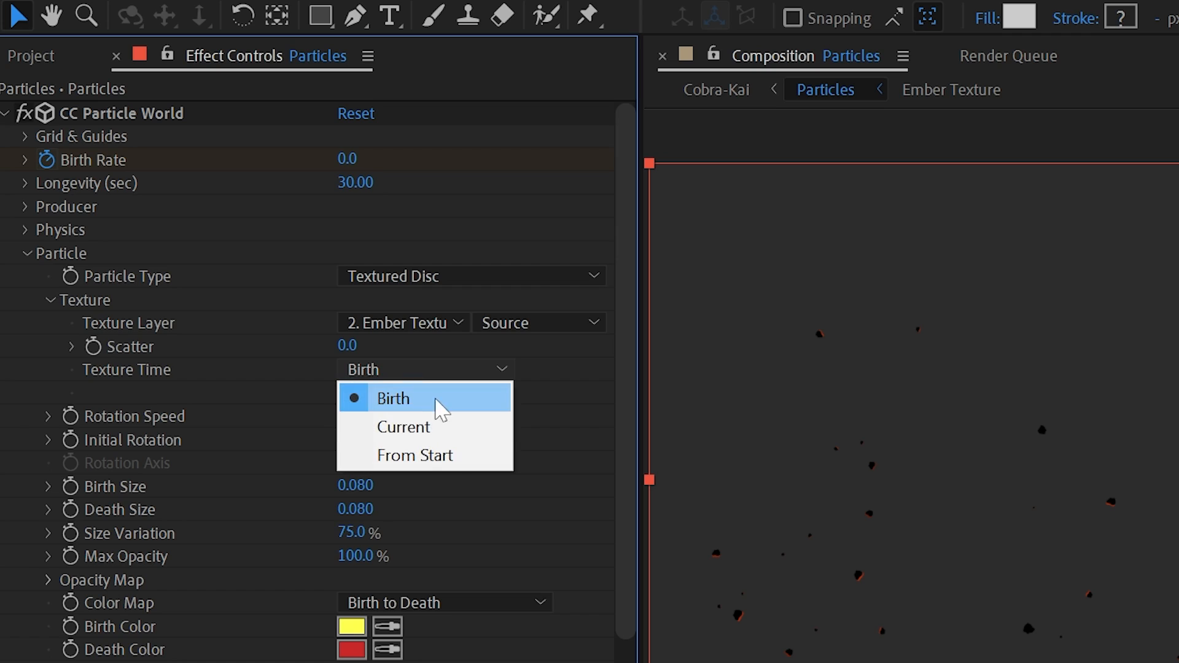
Set Texture Time to From Start and preview the particles around 12 seconds
{"action": "left_click", "coordinate": [445, 470]}
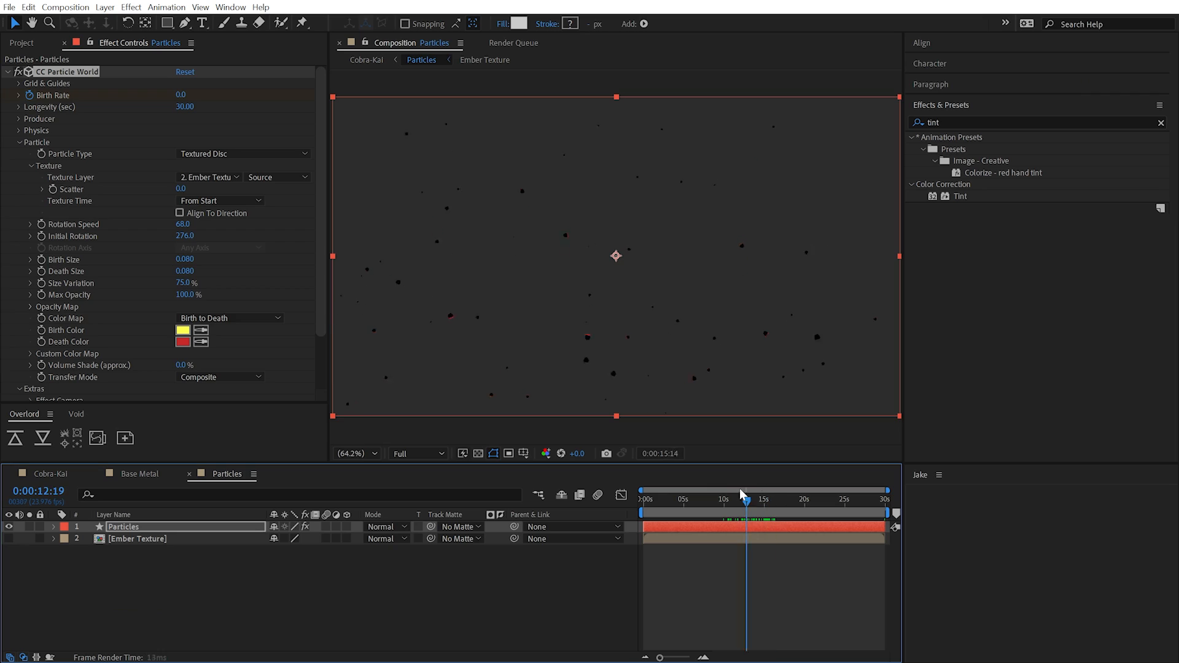
{"action": "left_click_drag", "start_coordinate": [741, 492], "coordinate": [732, 495]}
{"action": "scroll", "coordinate": [655, 356], "scroll_direction": "up", "scroll_amount": 3}
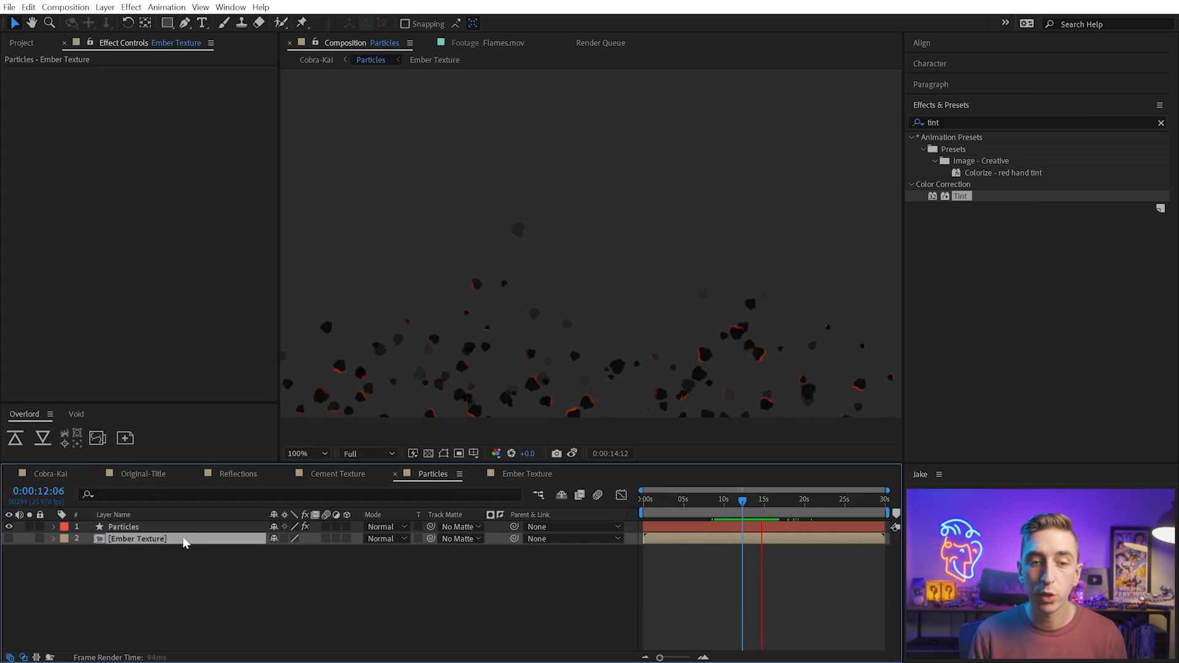
Set the Particles layer's Rotation Speed to 68 and Initial Rotation to 276, and preview from about 11 seconds
{"action": "left_click", "coordinate": [167, 530]}
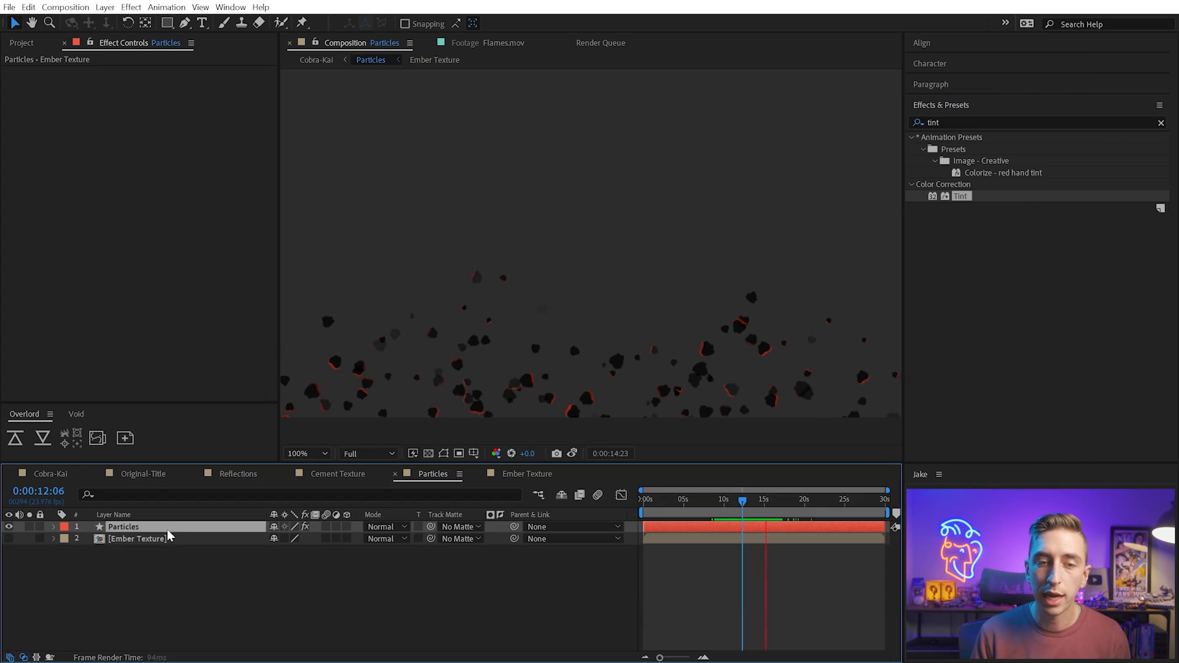
{"action": "left_click", "coordinate": [166, 539]}
{"action": "left_click", "coordinate": [162, 528]}
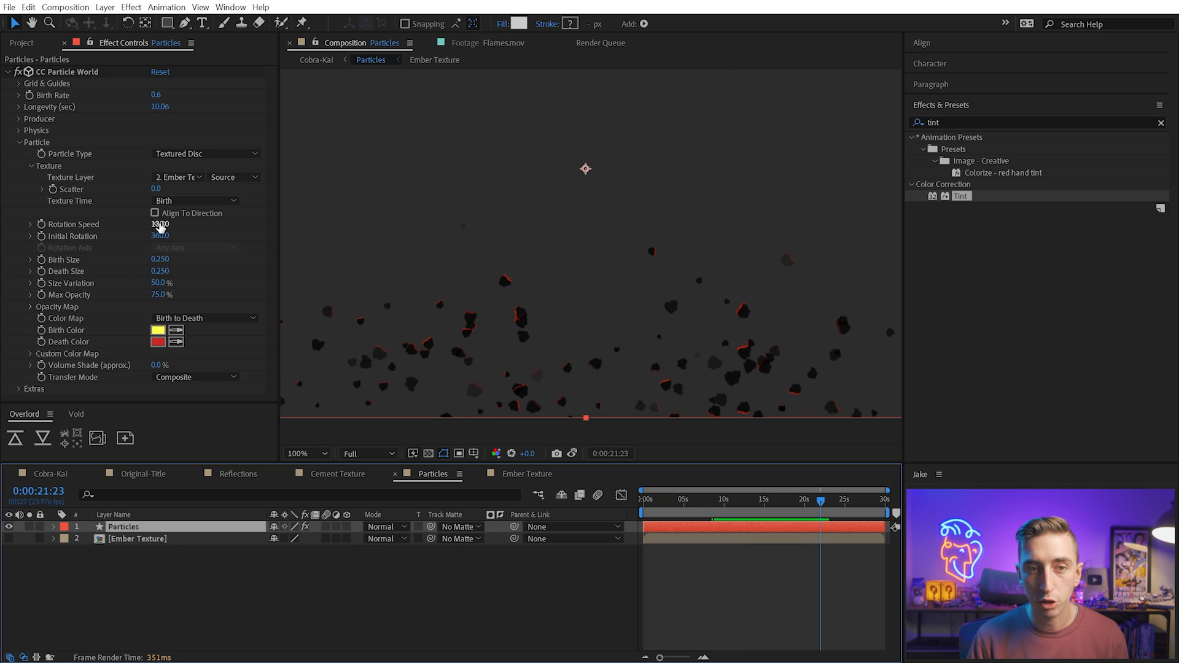
{"action": "mouse_move", "coordinate": [159, 225]}
{"action": "left_mouse_down"}
{"action": "mouse_move", "coordinate": [129, 225]}
{"action": "mouse_move", "coordinate": [145, 237]}
{"action": "mouse_move", "coordinate": [70, 235]}
{"action": "mouse_move", "coordinate": [145, 237]}
{"action": "left_mouse_up"}
{"action": "left_click", "coordinate": [736, 500]}
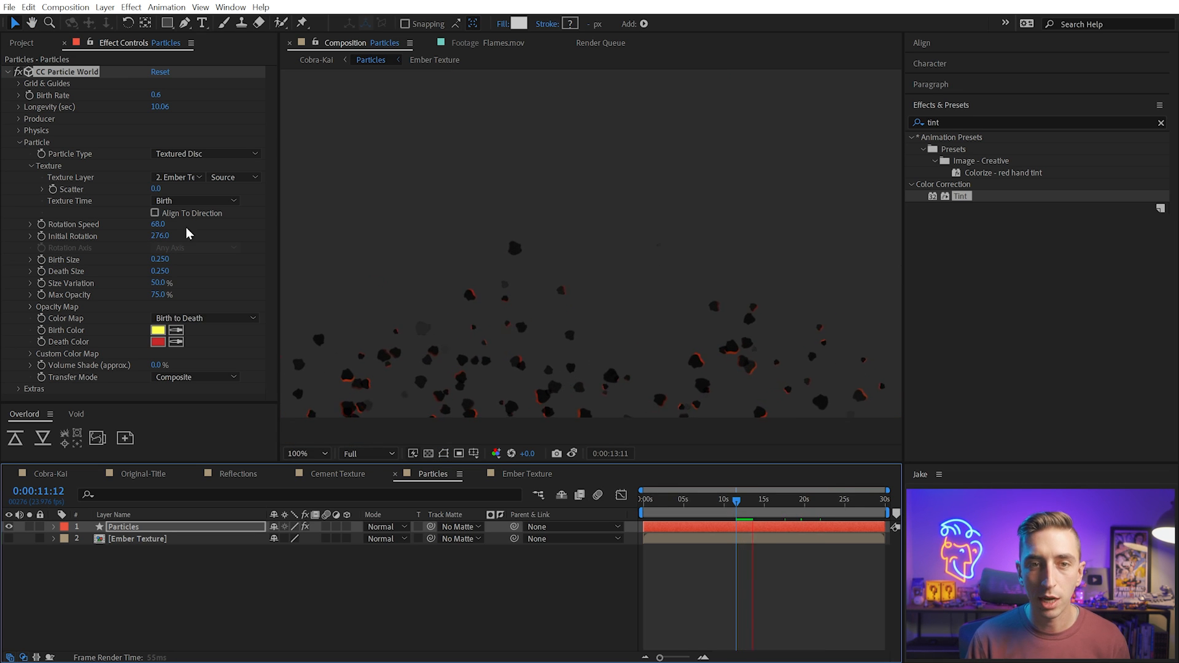
Try Align To Direction on the particle texture and preview the motion
{"action": "left_click", "coordinate": [172, 214]}
{"action": "key", "text": "space"}
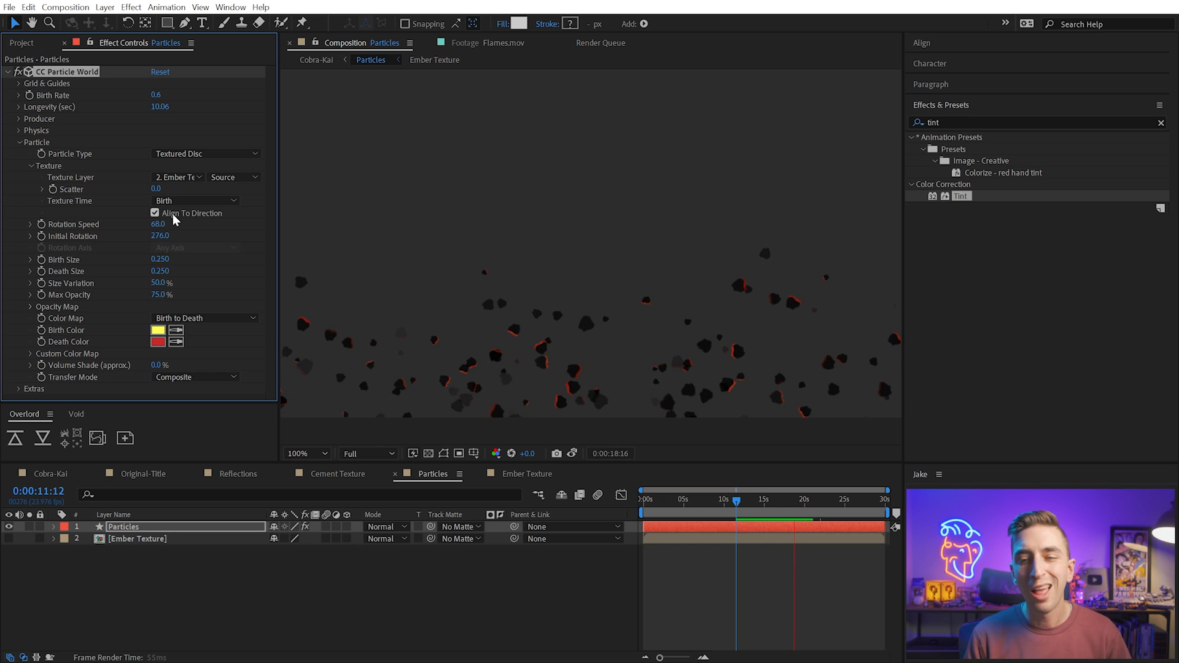
{"action": "left_click", "coordinate": [172, 214]}
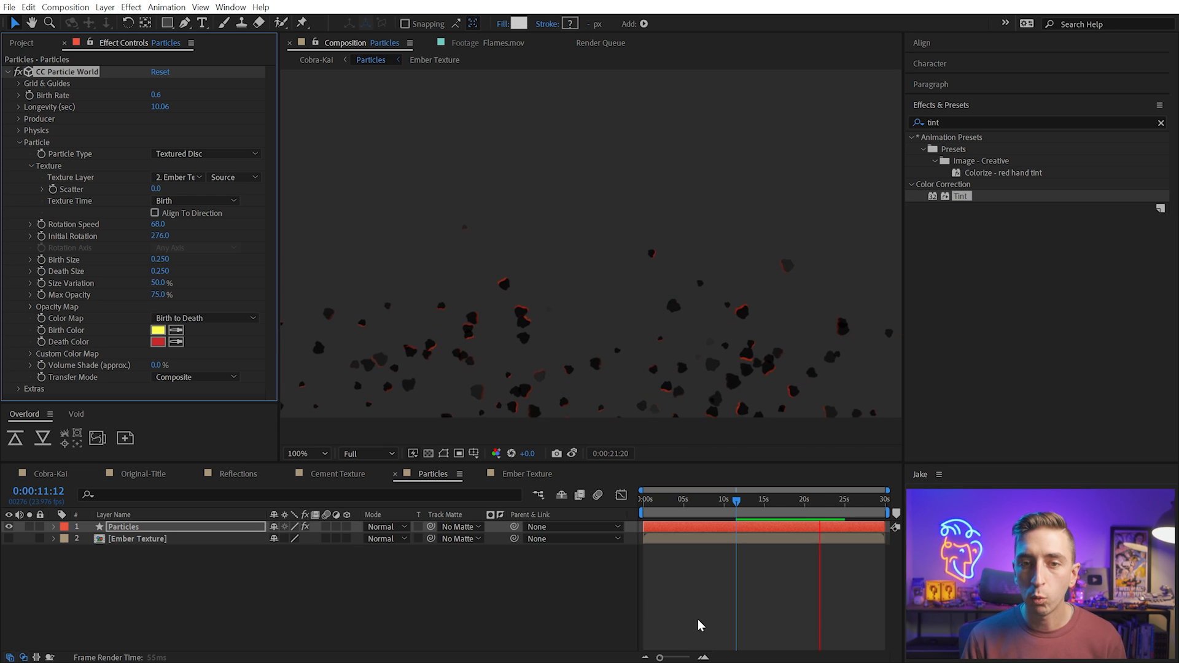
{"action": "key", "text": "space"}
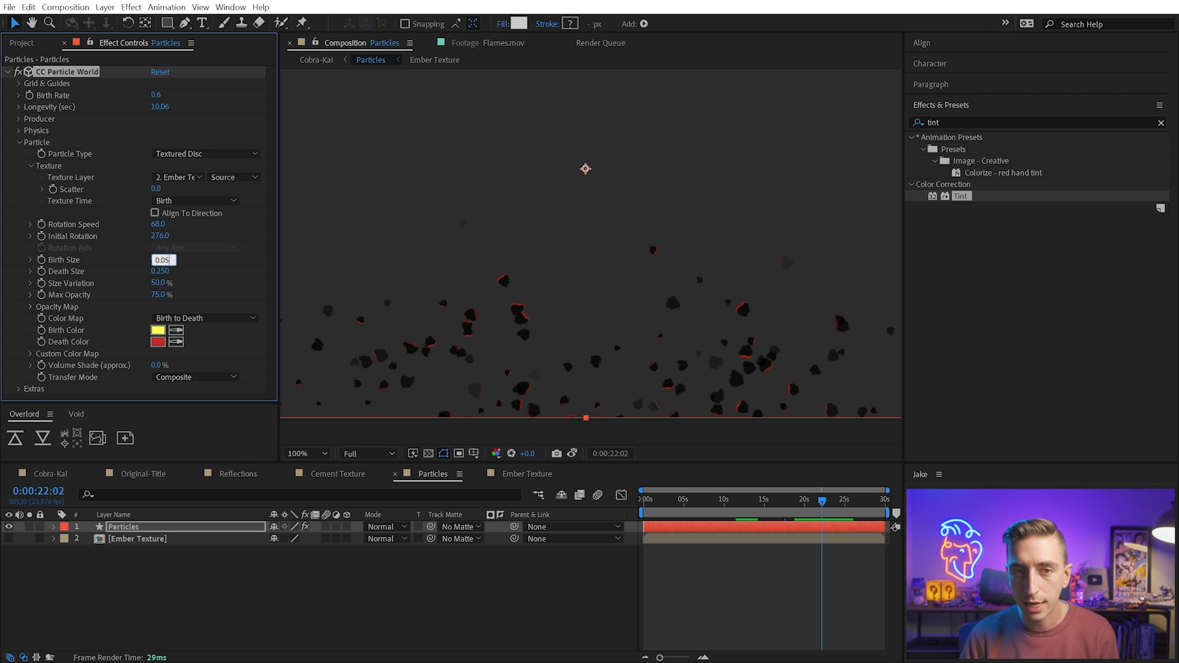
Set the particles' Birth Size and Death Size to 0.05
{"action": "left_click", "coordinate": [161, 270]}
{"action": "type", "text": "0.05"}
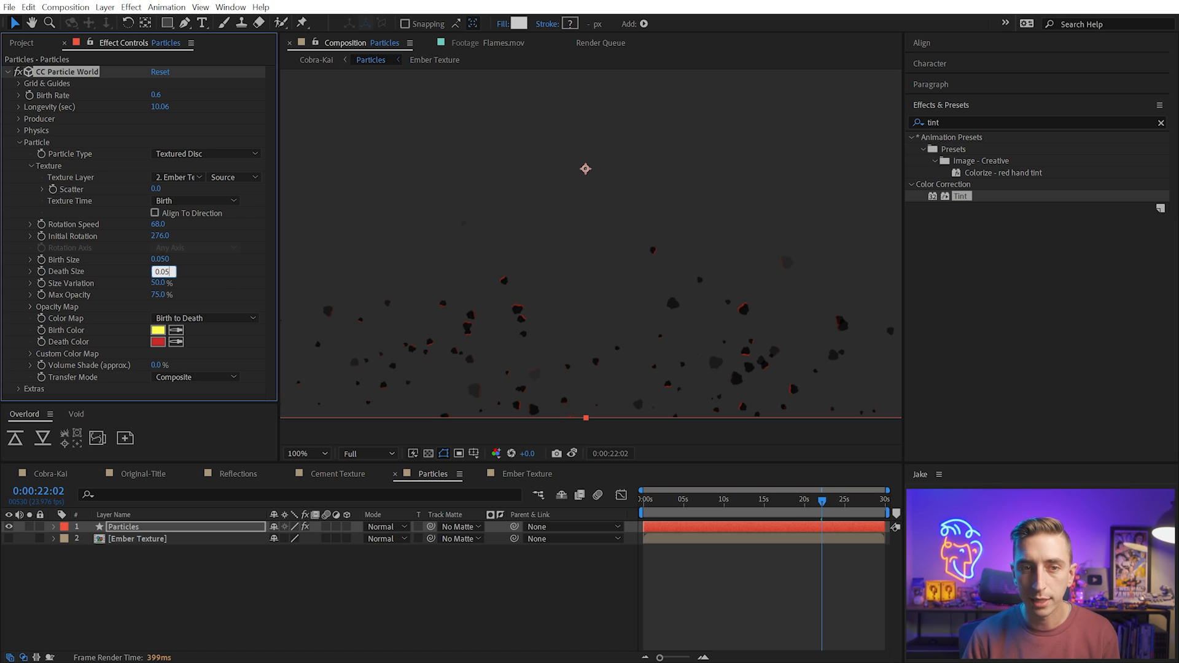
{"action": "key", "text": "Return"}
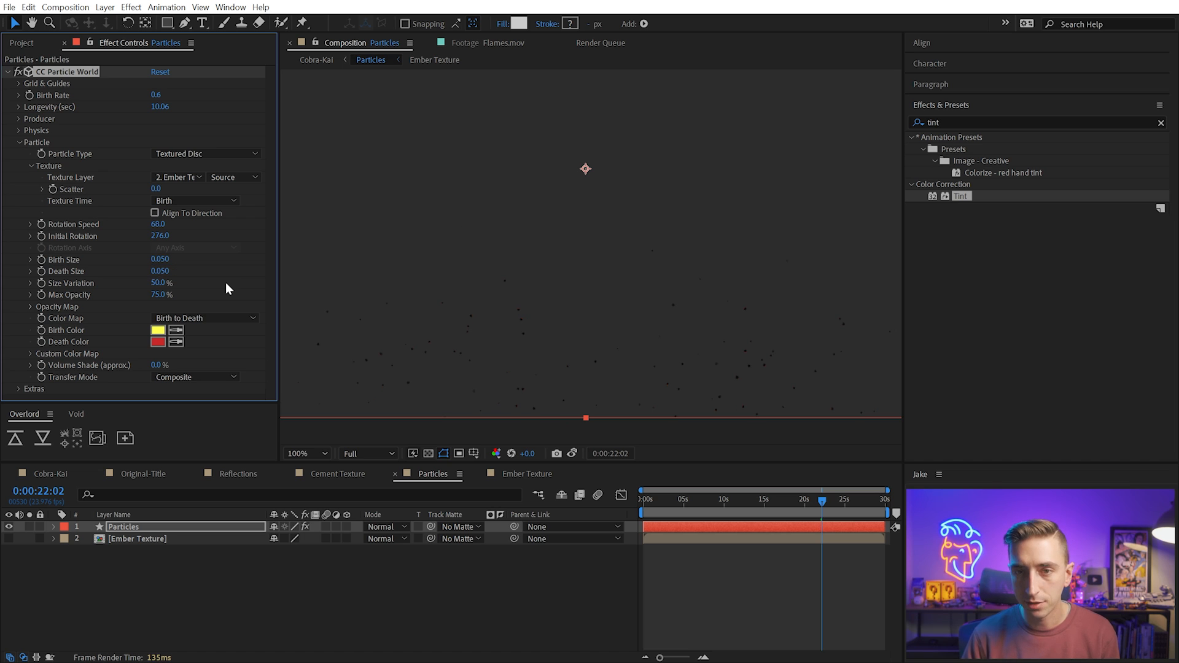
Set the particles' Death Size and Birth Size to 0.08 and scrub to about 17 seconds to check them
{"action": "left_click", "coordinate": [161, 277]}
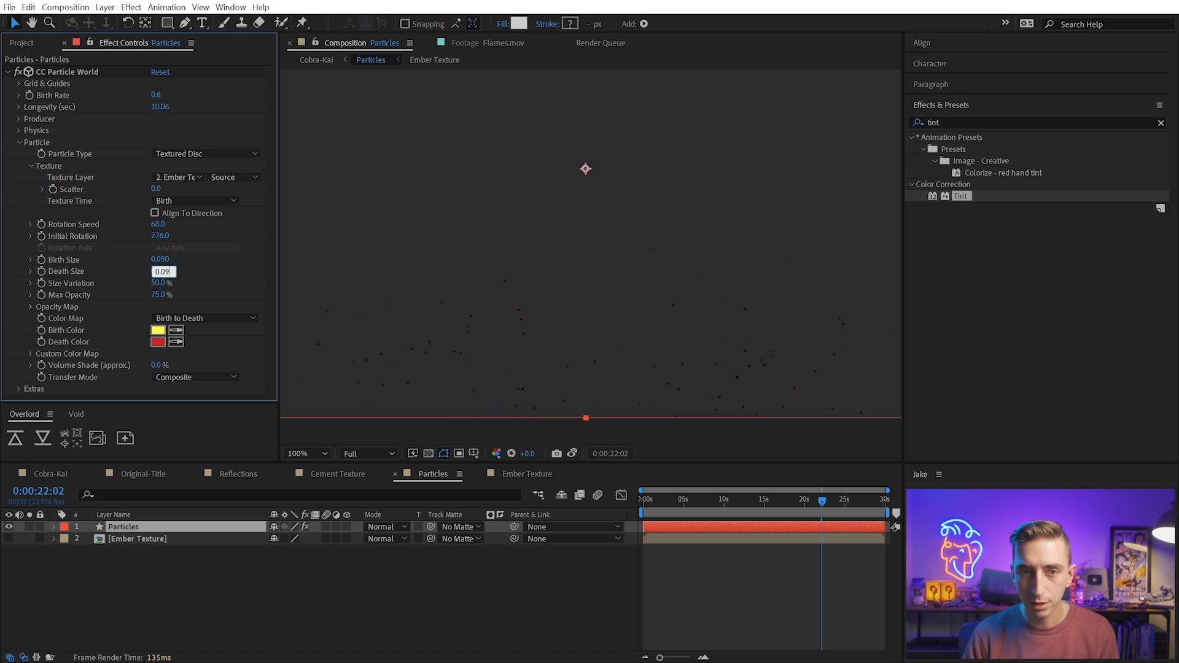
{"action": "type", "text": "0.08"}
{"action": "key", "text": "Return"}
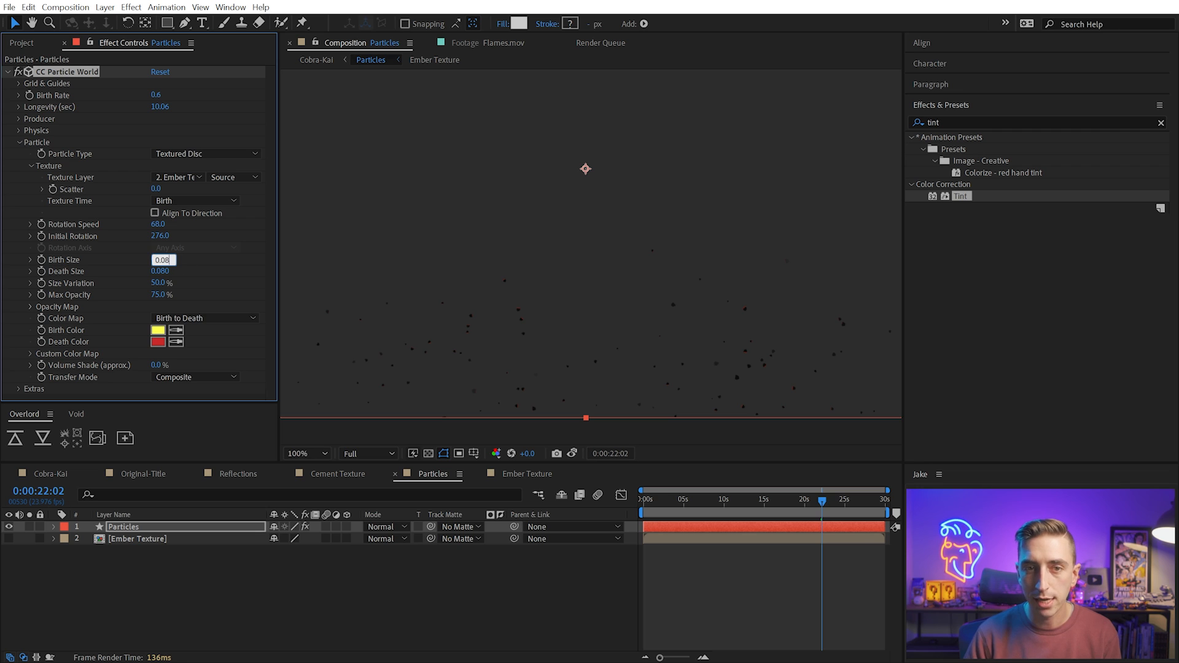
{"action": "type", "text": "0.08"}
{"action": "key", "text": "Return"}
{"action": "left_click_drag", "start_coordinate": [740, 499], "coordinate": [781, 502]}
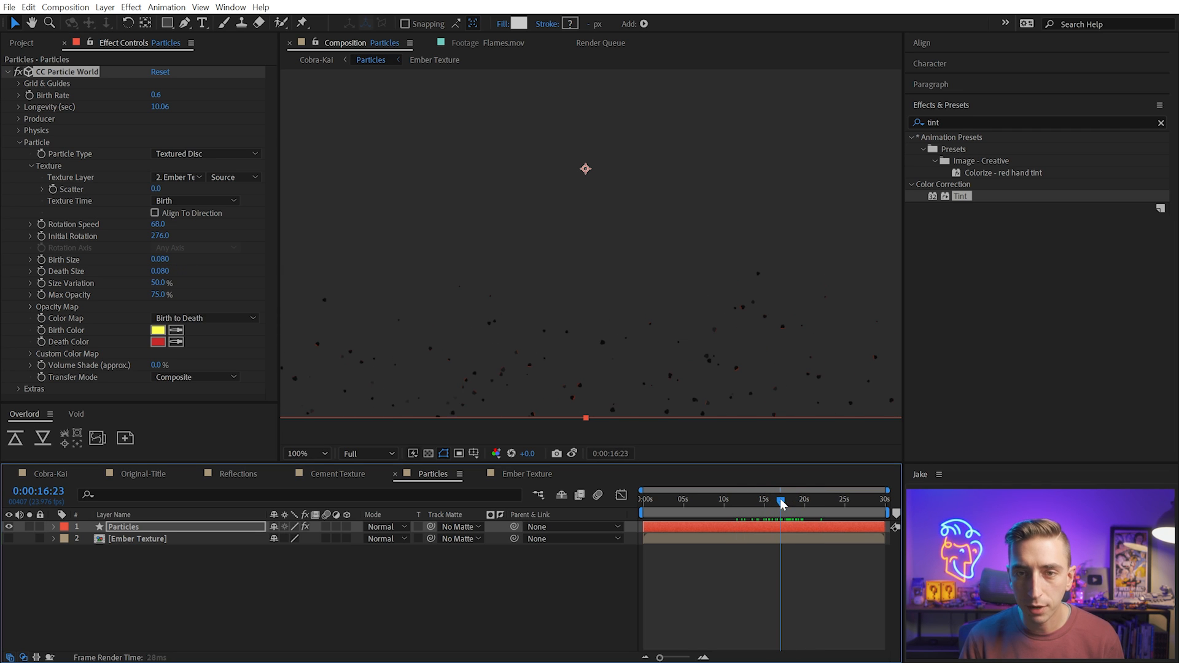
Set the particles' Max Opacity to 100%, expand the Opacity Map and preview around 11 seconds
{"action": "left_click_drag", "start_coordinate": [162, 295], "coordinate": [345, 304]}
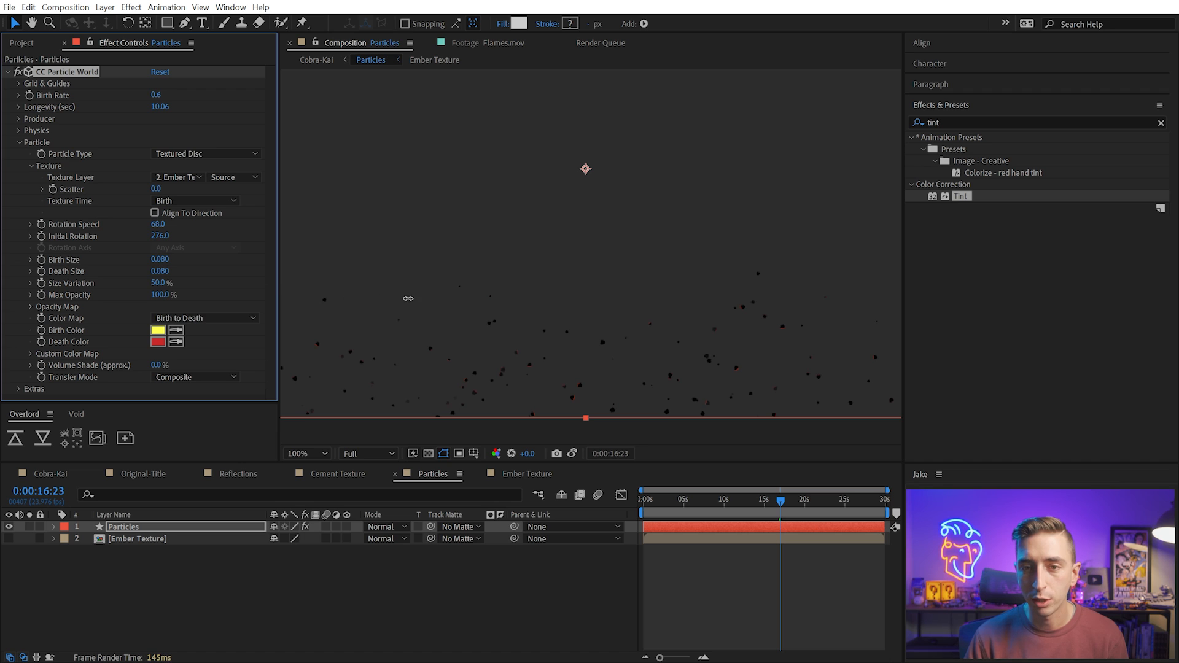
{"action": "left_click", "coordinate": [30, 306]}
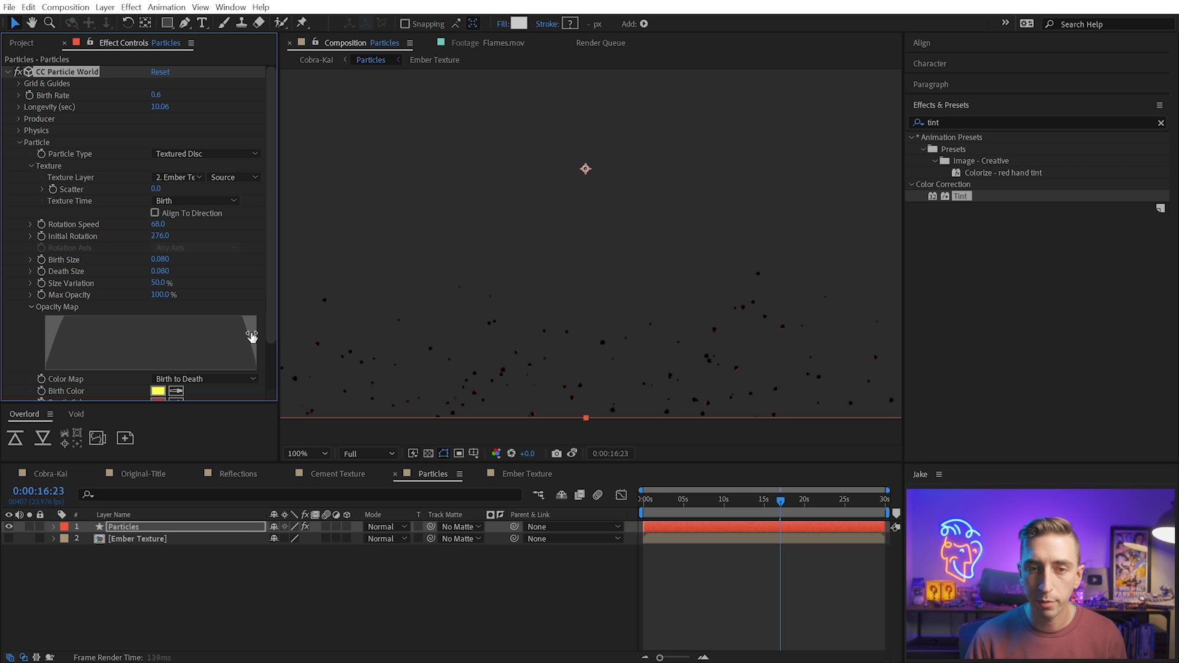
{"action": "mouse_move", "coordinate": [739, 498]}
{"action": "left_mouse_down"}
{"action": "mouse_move", "coordinate": [761, 504]}
{"action": "mouse_move", "coordinate": [732, 504]}
{"action": "left_mouse_up"}
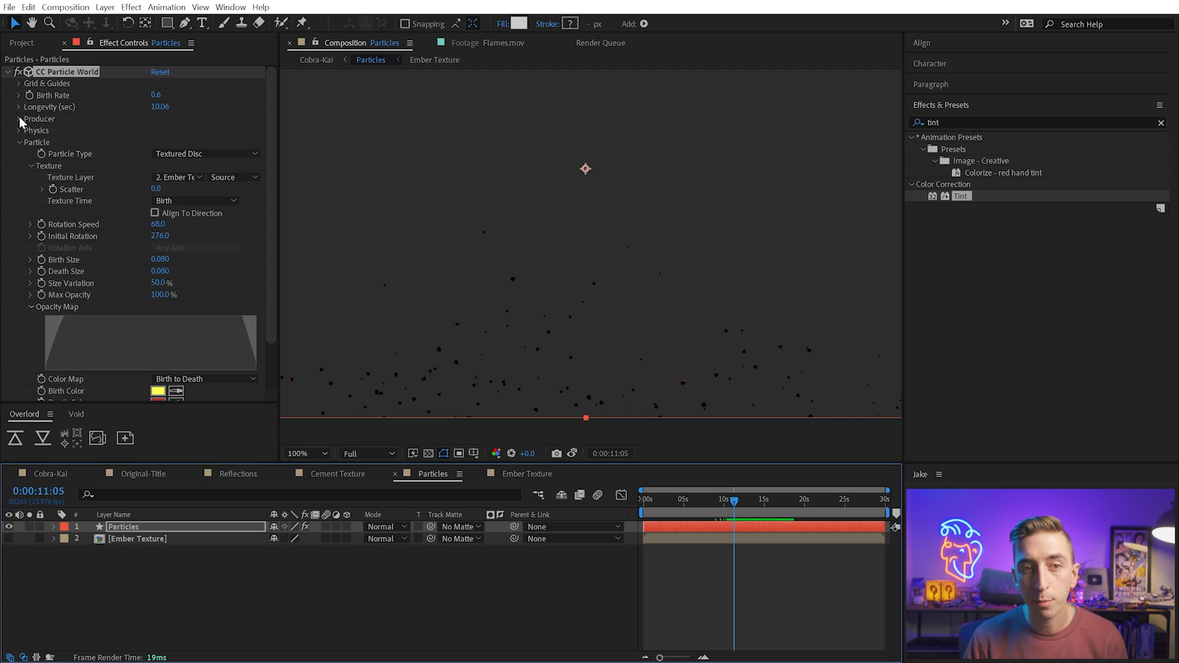
Set the Producer's Position Y to 0.19 and scrub the timeline to check where the particles appear
{"action": "left_click", "coordinate": [20, 119]}
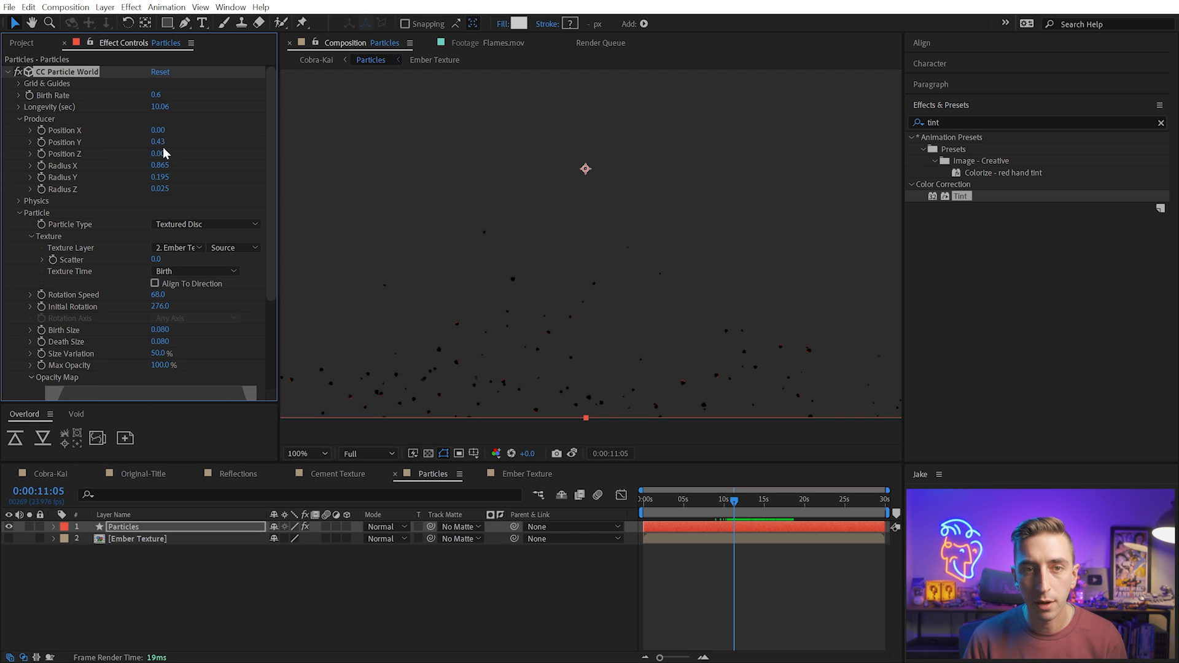
{"action": "left_click_drag", "start_coordinate": [148, 144], "coordinate": [142, 144]}
{"action": "mouse_move", "coordinate": [730, 491]}
{"action": "left_mouse_down"}
{"action": "mouse_move", "coordinate": [789, 485]}
{"action": "mouse_move", "coordinate": [752, 495]}
{"action": "left_mouse_up"}
Keyframe Birth Rate at 0.6 at the start of the timeline and turn that keyframe into a hold keyframe
{"action": "left_click_drag", "start_coordinate": [732, 501], "coordinate": [613, 494]}
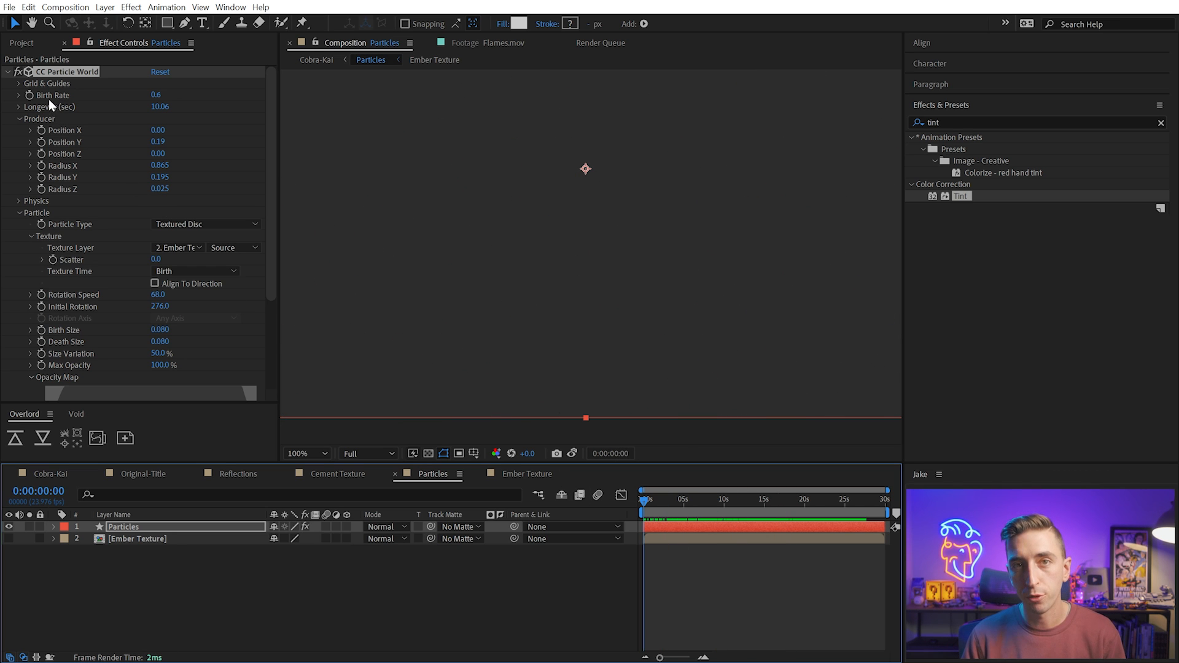
{"action": "left_click", "coordinate": [29, 95]}
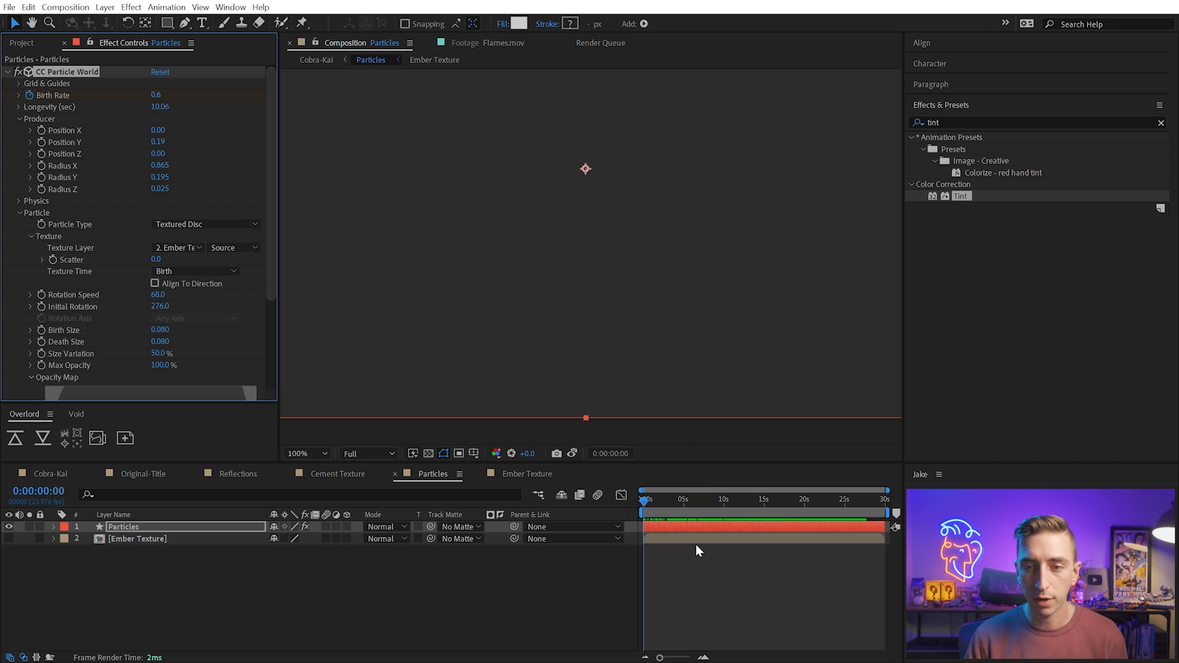
{"action": "key", "text": "u"}
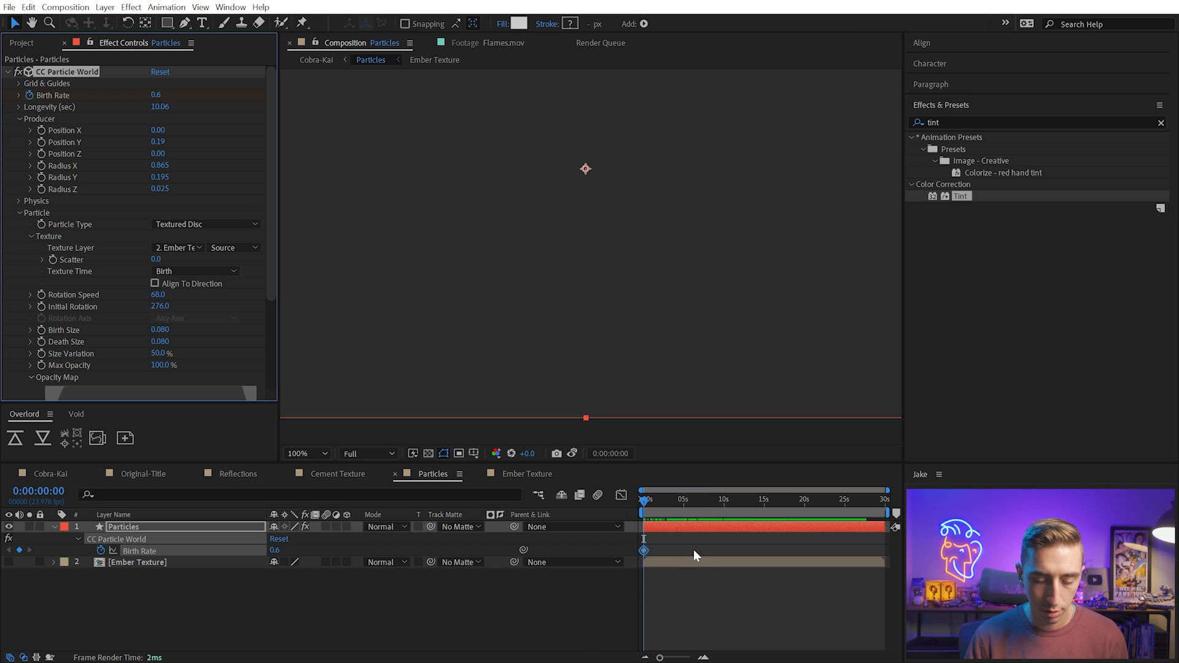
{"action": "left_click", "coordinate": [645, 551]}
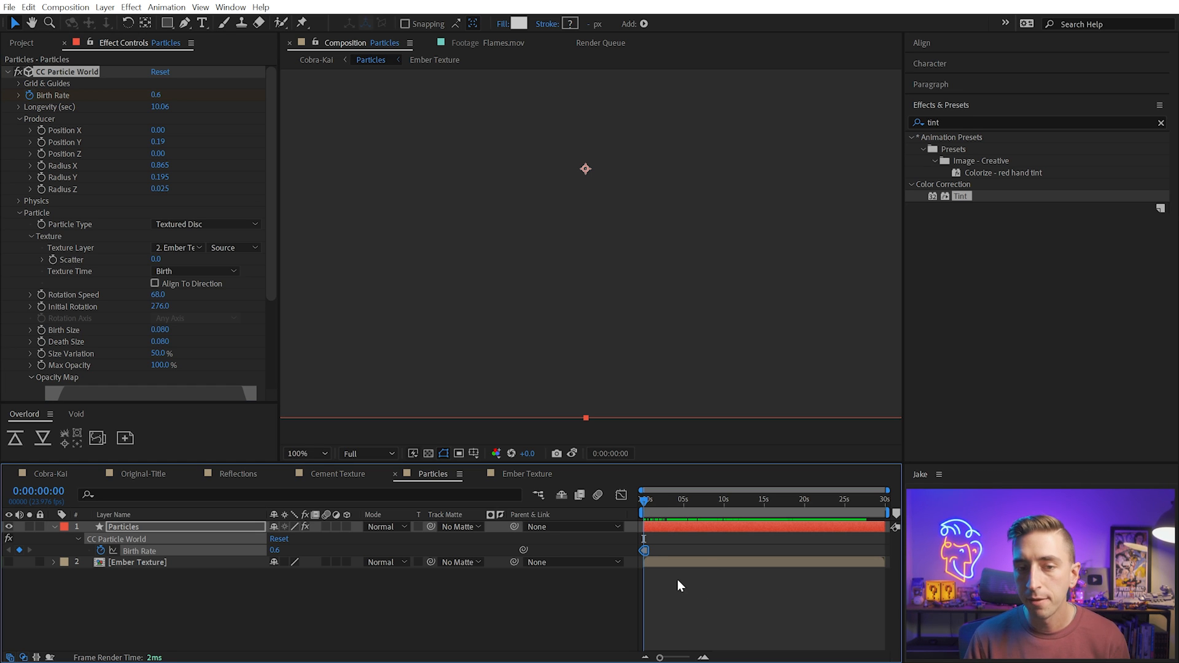
Add a Birth Rate keyframe of 0 at 0:00:05:03 and scrub from the start to about 11 seconds
{"action": "left_click_drag", "start_coordinate": [644, 500], "coordinate": [684, 520]}
{"action": "left_click", "coordinate": [275, 550]}
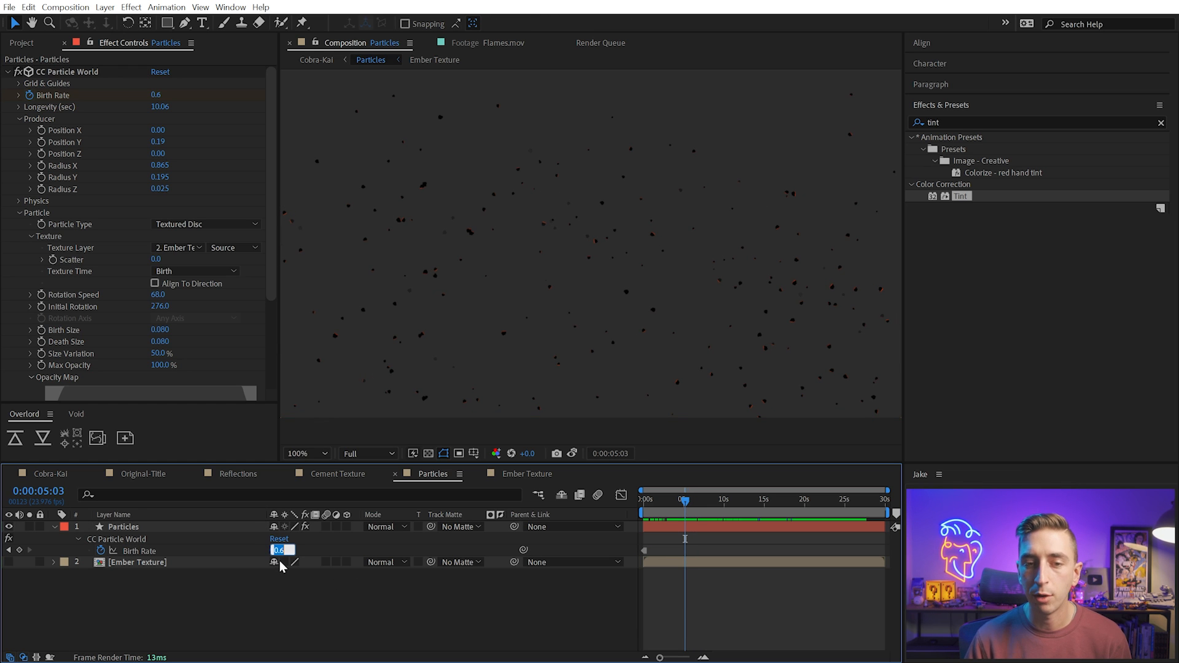
{"action": "key", "text": "Return"}
{"action": "key", "text": "Home"}
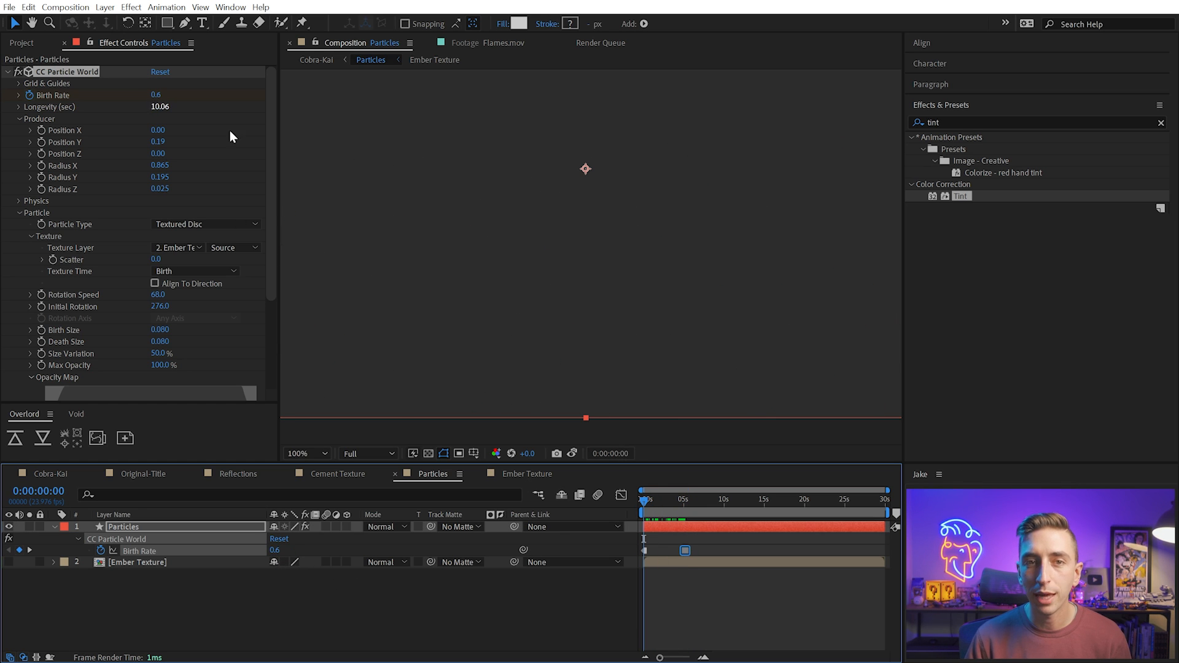
{"action": "left_click_drag", "start_coordinate": [654, 508], "coordinate": [738, 521]}
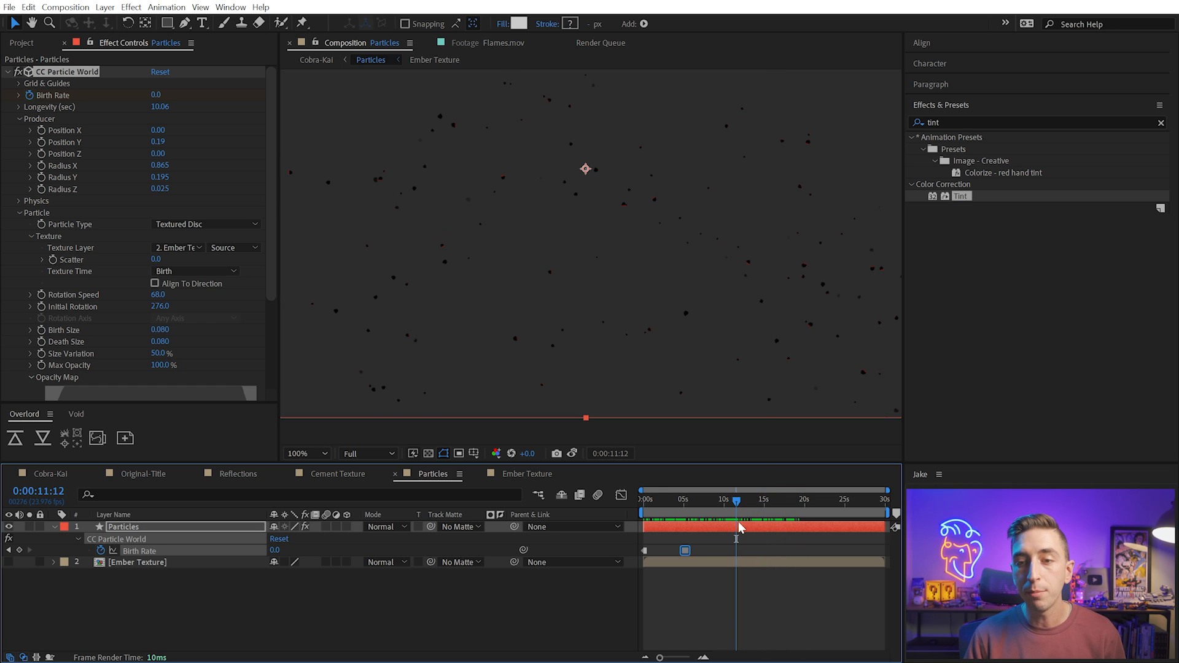
Set the particles' Longevity to 30 seconds and preview from the second Birth Rate keyframe onward
{"action": "left_click", "coordinate": [159, 107]}
{"action": "type", "text": "30"}
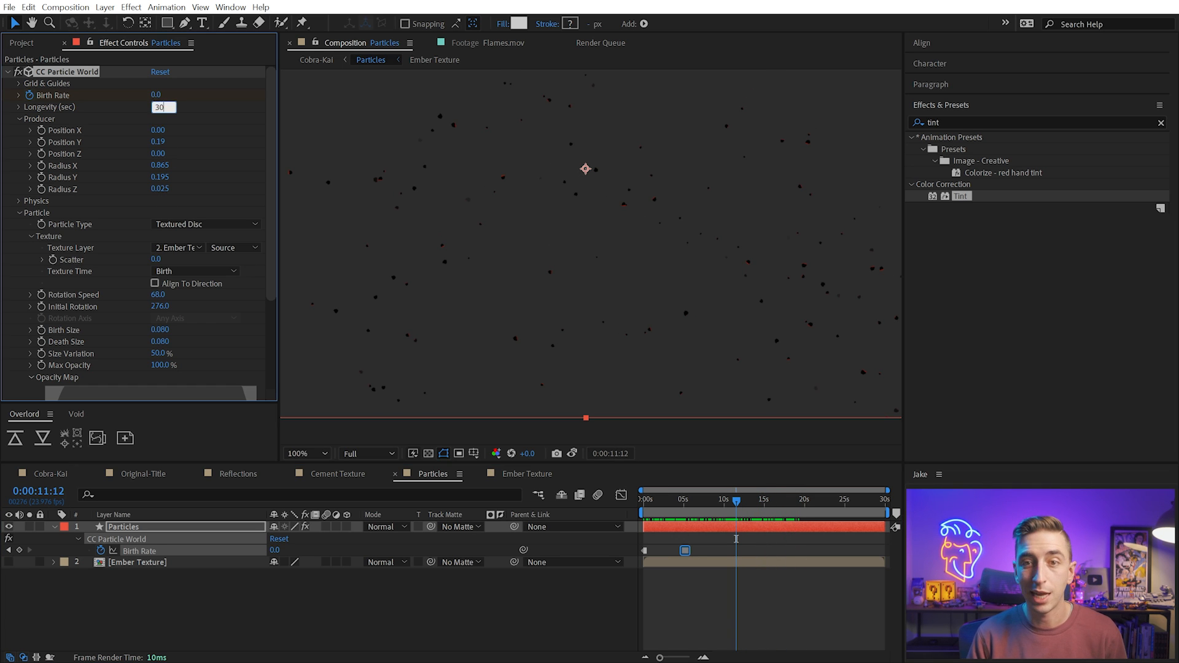
{"action": "key", "text": "Return"}
{"action": "left_click", "coordinate": [685, 504]}
{"action": "left_click_drag", "start_coordinate": [686, 505], "coordinate": [686, 534]}
{"action": "key", "text": "space"}
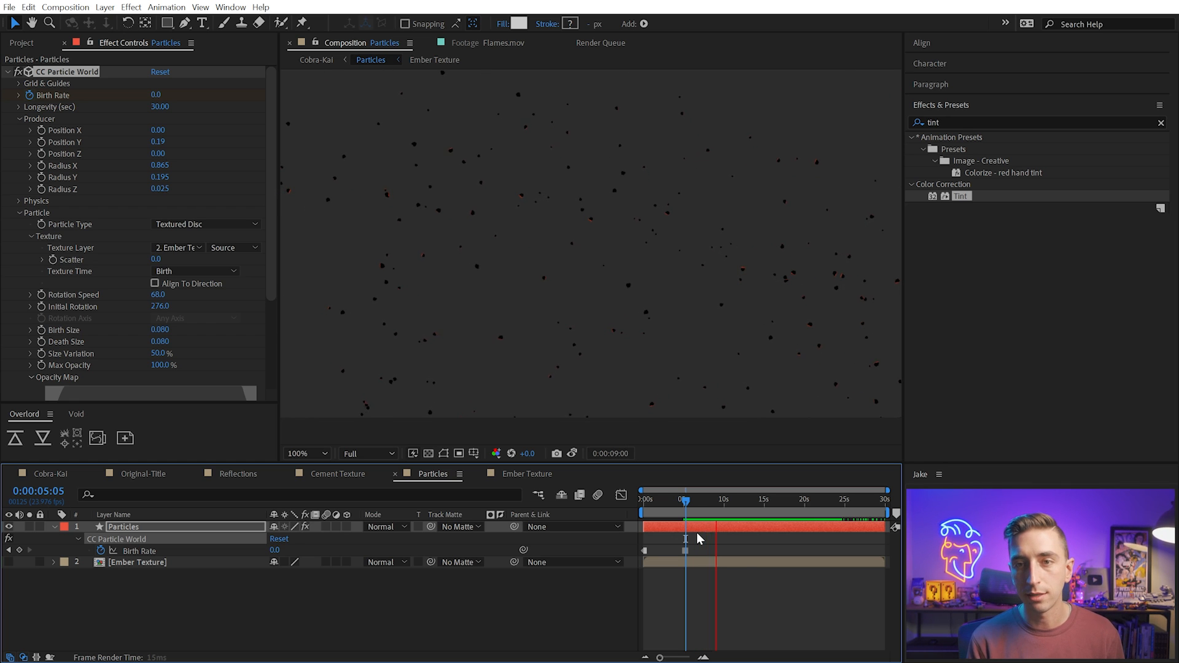
{"action": "left_click", "coordinate": [686, 551]}
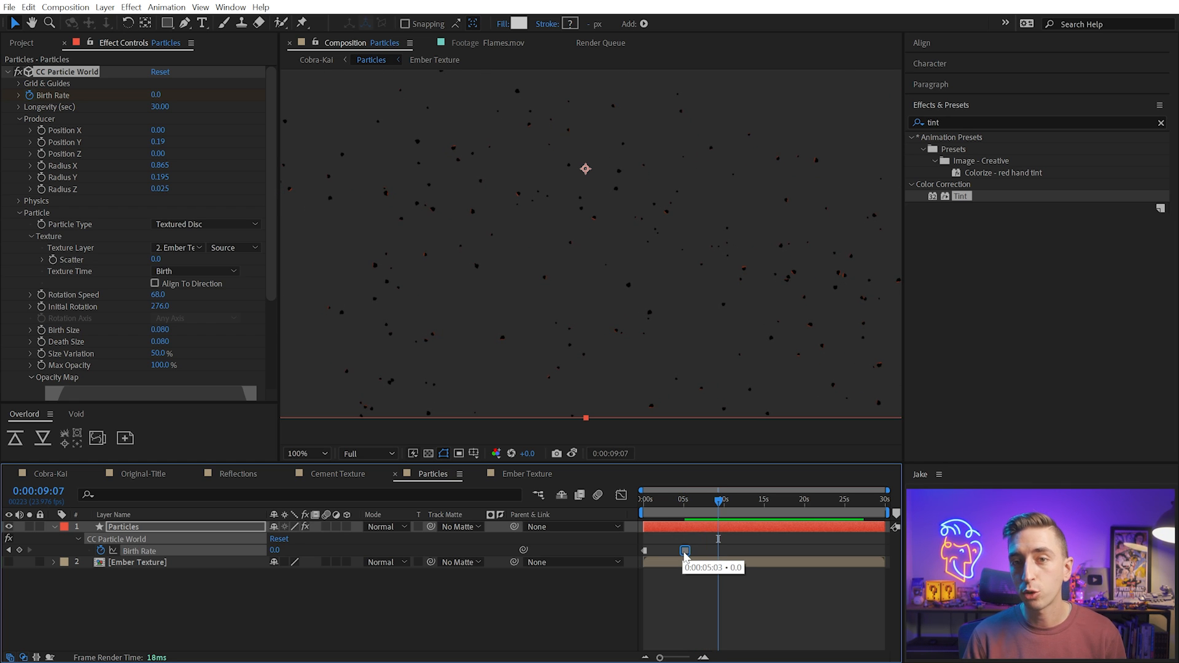
Test the second Birth Rate keyframe at earlier times, then place it at about 5 seconds and scrub to check the particle density
{"action": "left_click_drag", "start_coordinate": [685, 553], "coordinate": [671, 557]}
{"action": "left_click", "coordinate": [709, 502]}
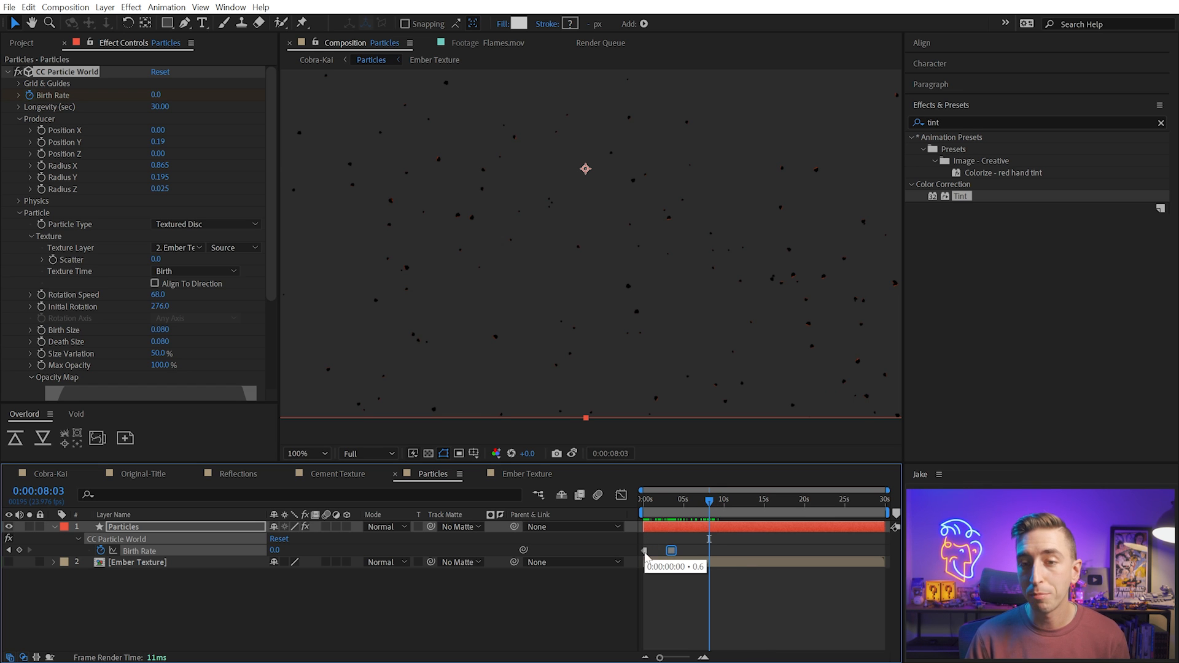
{"action": "left_click_drag", "start_coordinate": [674, 501], "coordinate": [656, 552]}
{"action": "left_click_drag", "start_coordinate": [654, 501], "coordinate": [743, 515]}
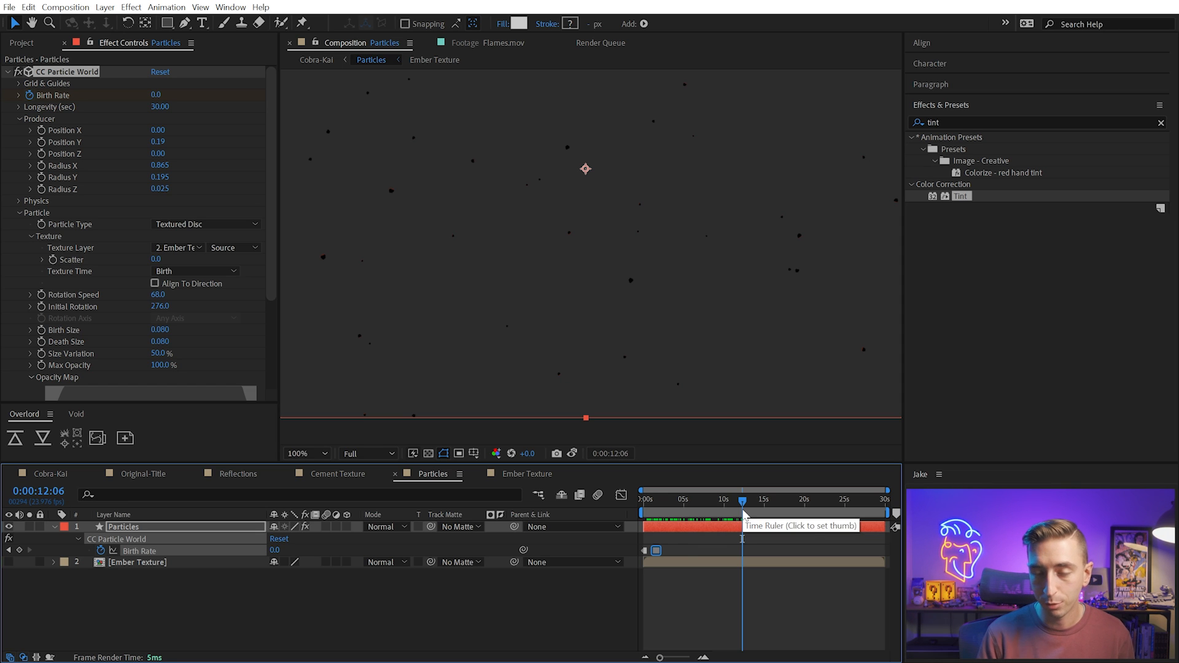
{"action": "left_click_drag", "start_coordinate": [667, 550], "coordinate": [686, 551]}
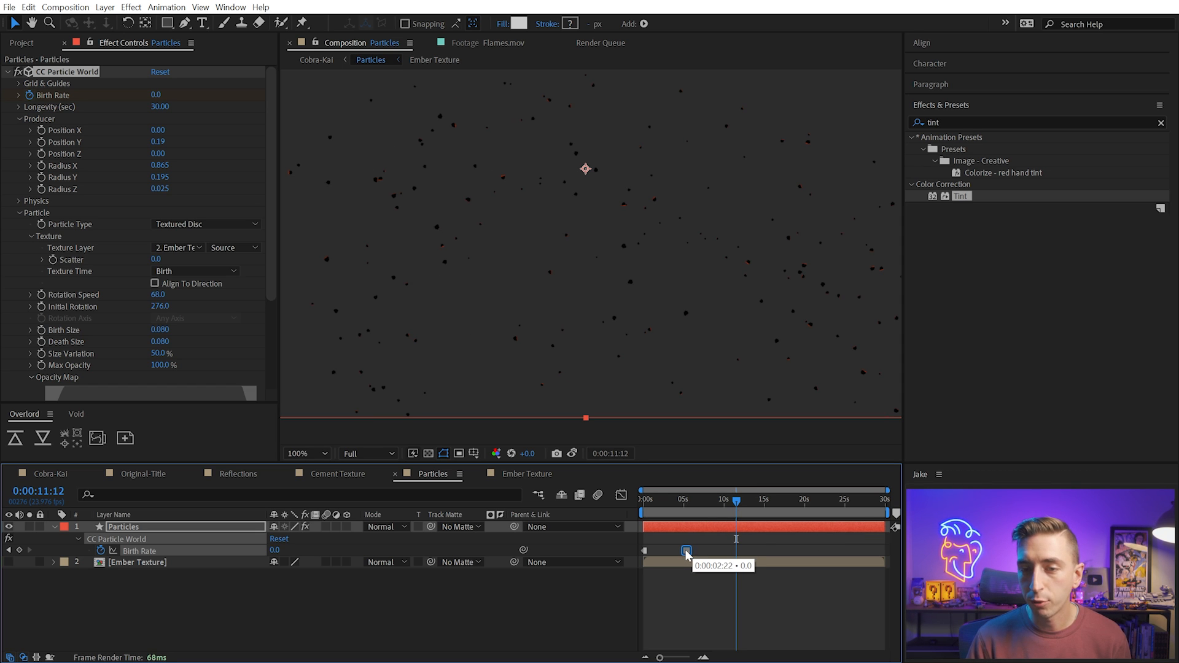
{"action": "left_click", "coordinate": [717, 500]}
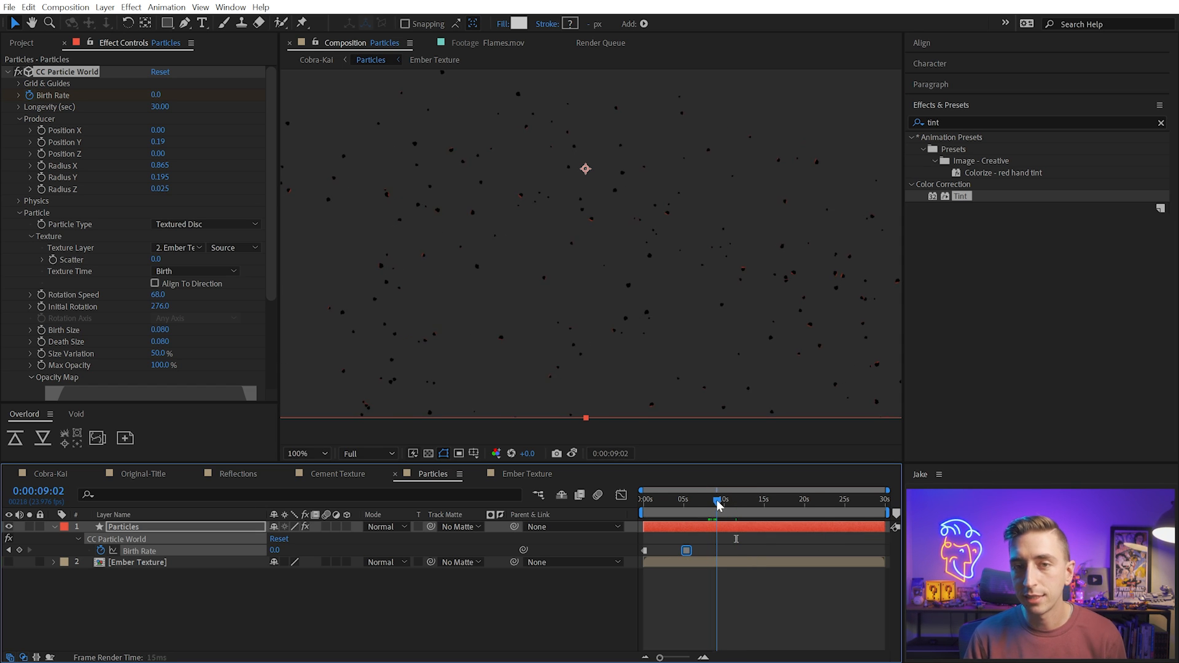
Set the first Birth Rate keyframe to 0.3, preview the particles, and set the Producer's Radius Z to 0.085
{"action": "double_click", "coordinate": [644, 551]}
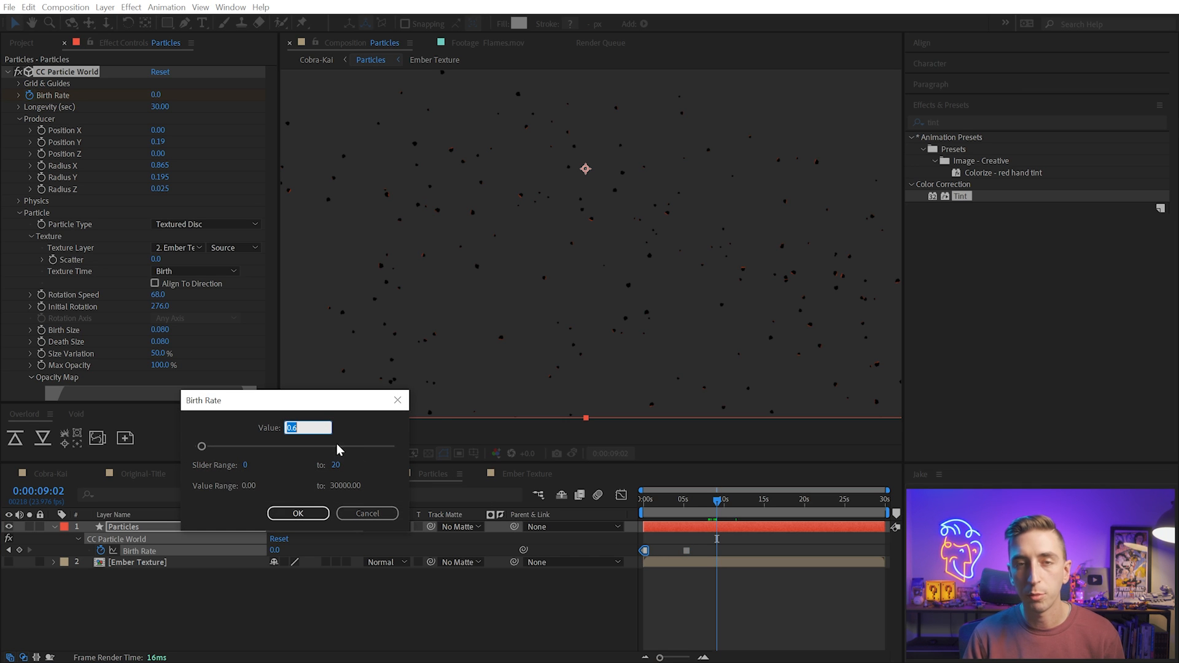
{"action": "left_click", "coordinate": [306, 429]}
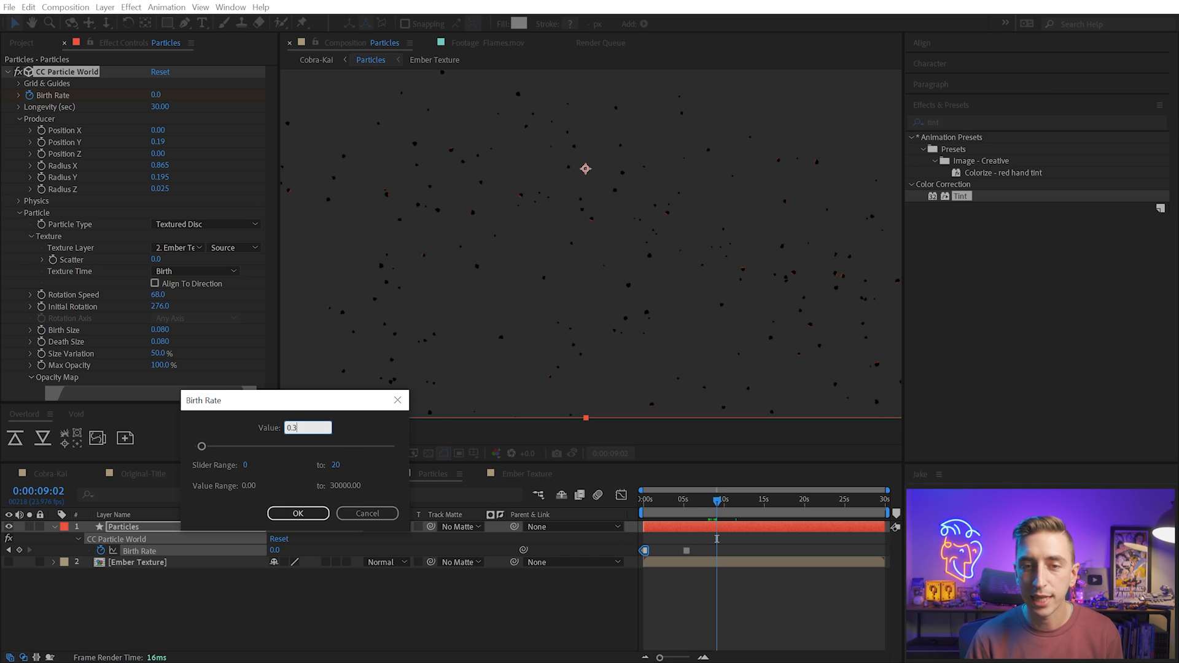
{"action": "type", "text": "3"}
{"action": "key", "text": "Return"}
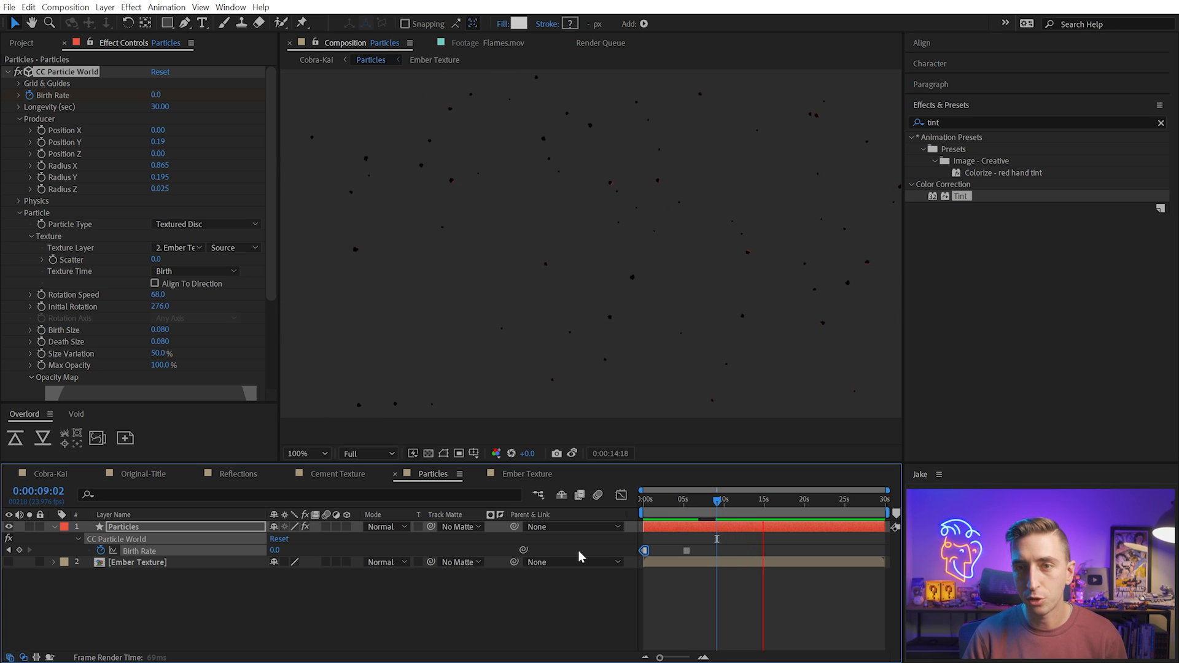
{"action": "key", "text": "space"}
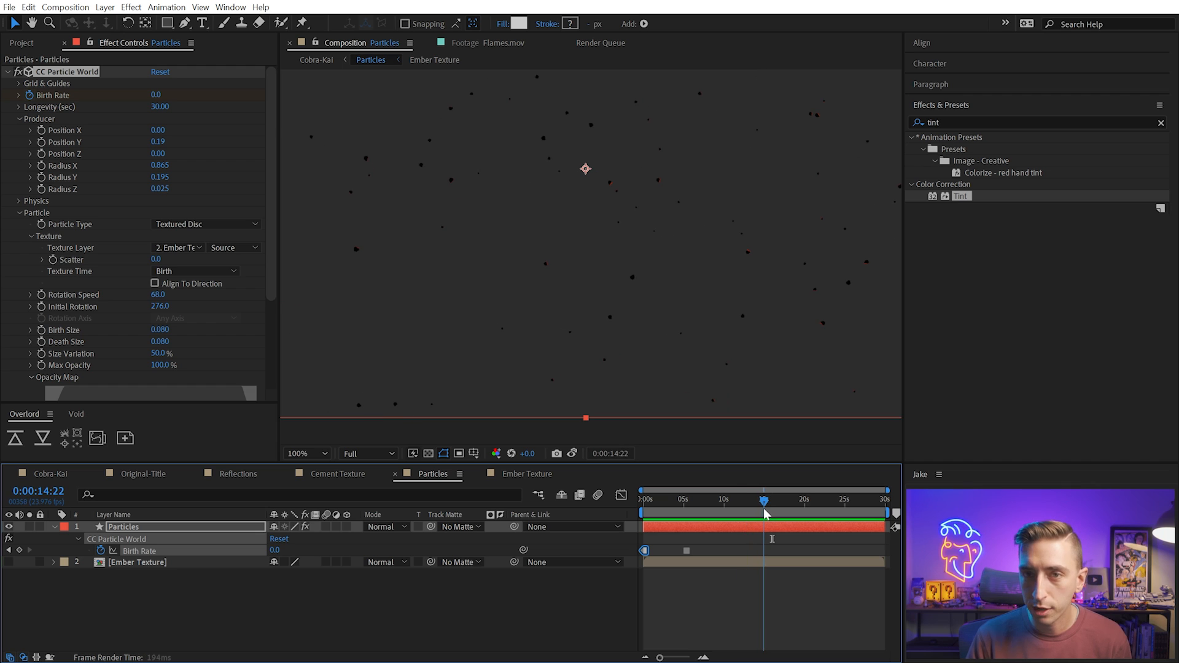
{"action": "left_click_drag", "start_coordinate": [161, 188], "coordinate": [165, 191]}
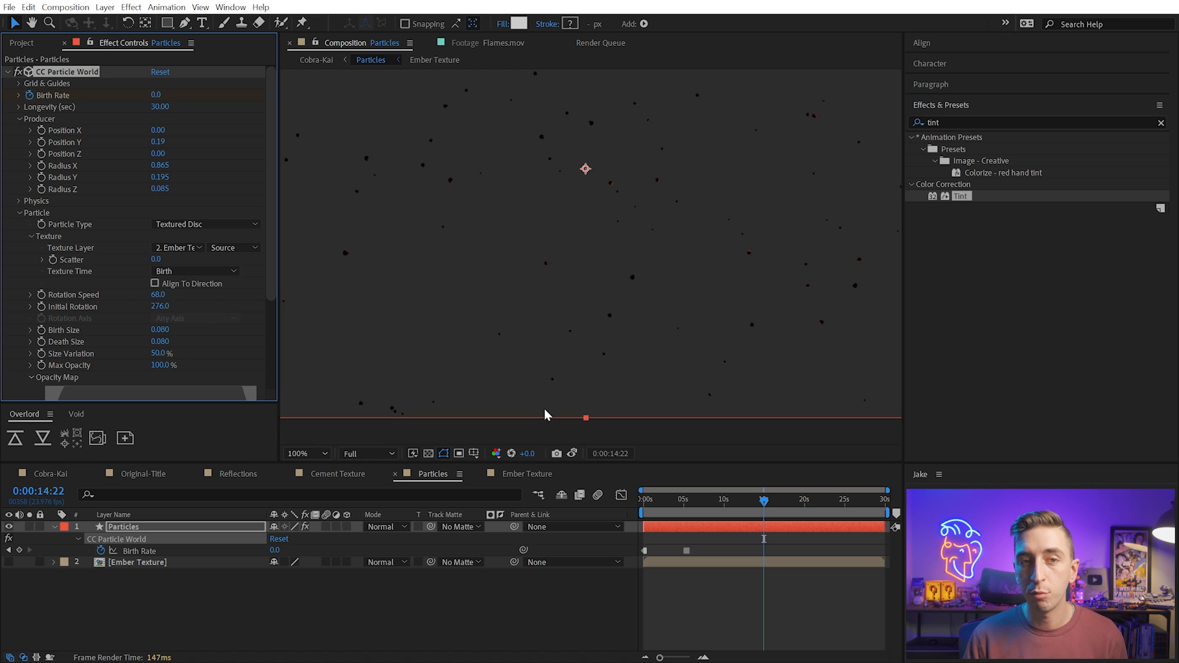
Add a one-node camera with the 35mm preset to the Particles composition
{"action": "left_click", "coordinate": [110, 8]}
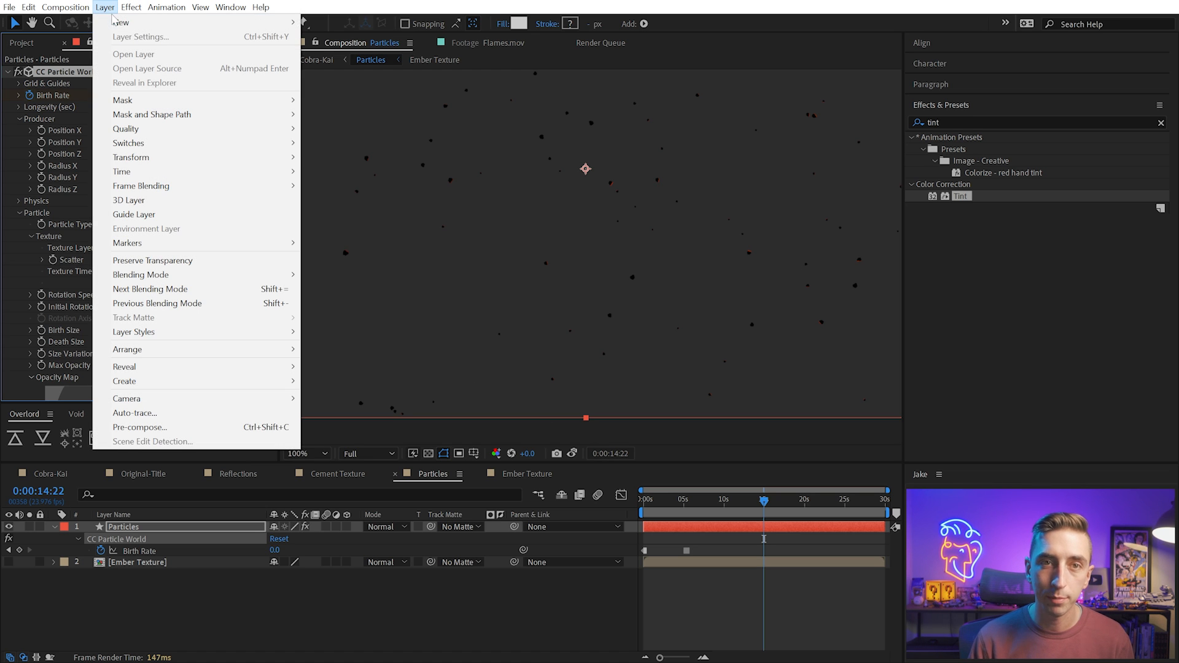
{"action": "mouse_move", "coordinate": [117, 23]}
{"action": "left_click", "coordinate": [352, 64]}
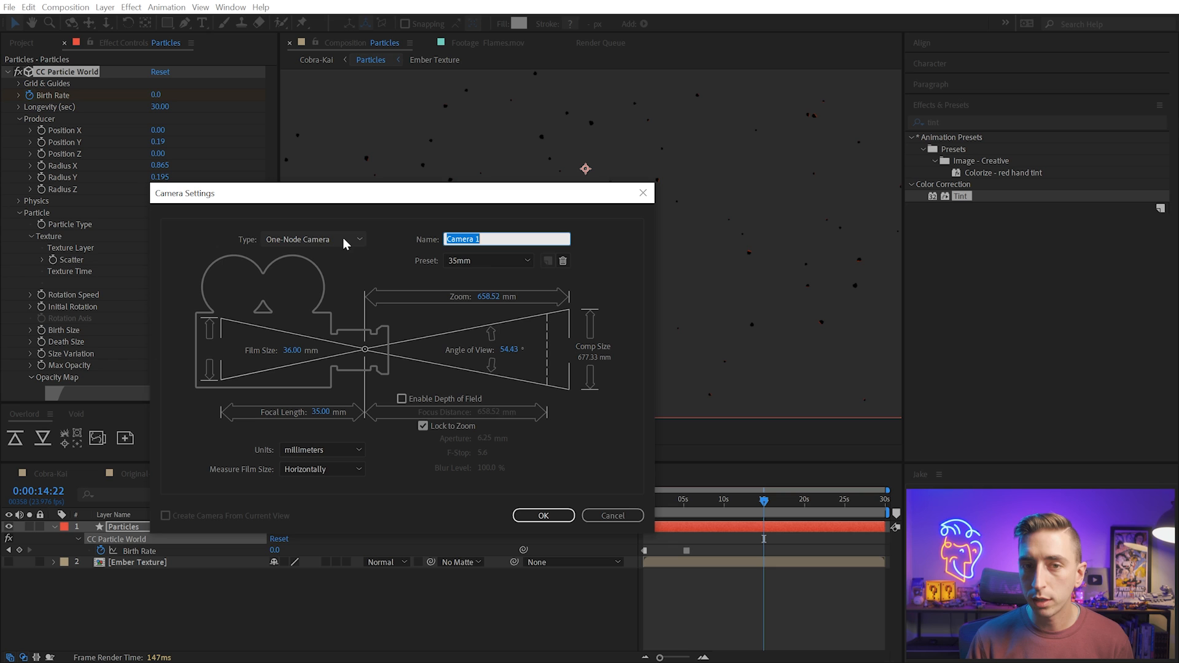
{"action": "left_click", "coordinate": [479, 263]}
{"action": "left_click", "coordinate": [487, 258]}
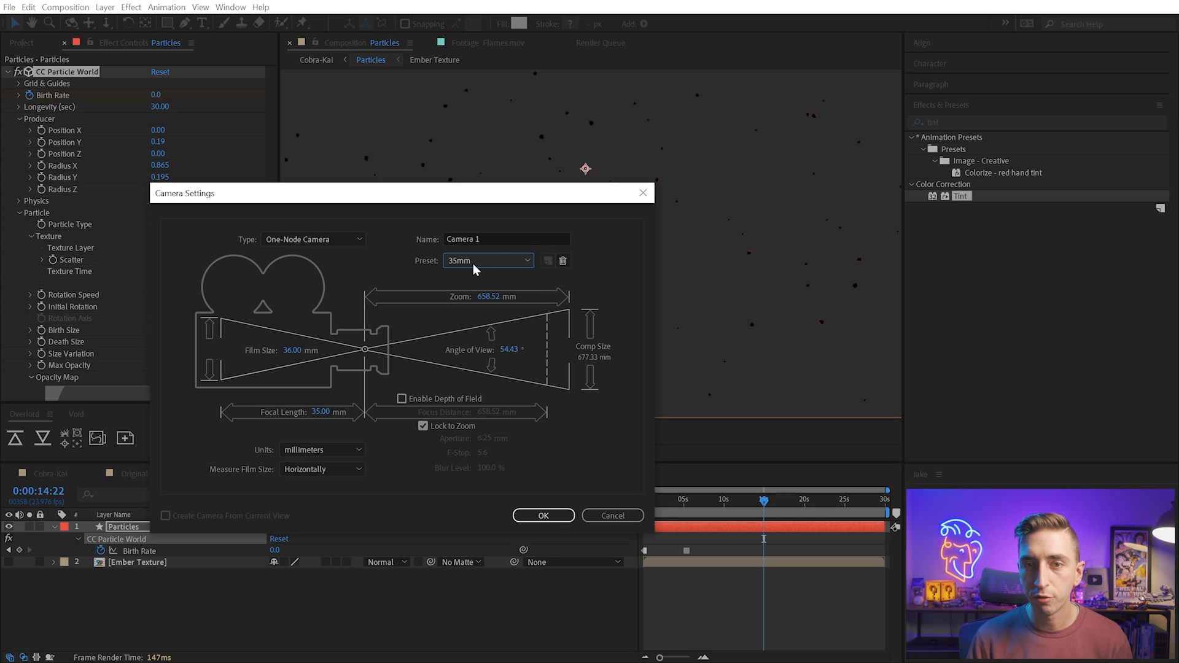
{"action": "left_click", "coordinate": [543, 516]}
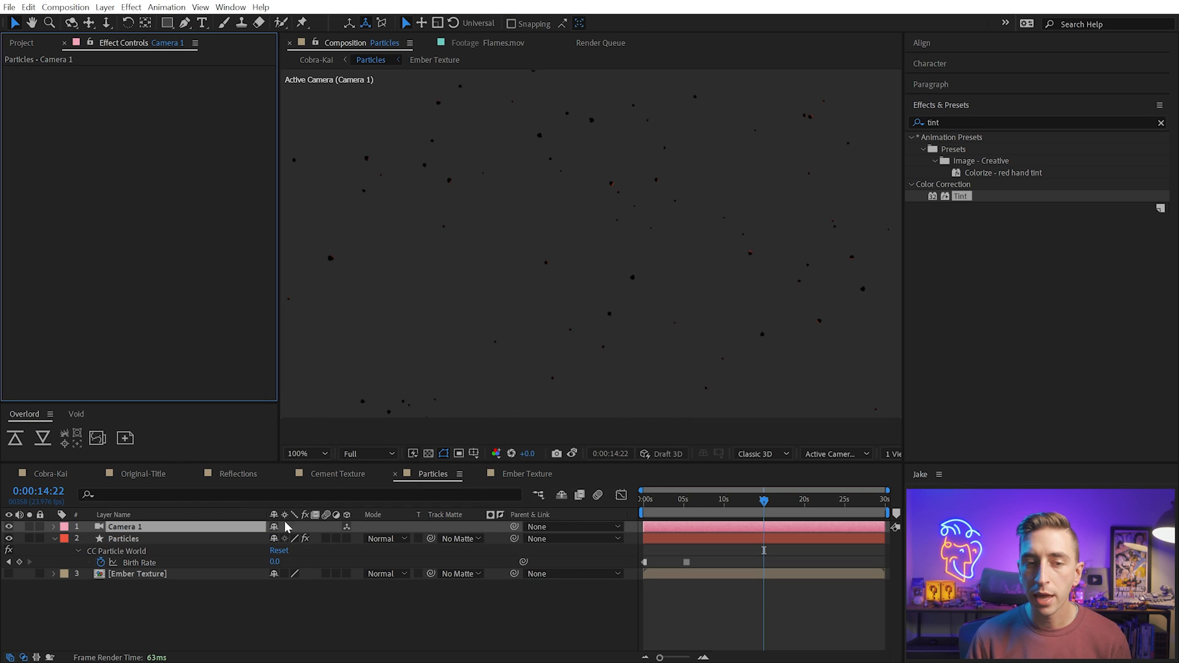
Test dollying the camera through the particles and keyframe Camera 1's Position at the start of the timeline
{"action": "key", "text": "c"}
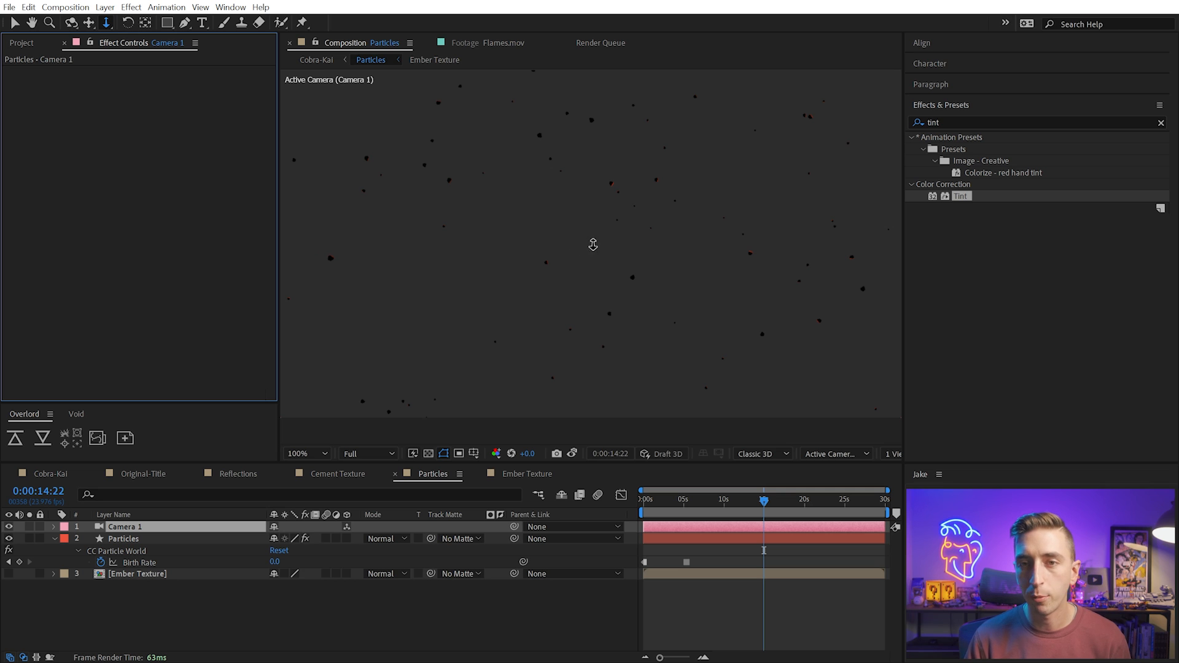
{"action": "left_click_drag", "start_coordinate": [661, 221], "coordinate": [669, 295]}
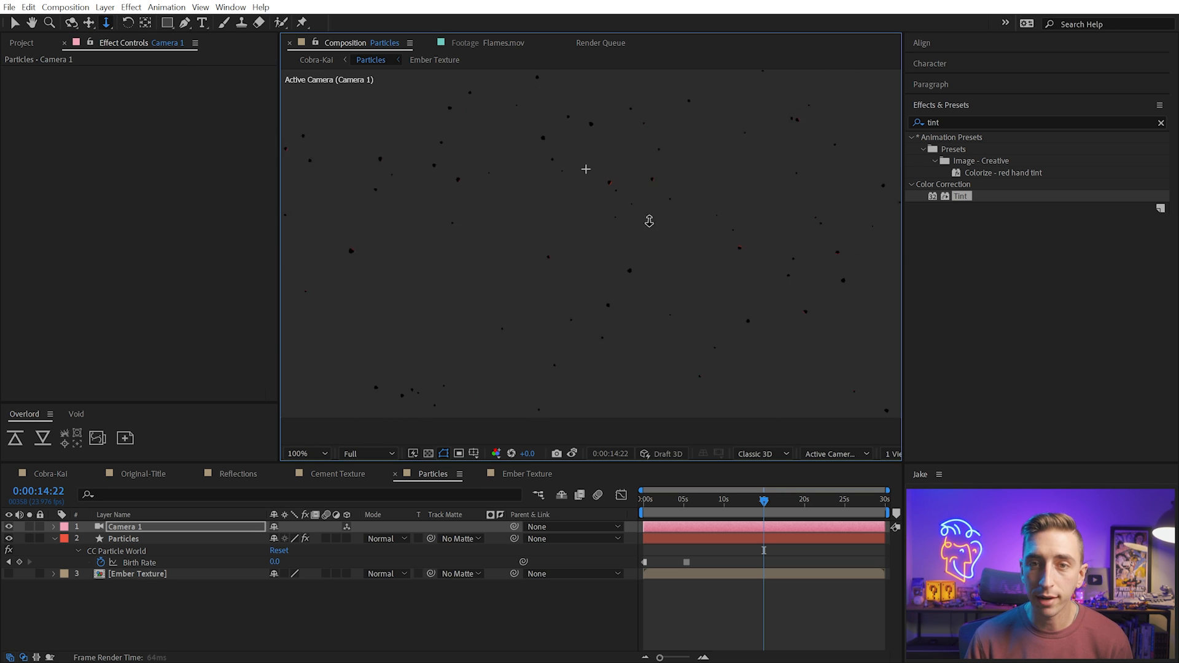
{"action": "left_click_drag", "start_coordinate": [736, 500], "coordinate": [639, 513]}
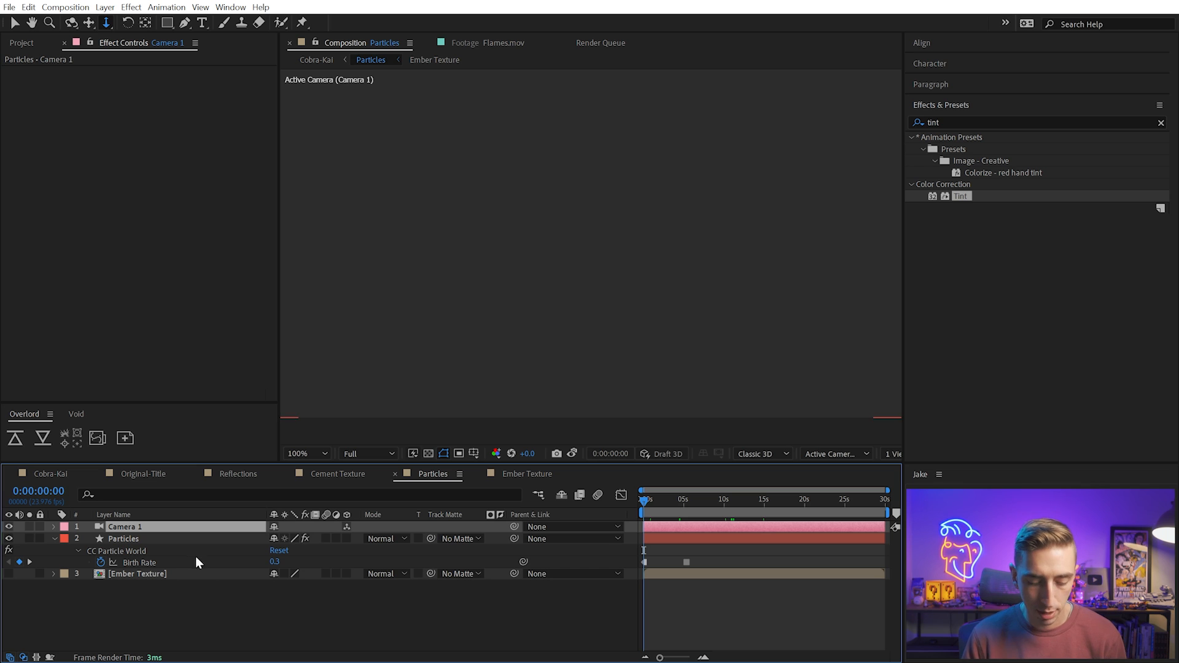
{"action": "key", "text": "p"}
{"action": "left_click", "coordinate": [89, 538]}
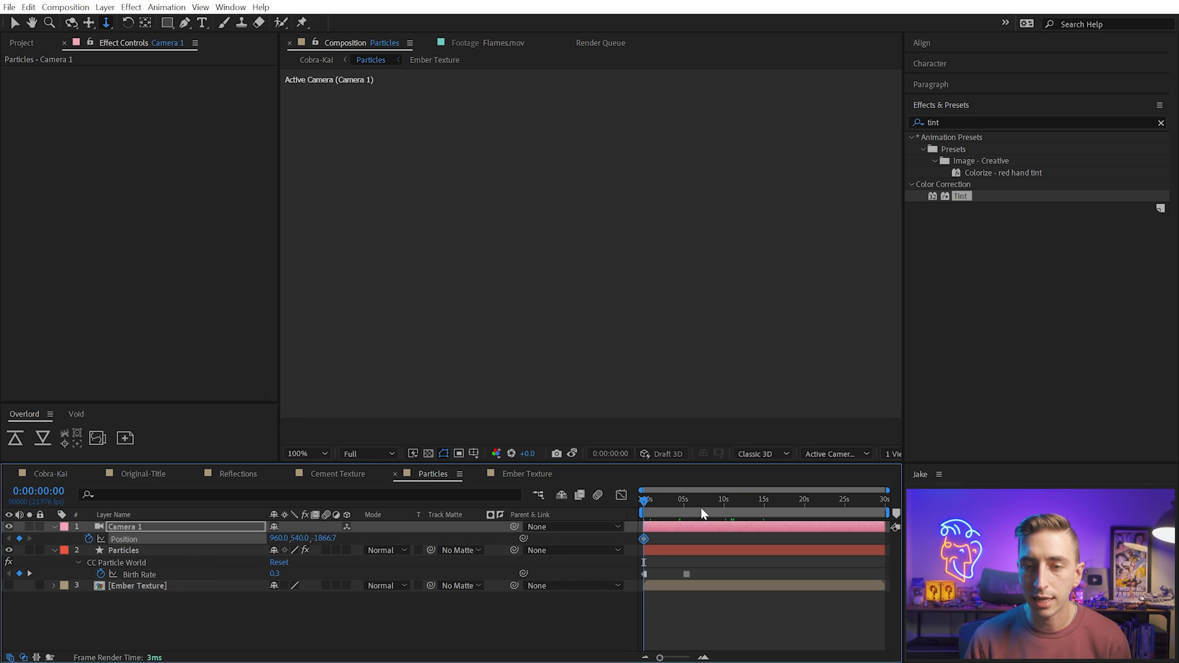
Dolly the camera in at 0:00:29:23 to create the ending Position keyframe and preview the camera move from the start
{"action": "left_click_drag", "start_coordinate": [671, 507], "coordinate": [893, 515]}
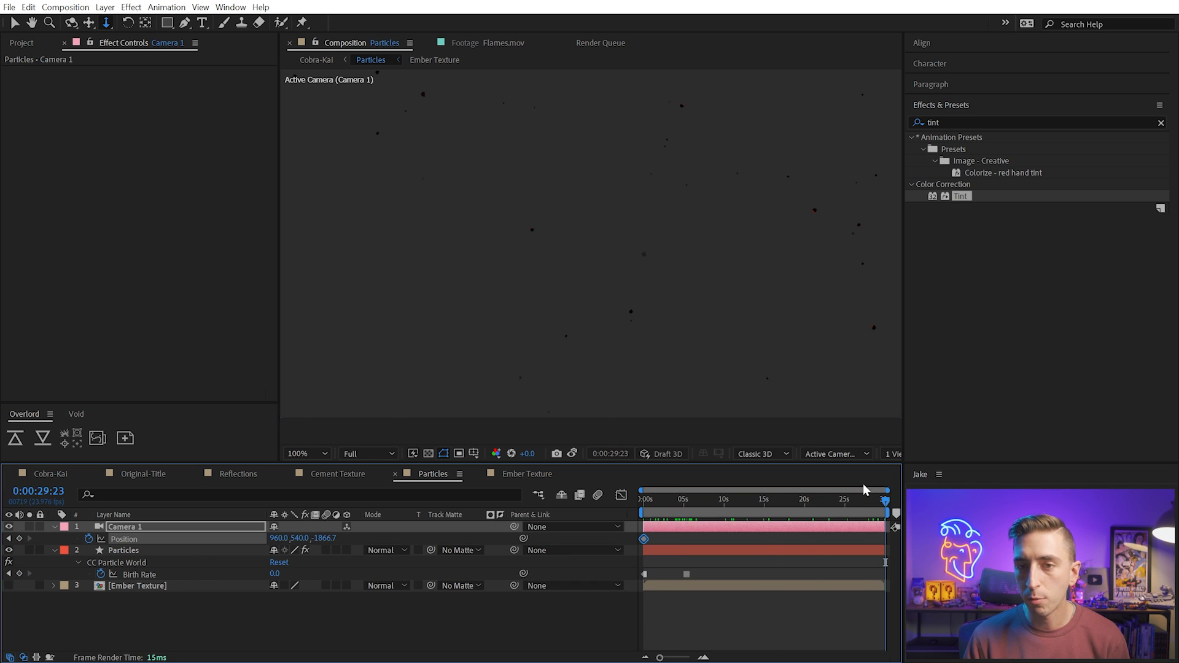
{"action": "left_click_drag", "start_coordinate": [588, 237], "coordinate": [616, 184]}
{"action": "left_click_drag", "start_coordinate": [885, 499], "coordinate": [603, 486]}
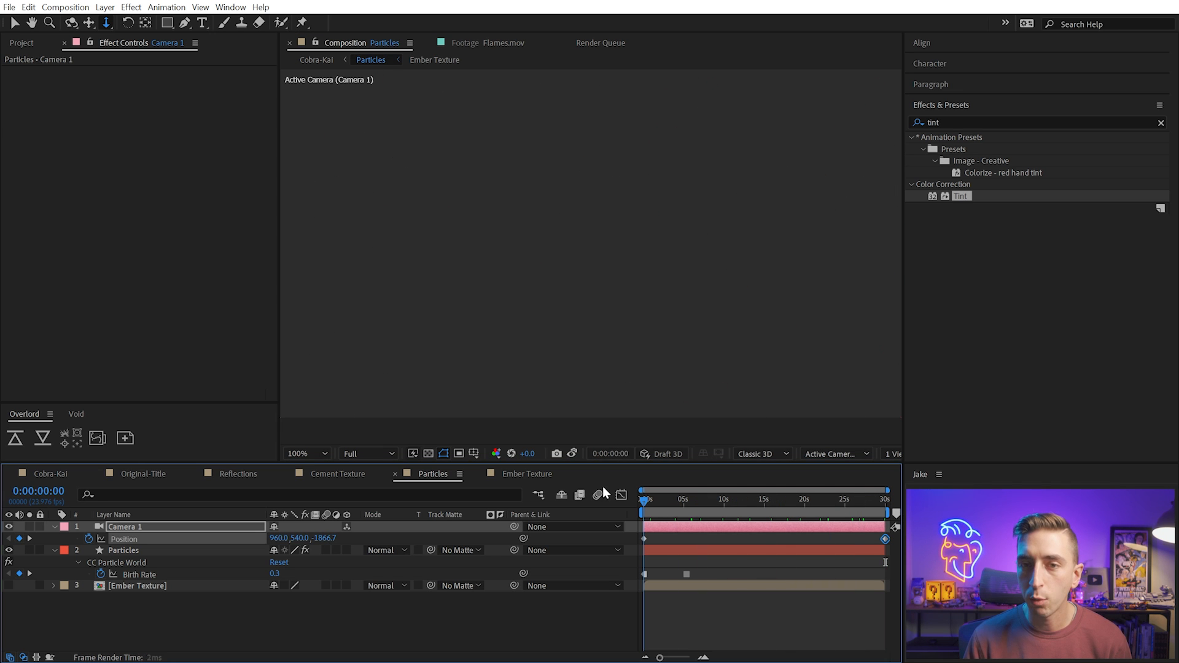
{"action": "key", "text": "space"}
{"action": "left_click", "coordinate": [708, 504]}
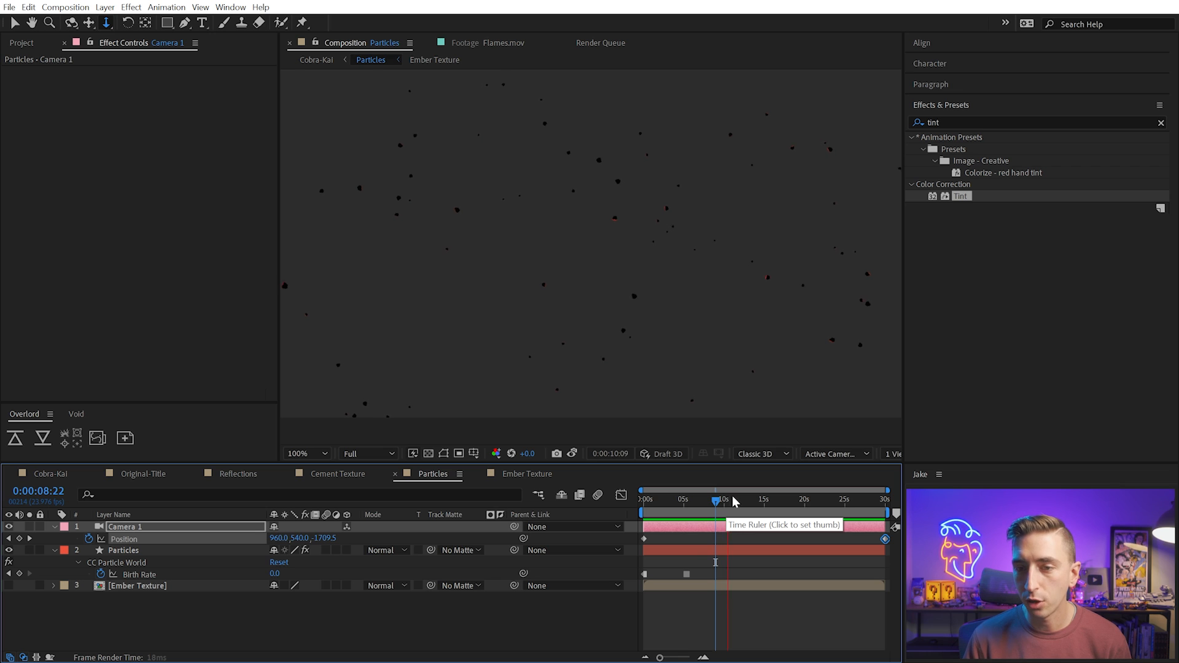
Dolly the camera farther back at the starting Position keyframe and preview the stronger push-in from about 8 seconds
{"action": "left_click_drag", "start_coordinate": [709, 503], "coordinate": [622, 501]}
{"action": "left_click_drag", "start_coordinate": [590, 214], "coordinate": [598, 290]}
{"action": "left_click_drag", "start_coordinate": [656, 503], "coordinate": [712, 504]}
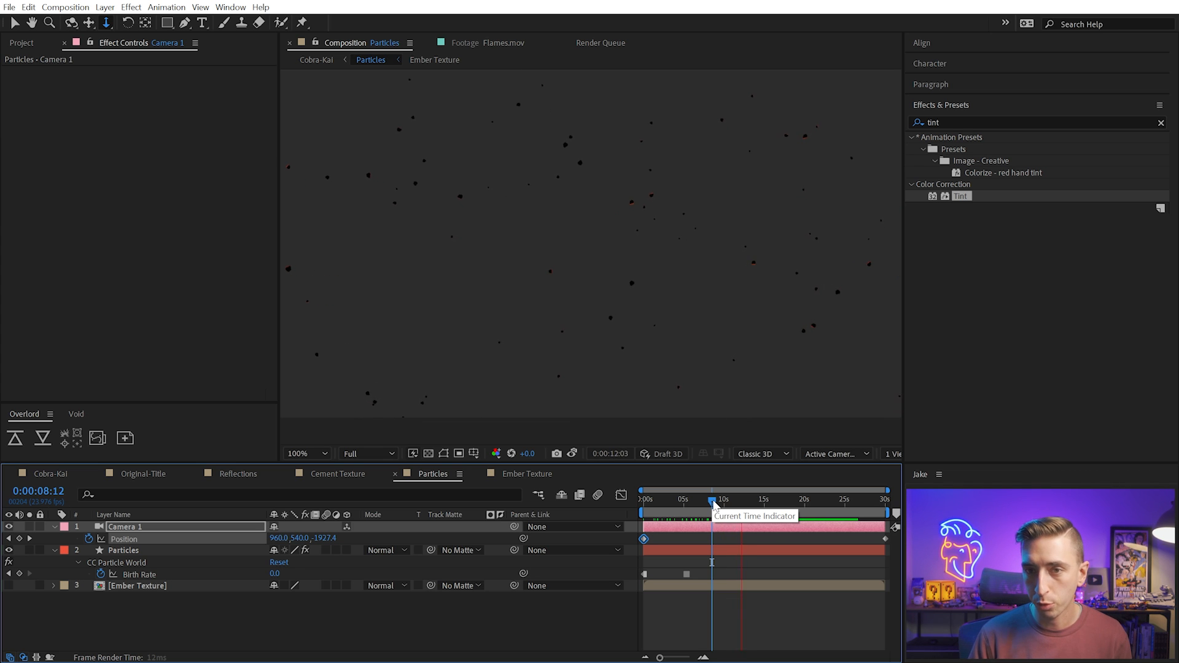
{"action": "key", "text": "space"}
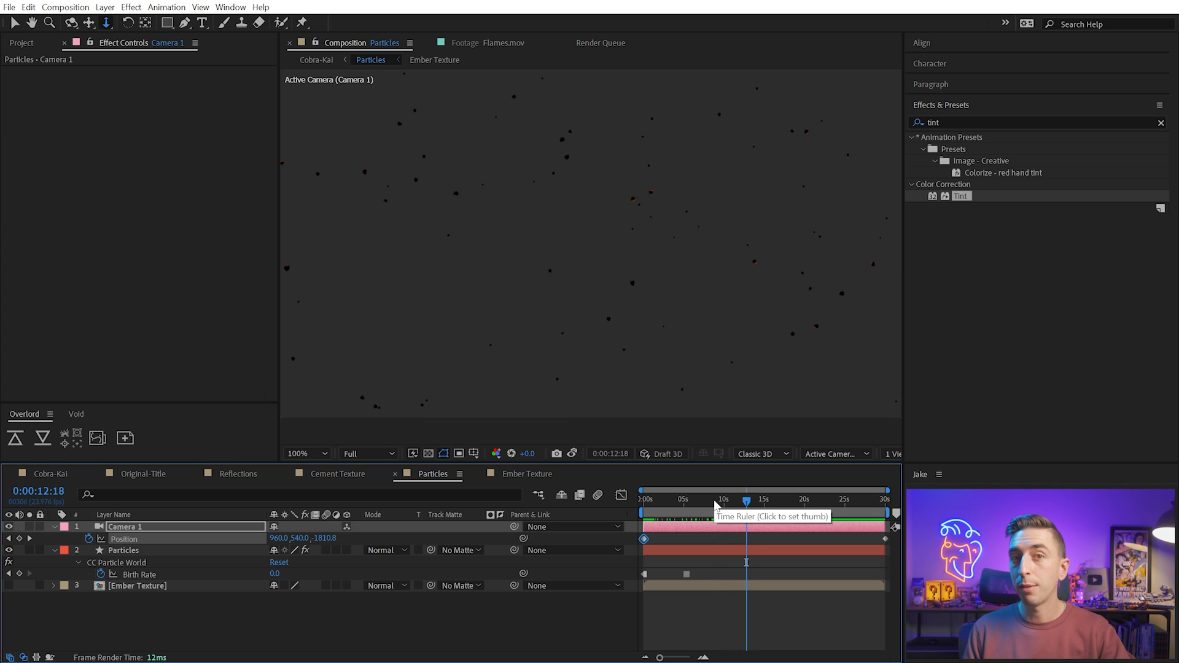
Examine the embers in the Original-Title reference at around 3 seconds with the viewer exposure raised
{"action": "left_click", "coordinate": [144, 474]}
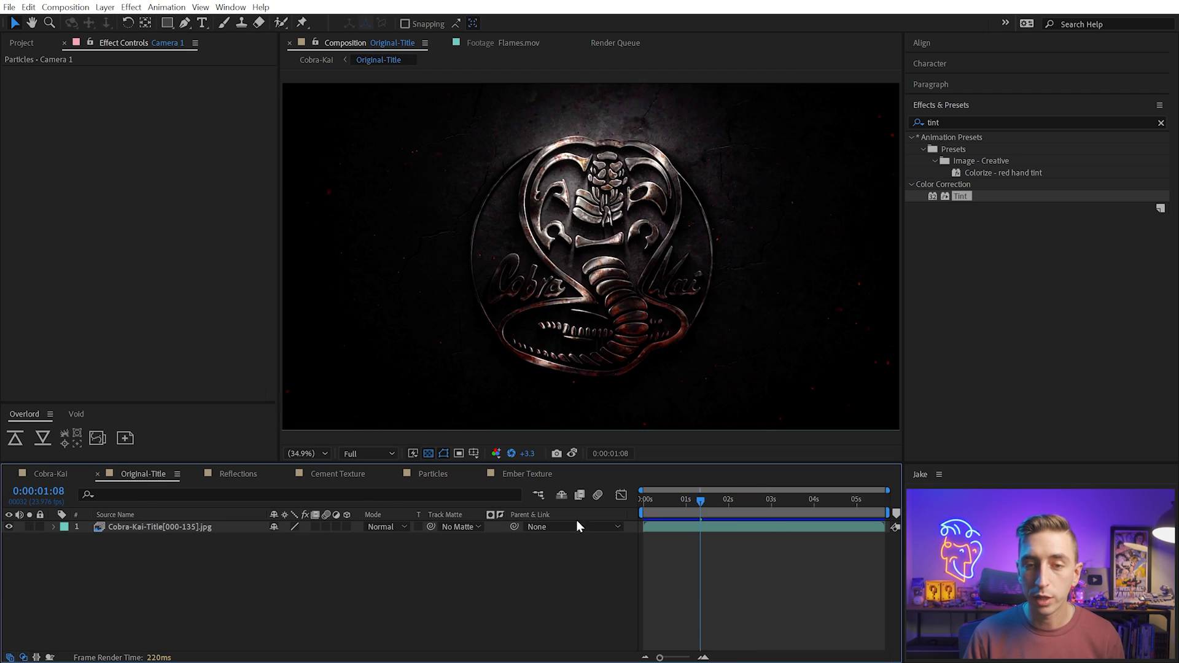
{"action": "key", "text": "space"}
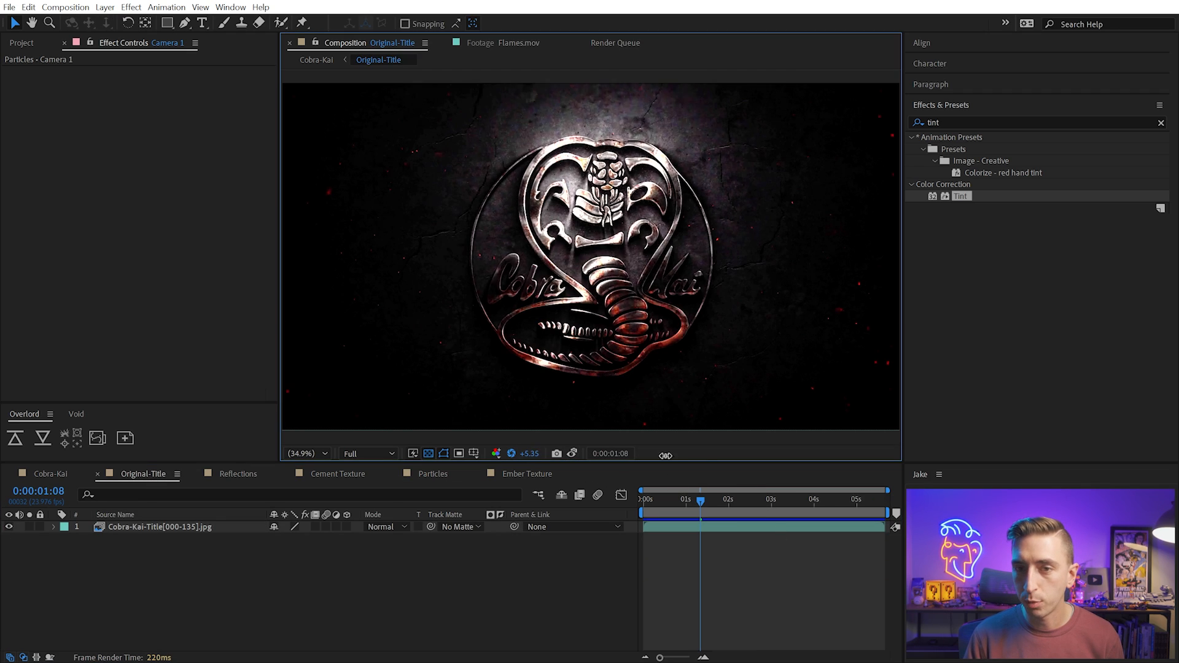
{"action": "mouse_move", "coordinate": [775, 502]}
{"action": "left_mouse_down"}
{"action": "mouse_move", "coordinate": [797, 498]}
{"action": "mouse_move", "coordinate": [776, 496]}
{"action": "left_mouse_up"}
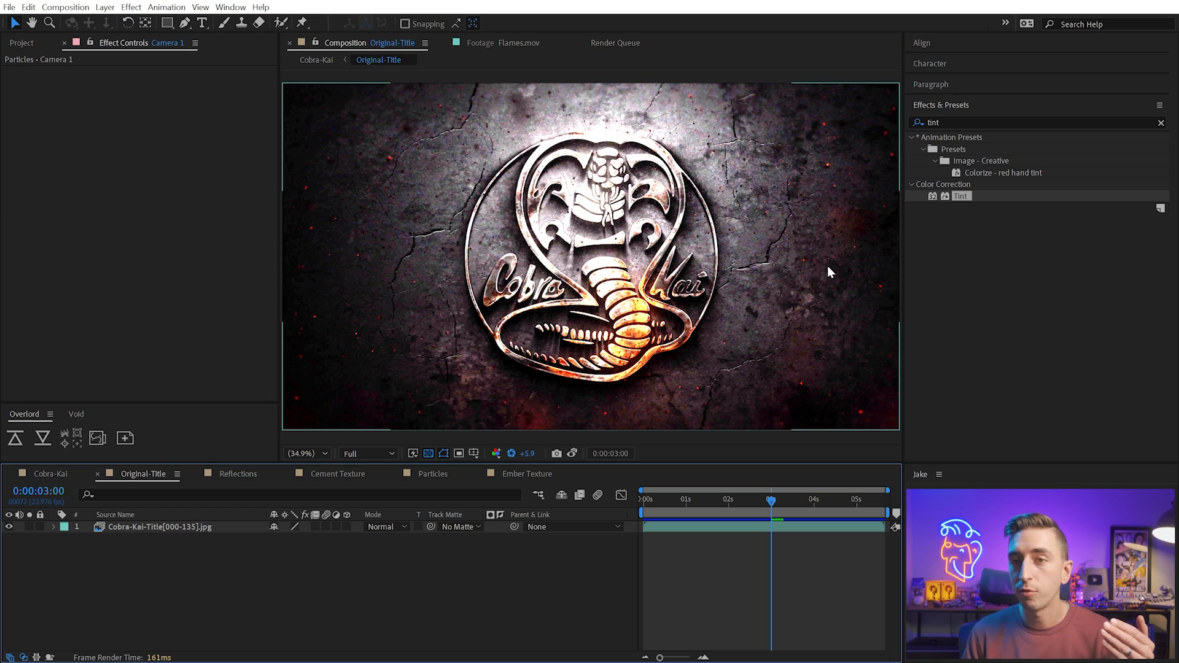
{"action": "mouse_move", "coordinate": [779, 502]}
{"action": "left_mouse_down"}
{"action": "mouse_move", "coordinate": [808, 507]}
{"action": "mouse_move", "coordinate": [781, 510]}
{"action": "left_mouse_up"}
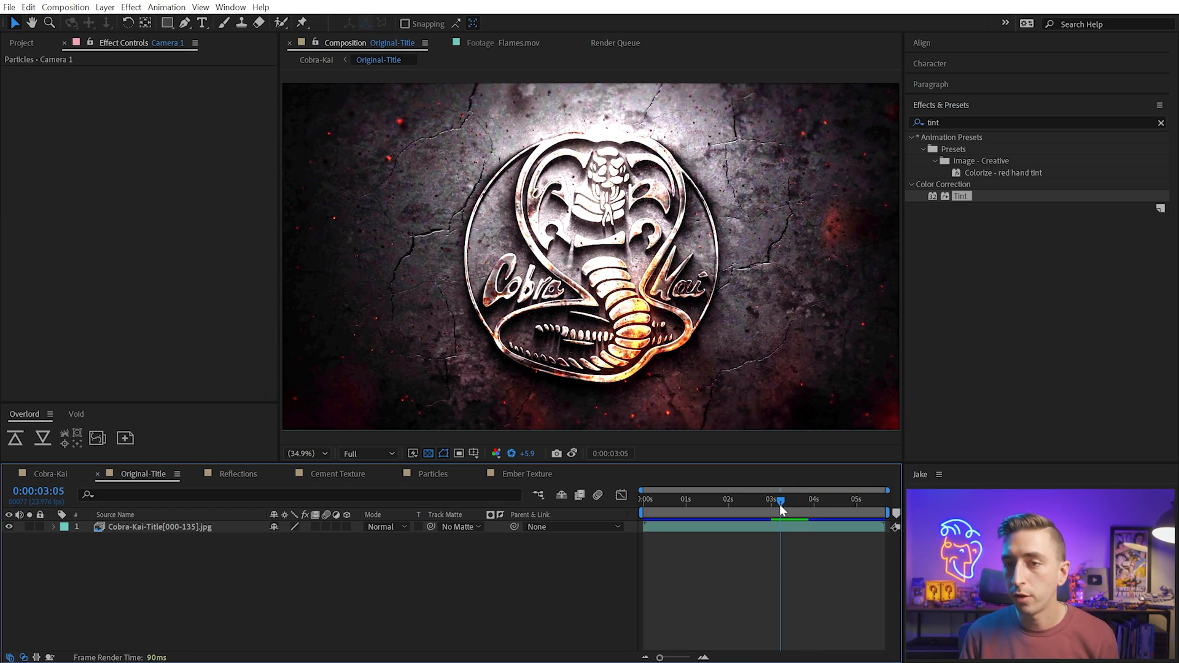
Return to the Particles composition, duplicate the Particles layer at about 13 seconds and rename the copy Particles Mid
{"action": "left_click", "coordinate": [435, 475]}
{"action": "left_click", "coordinate": [123, 530]}
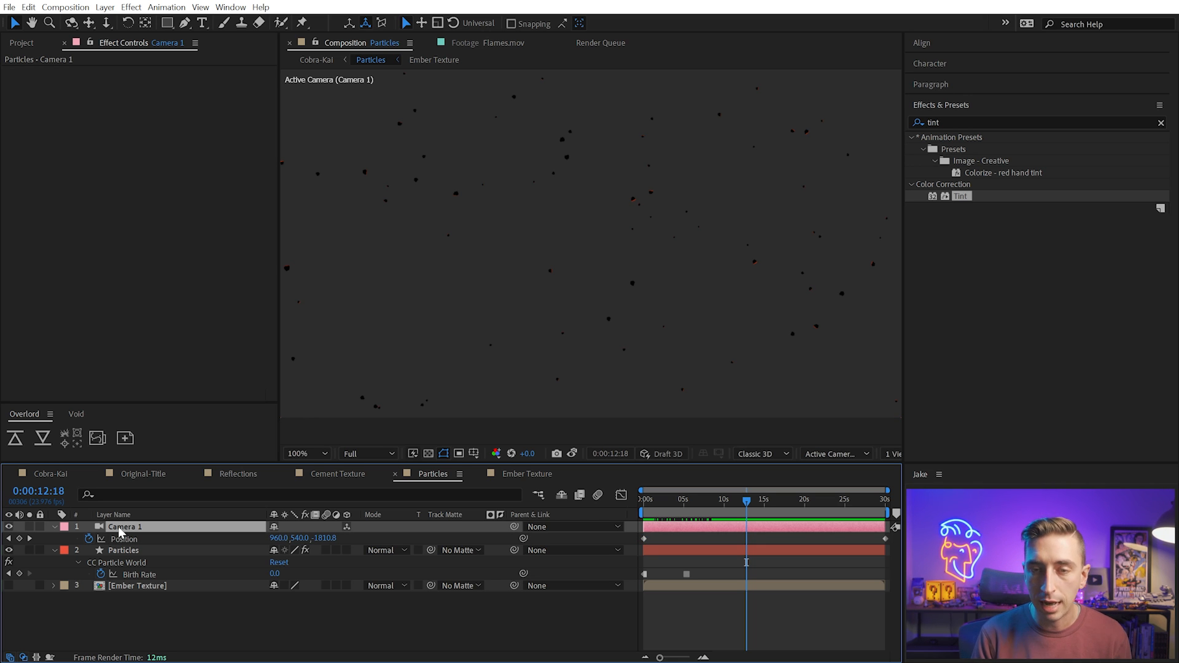
{"action": "key", "text": "shift+/"}
{"action": "left_click_drag", "start_coordinate": [706, 503], "coordinate": [755, 511]}
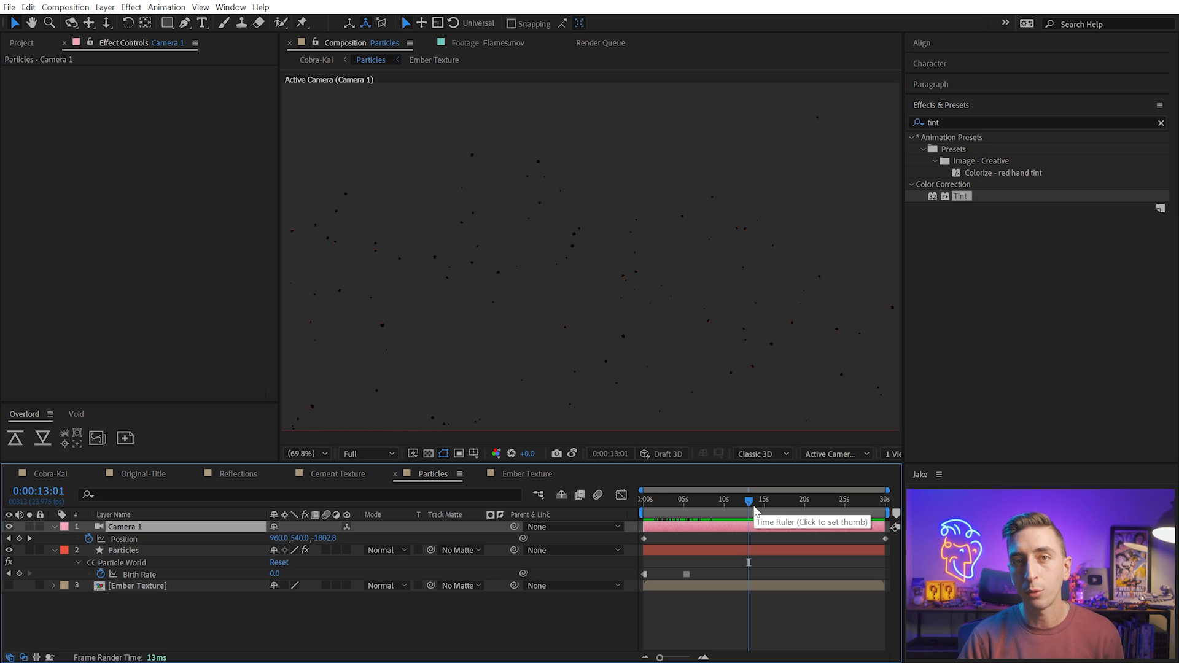
{"action": "left_click", "coordinate": [737, 552]}
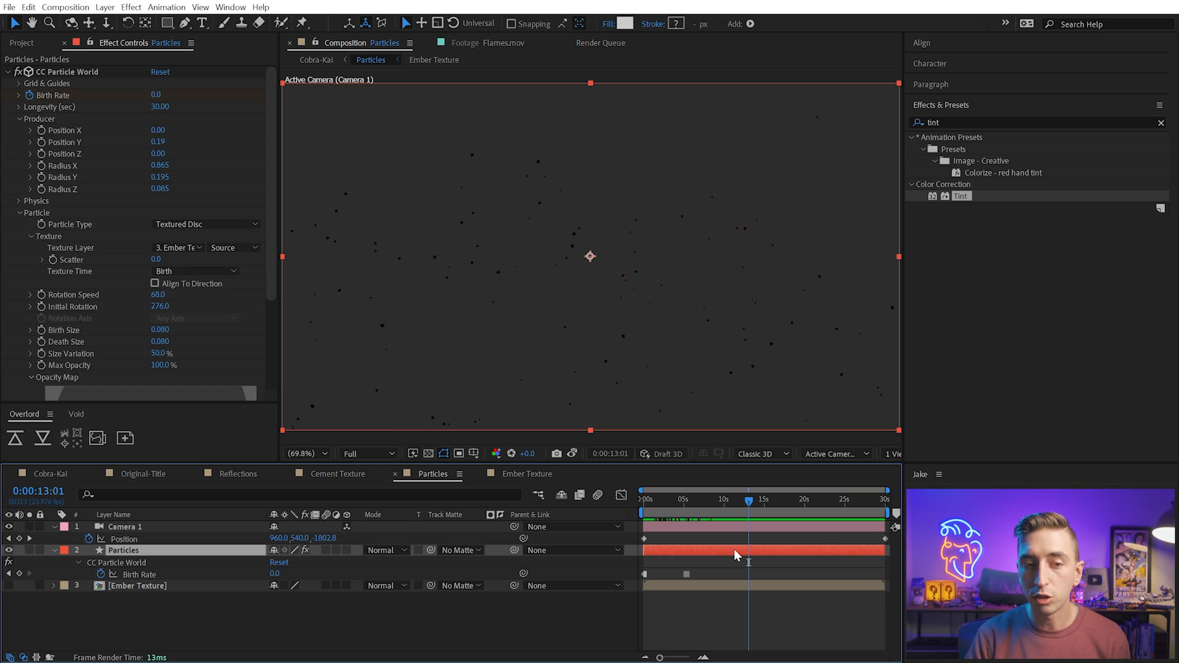
{"action": "key", "text": "ctrl+d"}
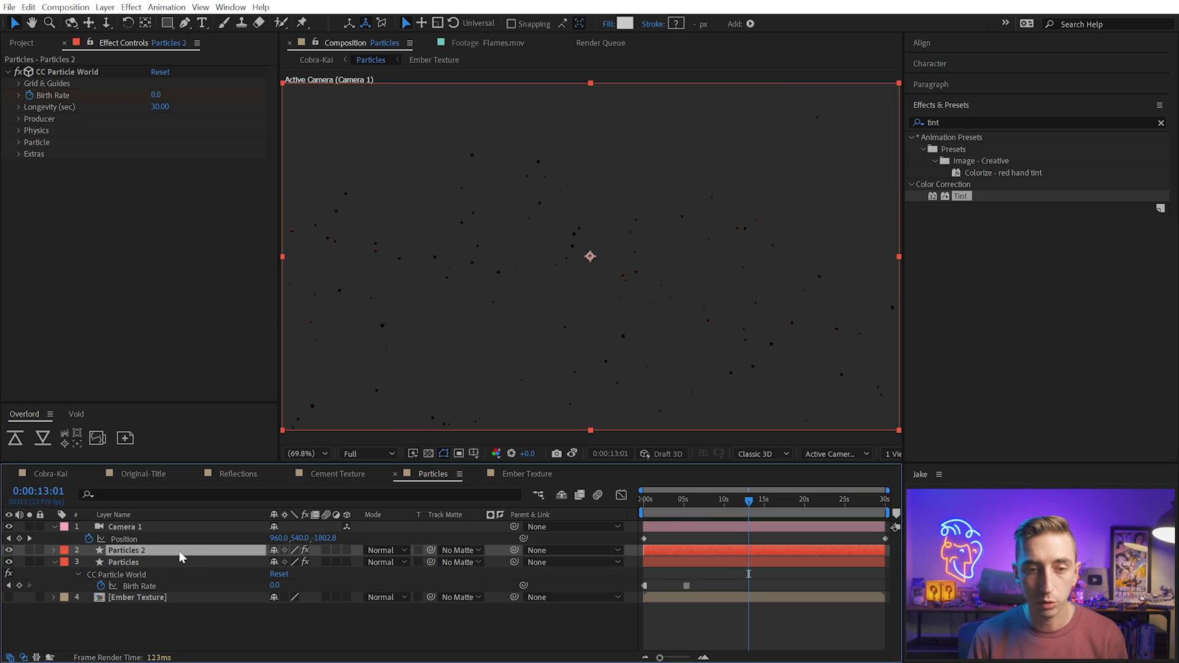
{"action": "key", "text": "Return"}
{"action": "left_click", "coordinate": [179, 551]}
{"action": "key", "text": "BackSpace"}
{"action": "type", "text": "Mid"}
{"action": "key", "text": "Return"}
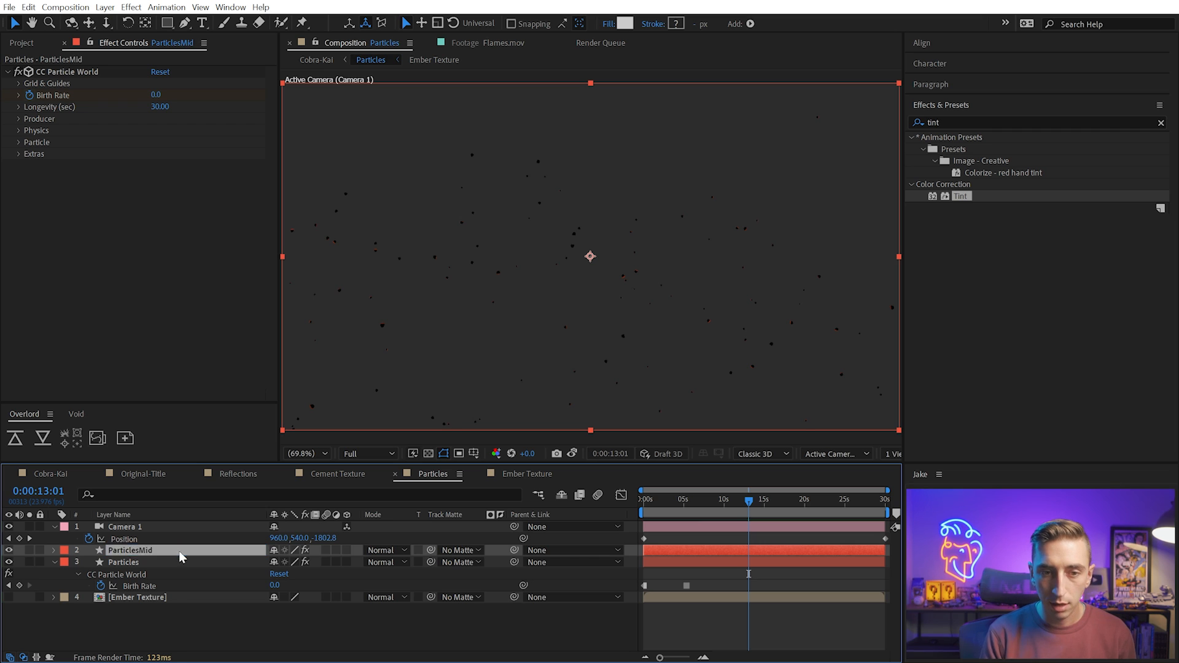
Rename the original Particles layer as Particles Wall
{"action": "left_click", "coordinate": [160, 562]}
{"action": "key", "text": "Return"}
{"action": "left_click", "coordinate": [160, 561]}
{"action": "type", "text": "W"}
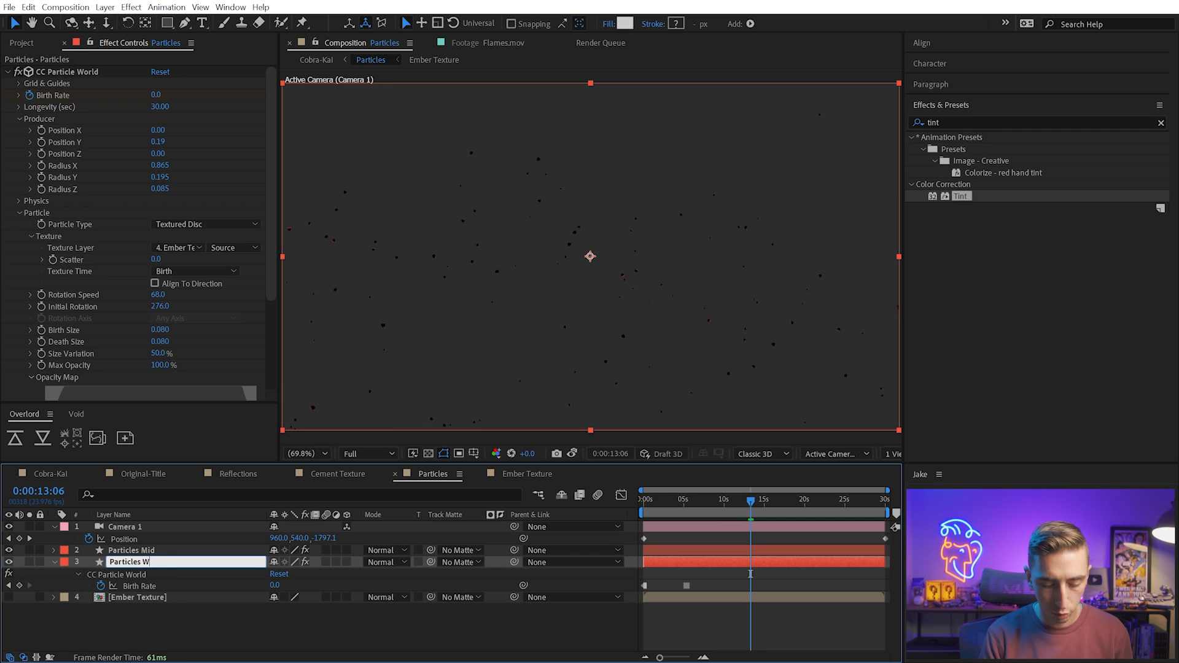
{"action": "type", "text": "all"}
{"action": "key", "text": "Return"}
Set the Producer's Position Z to -0.29 on the Particles Mid layer
{"action": "left_click", "coordinate": [141, 550]}
{"action": "left_click", "coordinate": [61, 172]}
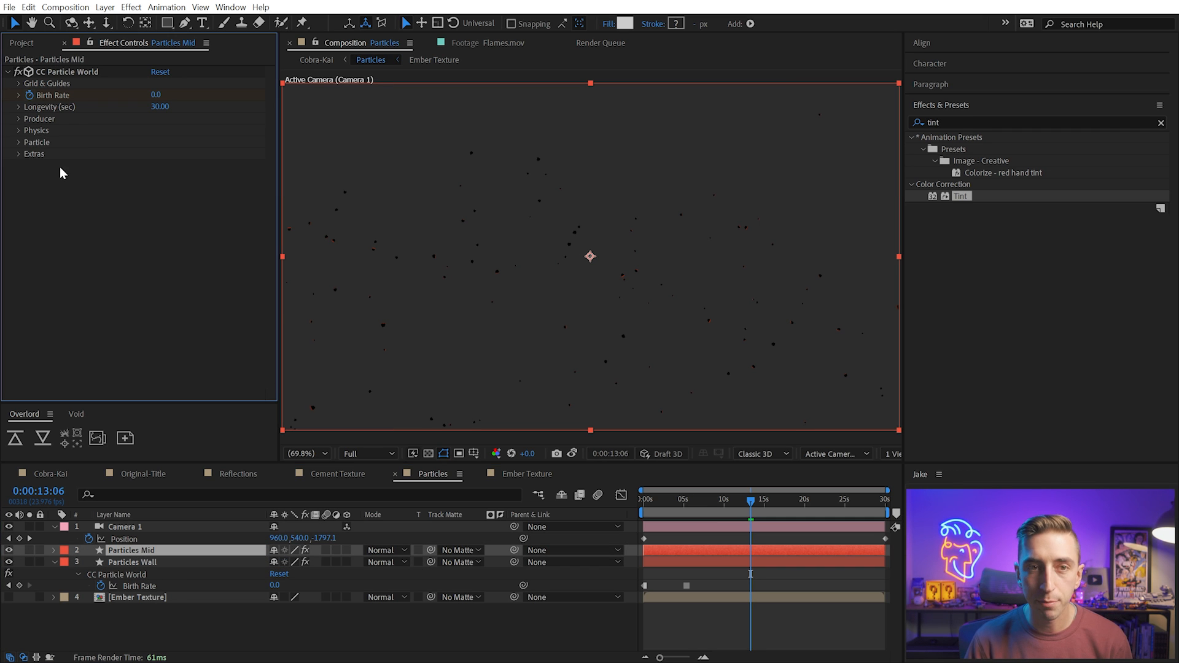
{"action": "left_click", "coordinate": [19, 120]}
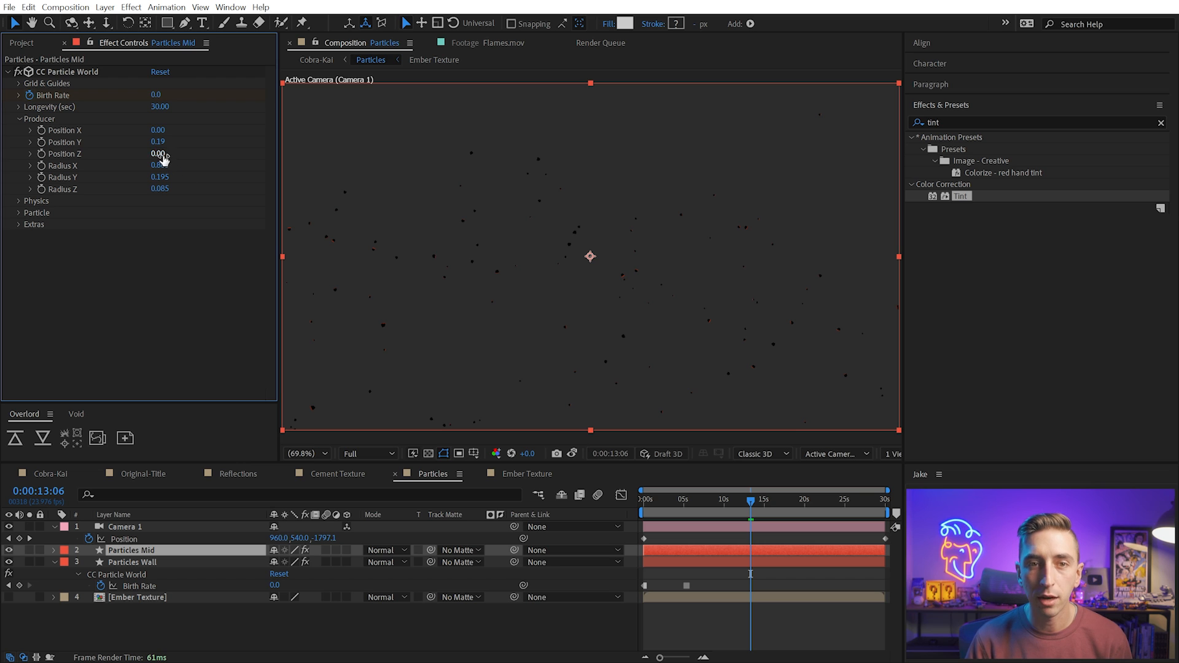
{"action": "left_click_drag", "start_coordinate": [163, 159], "coordinate": [141, 156]}
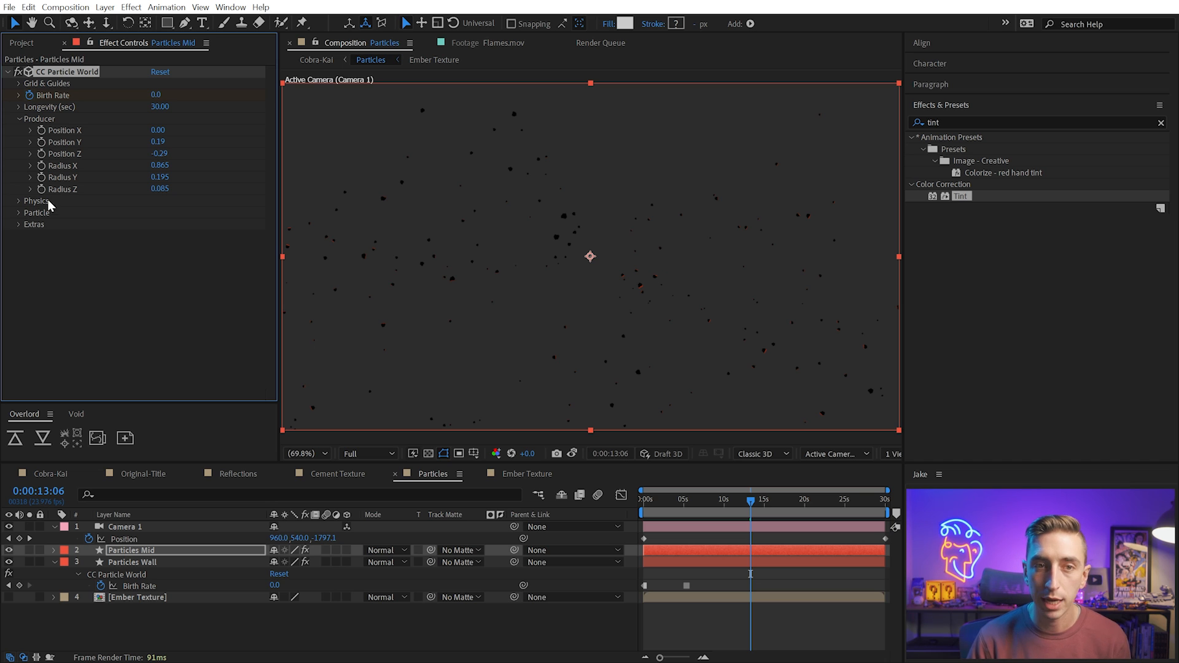
Set the Particles Mid layer's Random Seed to 180 and add a Fast Box Blur with a Blur Radius of 4
{"action": "left_click", "coordinate": [18, 224]}
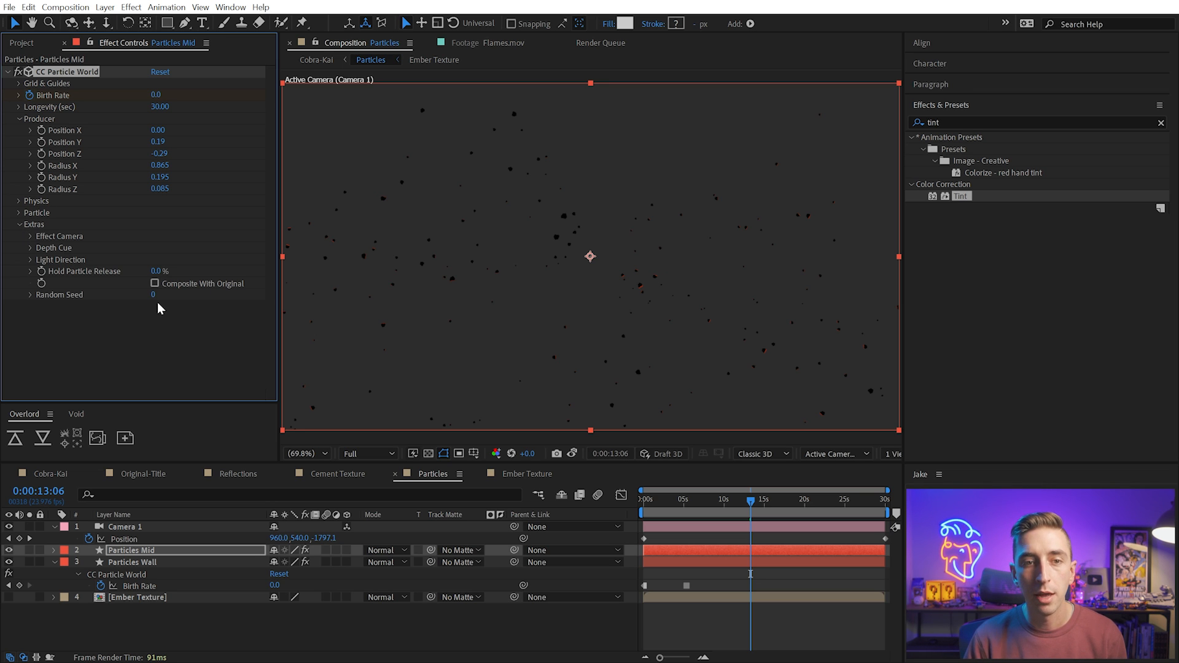
{"action": "left_click_drag", "start_coordinate": [155, 296], "coordinate": [165, 293]}
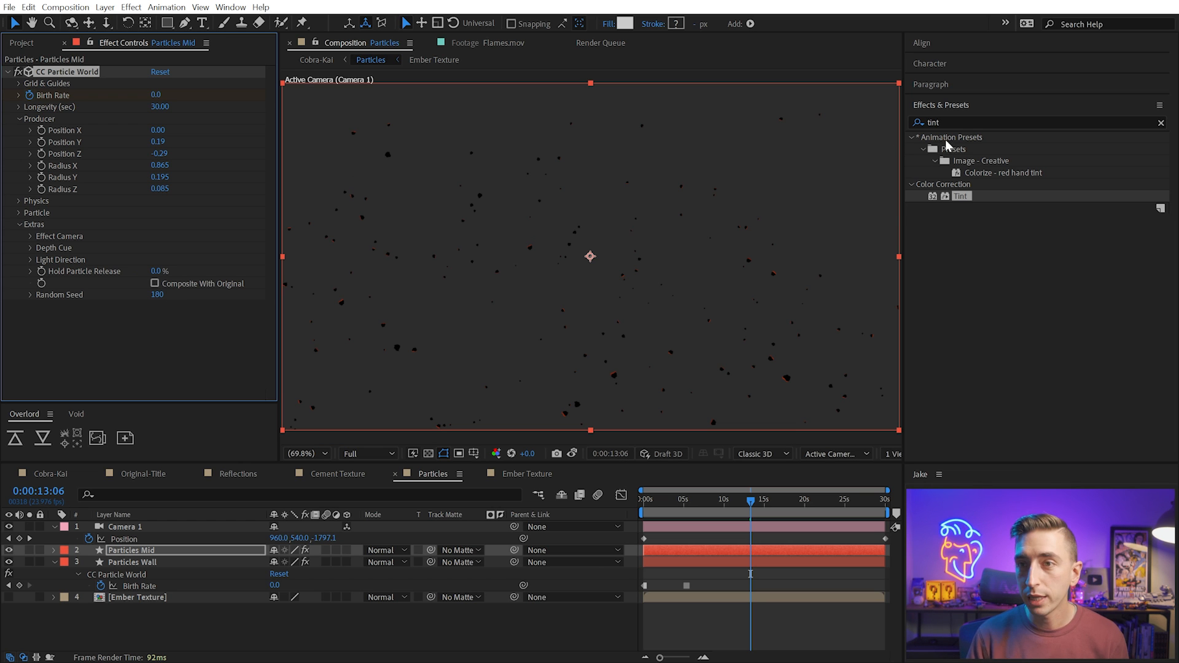
{"action": "left_click", "coordinate": [962, 122]}
{"action": "type", "text": "fast"}
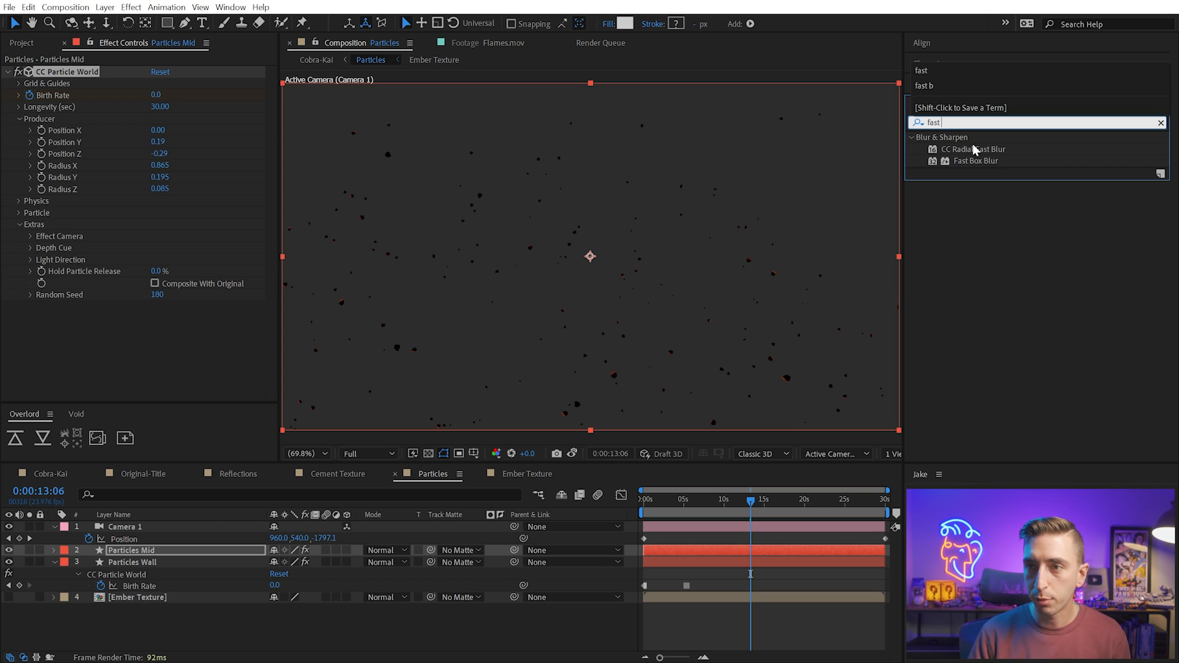
{"action": "left_click_drag", "start_coordinate": [977, 167], "coordinate": [80, 376]}
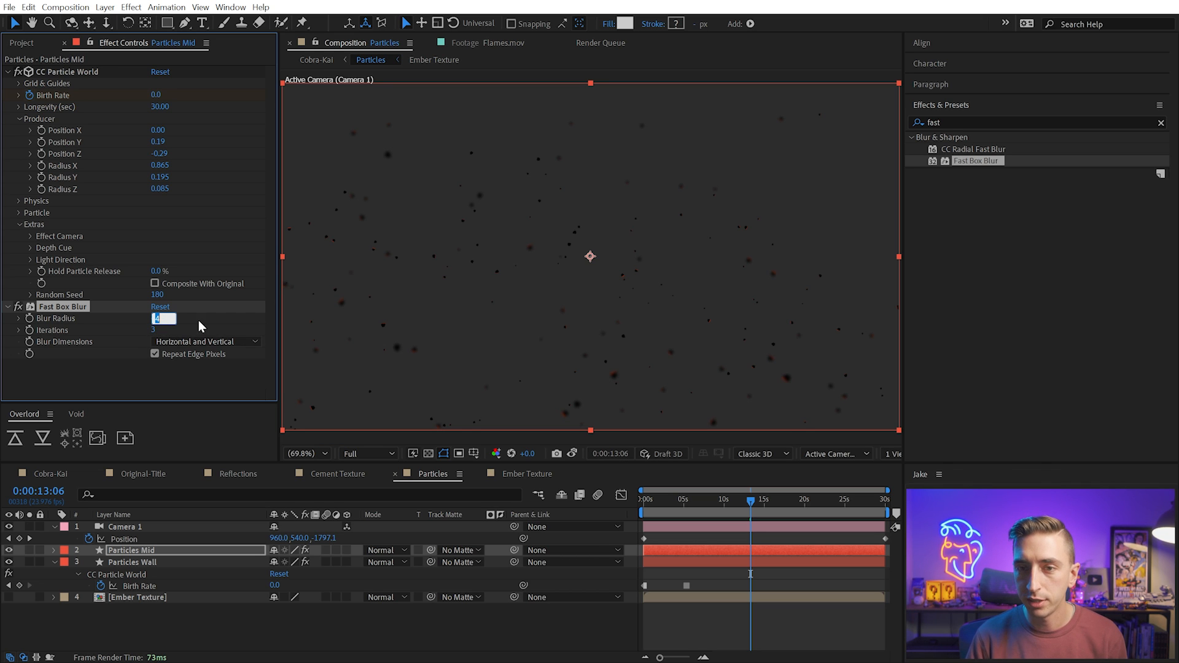
{"action": "key", "text": "Return"}
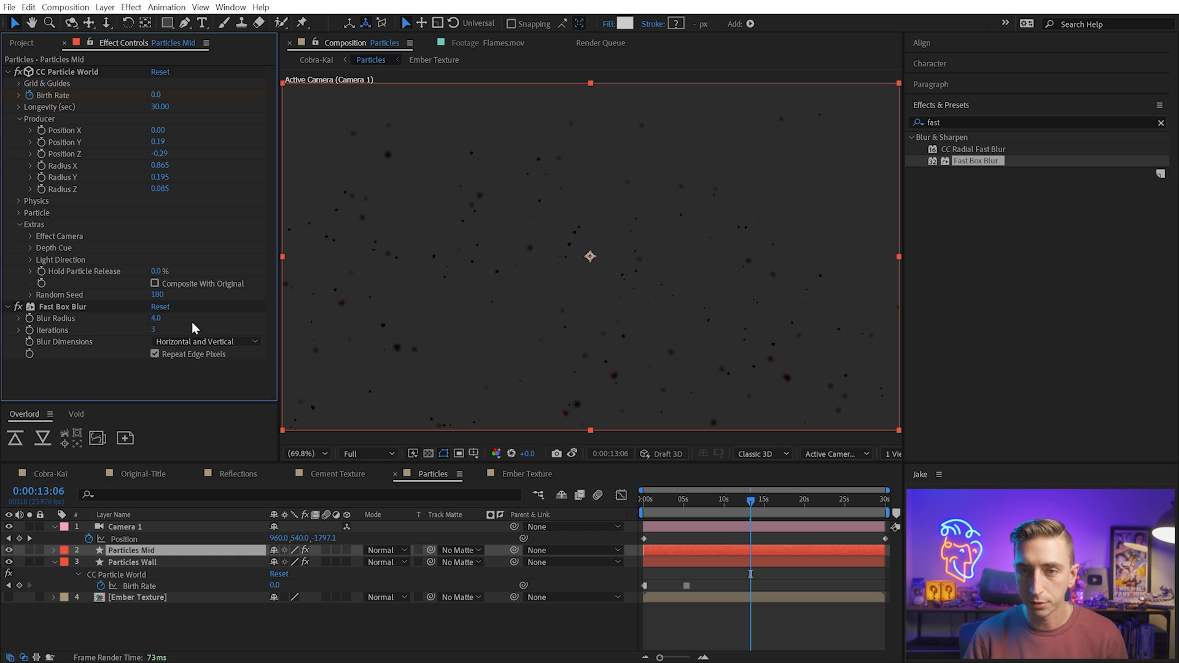
Duplicate the Particles Mid layer at about 9 seconds and rename the copy Particles Foreground
{"action": "left_click_drag", "start_coordinate": [718, 501], "coordinate": [722, 533]}
{"action": "key", "text": "ctrl+d"}
{"action": "key", "text": "Return"}
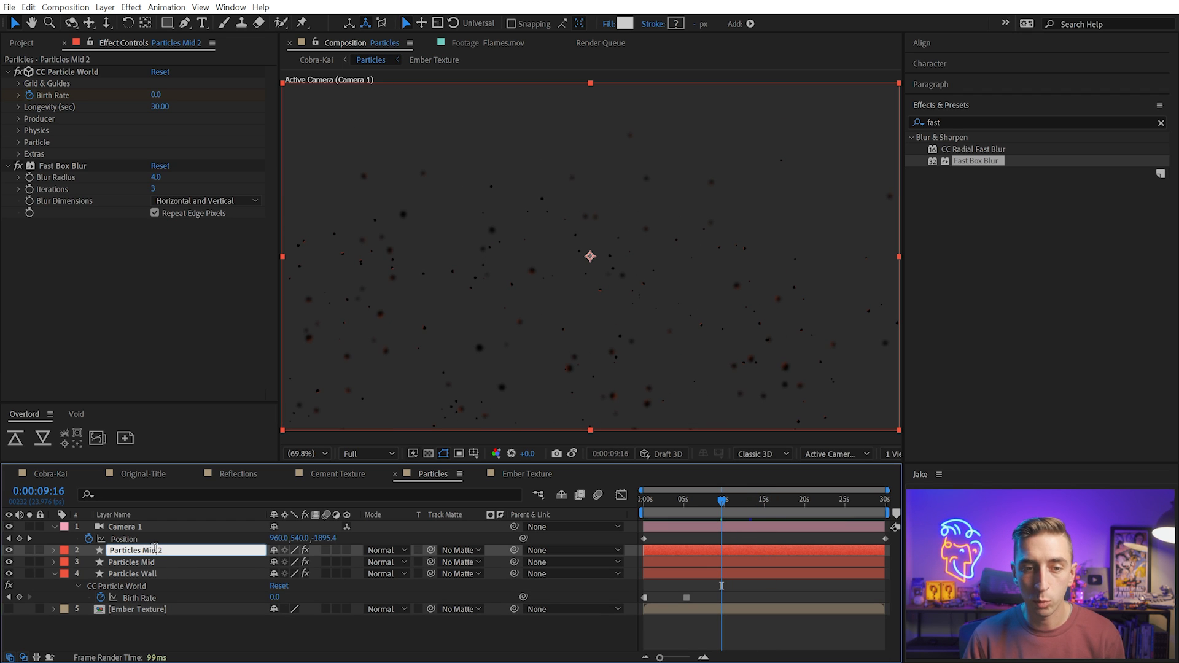
{"action": "left_click_drag", "start_coordinate": [143, 551], "coordinate": [244, 551]}
{"action": "type", "text": "Foregr"}
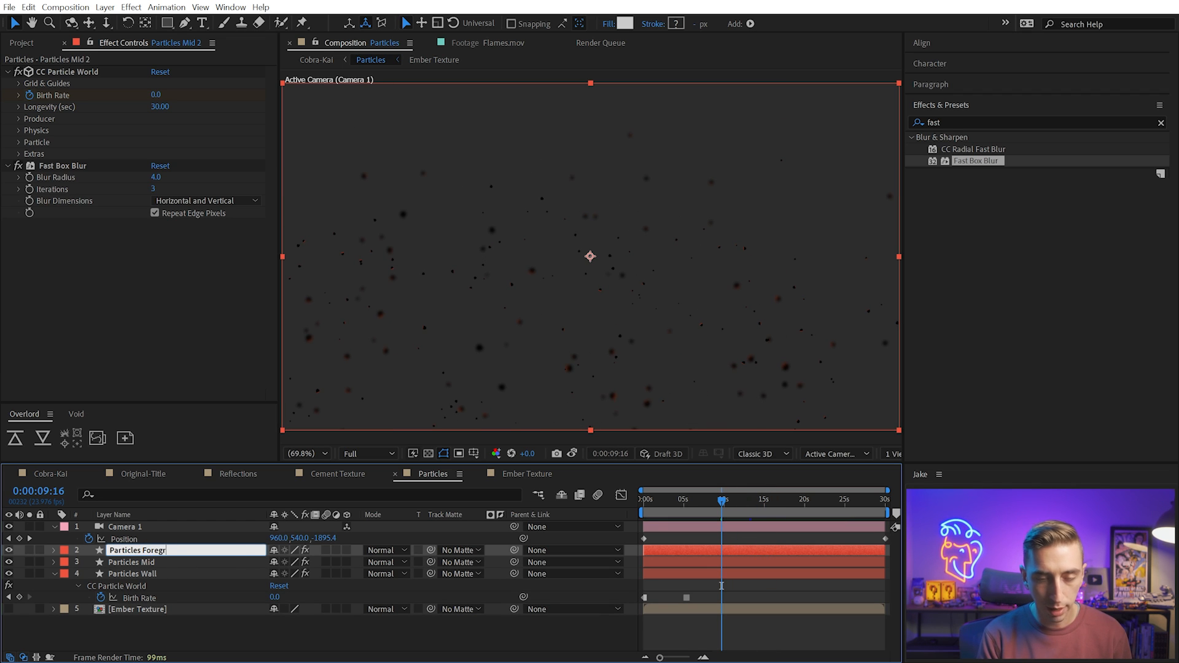
{"action": "type", "text": "ound"}
{"action": "key", "text": "Return"}
On Particles Foreground, set the Producer's Position Z to -0.57 and the Fast Box Blur's Blur Radius to 14
{"action": "left_click", "coordinate": [19, 118]}
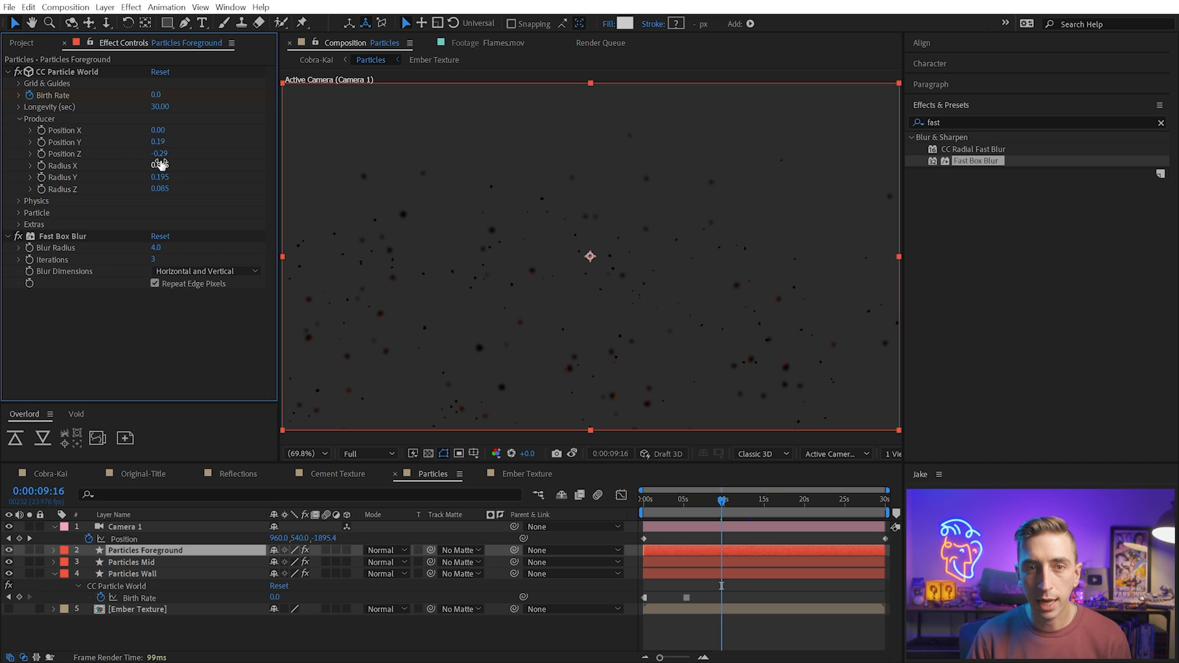
{"action": "left_click_drag", "start_coordinate": [159, 154], "coordinate": [150, 154]}
{"action": "left_click_drag", "start_coordinate": [157, 251], "coordinate": [159, 247]}
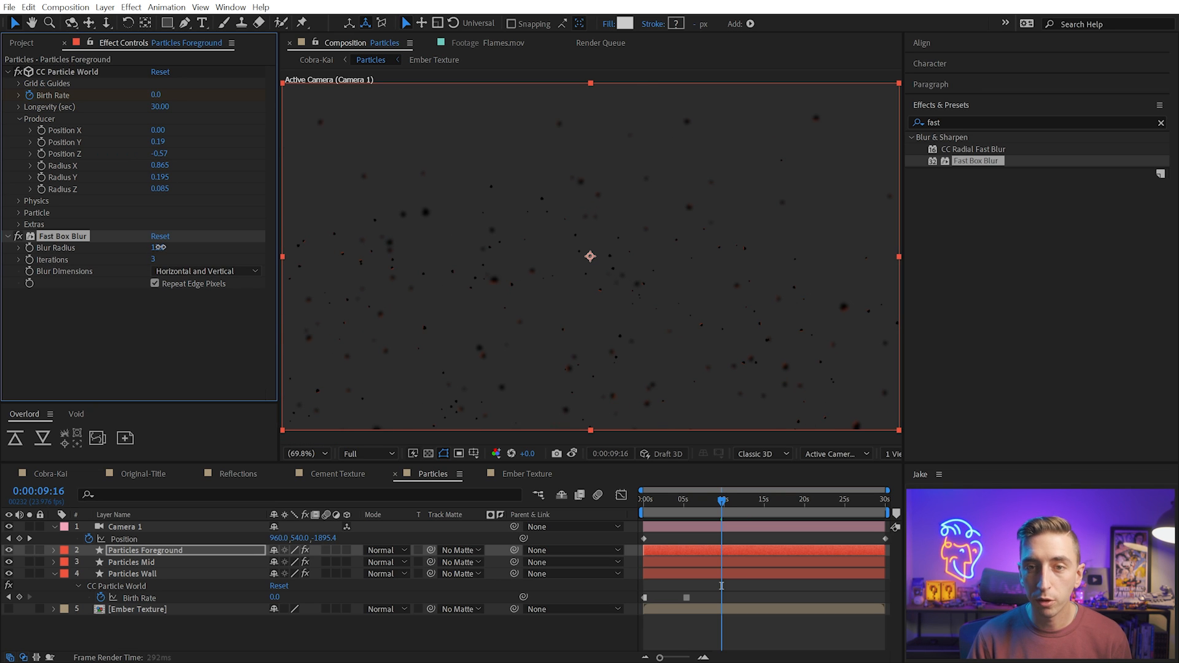
{"action": "left_click_drag", "start_coordinate": [720, 499], "coordinate": [833, 503]}
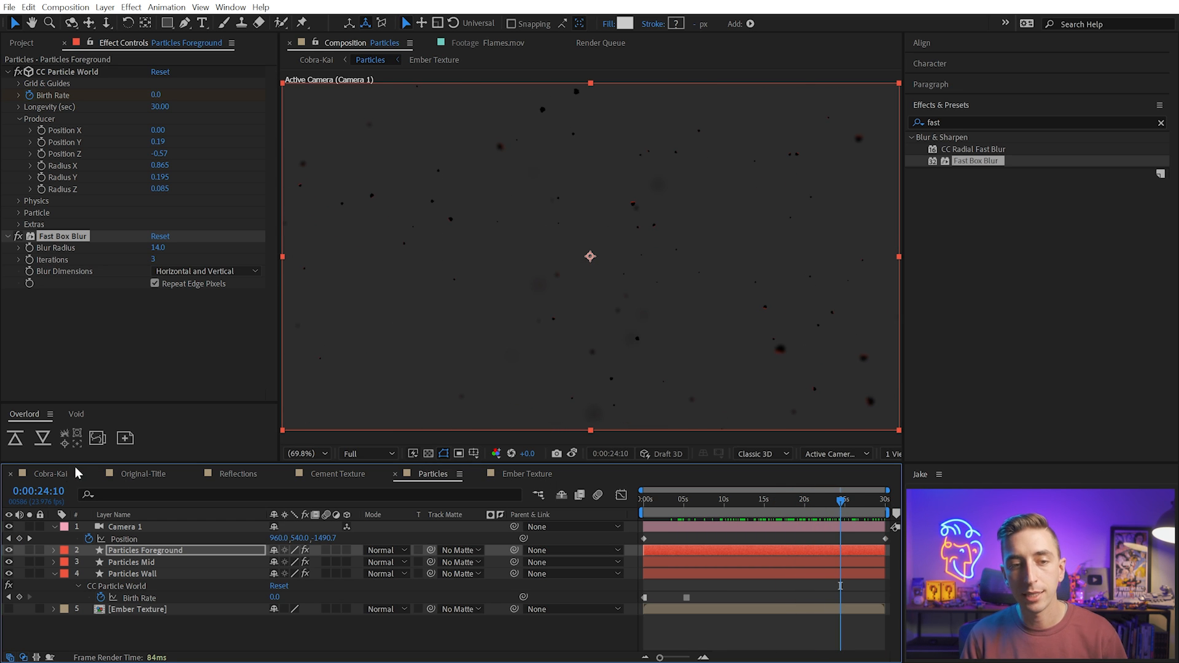
Switch to the Cobra-Kai composition and give the Particles layer a yellow label
{"action": "left_click", "coordinate": [56, 471]}
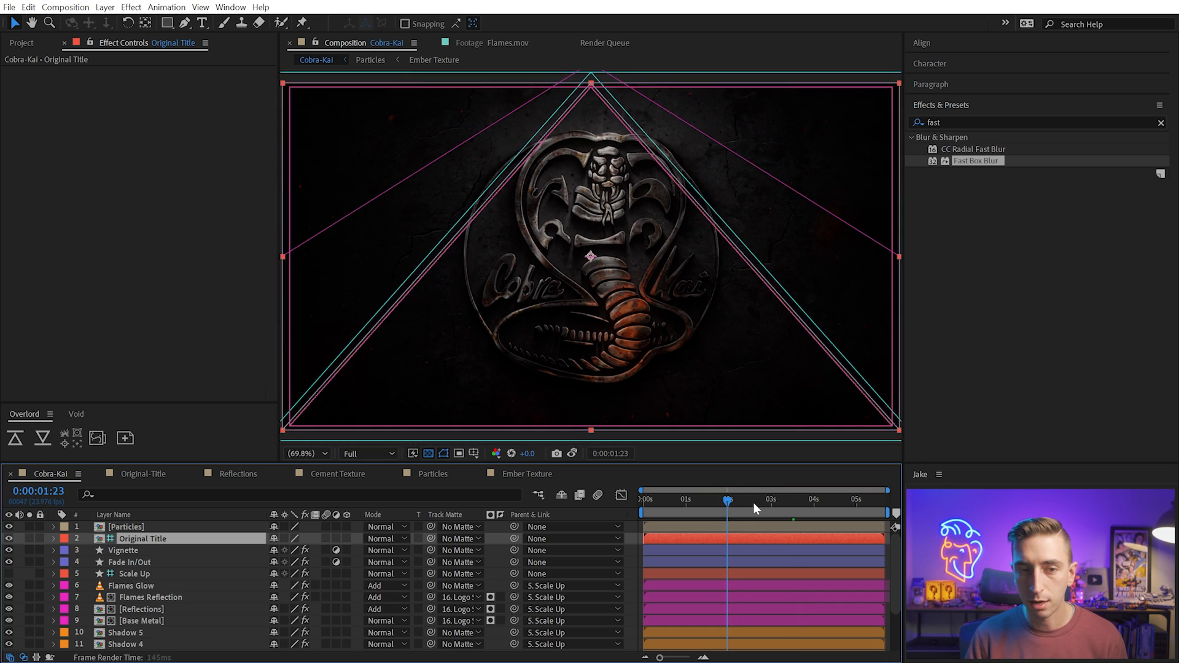
{"action": "left_click", "coordinate": [759, 502]}
{"action": "left_click", "coordinate": [65, 526]}
{"action": "left_click", "coordinate": [65, 526]}
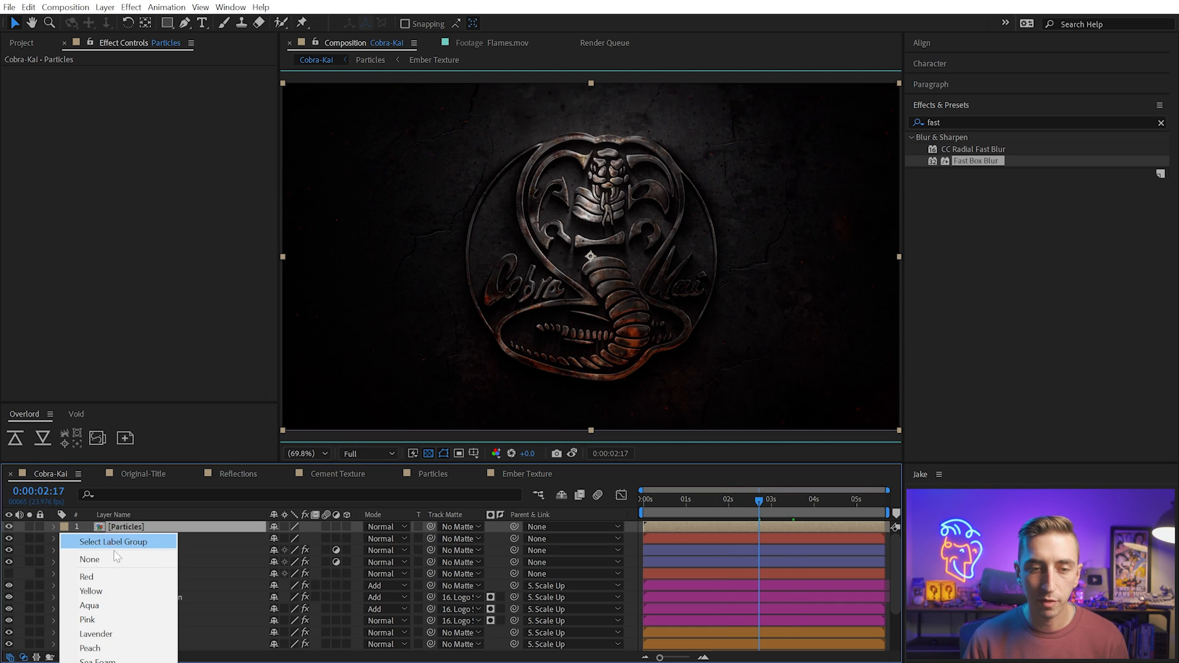
{"action": "left_click", "coordinate": [129, 598]}
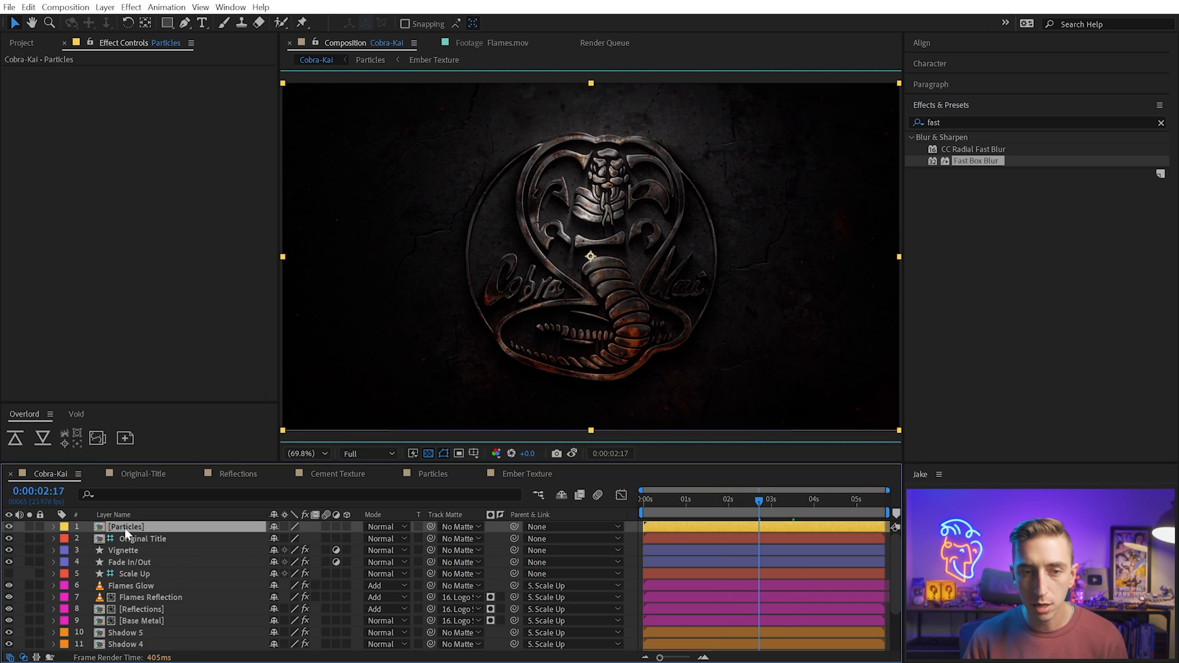
Move the Particles layer directly beneath Fade In/Out and hide the Original Title layer
{"action": "left_click_drag", "start_coordinate": [124, 528], "coordinate": [153, 568]}
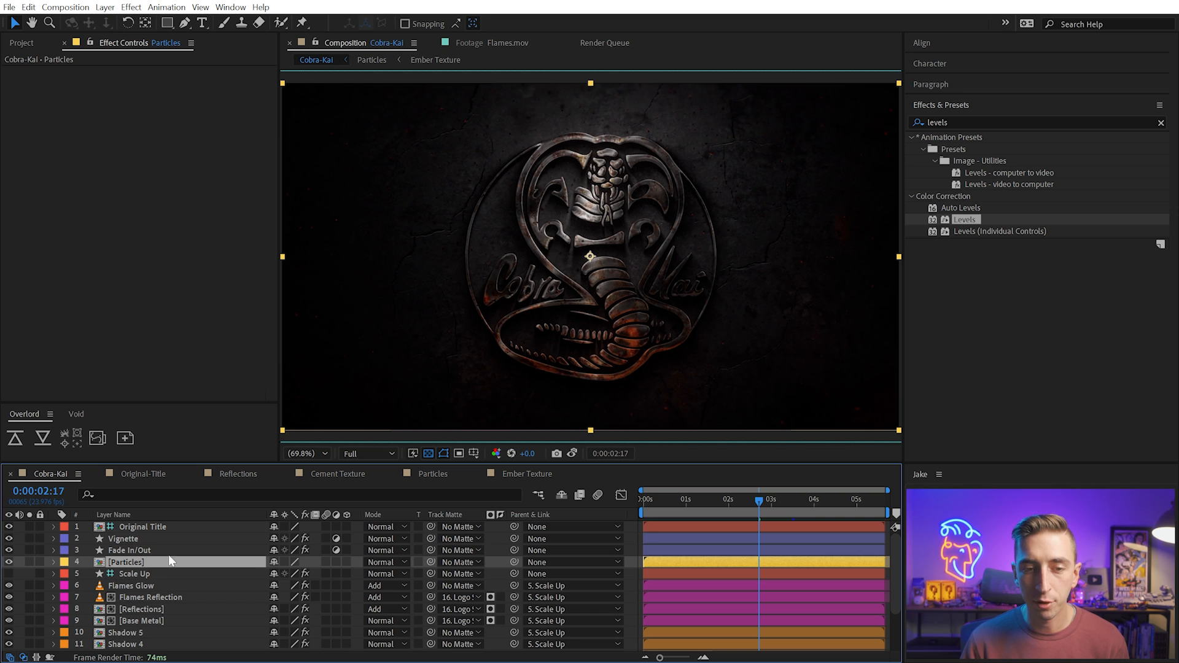
{"action": "left_click", "coordinate": [127, 528]}
{"action": "left_click", "coordinate": [8, 527]}
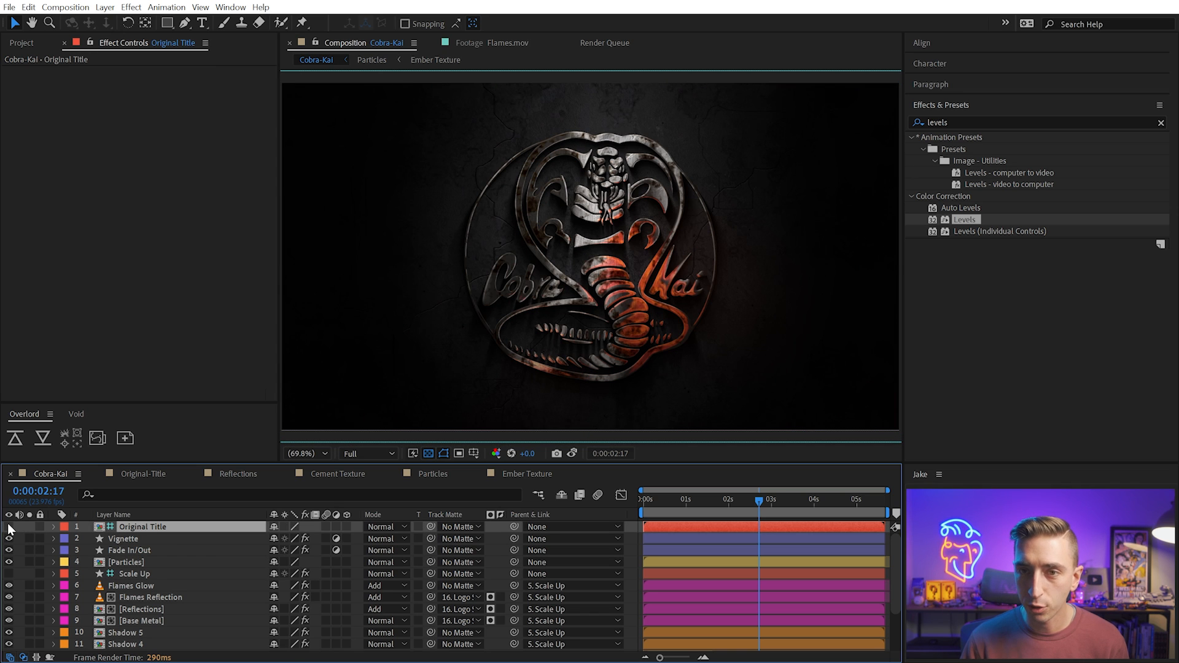
Solo the Particles layer, slip its contents within the layer bar until embers fill the whole frame, and turn solo off
{"action": "left_click", "coordinate": [111, 563]}
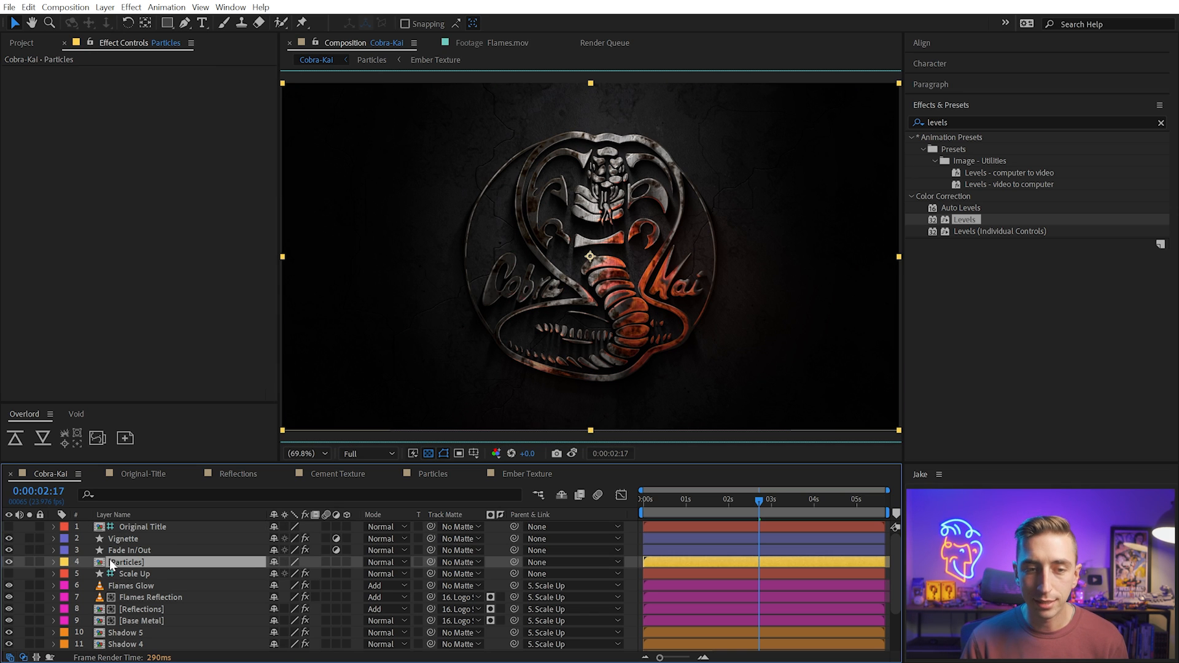
{"action": "left_click", "coordinate": [29, 562]}
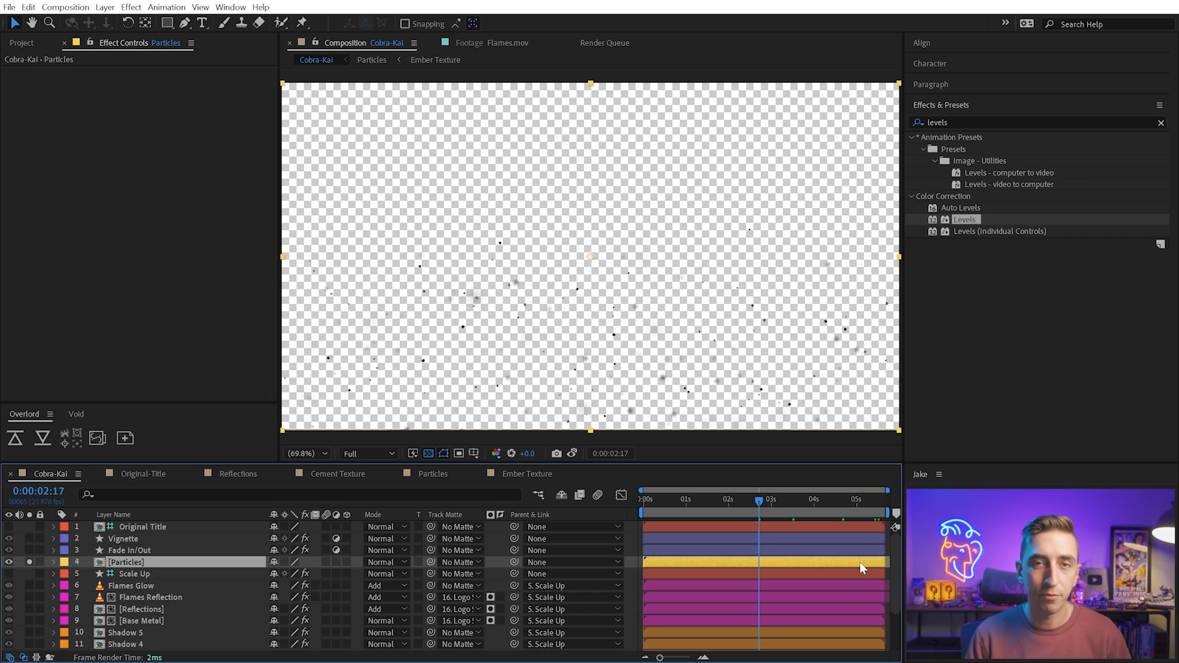
{"action": "left_click", "coordinate": [202, 24]}
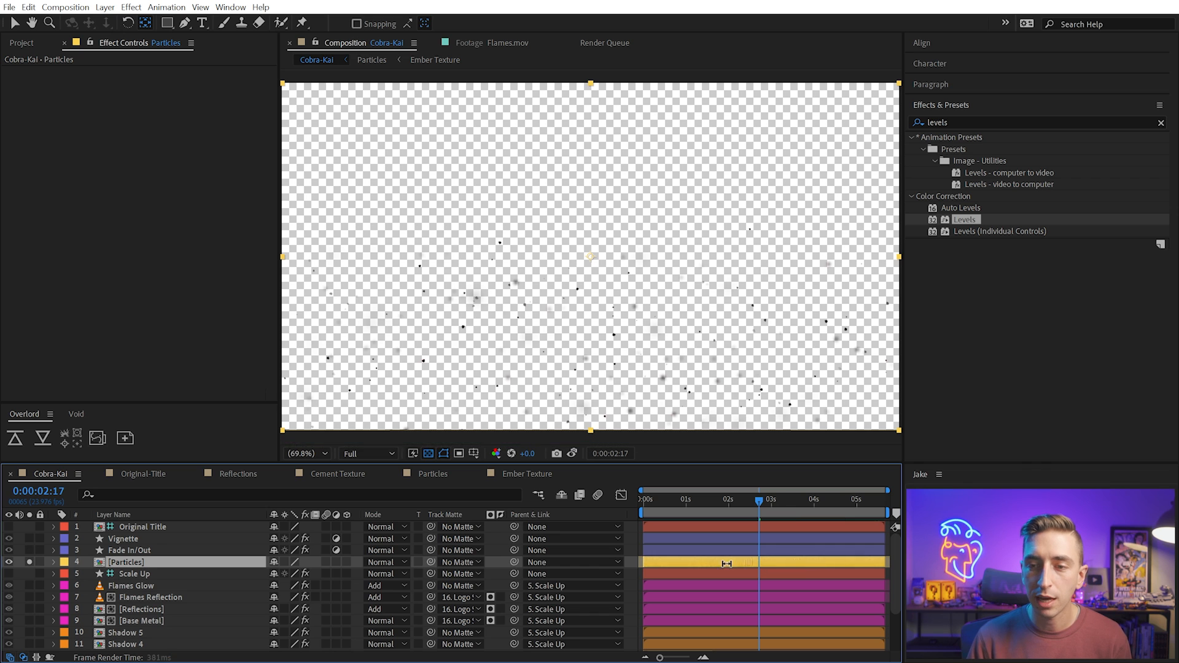
{"action": "left_click_drag", "start_coordinate": [726, 564], "coordinate": [505, 564]}
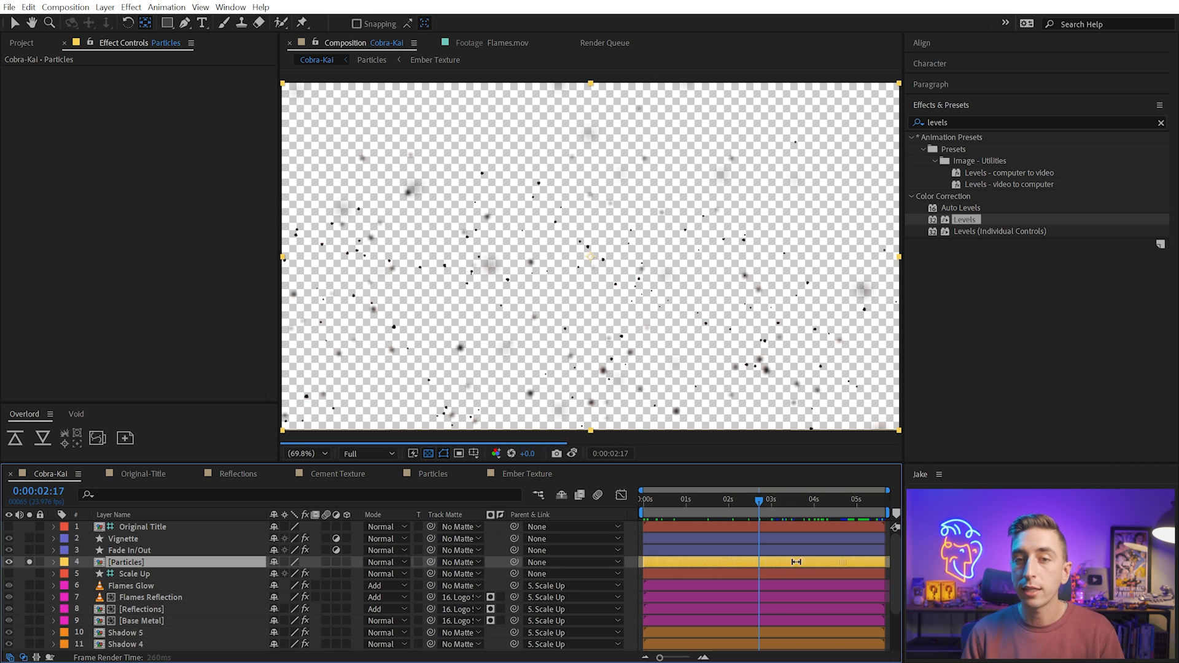
{"action": "left_click_drag", "start_coordinate": [796, 561], "coordinate": [581, 549]}
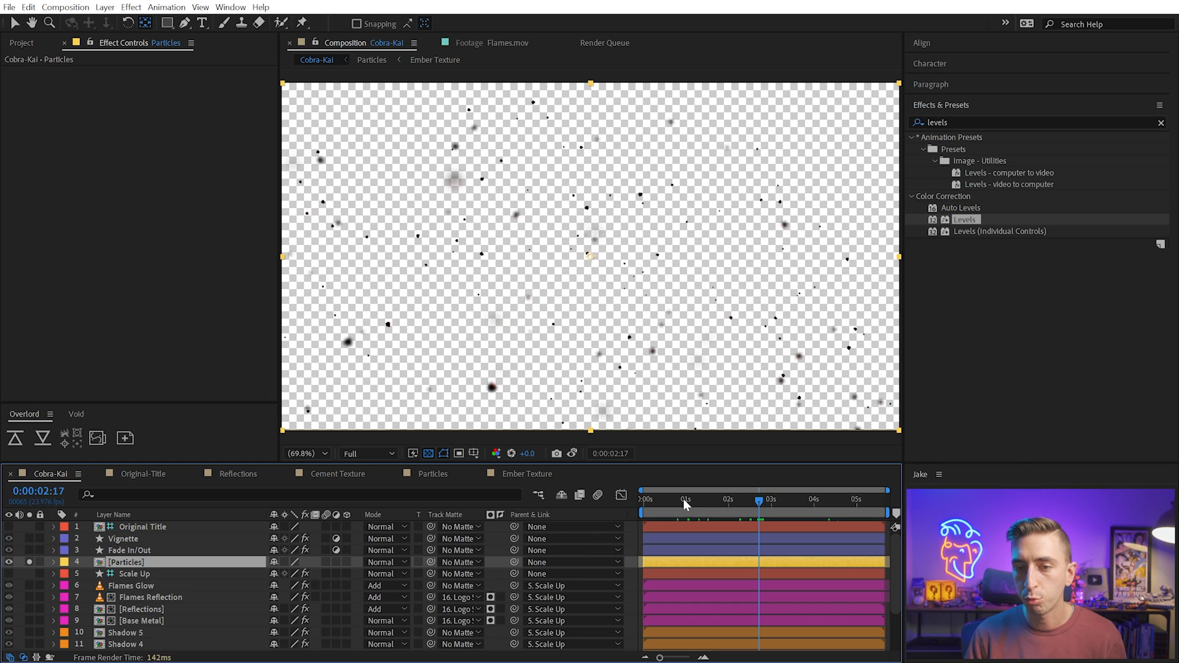
{"action": "left_click_drag", "start_coordinate": [686, 503], "coordinate": [826, 504]}
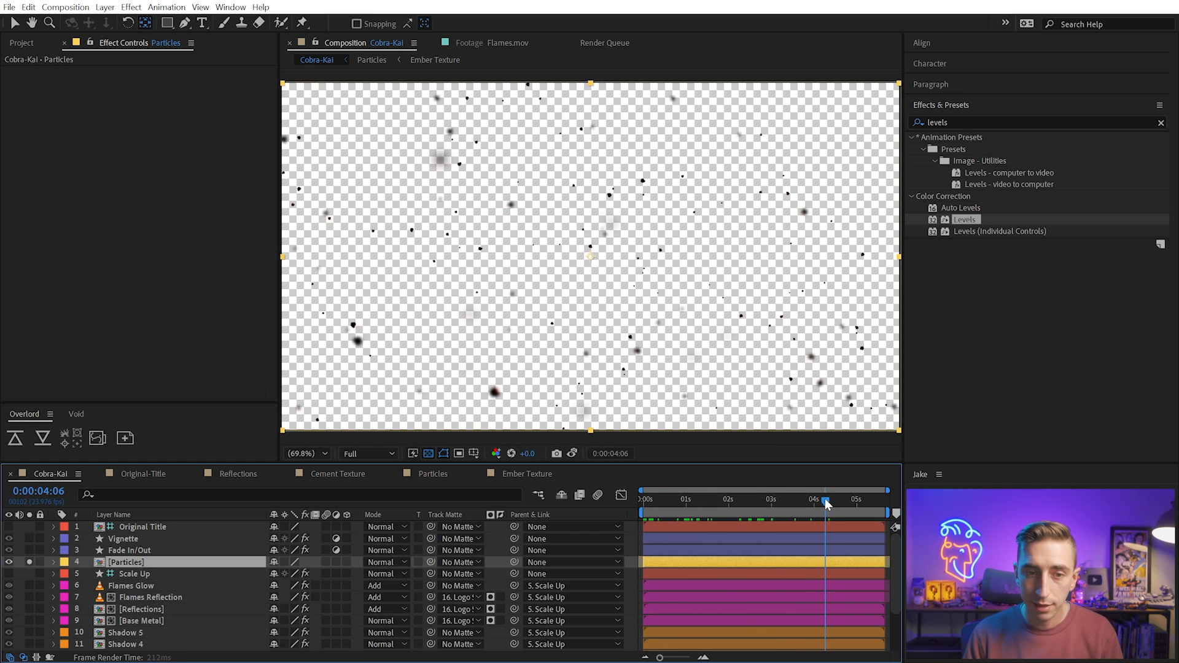
{"action": "left_click", "coordinate": [29, 561]}
Raise the viewer exposure to +5.3 at 0:00:03:01 and compare the embers with the Original Title reference
{"action": "left_click", "coordinate": [772, 499]}
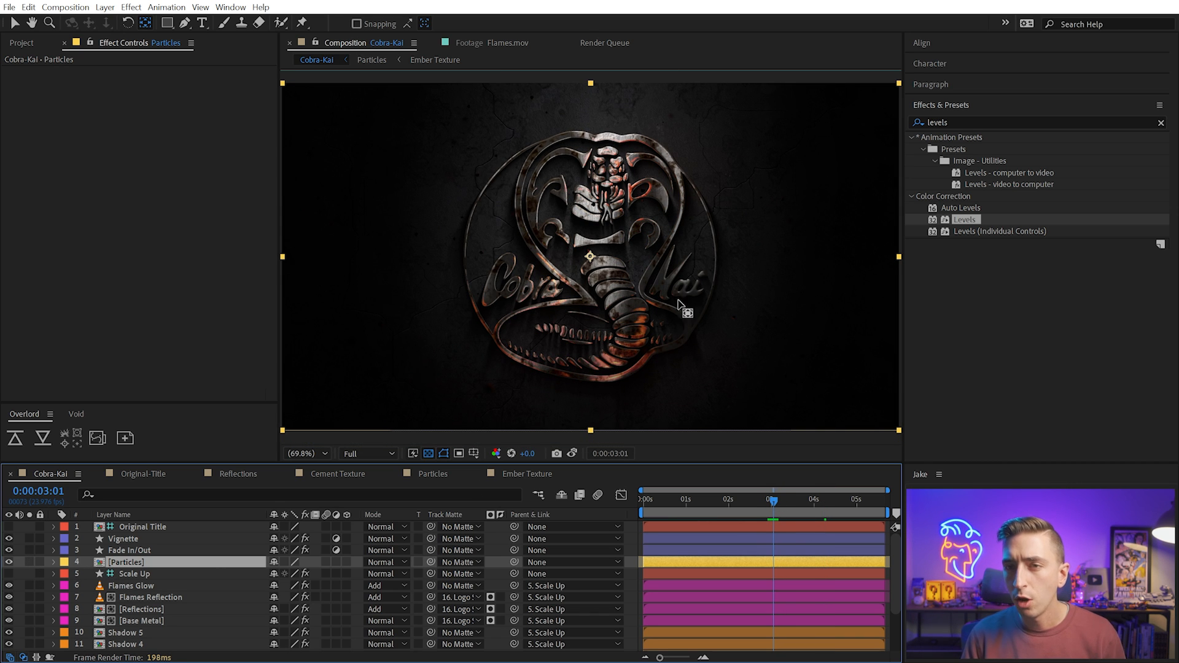
{"action": "scroll", "coordinate": [706, 301], "scroll_direction": "up", "scroll_amount": 1}
{"action": "left_click_drag", "start_coordinate": [797, 271], "coordinate": [582, 210]}
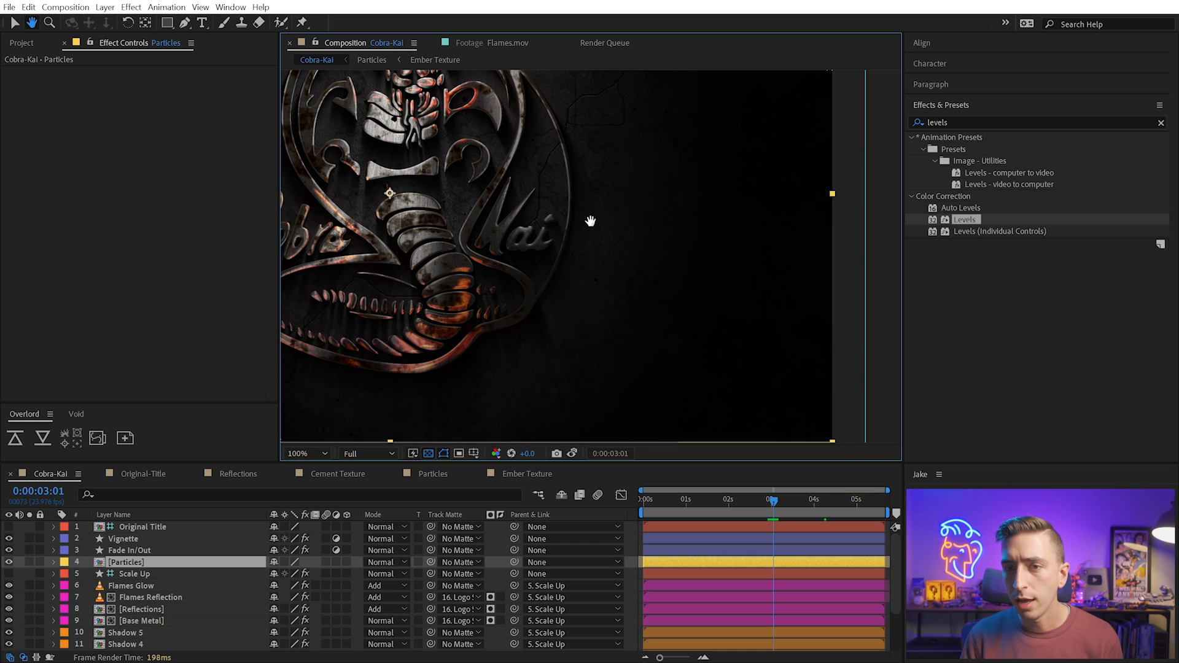
{"action": "left_click_drag", "start_coordinate": [531, 453], "coordinate": [872, 433]}
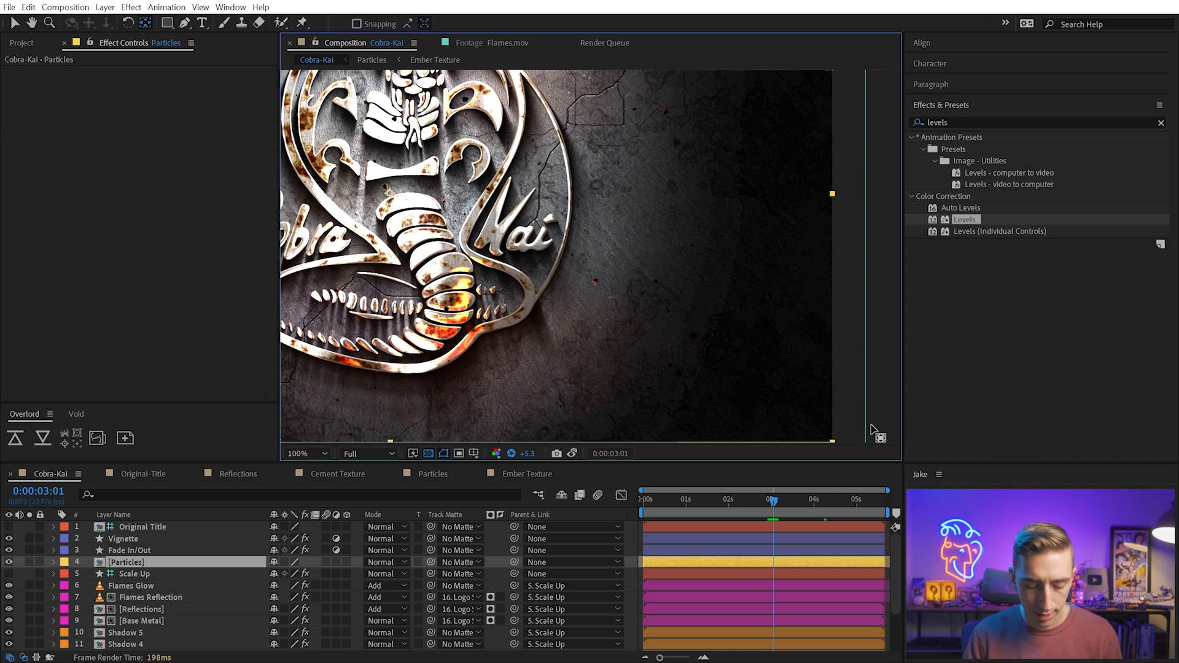
{"action": "key", "text": "shift+slash"}
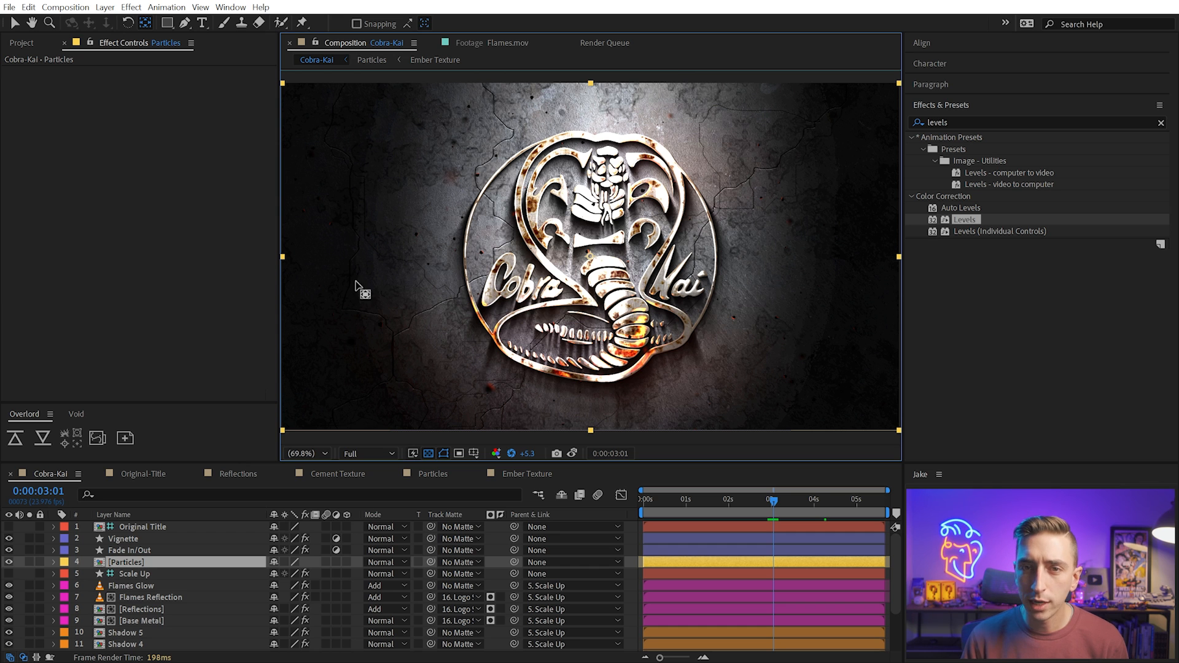
{"action": "left_click", "coordinate": [8, 527]}
{"action": "left_click", "coordinate": [8, 526]}
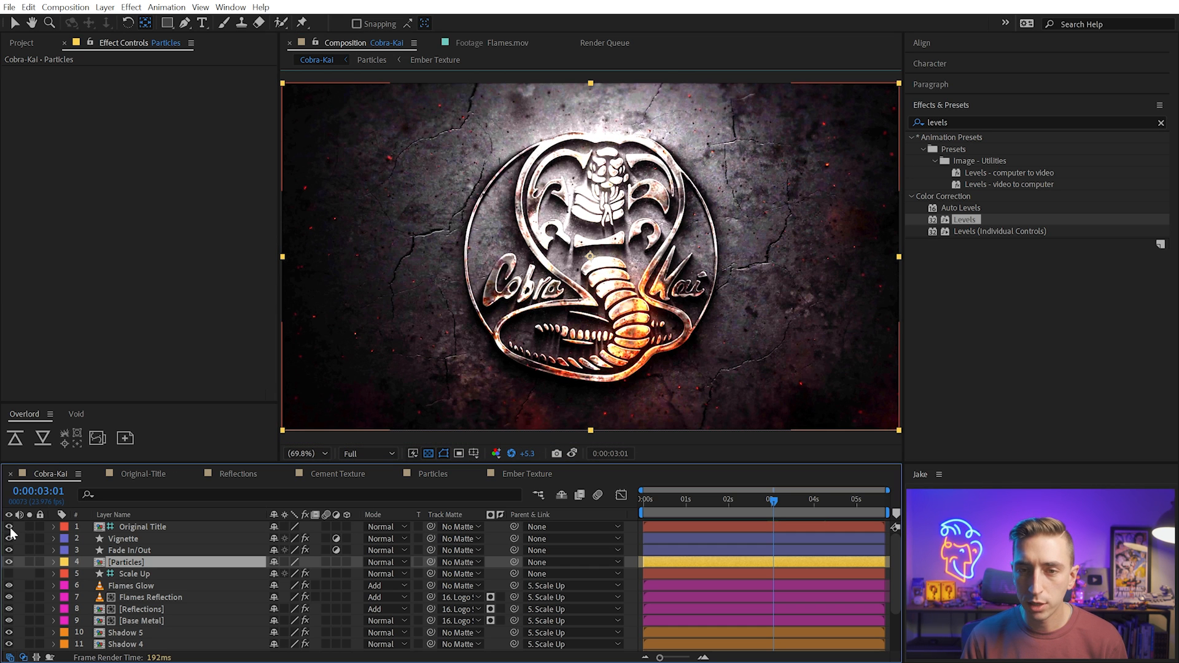
{"action": "left_click", "coordinate": [8, 527]}
{"action": "left_click", "coordinate": [8, 527]}
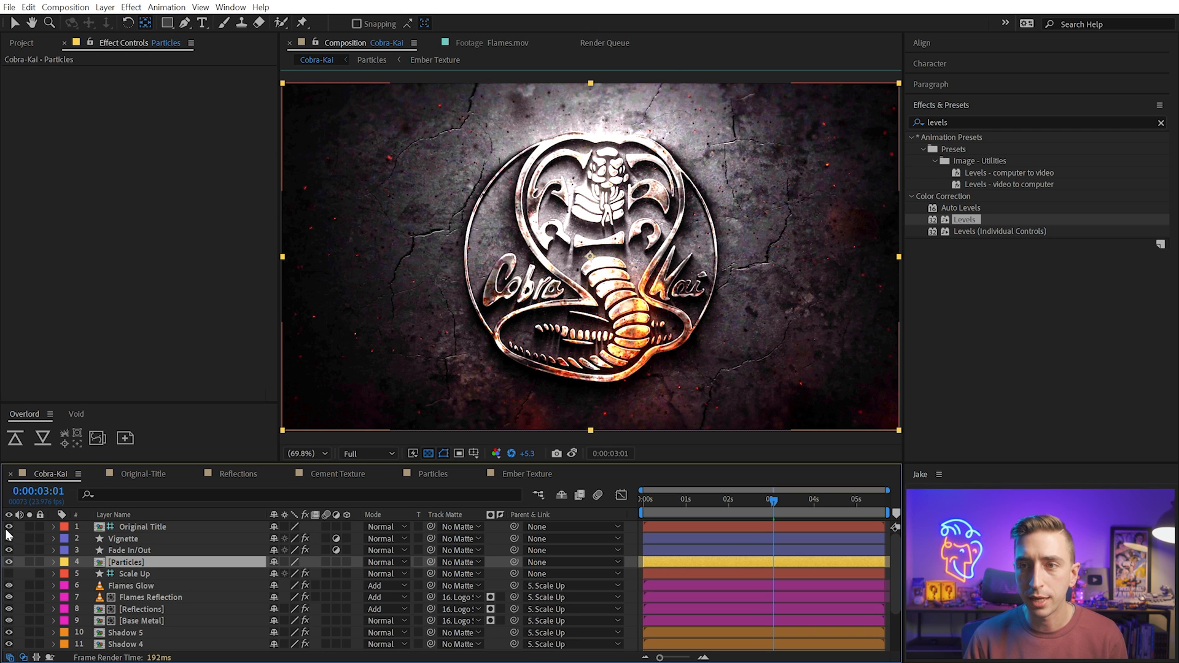
In the Ember Texture composition, set the Ember layer's Offset Shift Center To to 25, 20 for a thicker glowing edge
{"action": "left_click", "coordinate": [527, 473]}
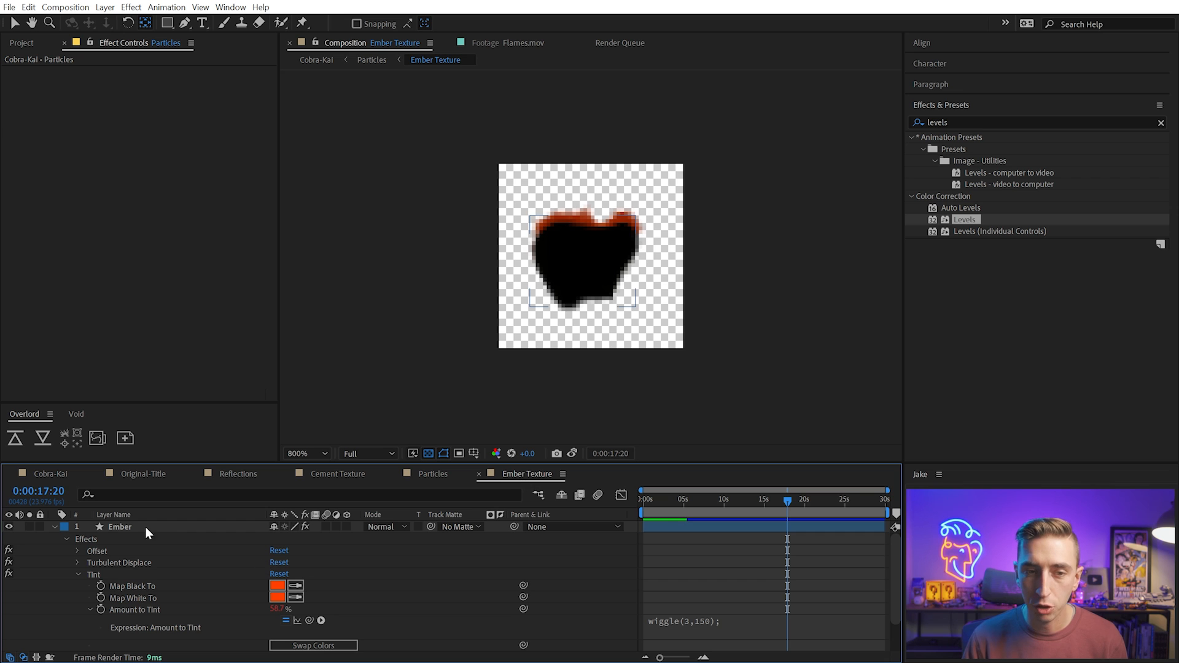
{"action": "left_click", "coordinate": [135, 527]}
{"action": "left_click", "coordinate": [199, 84]}
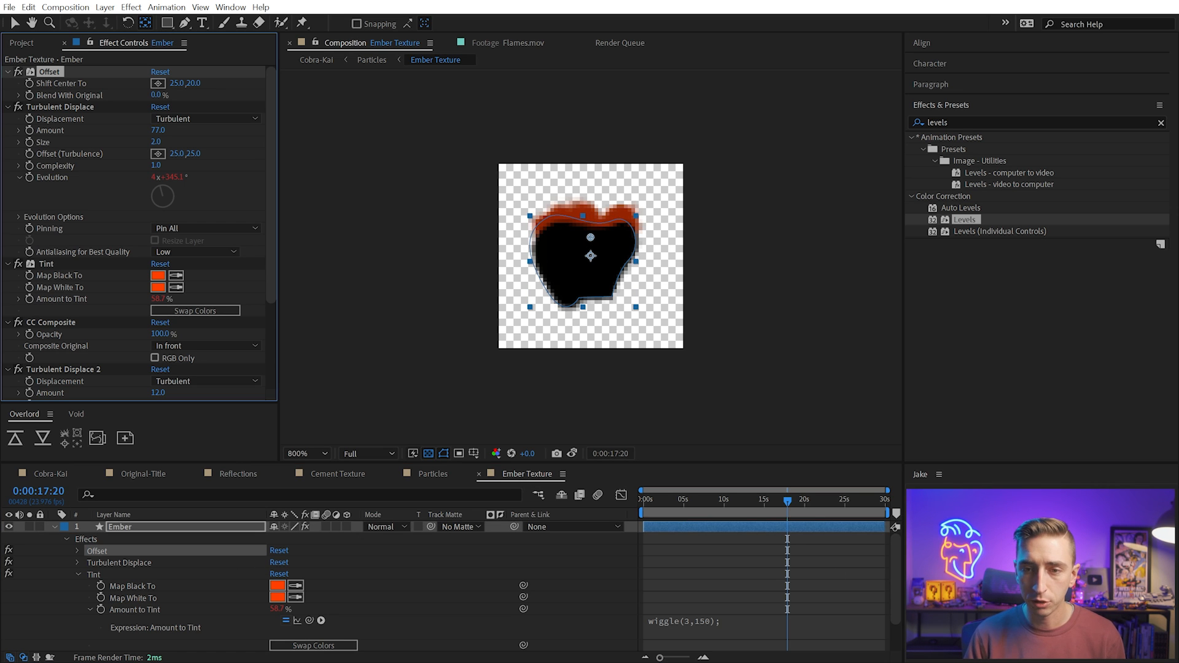
{"action": "mouse_move", "coordinate": [762, 502]}
{"action": "left_mouse_down"}
{"action": "mouse_move", "coordinate": [715, 501]}
{"action": "mouse_move", "coordinate": [758, 506]}
{"action": "left_mouse_up"}
Return to the Cobra-Kai composition, reset the viewer exposure and examine the embers' glowing edges beside the logo at about 0:00:02:20
{"action": "left_click", "coordinate": [51, 473]}
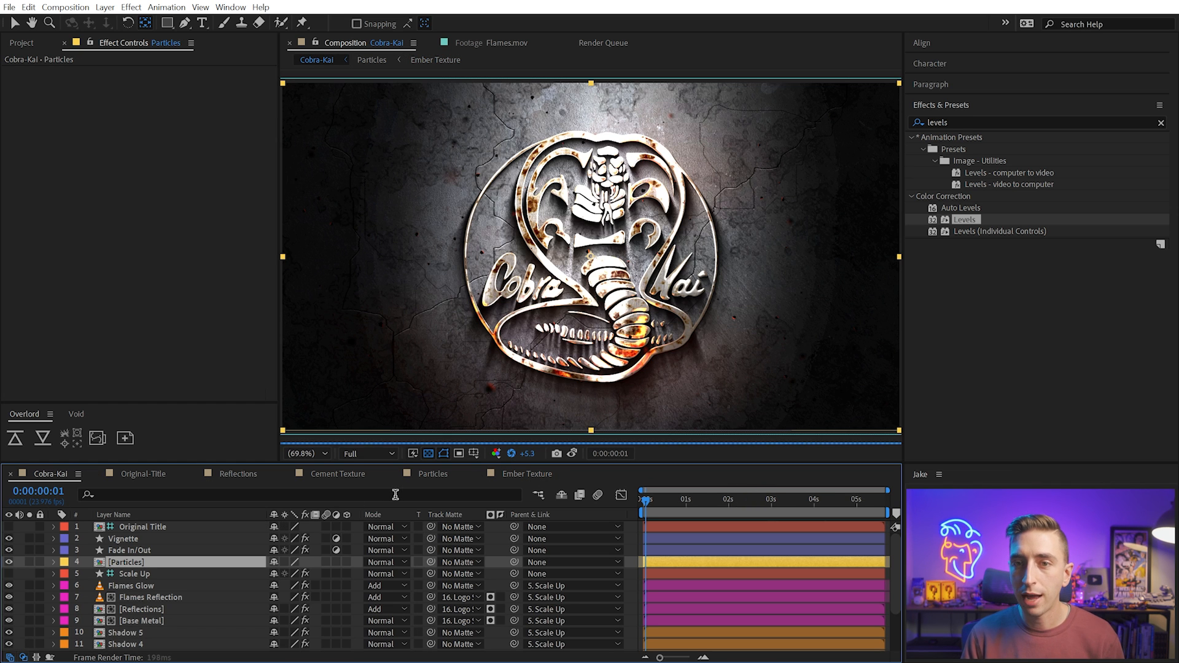
{"action": "left_click", "coordinate": [768, 504]}
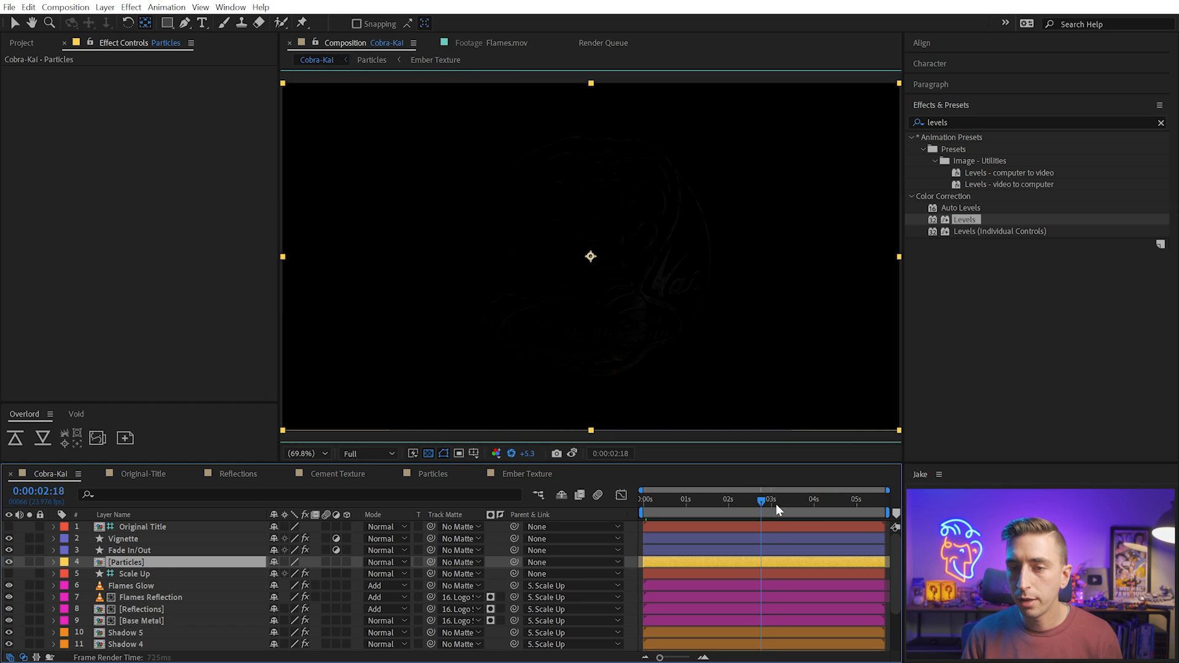
{"action": "mouse_move", "coordinate": [766, 506]}
{"action": "left_mouse_down"}
{"action": "mouse_move", "coordinate": [749, 503]}
{"action": "mouse_move", "coordinate": [761, 501]}
{"action": "left_mouse_up"}
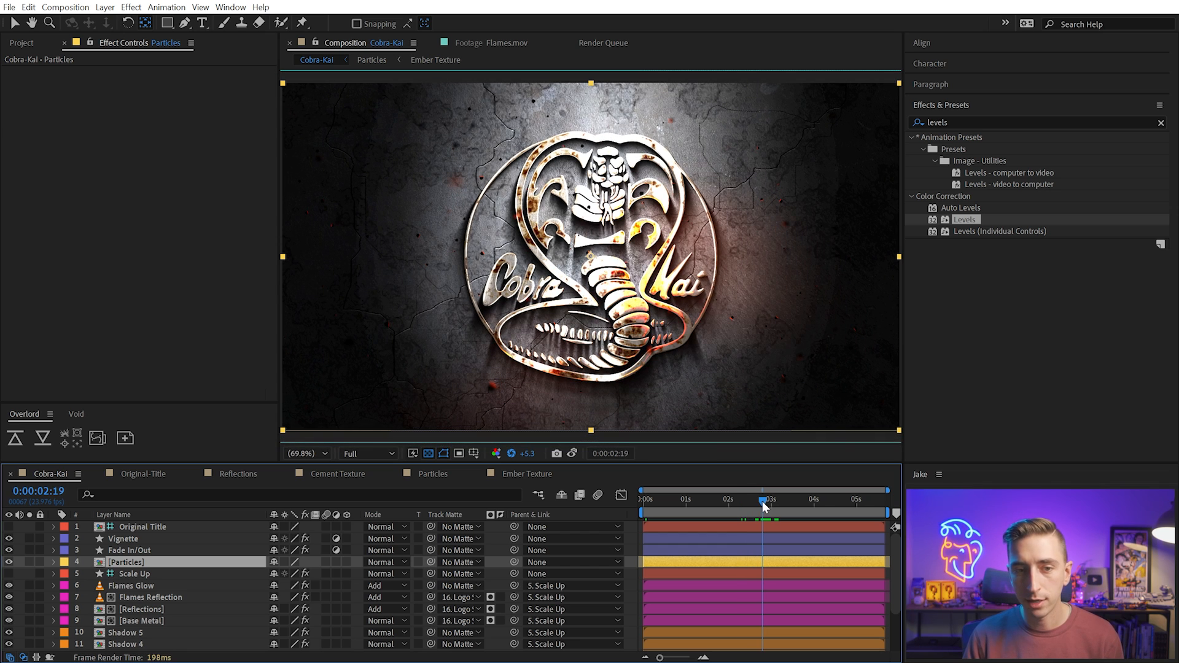
{"action": "left_click", "coordinate": [513, 455]}
{"action": "left_click_drag", "start_coordinate": [759, 499], "coordinate": [767, 505]}
{"action": "scroll", "coordinate": [745, 329], "scroll_direction": "up", "scroll_amount": 1}
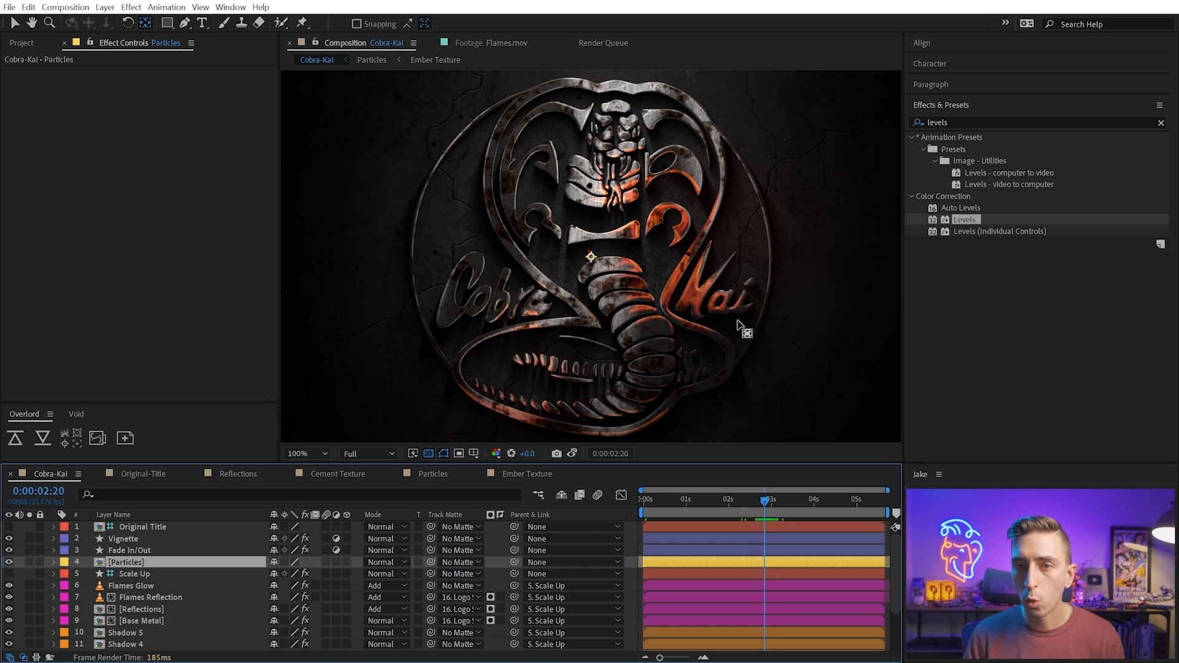
{"action": "left_click_drag", "start_coordinate": [745, 329], "coordinate": [512, 305]}
{"action": "scroll", "coordinate": [540, 295], "scroll_direction": "up", "scroll_amount": 1}
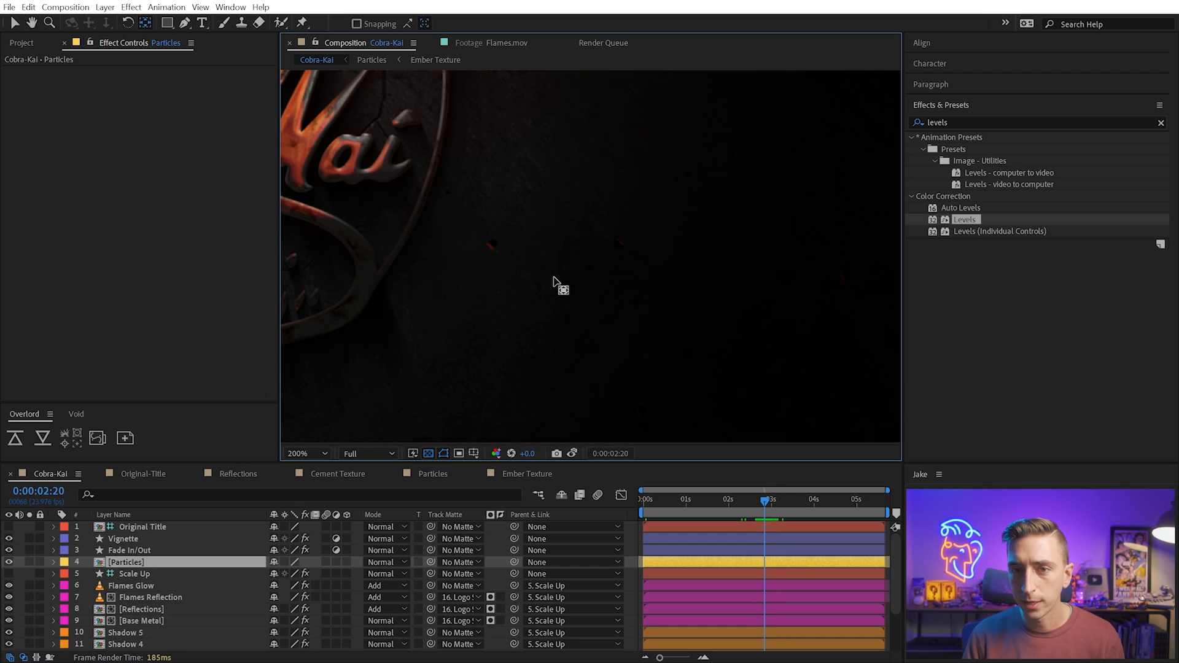
{"action": "scroll", "coordinate": [448, 272], "scroll_direction": "up", "scroll_amount": 1}
{"action": "left_click_drag", "start_coordinate": [429, 268], "coordinate": [618, 260]}
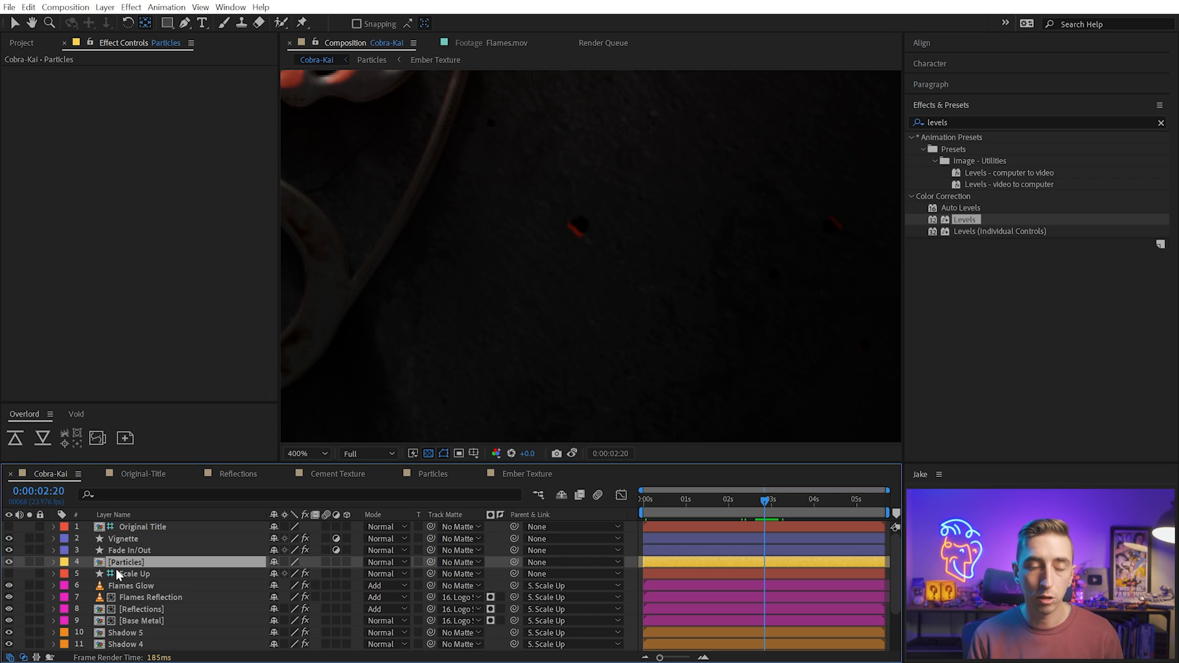
Duplicate the Particles layer, name the copy Particles Glow and set its blending mode to Add
{"action": "key", "text": "ctrl+d"}
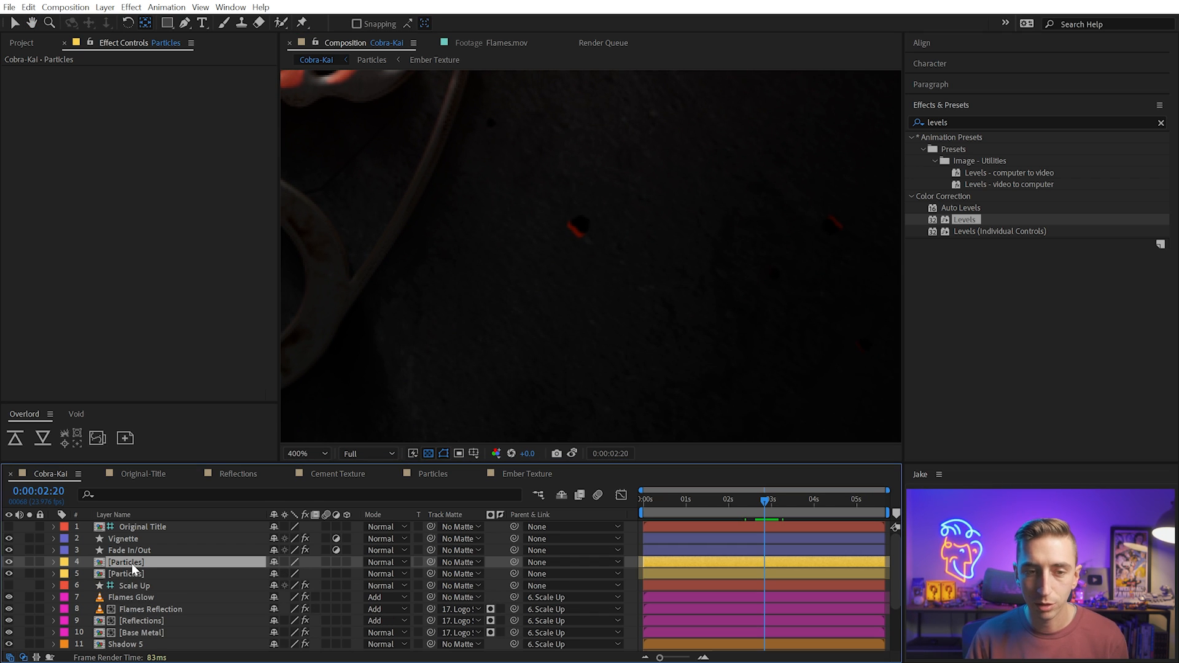
{"action": "key", "text": "Return"}
{"action": "key", "text": "Right"}
{"action": "type", "text": "Gl"}
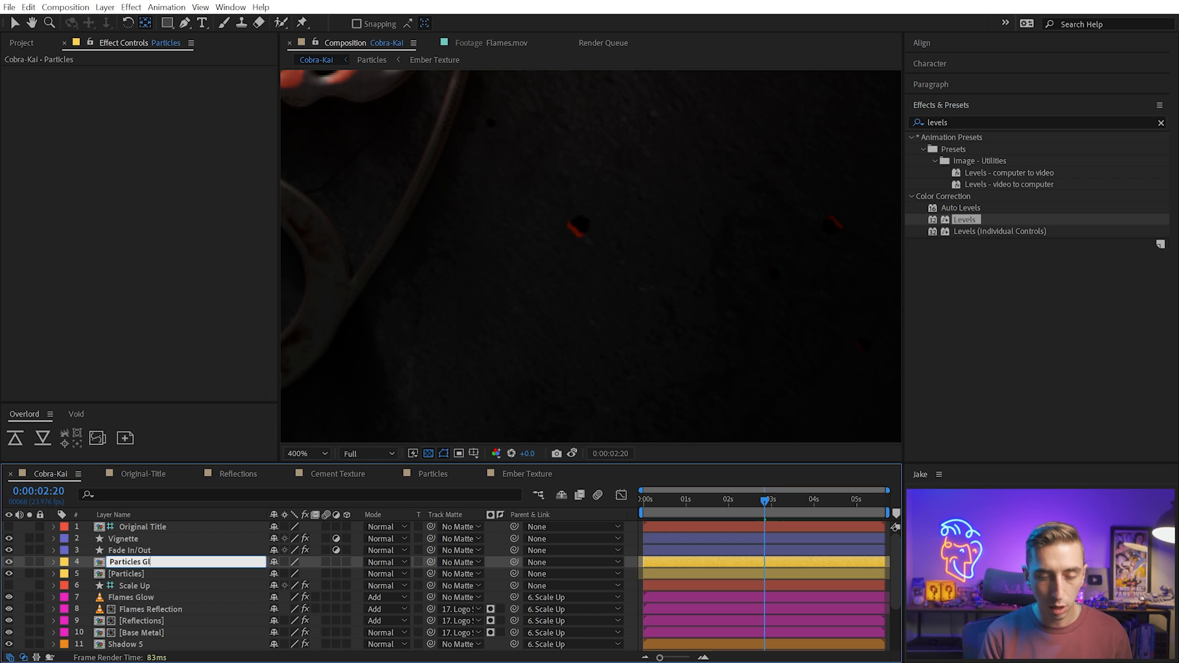
{"action": "type", "text": "ow"}
{"action": "key", "text": "Return"}
{"action": "left_click", "coordinate": [377, 565]}
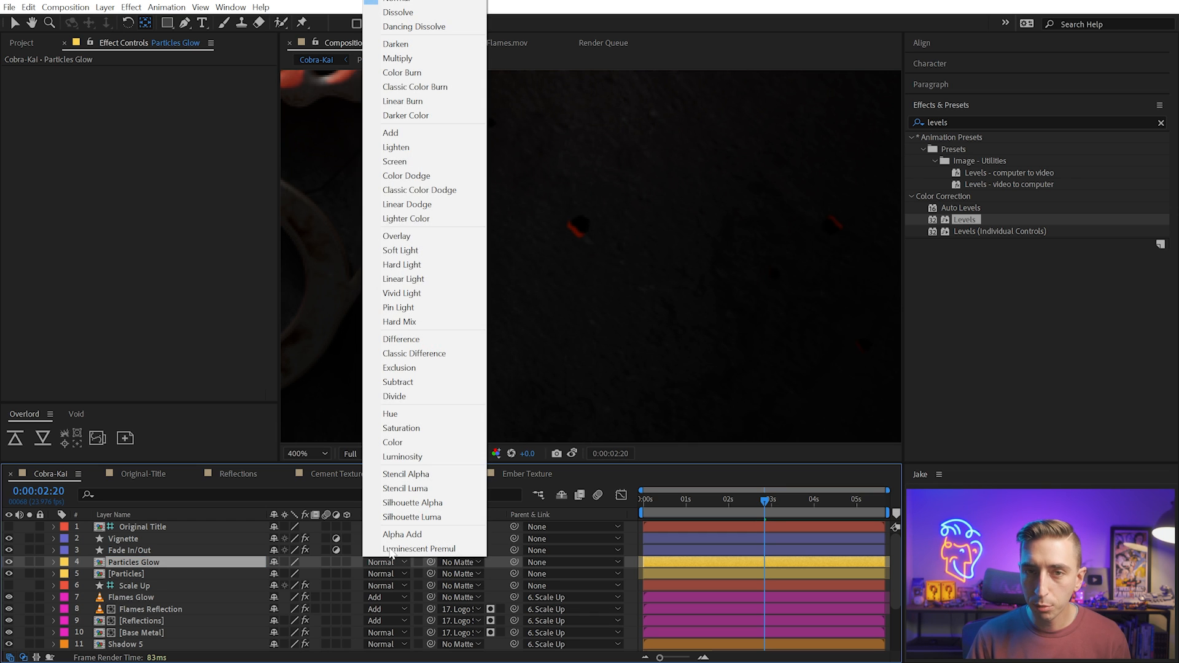
{"action": "left_click", "coordinate": [411, 140]}
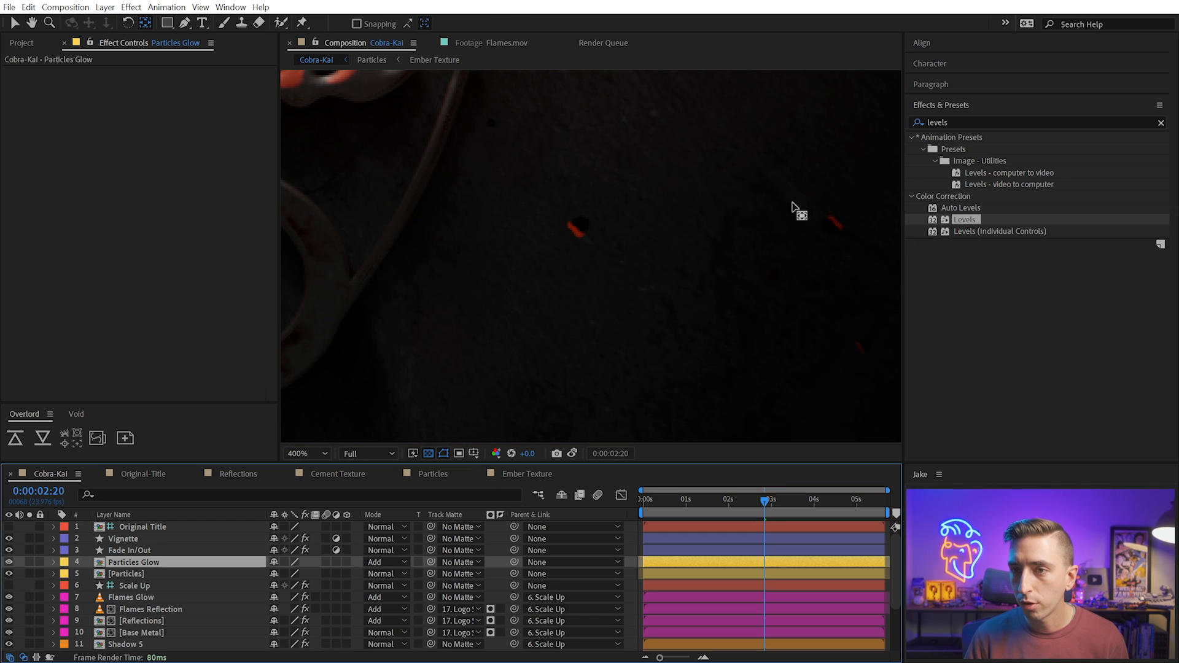
Apply a Gaussian Blur to the Particles Glow layer with a Blurriness of 6.1
{"action": "left_click", "coordinate": [983, 121]}
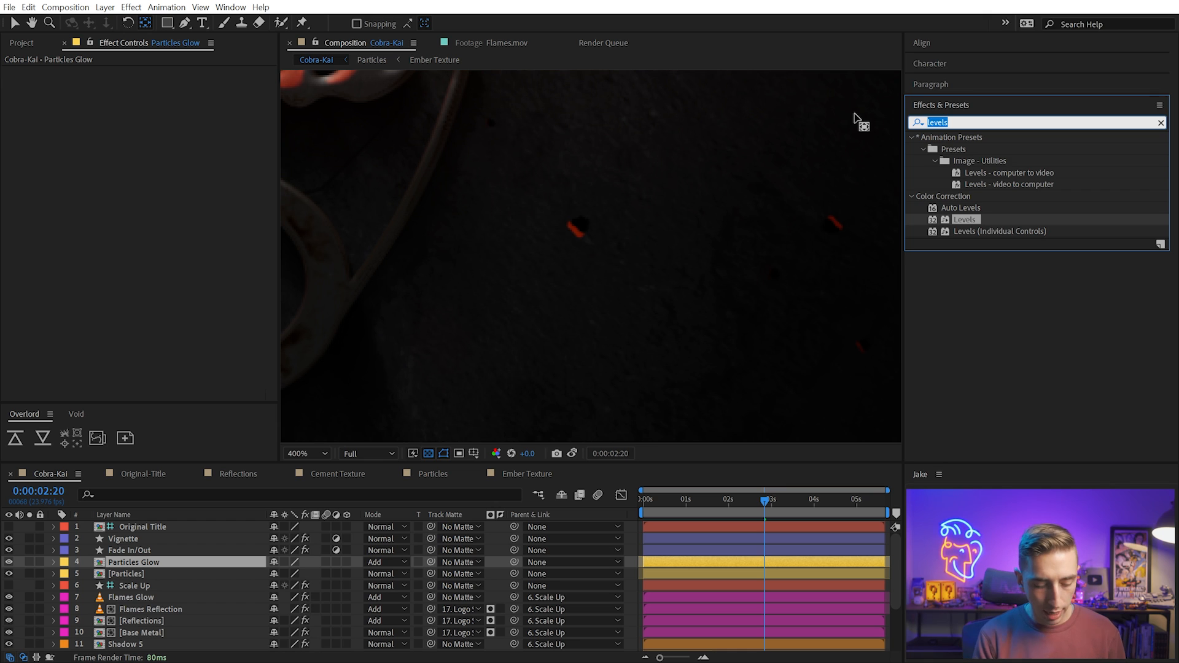
{"action": "type", "text": "gaus"}
{"action": "left_click_drag", "start_coordinate": [977, 150], "coordinate": [701, 202]}
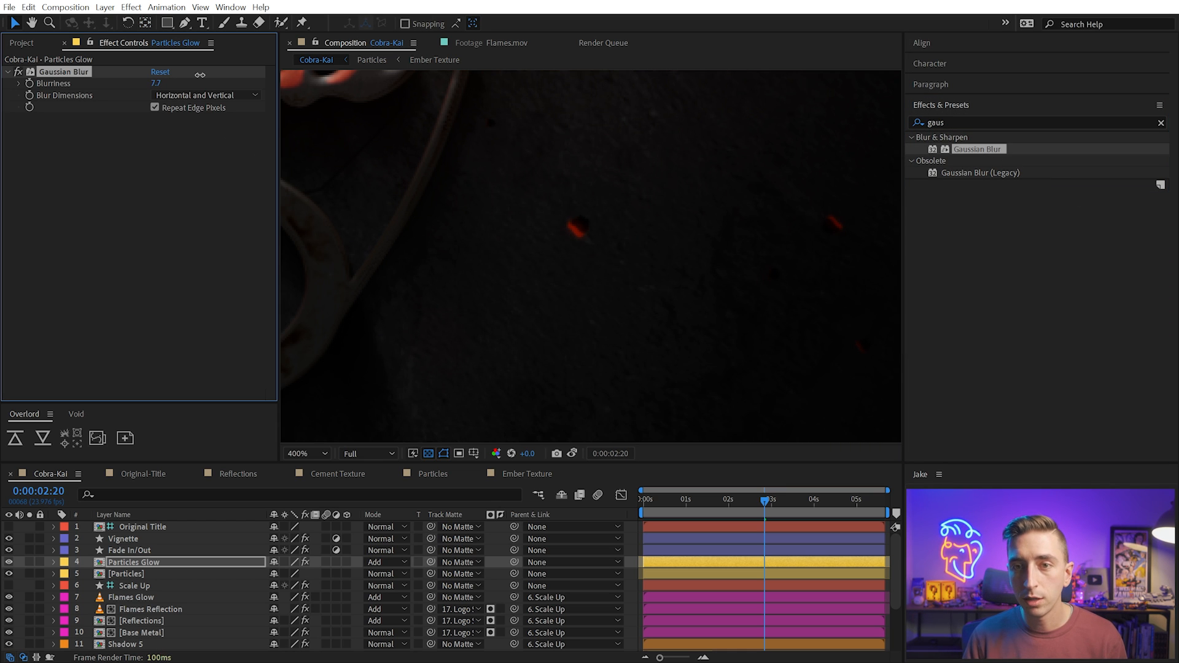
Add Levels to the Particles Glow layer and set the Alpha channel's Input White to 90
{"action": "left_click", "coordinate": [961, 118]}
{"action": "type", "text": "levels"}
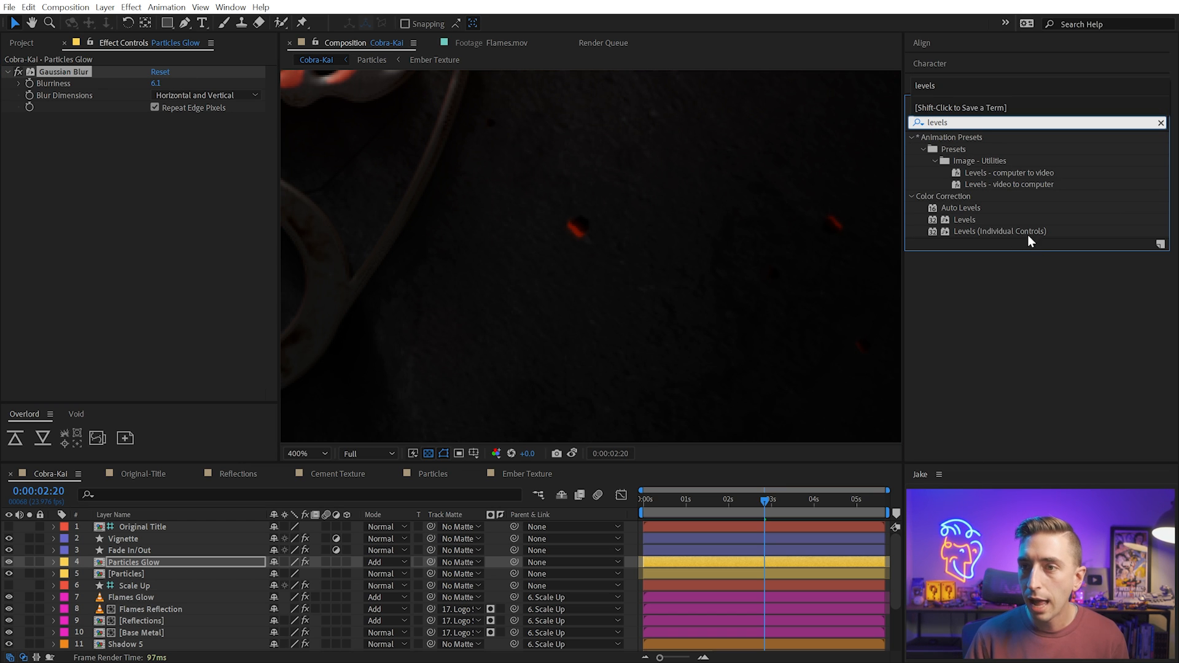
{"action": "double_click", "coordinate": [964, 219]}
{"action": "left_click", "coordinate": [197, 130]}
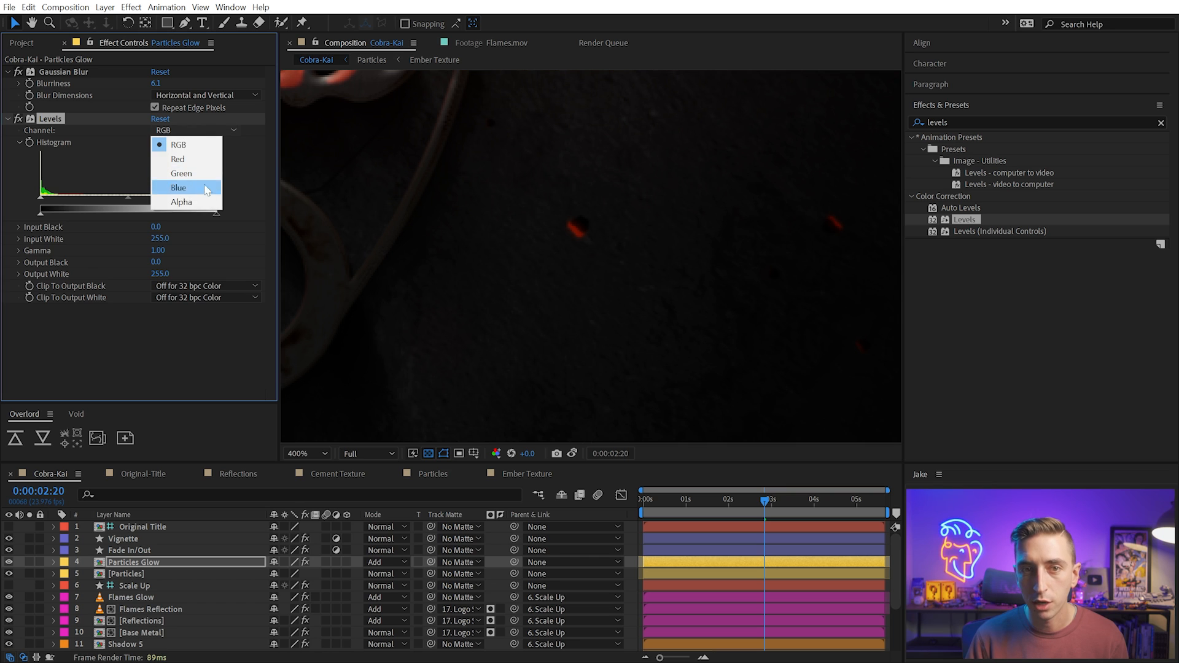
{"action": "left_click", "coordinate": [212, 202]}
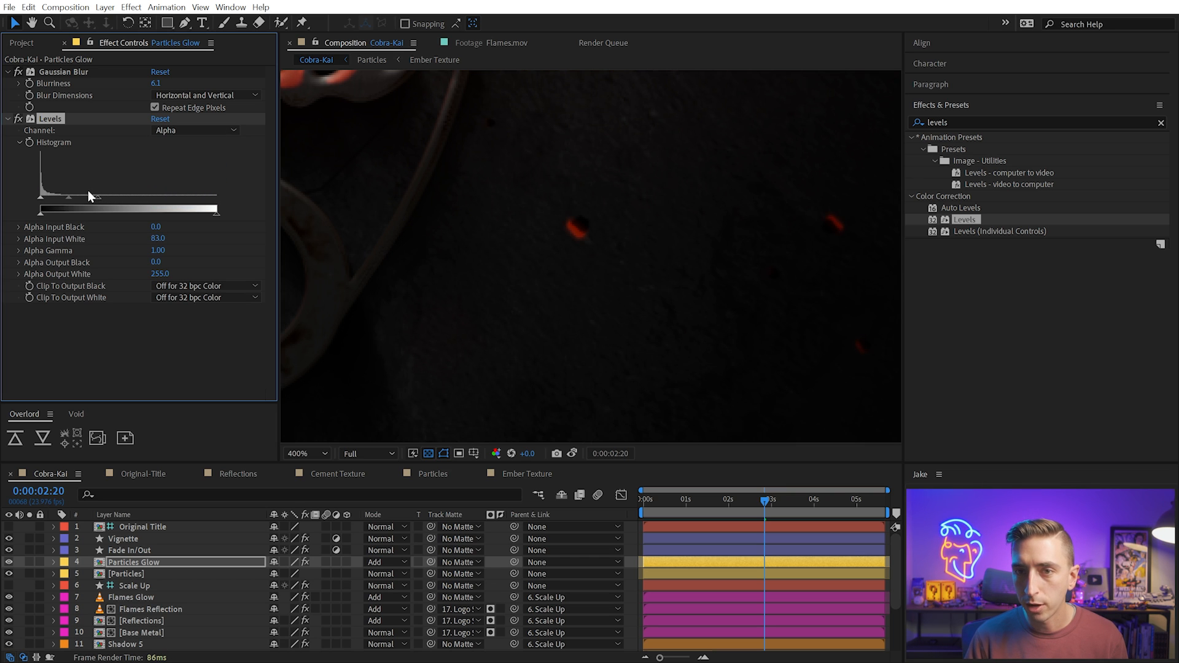
{"action": "left_click_drag", "start_coordinate": [96, 197], "coordinate": [103, 196]}
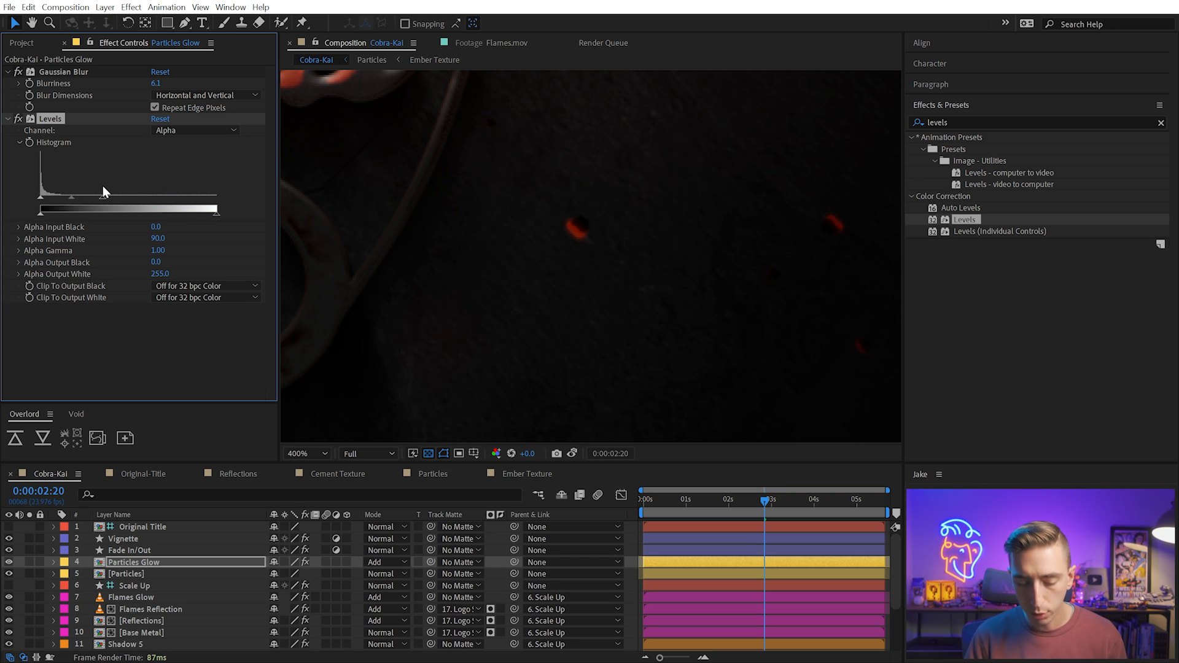
Compare the frame with and without Particles Glow, and preview the animation from the start in an enlarged viewer
{"action": "key", "text": "shift+slash"}
{"action": "key", "text": "slash"}
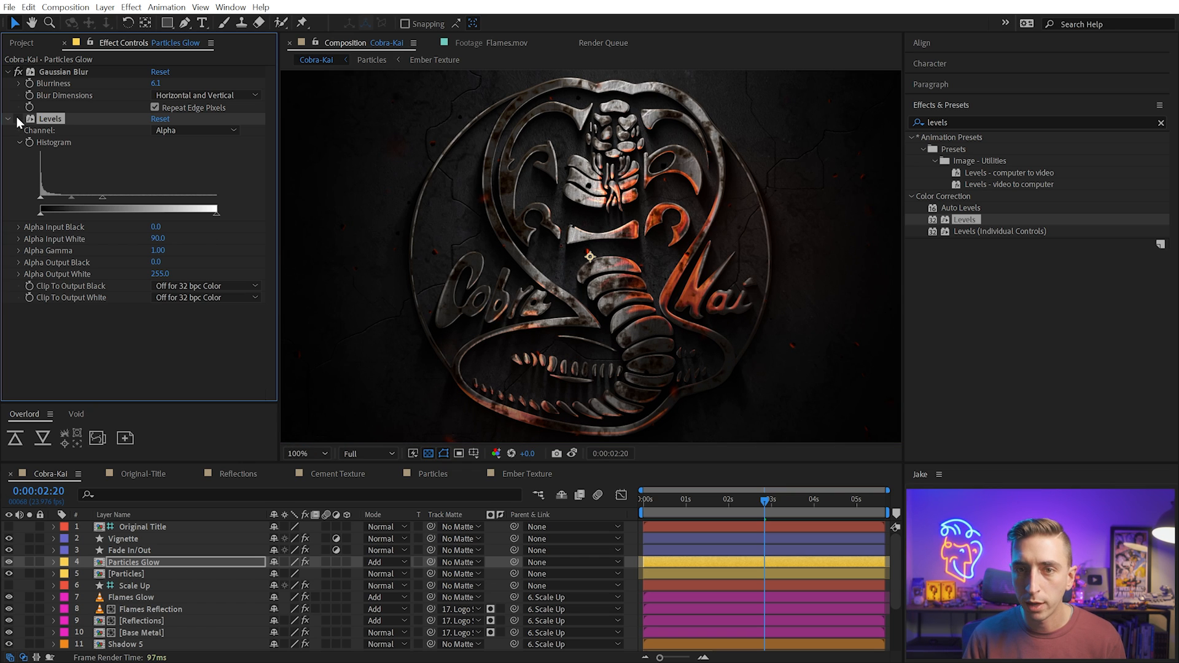
{"action": "left_click", "coordinate": [9, 561]}
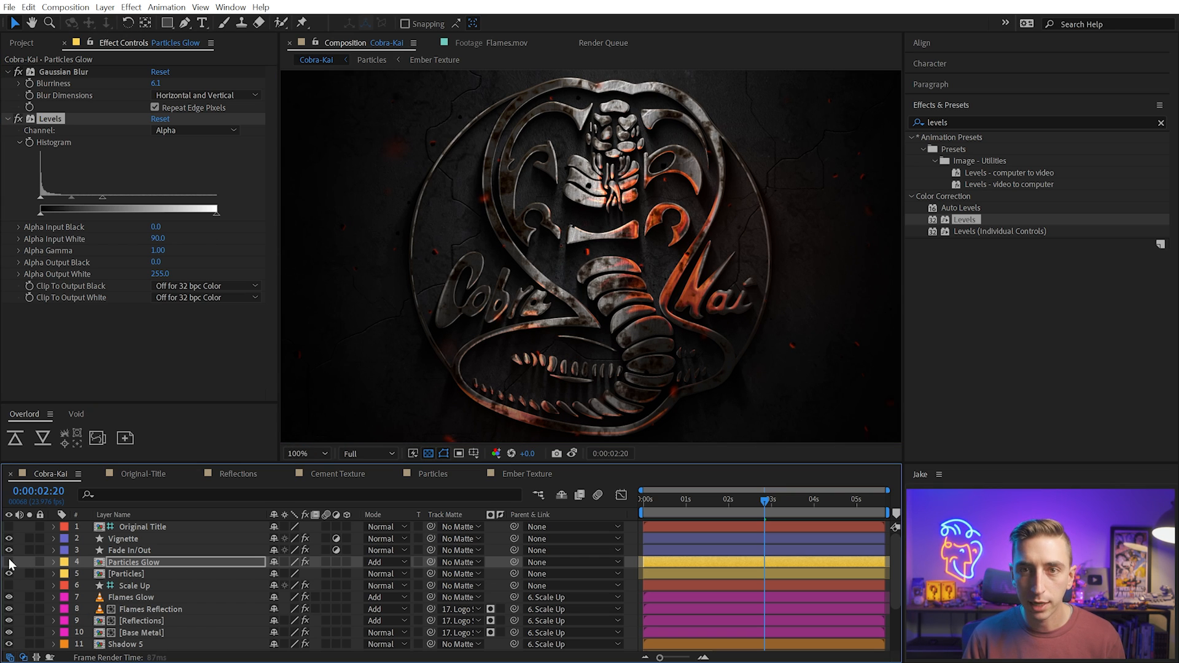
{"action": "key", "text": "shift+slash"}
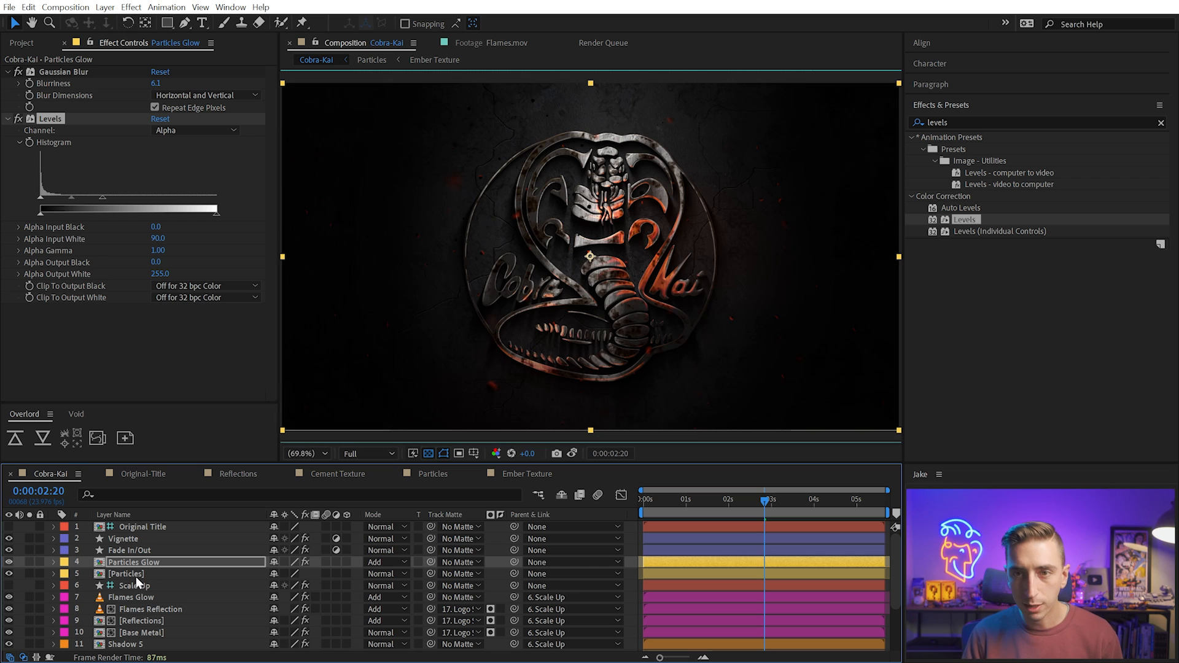
{"action": "left_click_drag", "start_coordinate": [725, 500], "coordinate": [622, 500]}
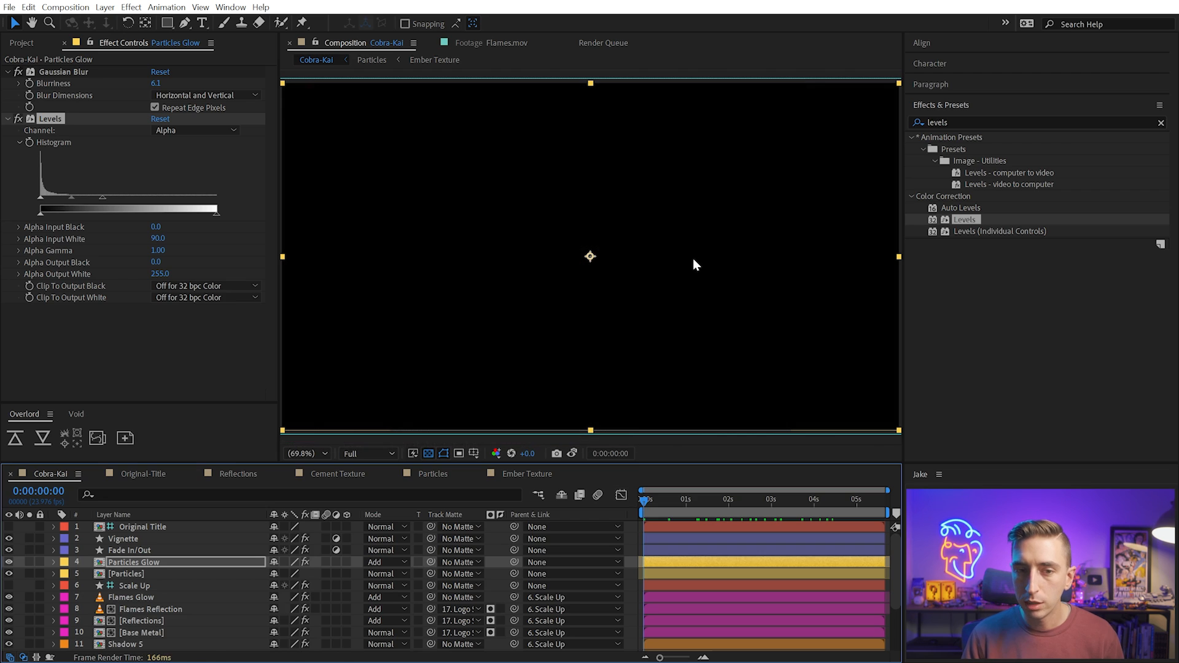
{"action": "key", "text": "grave"}
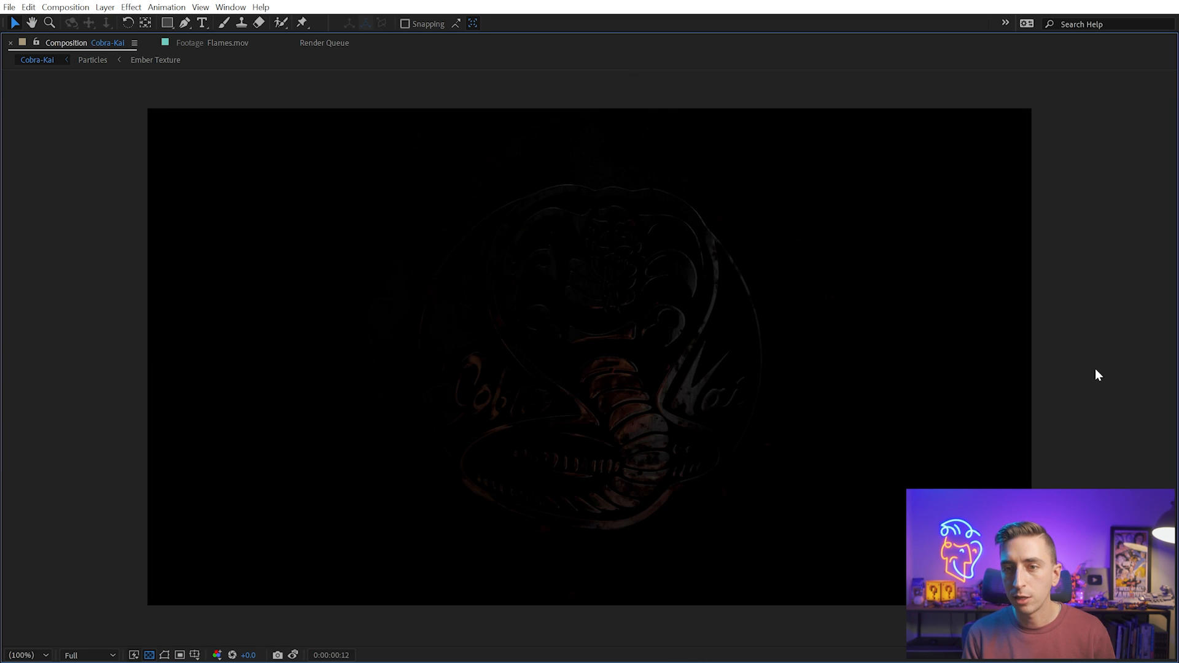
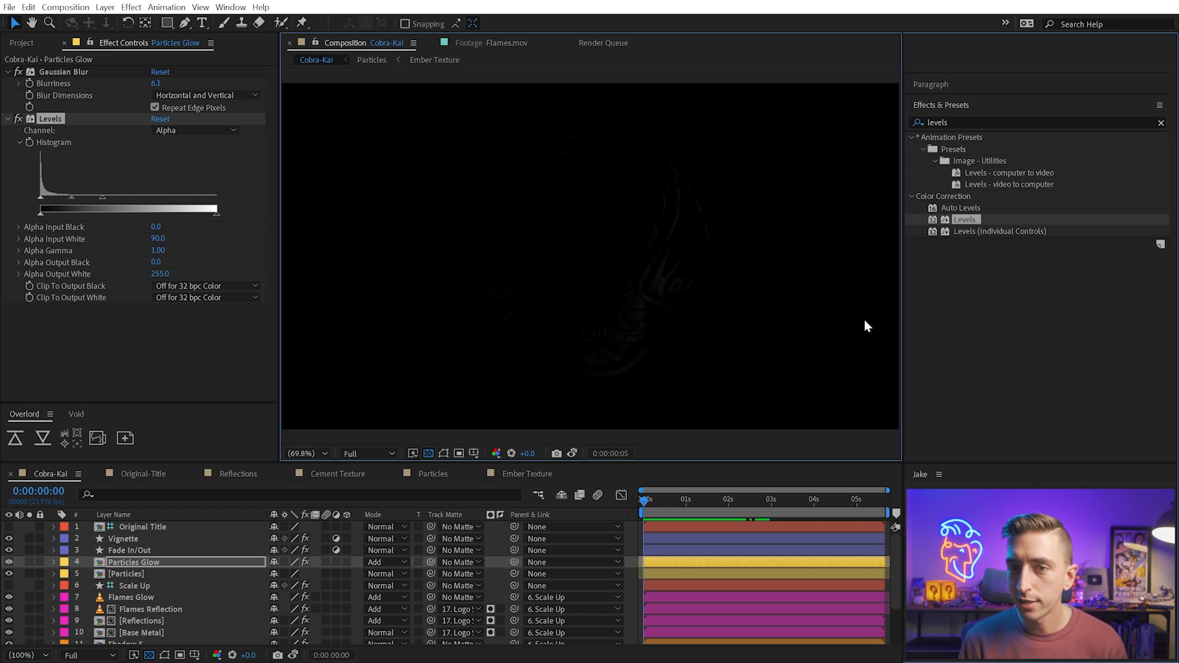
Inspect the Ember layer's Offset in the Ember Texture composition and check the embers in Cobra-Kai around 0:00:02:13
{"action": "left_click", "coordinate": [526, 474]}
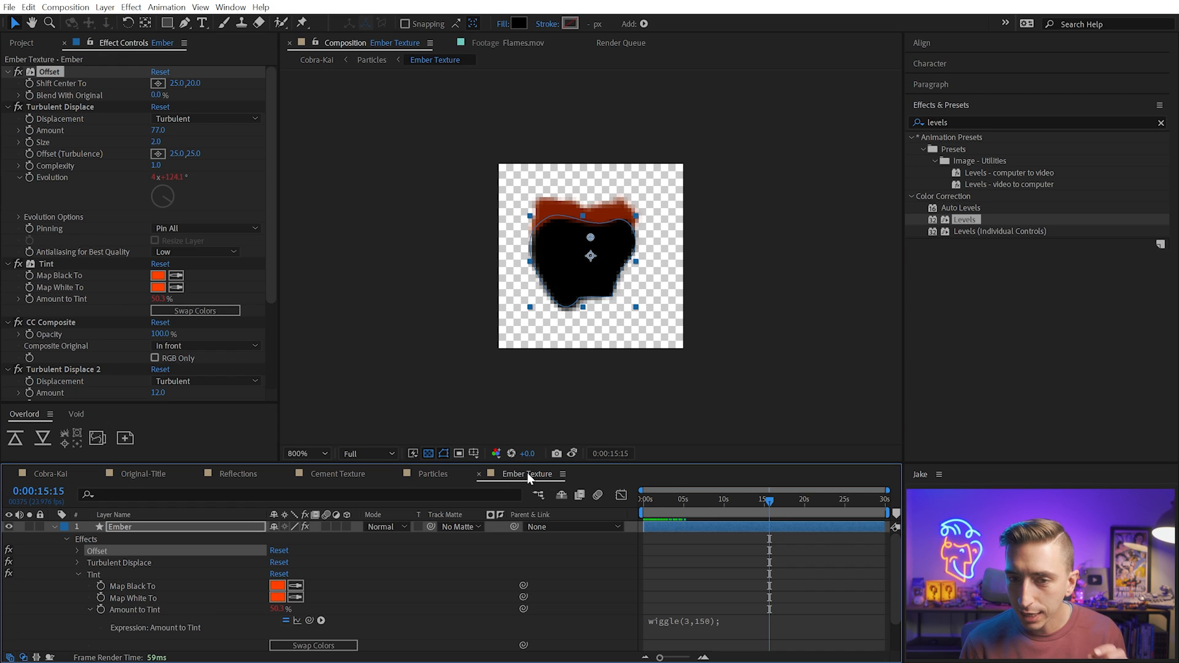
{"action": "left_click", "coordinate": [194, 83]}
{"action": "left_click", "coordinate": [611, 555]}
{"action": "left_click", "coordinate": [716, 500]}
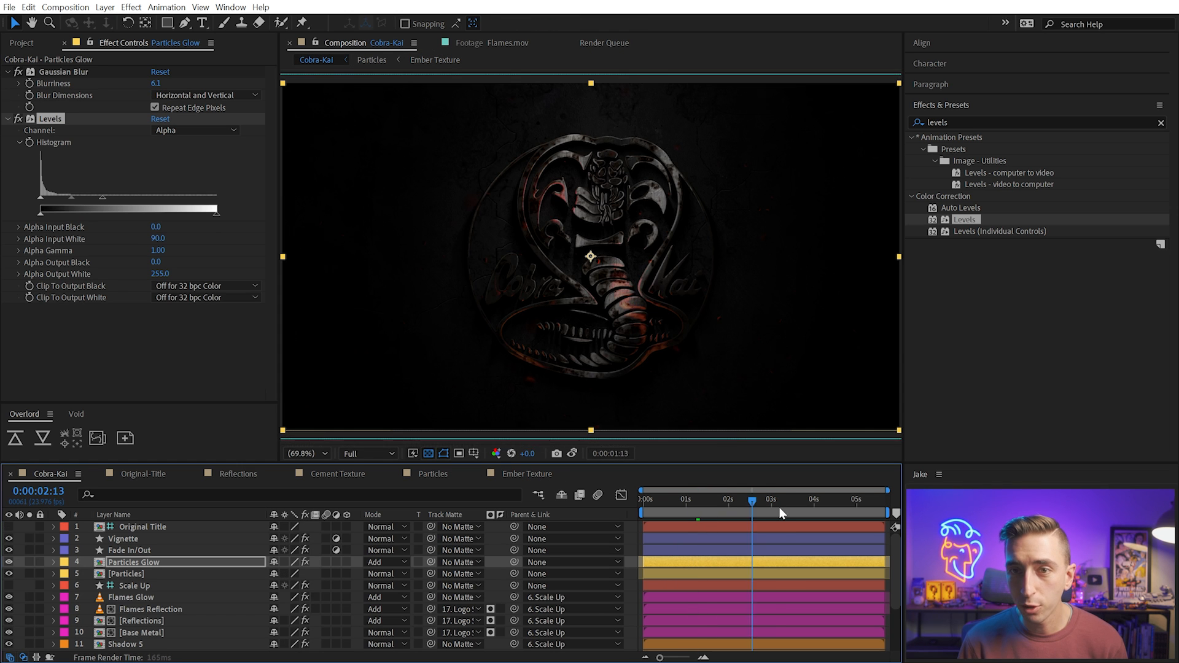
{"action": "mouse_move", "coordinate": [781, 513]}
{"action": "left_mouse_down"}
{"action": "mouse_move", "coordinate": [812, 507]}
{"action": "mouse_move", "coordinate": [793, 506]}
{"action": "left_mouse_up"}
{"action": "left_click", "coordinate": [524, 474]}
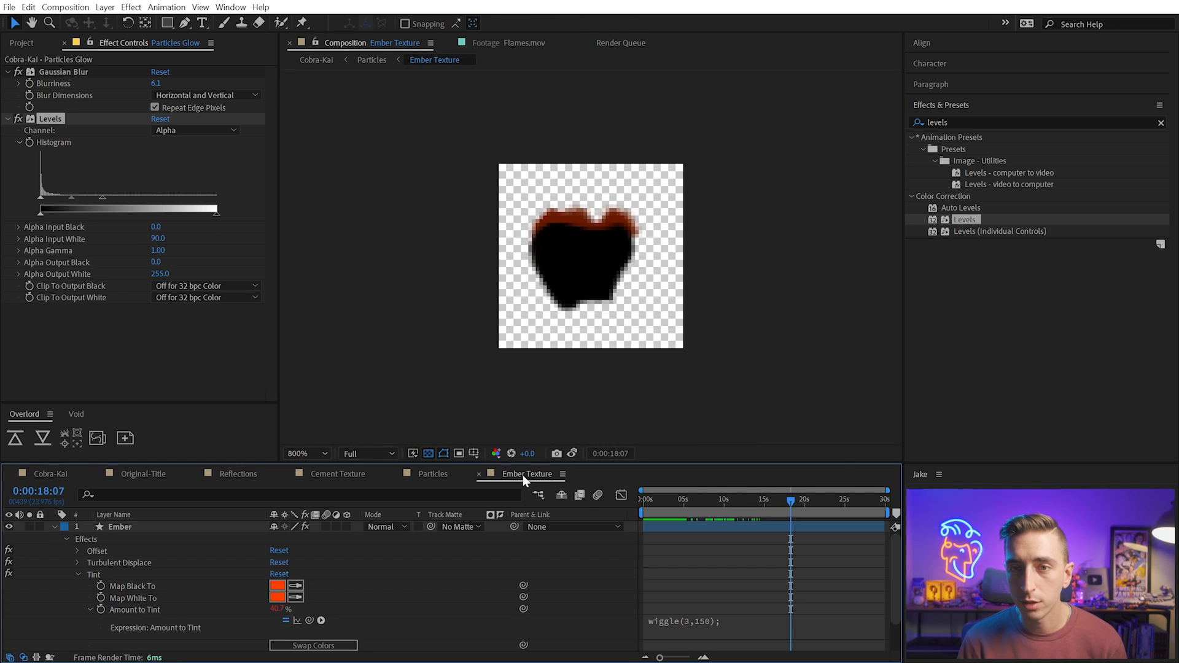
In the Particles composition, reveal the three particle layers' Birth Rate keyframes and move the second ones together to about 5 seconds
{"action": "left_click", "coordinate": [433, 474]}
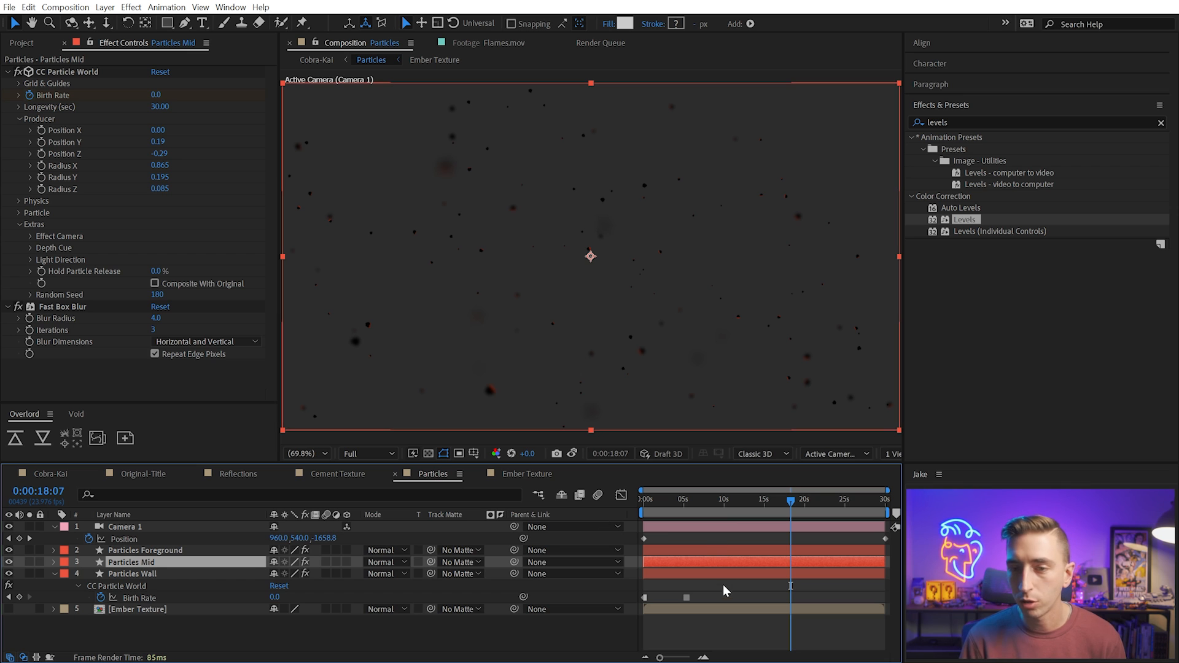
{"action": "left_click", "coordinate": [728, 630]}
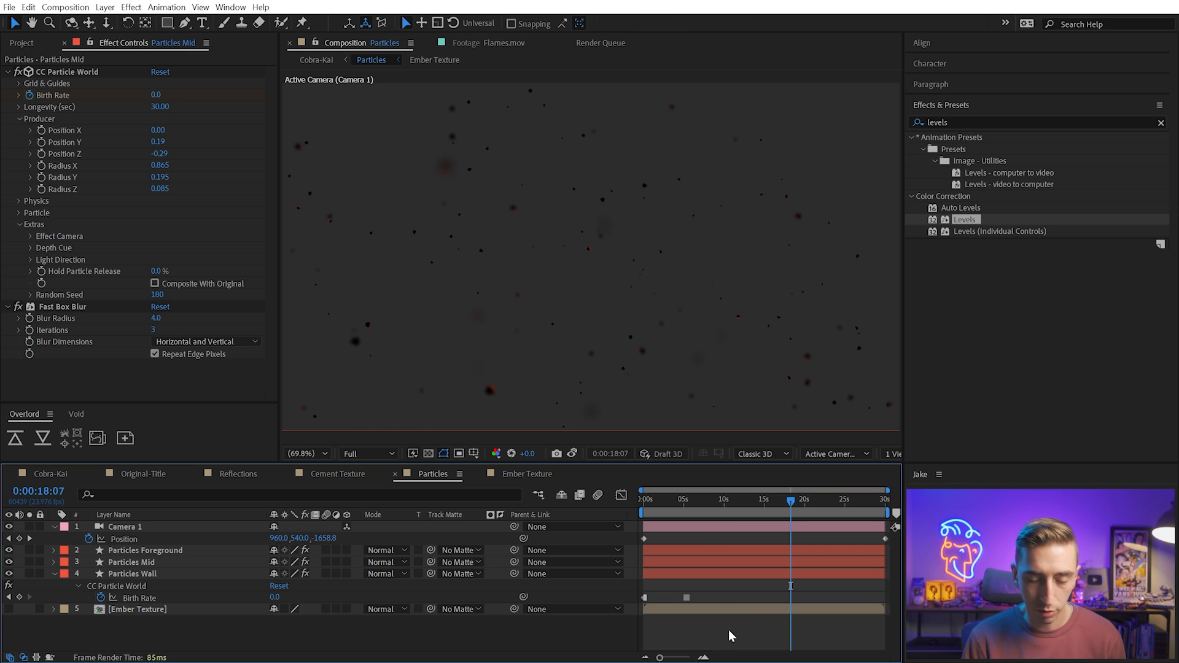
{"action": "key", "text": "u"}
{"action": "left_click_drag", "start_coordinate": [707, 574], "coordinate": [687, 646]}
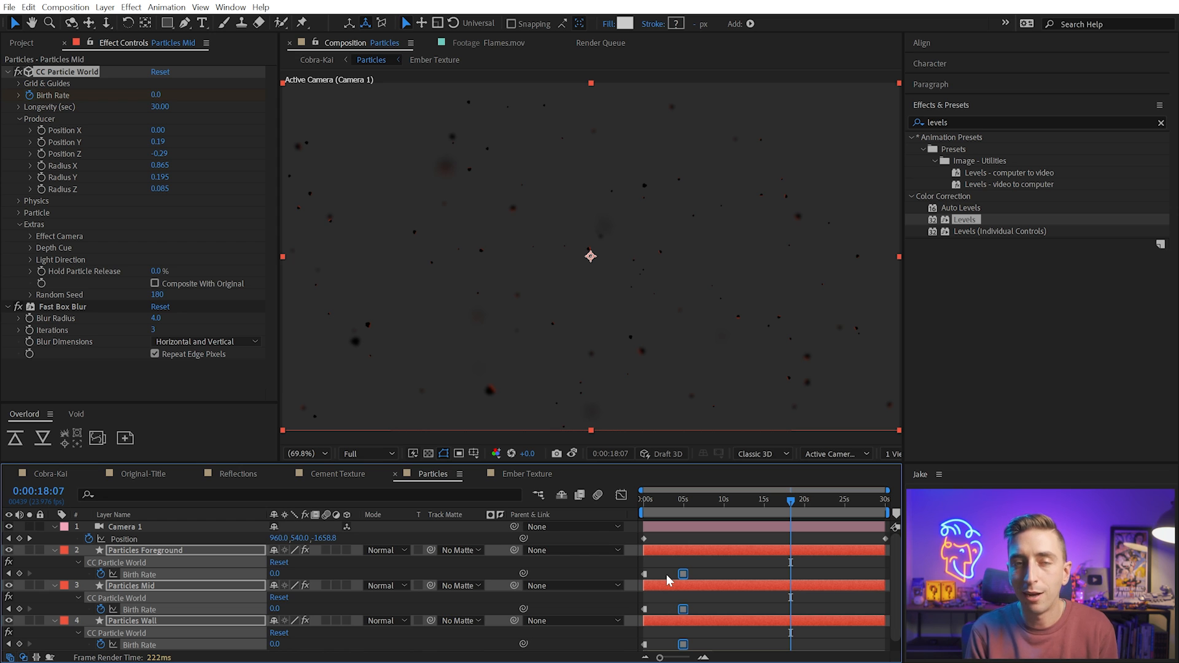
Return to the Cobra-Kai composition and review the embers from about 0:00:02:15 to 0:00:03:07
{"action": "left_click", "coordinate": [46, 473]}
{"action": "left_click", "coordinate": [760, 506]}
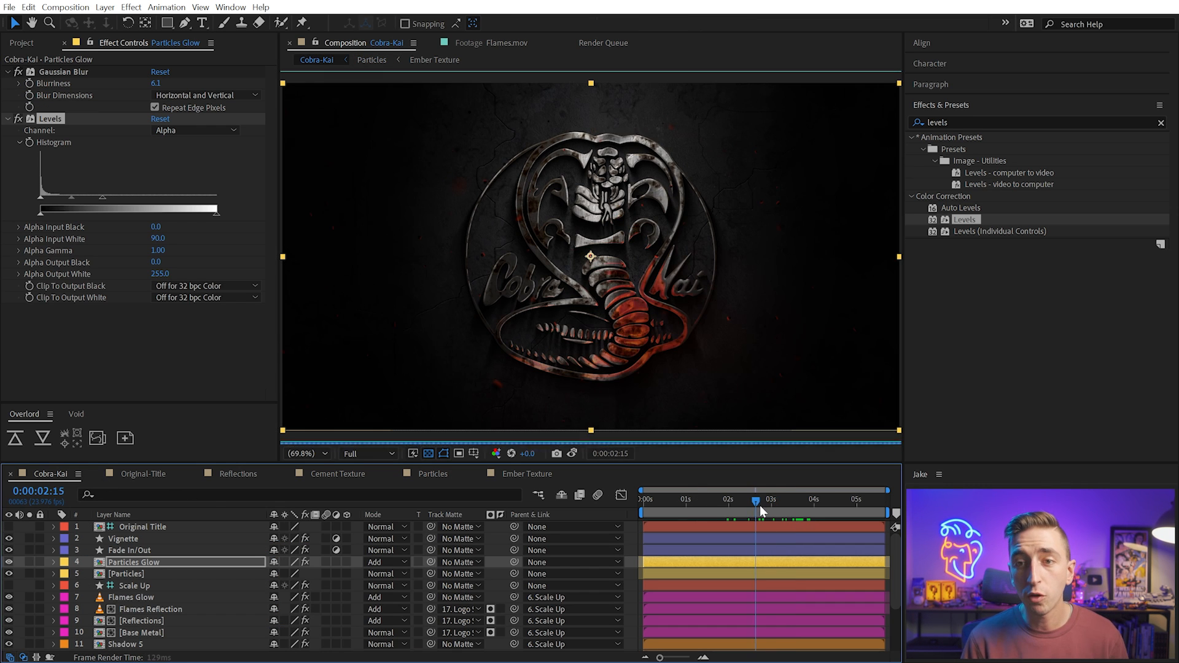
{"action": "left_click_drag", "start_coordinate": [761, 506], "coordinate": [783, 500]}
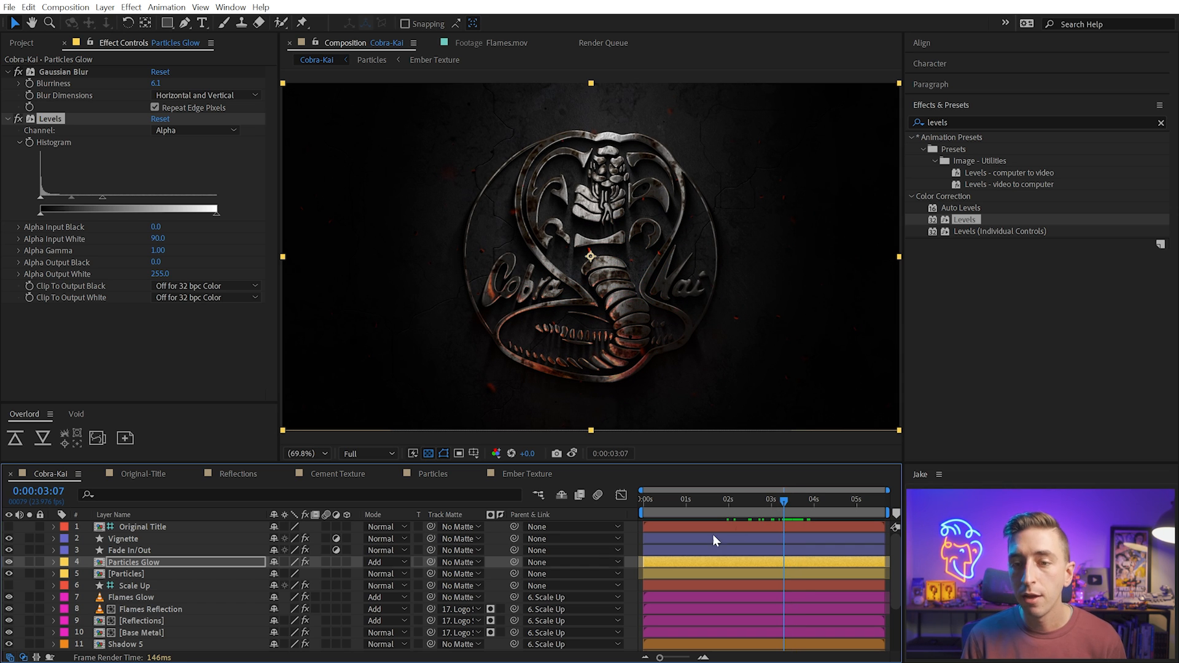
Create an adjustment layer named Crunch directly below the Fade In/Out layer
{"action": "key", "text": "F2"}
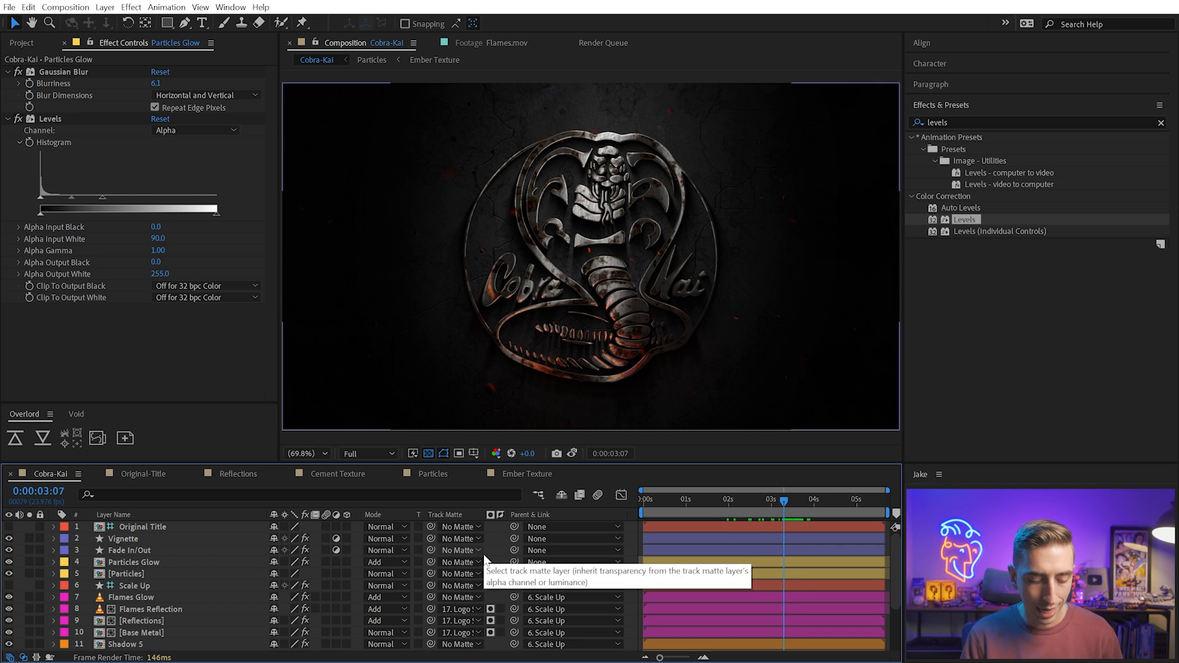
{"action": "key", "text": "ctrl+alt+y"}
{"action": "left_click_drag", "start_coordinate": [129, 525], "coordinate": [171, 566]}
{"action": "key", "text": "Return"}
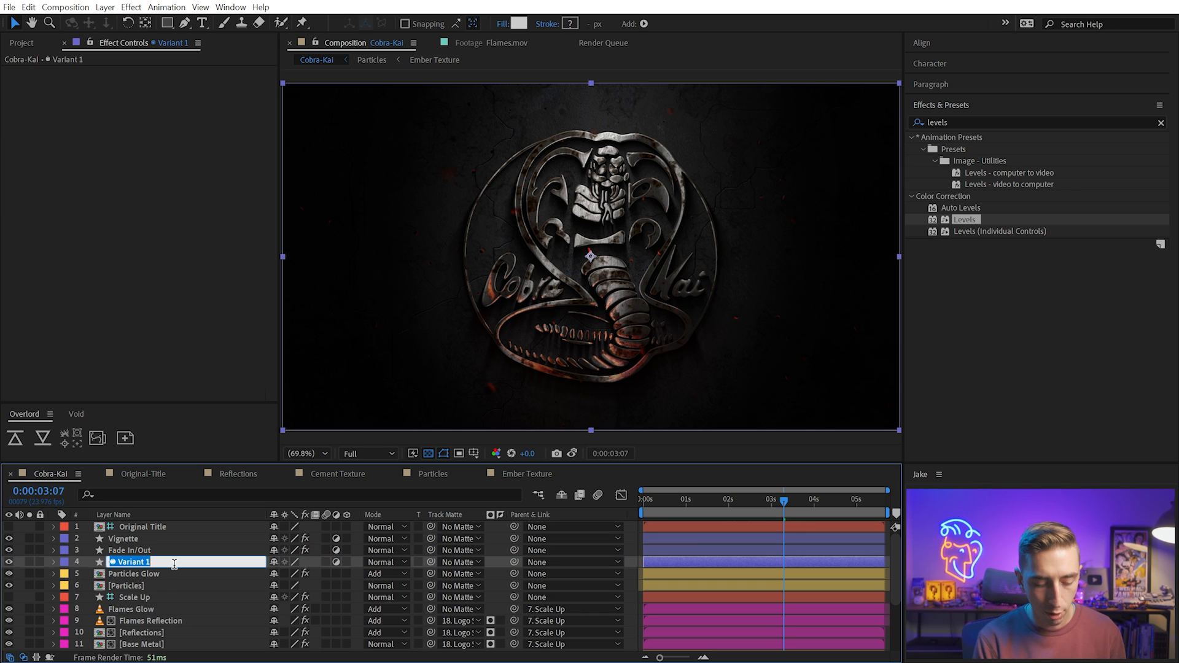
{"action": "type", "text": "Crunch"}
{"action": "key", "text": "Return"}
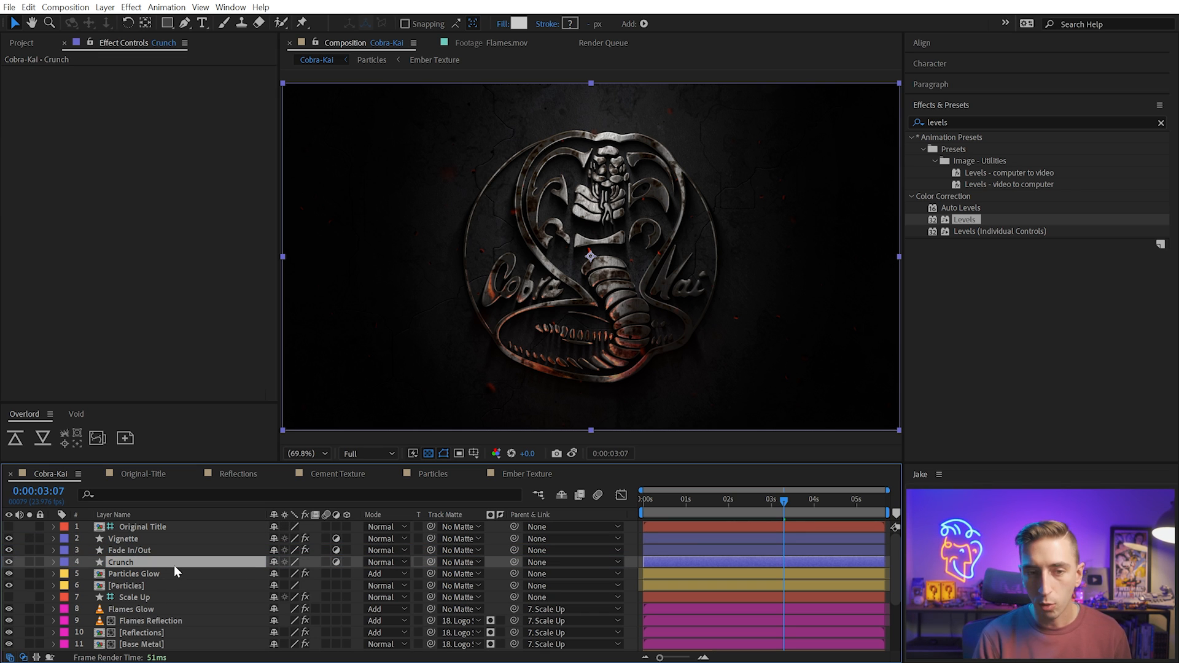
Apply a Gaussian Blur to the Crunch layer with a Blurriness of 2
{"action": "left_click", "coordinate": [917, 119]}
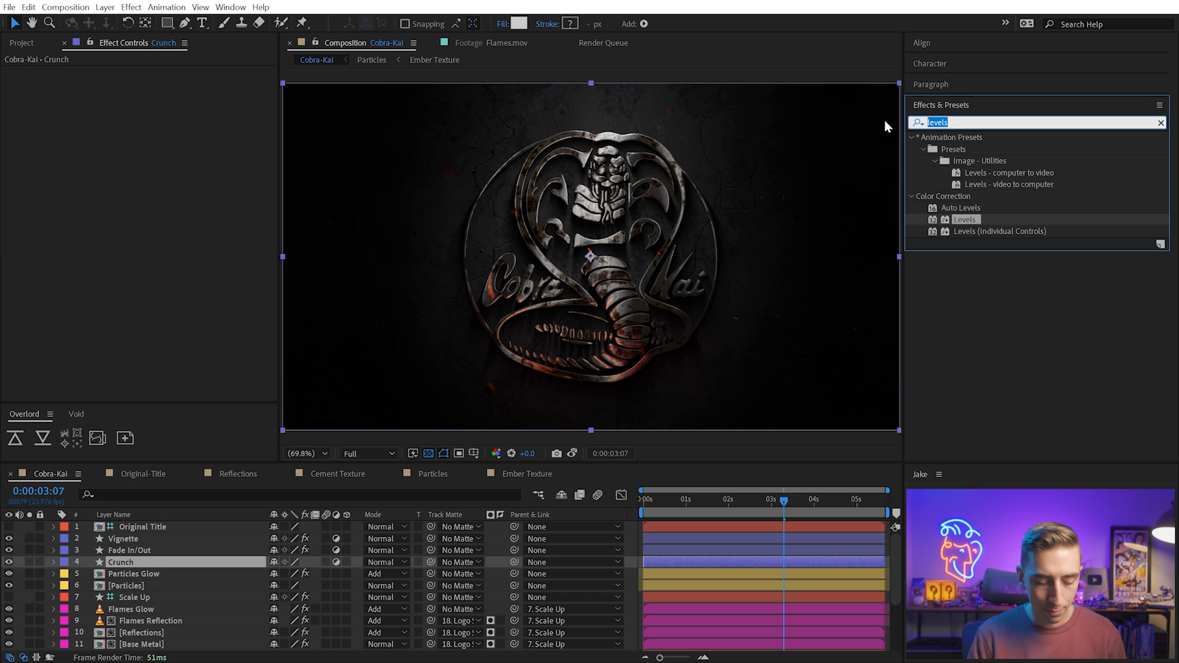
{"action": "type", "text": "gaus"}
{"action": "double_click", "coordinate": [979, 149]}
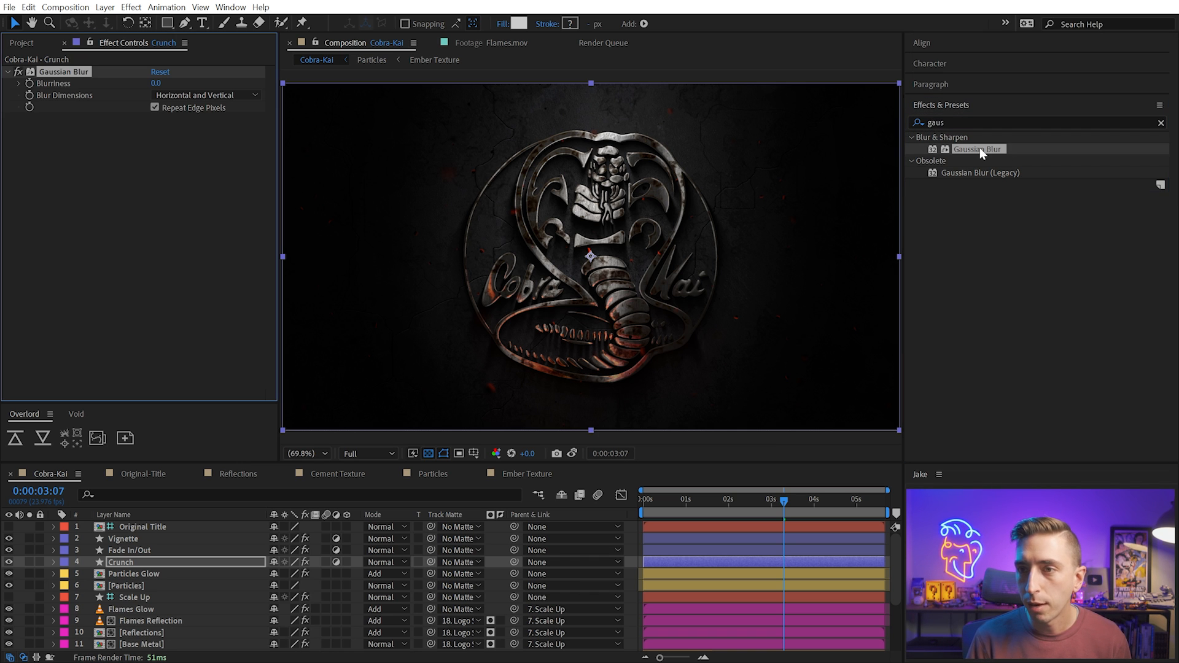
{"action": "scroll", "coordinate": [654, 227], "scroll_direction": "up", "scroll_amount": 2}
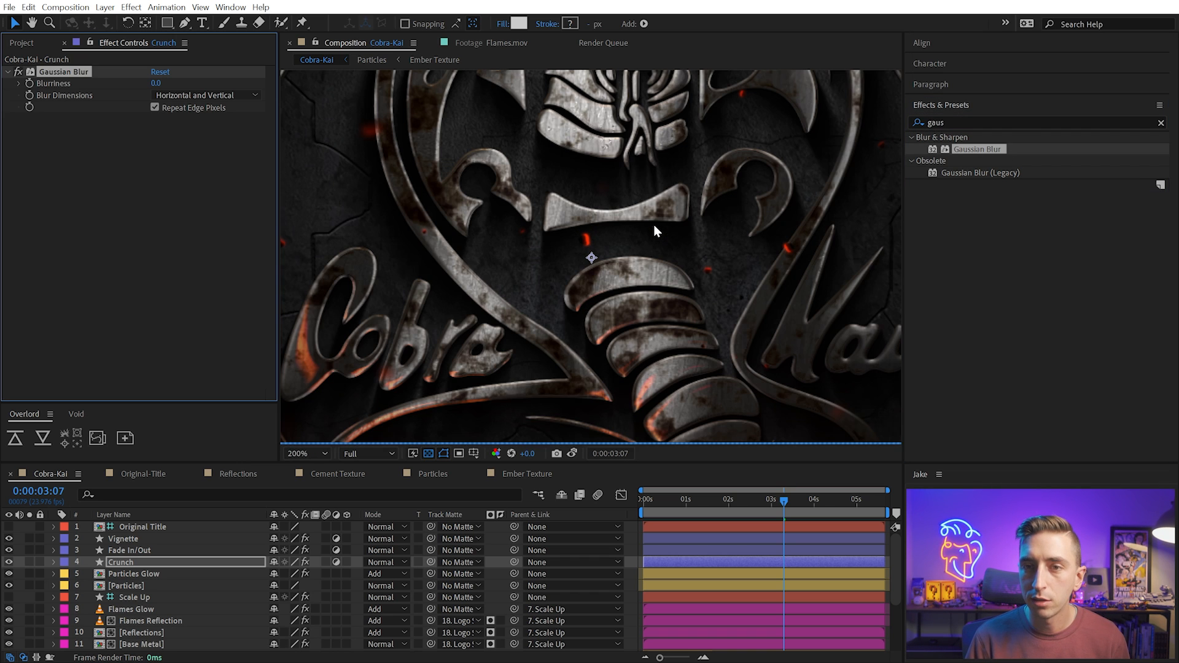
{"action": "left_click", "coordinate": [156, 83]}
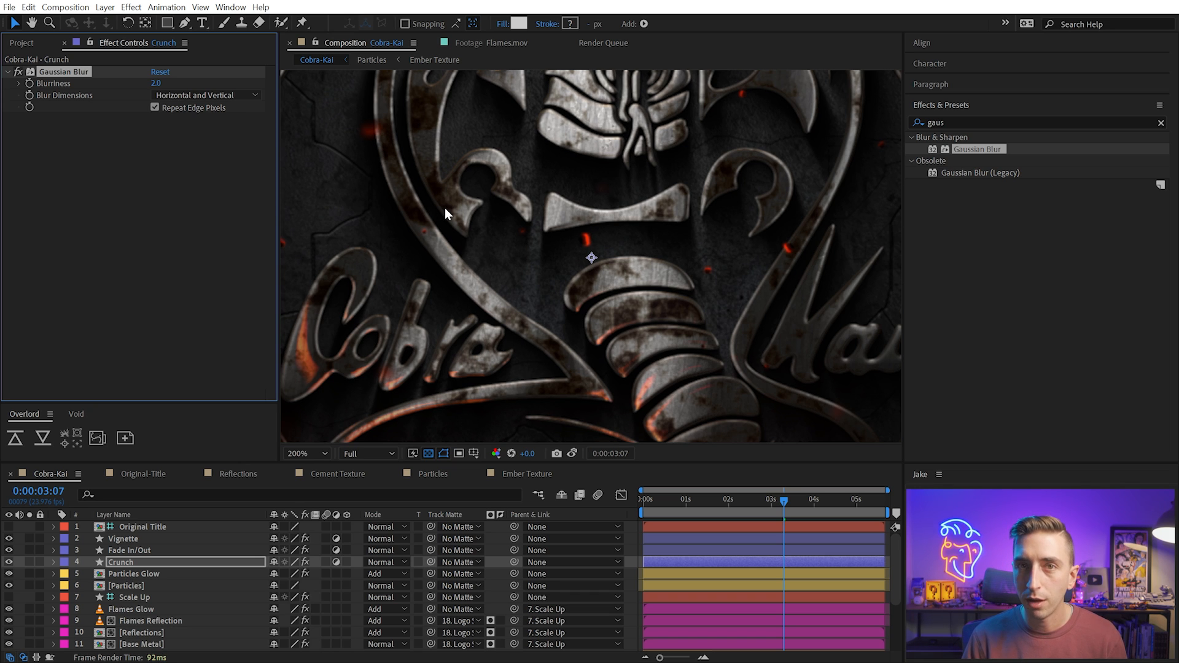
Add an Unsharp Mask after the blur on the Crunch layer and set its Amount to 87
{"action": "left_click_drag", "start_coordinate": [991, 122], "coordinate": [883, 122]}
{"action": "type", "text": "unsharp"}
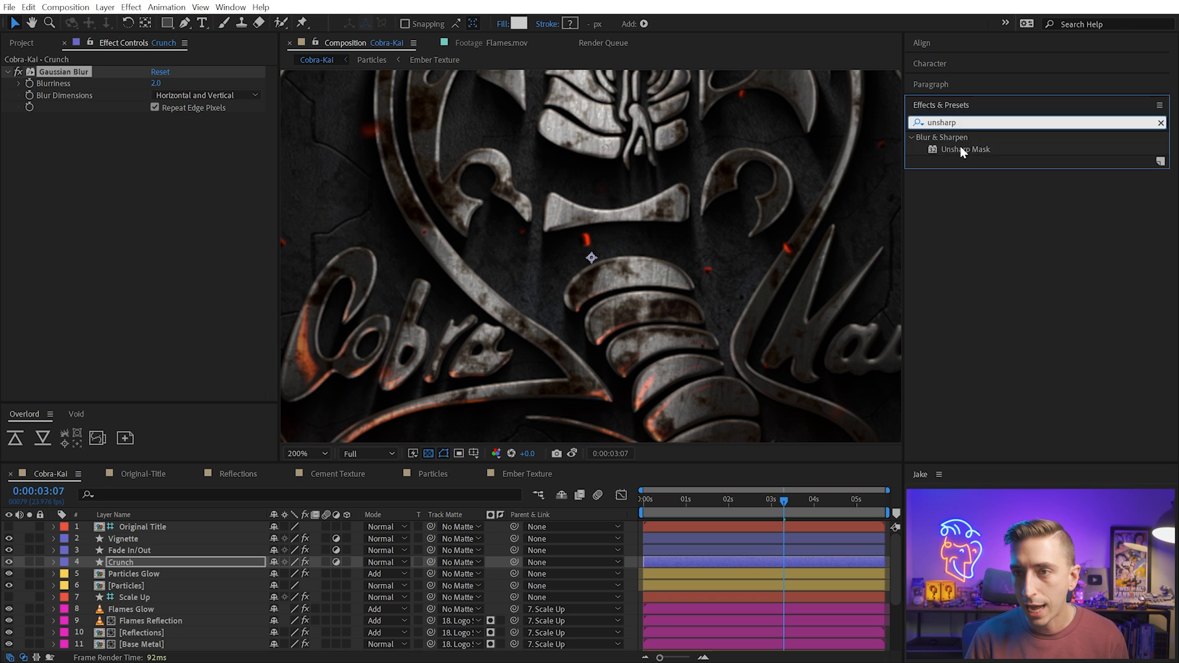
{"action": "left_click_drag", "start_coordinate": [961, 152], "coordinate": [152, 212]}
{"action": "left_click_drag", "start_coordinate": [170, 130], "coordinate": [185, 130]}
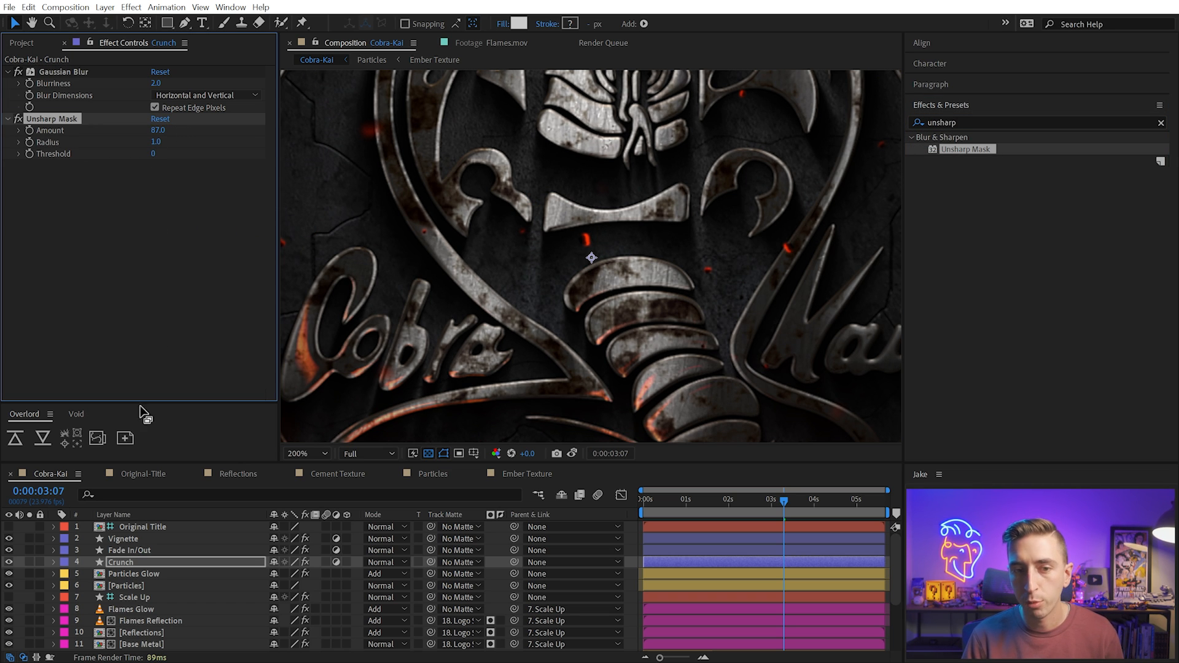
Compare the logo's detail with the Crunch layer hidden and shown
{"action": "left_click", "coordinate": [8, 563]}
{"action": "left_click", "coordinate": [8, 563]}
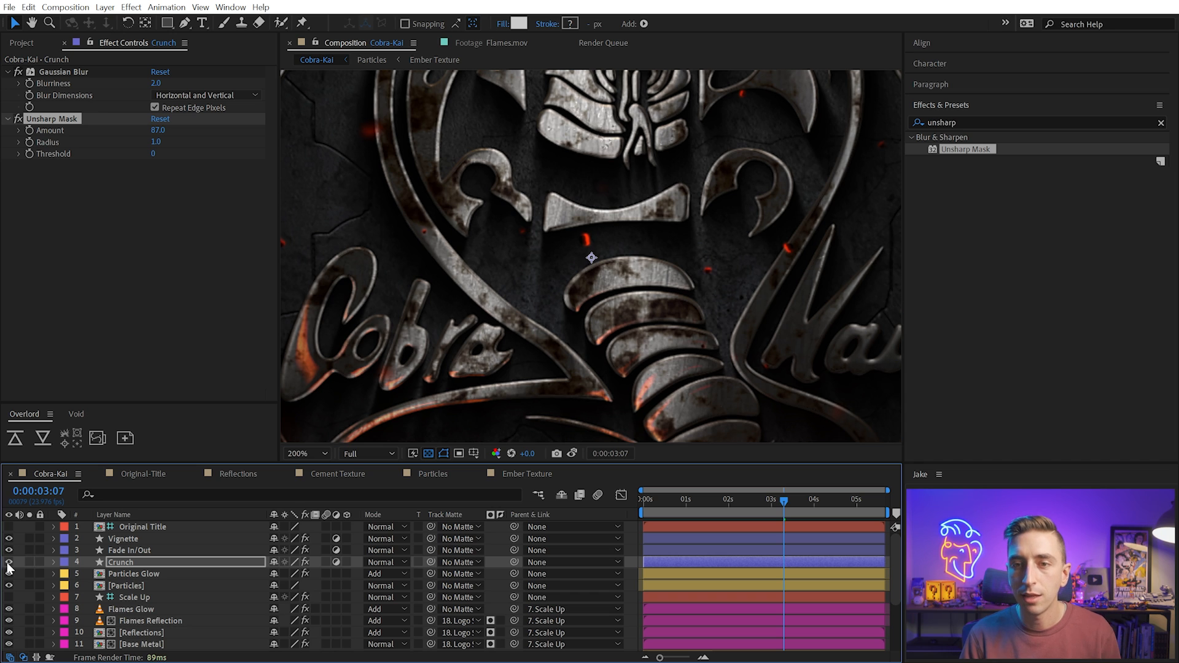
{"action": "left_click", "coordinate": [8, 562]}
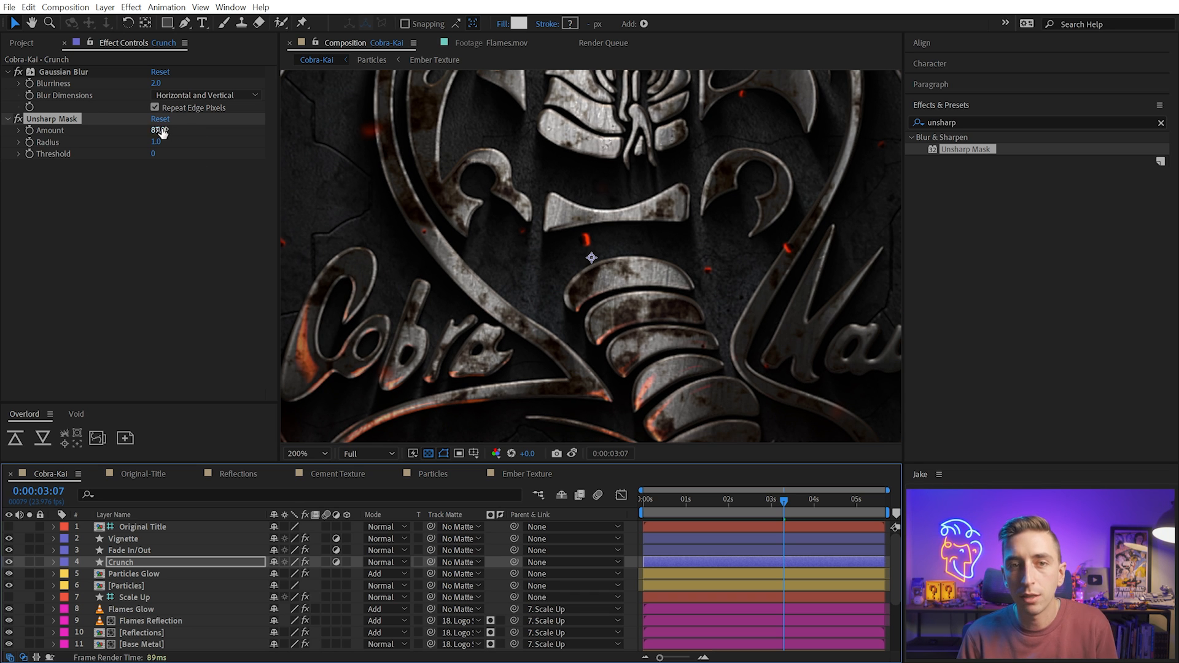
Raise the Crunch layer's Unsharp Mask Amount to 113 and compare the full frame with the layer hidden and shown
{"action": "left_click_drag", "start_coordinate": [162, 131], "coordinate": [175, 126]}
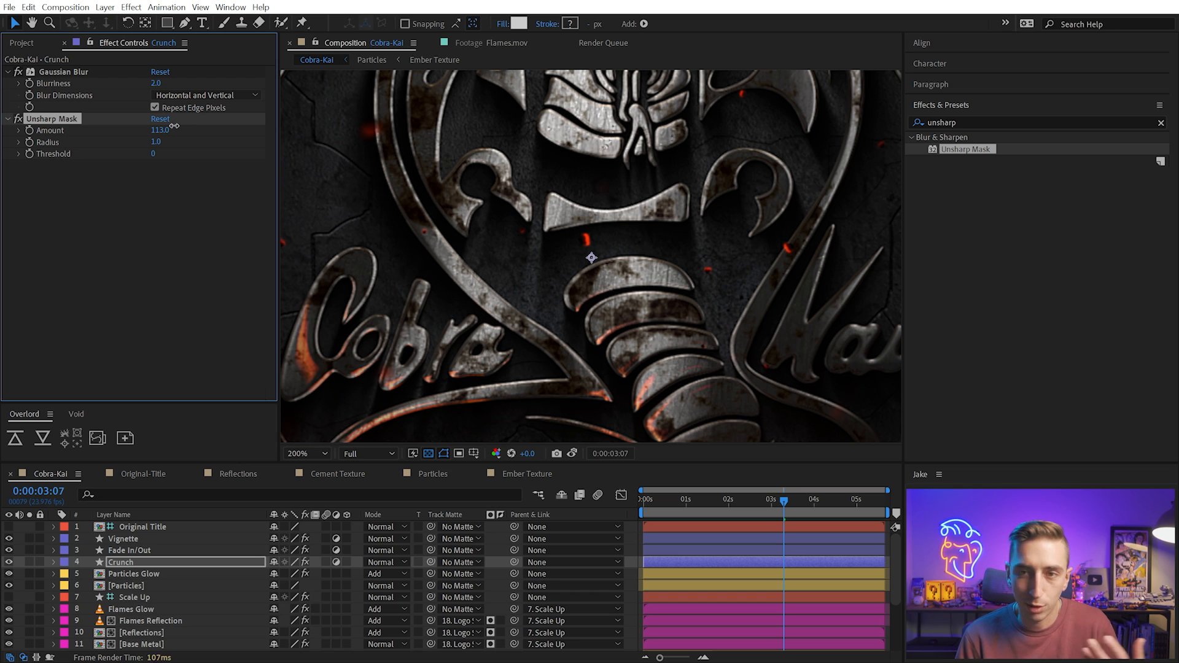
{"action": "key", "text": "shift+slash"}
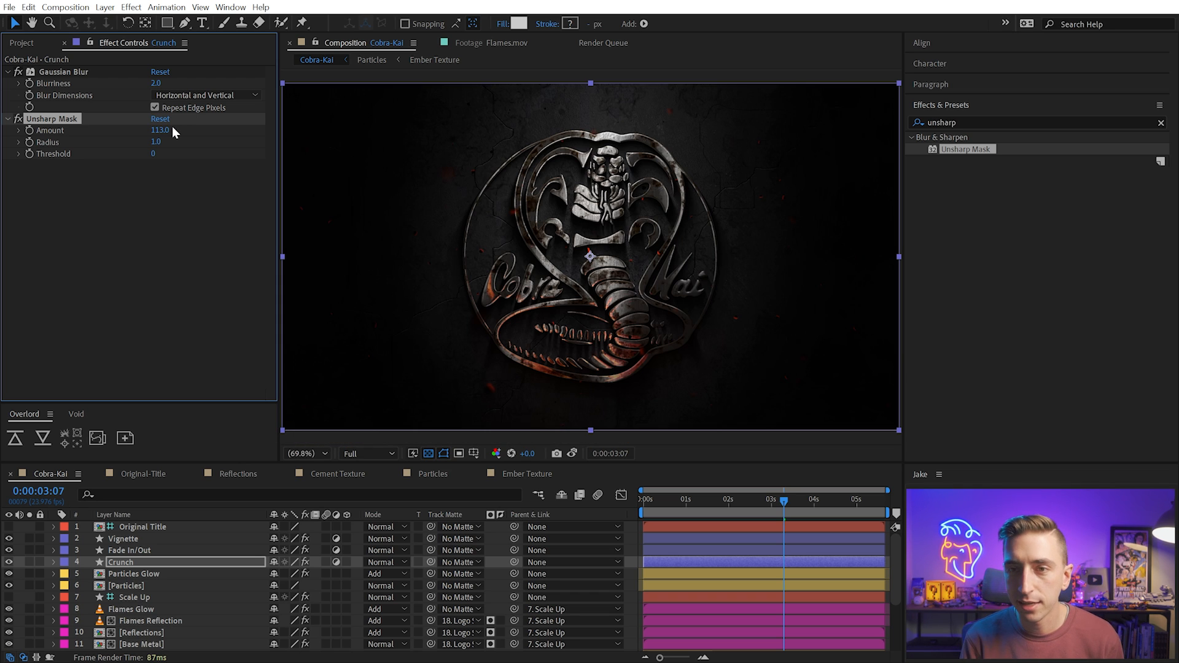
{"action": "left_click", "coordinate": [8, 562]}
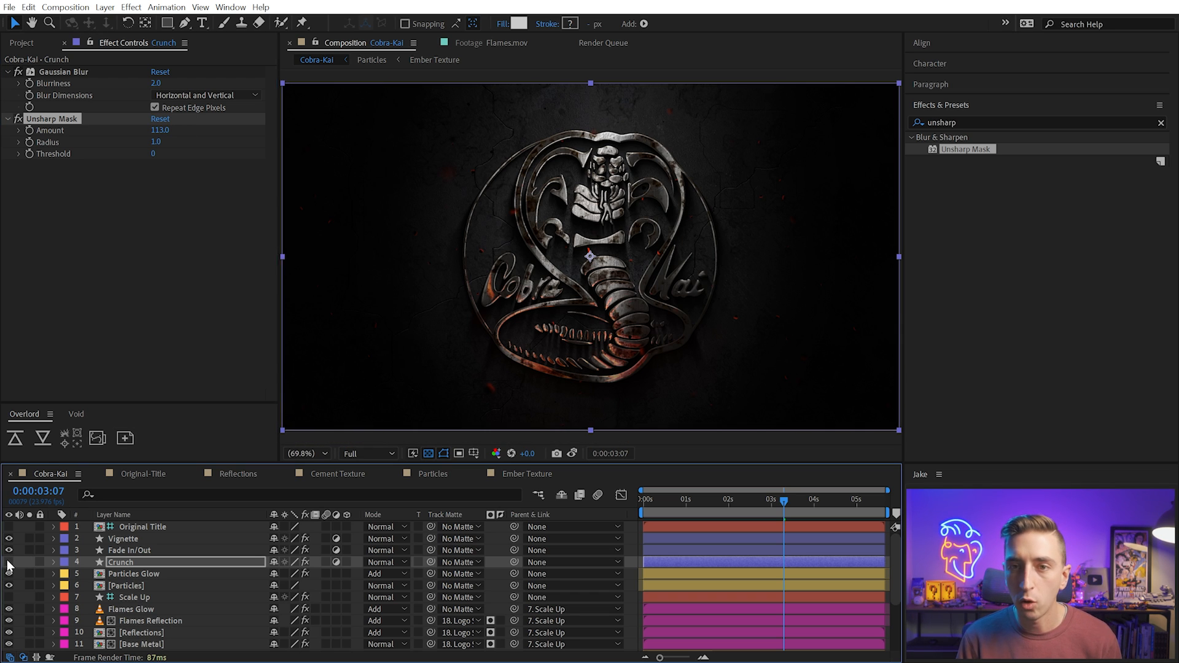
{"action": "left_click", "coordinate": [8, 562]}
{"action": "left_click", "coordinate": [9, 563]}
{"action": "left_click", "coordinate": [8, 563]}
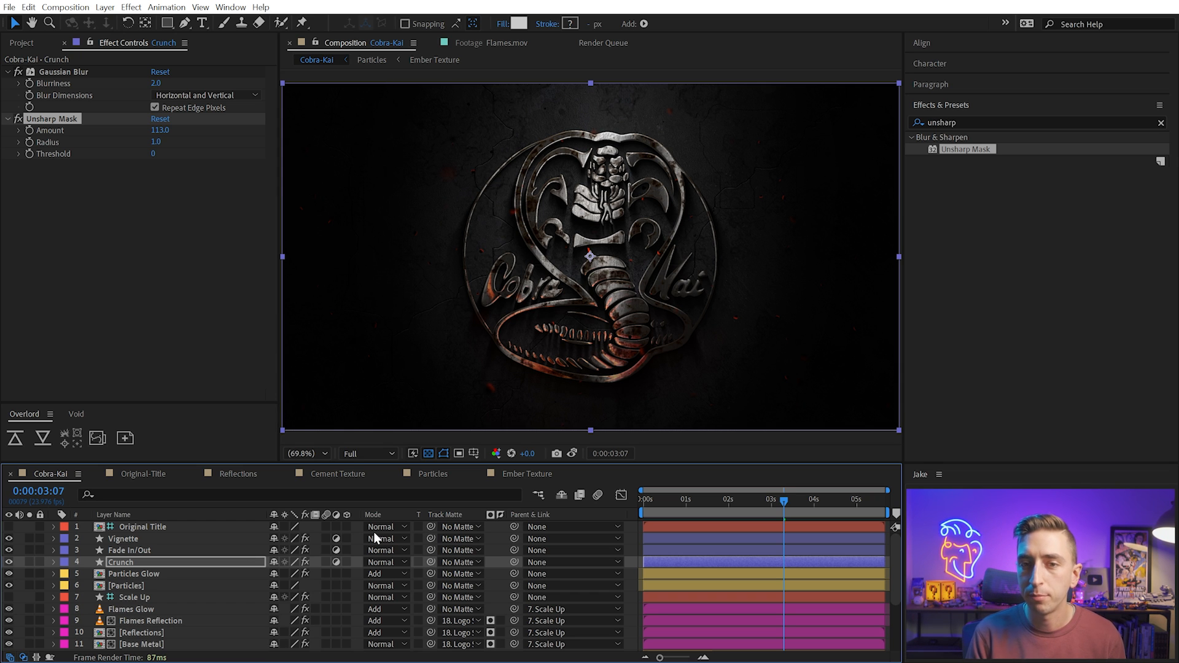
Save the project and preview the Cobra-Kai animation in an enlarged composition view
{"action": "key", "text": "ctrl+s"}
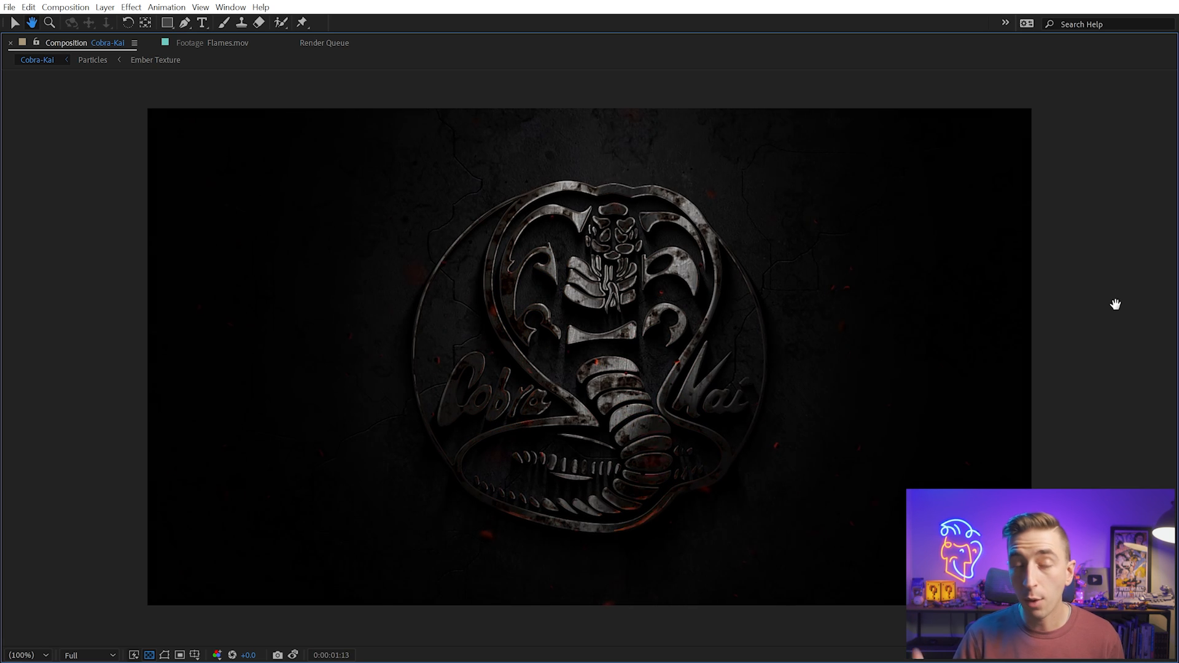
{"action": "key", "text": "space"}
{"action": "key", "text": "grave"}
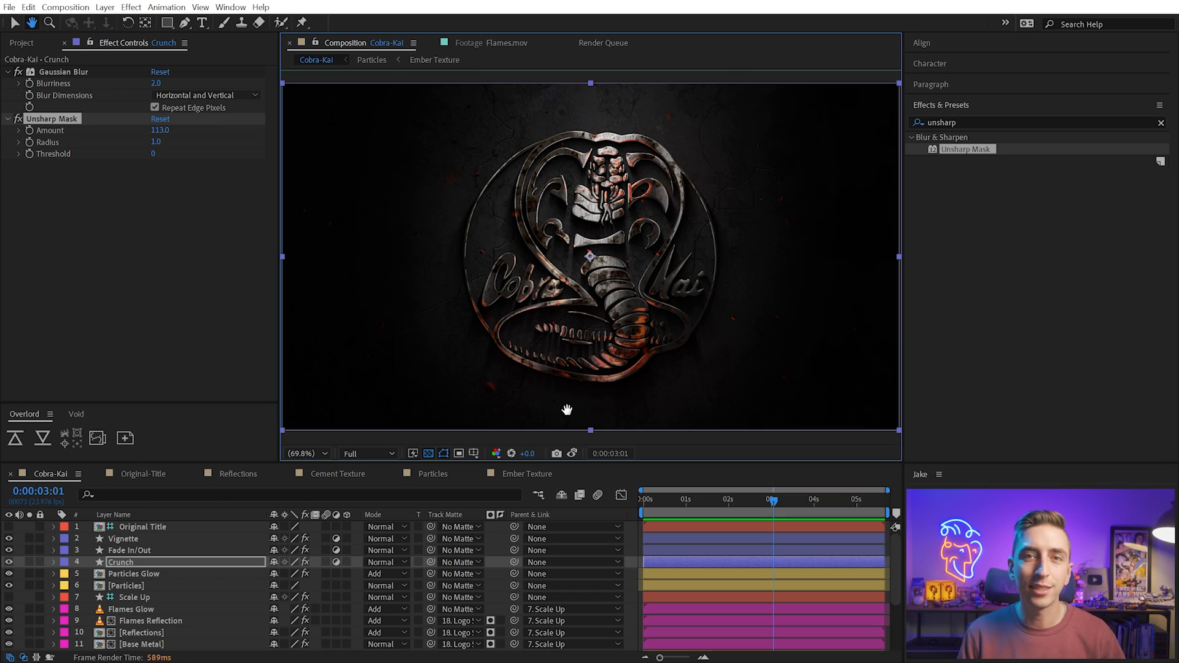
Darken the Base Metal layer by setting its CC Blobbylize Shading Ambient to 21
{"action": "scroll", "coordinate": [135, 624], "scroll_direction": "down", "scroll_amount": 3}
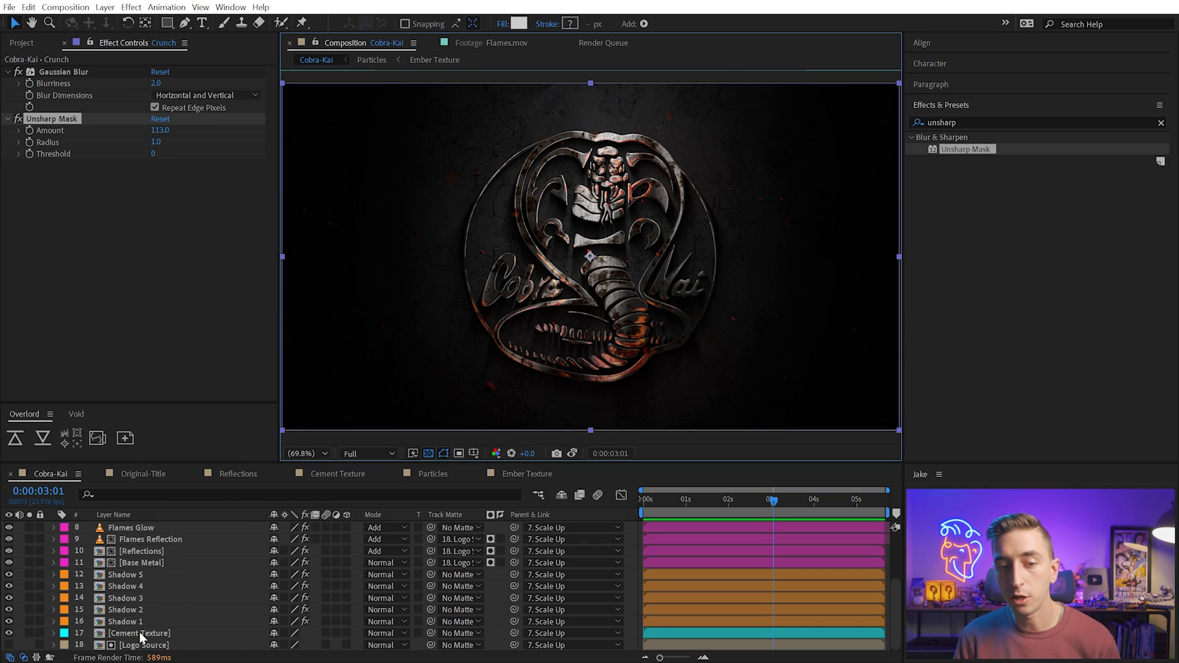
{"action": "left_click", "coordinate": [146, 564]}
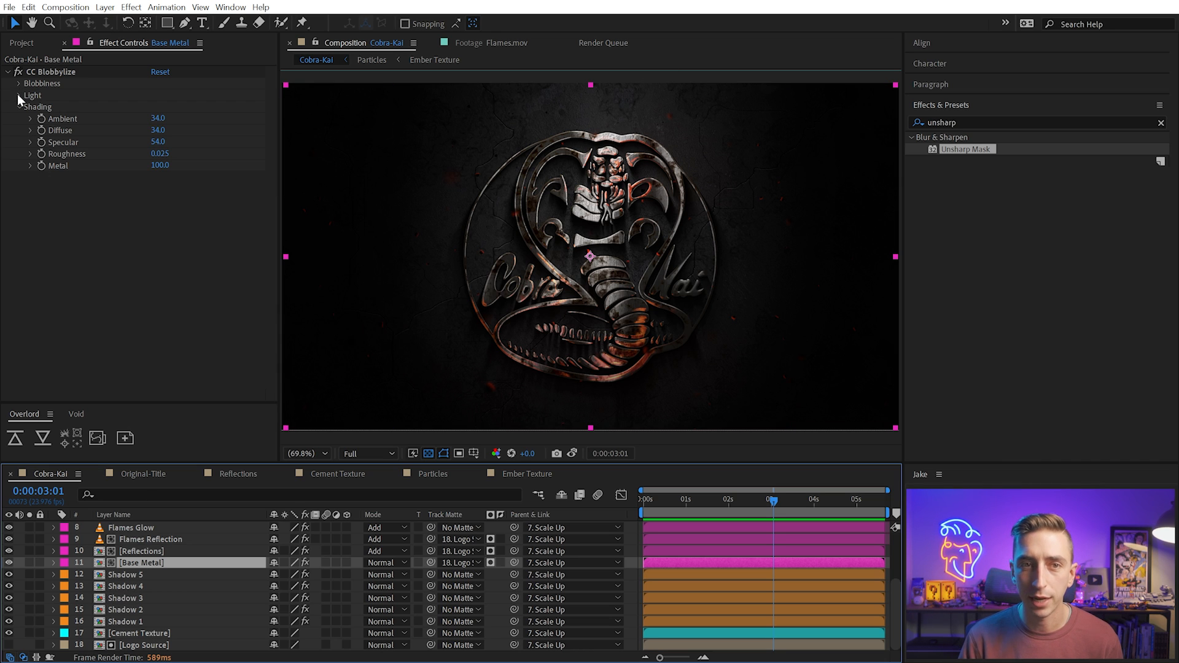
{"action": "left_click_drag", "start_coordinate": [158, 119], "coordinate": [153, 123]}
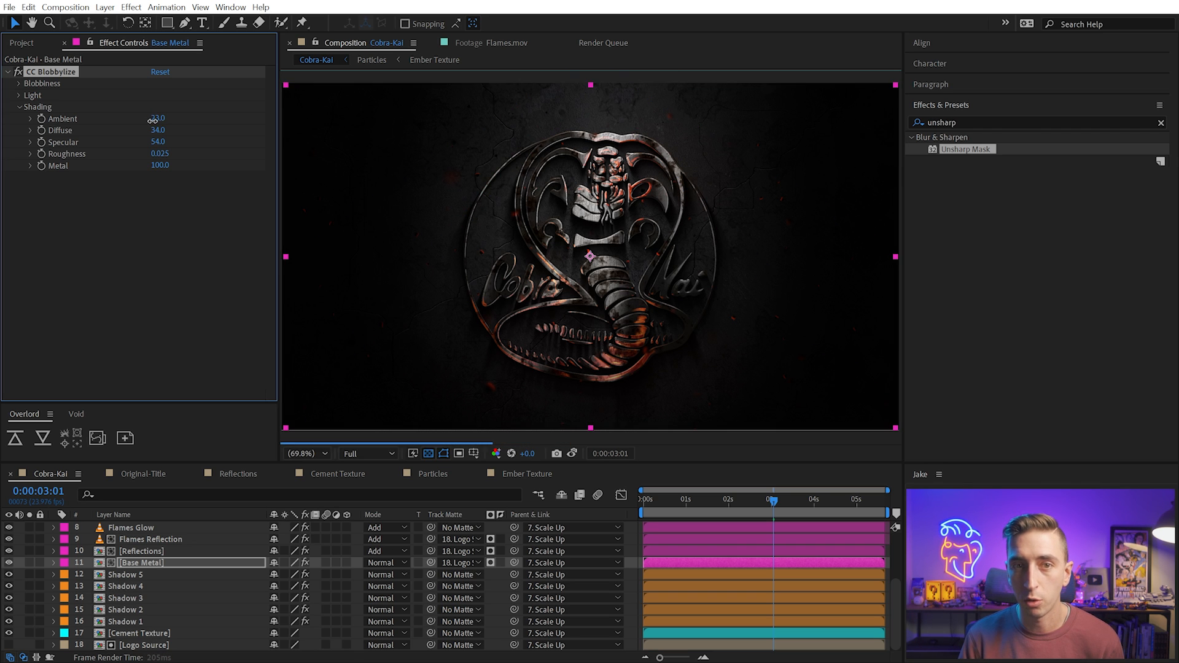
In the Base Metal precomp, set the Rust layer's first Fractal Noise to Contrast 432 and Brightness -70, and return to the Cobra-Kai composition
{"action": "double_click", "coordinate": [171, 563]}
{"action": "left_click", "coordinate": [153, 527]}
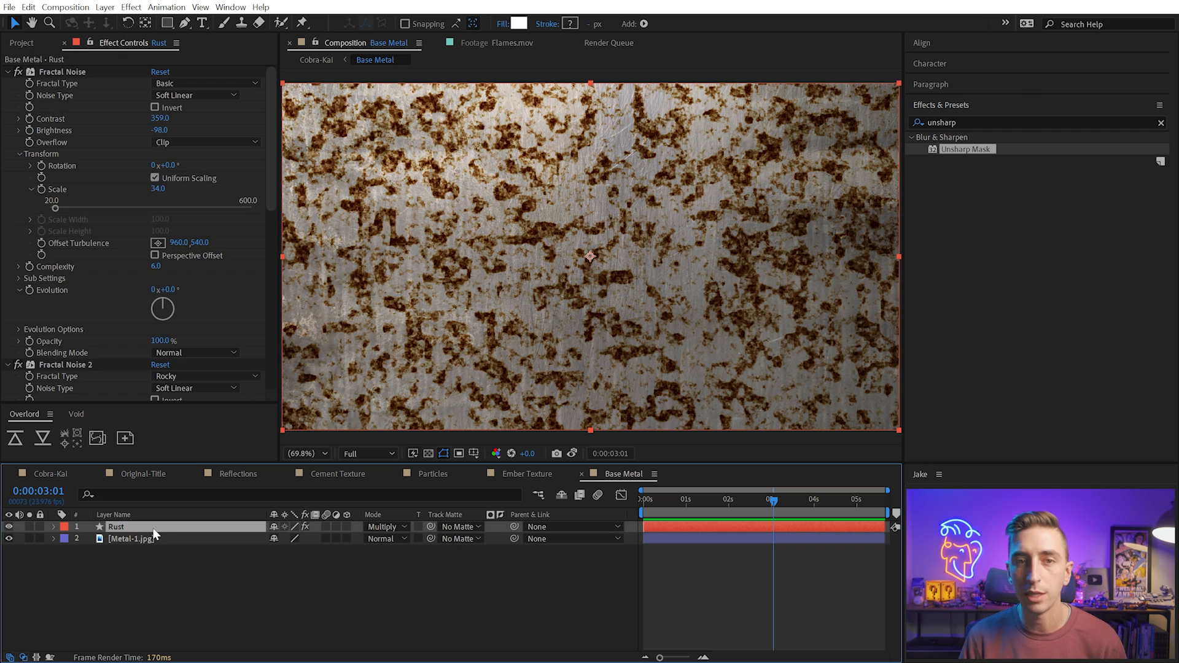
{"action": "left_click_drag", "start_coordinate": [161, 129], "coordinate": [212, 115]}
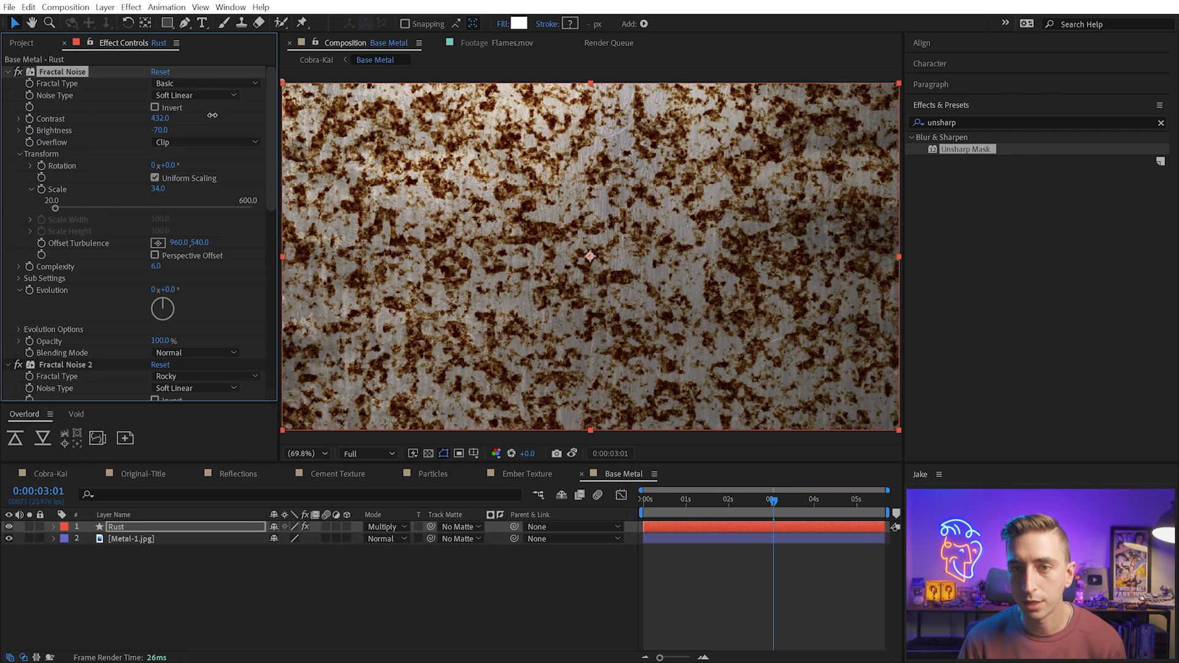
{"action": "scroll", "coordinate": [104, 311], "scroll_direction": "down", "scroll_amount": 4}
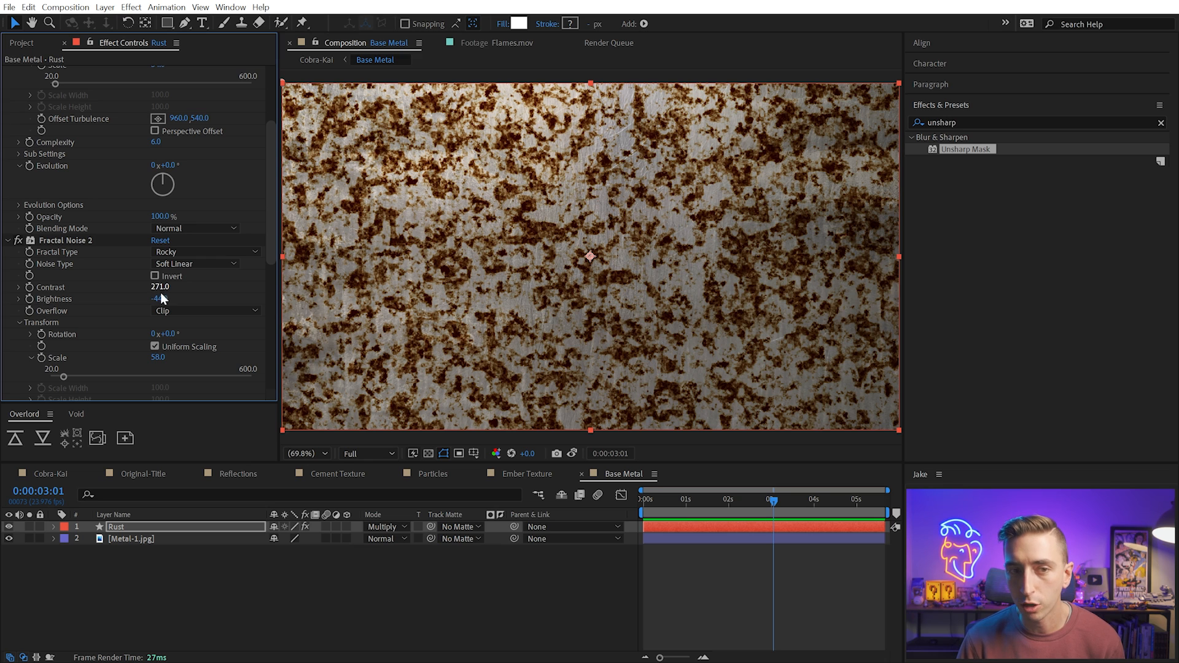
{"action": "left_click", "coordinate": [43, 474]}
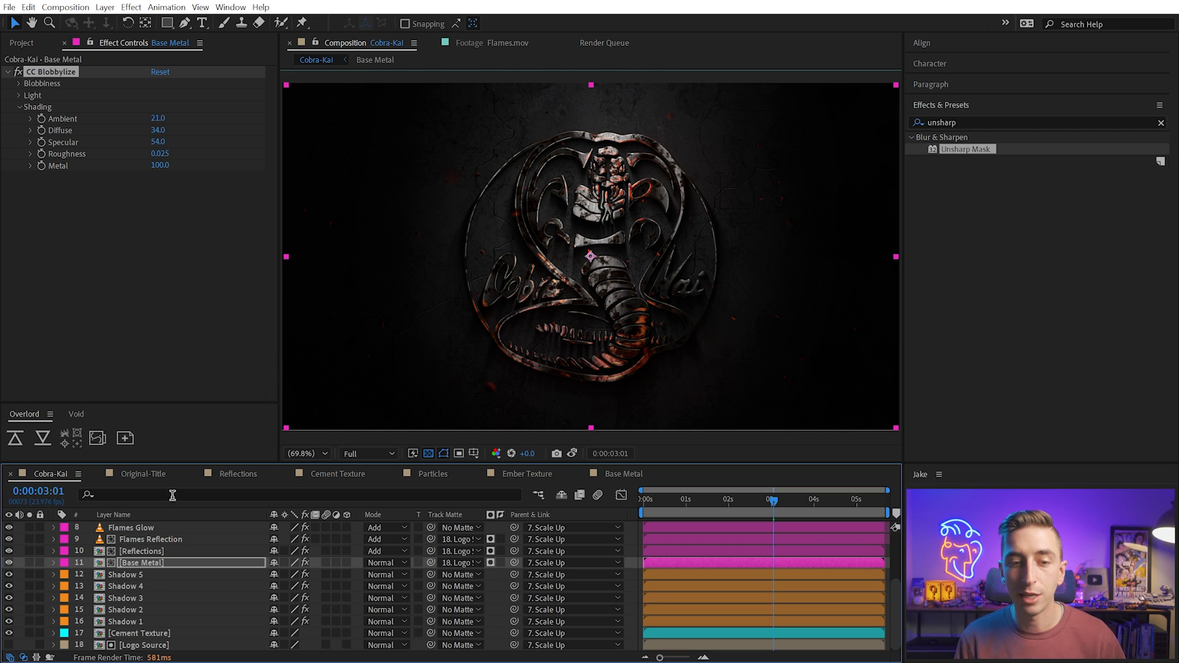
Swap the logo in the Logo Source precomp by adding the Miyagi-Do comp above Cobra Kai Logo and hiding the original layer
{"action": "double_click", "coordinate": [147, 645]}
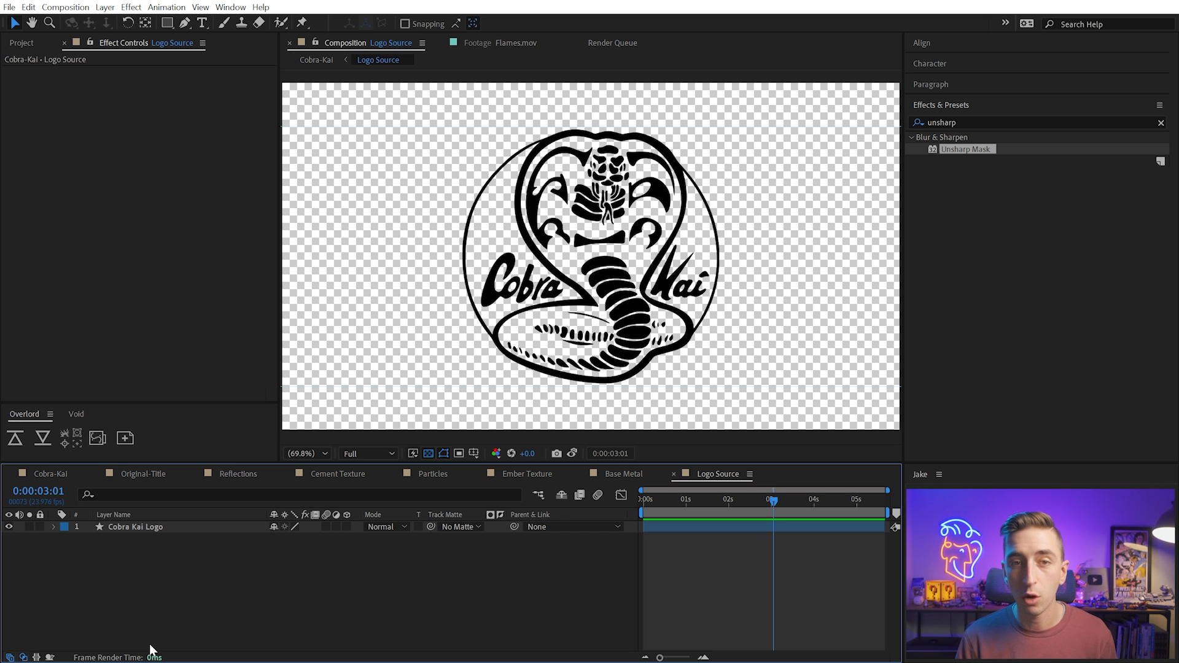
{"action": "left_click", "coordinate": [29, 48]}
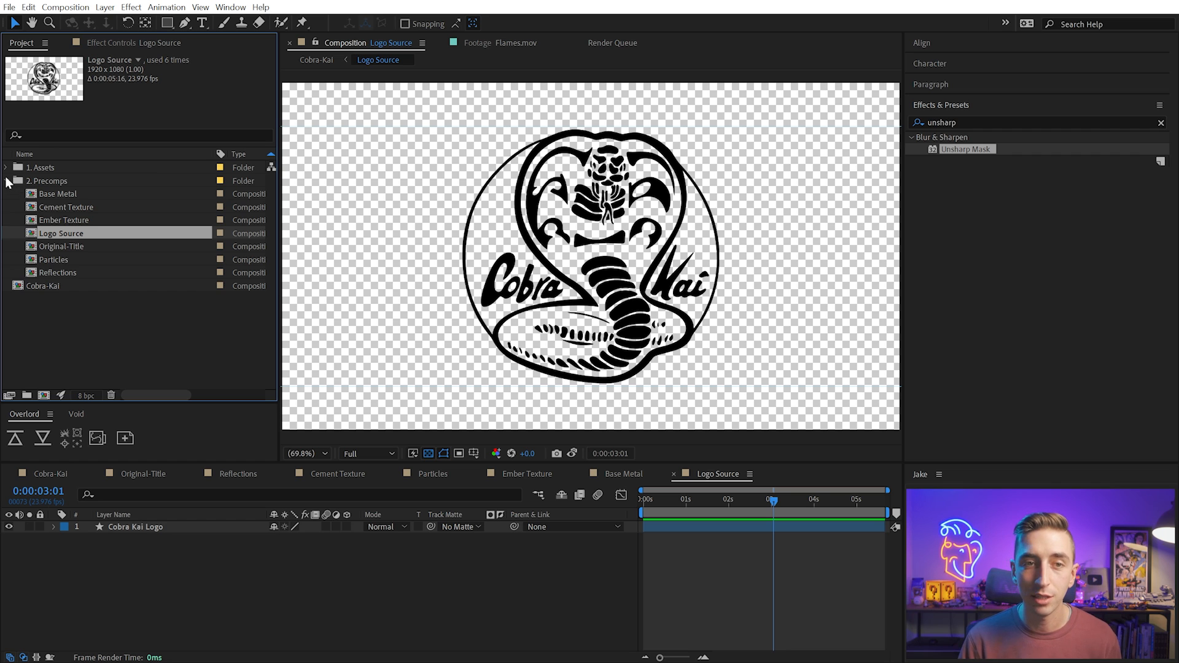
{"action": "left_click", "coordinate": [6, 175]}
{"action": "left_click", "coordinate": [6, 172]}
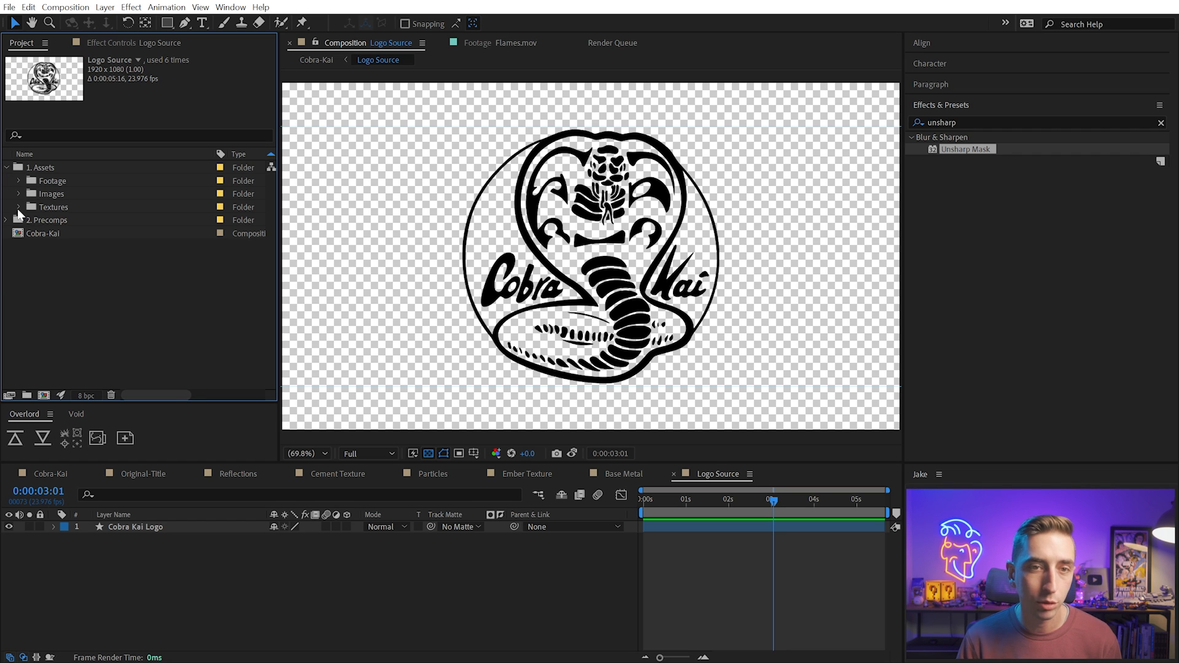
{"action": "left_click", "coordinate": [19, 194]}
{"action": "left_click_drag", "start_coordinate": [67, 207], "coordinate": [137, 532]}
{"action": "left_click", "coordinate": [8, 538]}
{"action": "left_click", "coordinate": [61, 475]}
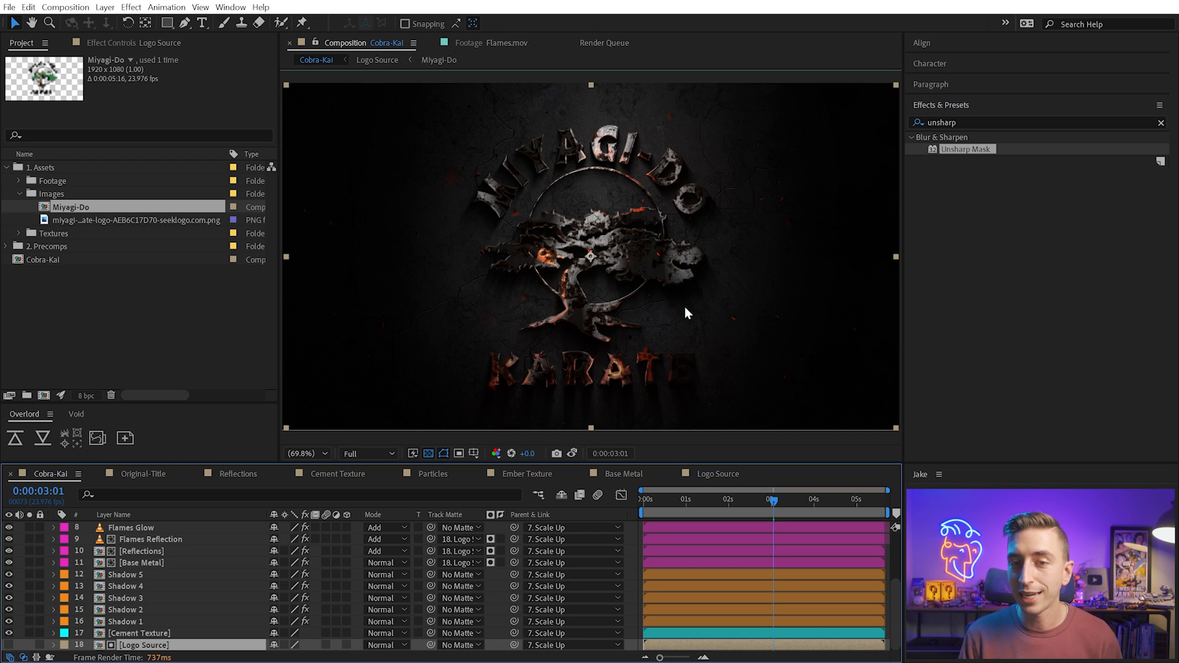
Inspect the Miyagi-Do version of the title in an enlarged view and at 0:00:03:19
{"action": "key", "text": "grave"}
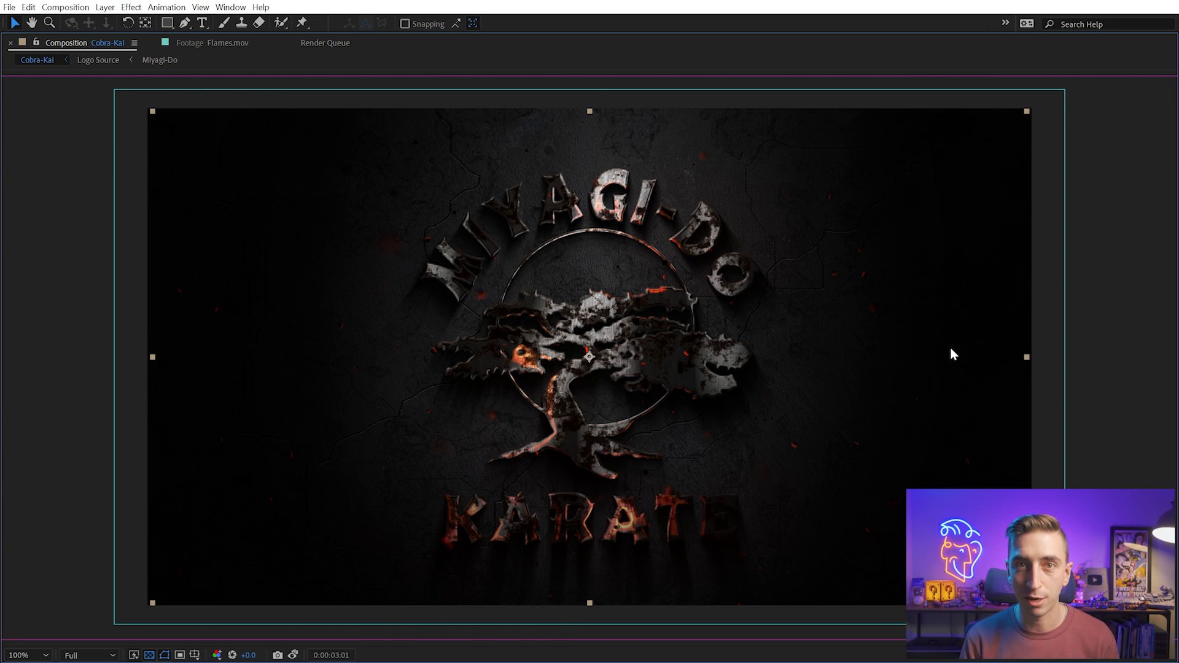
{"action": "key", "text": "grave"}
{"action": "left_click_drag", "start_coordinate": [727, 502], "coordinate": [806, 512]}
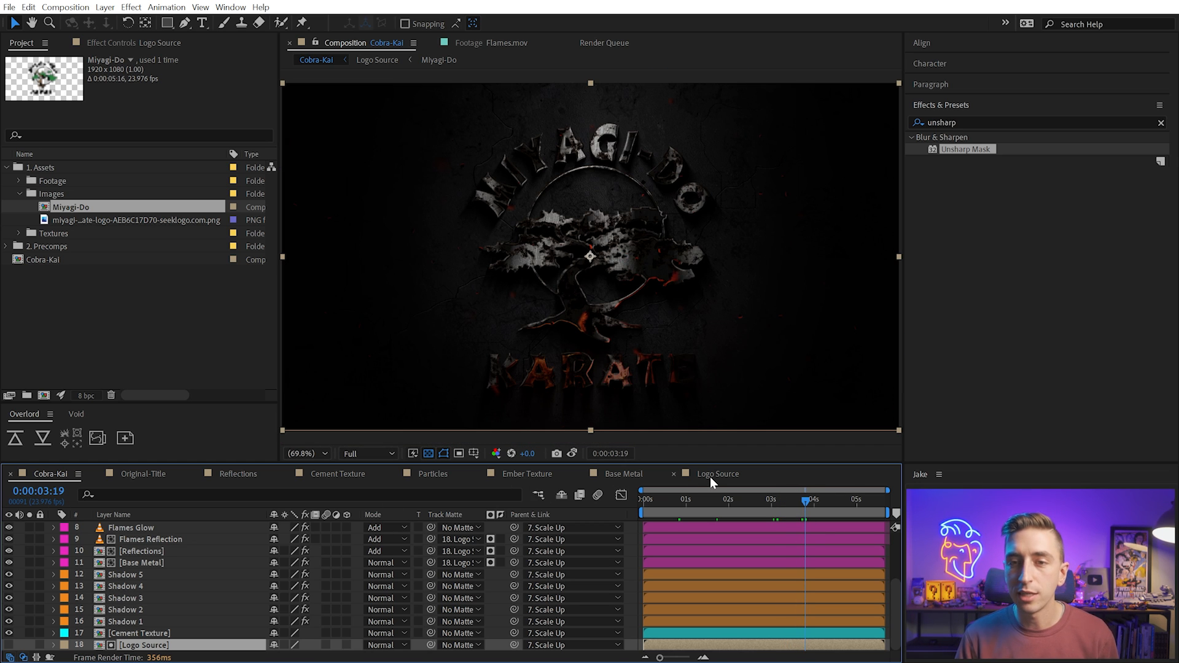
Restore the original logo by hiding Miyagi-Do and showing Cobra Kai Logo in Logo Source, and check it in the Cobra-Kai composition
{"action": "left_click", "coordinate": [712, 474]}
{"action": "left_click", "coordinate": [10, 527]}
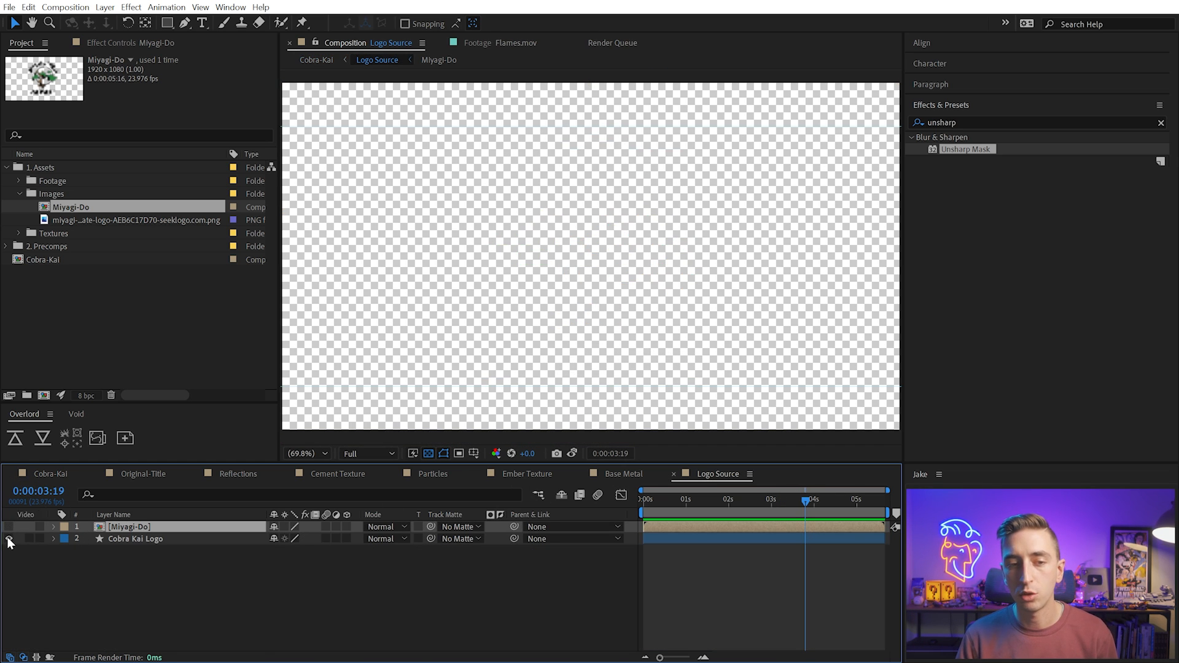
{"action": "left_click", "coordinate": [8, 538]}
{"action": "left_click", "coordinate": [54, 476]}
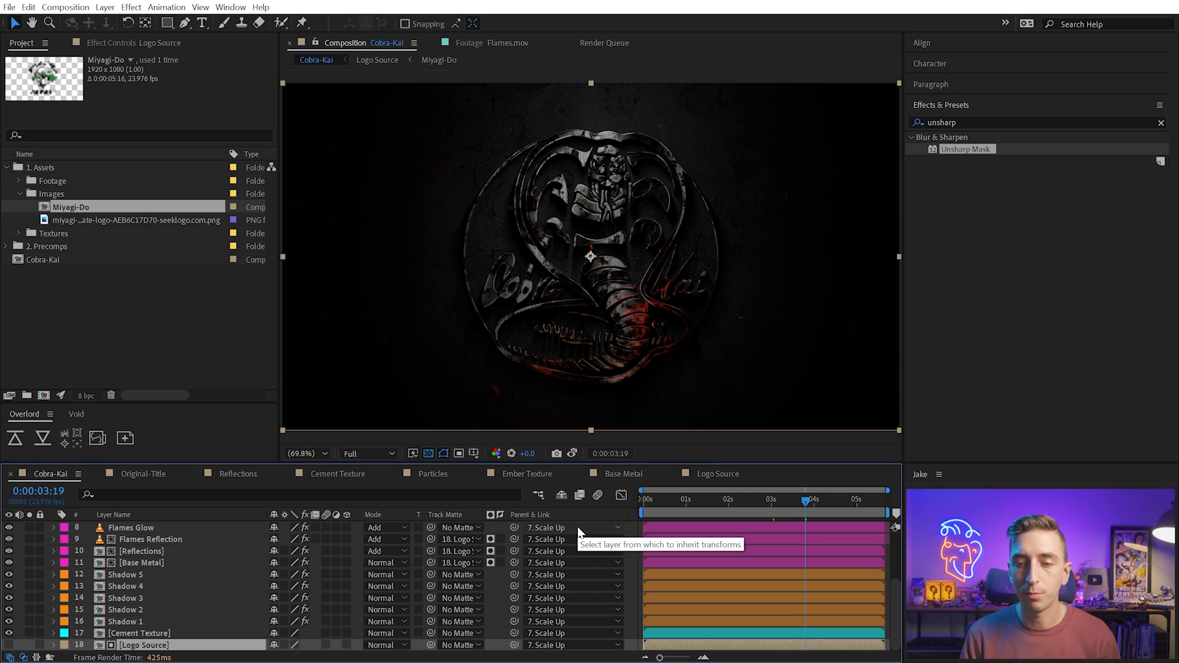
{"action": "left_click", "coordinate": [768, 503]}
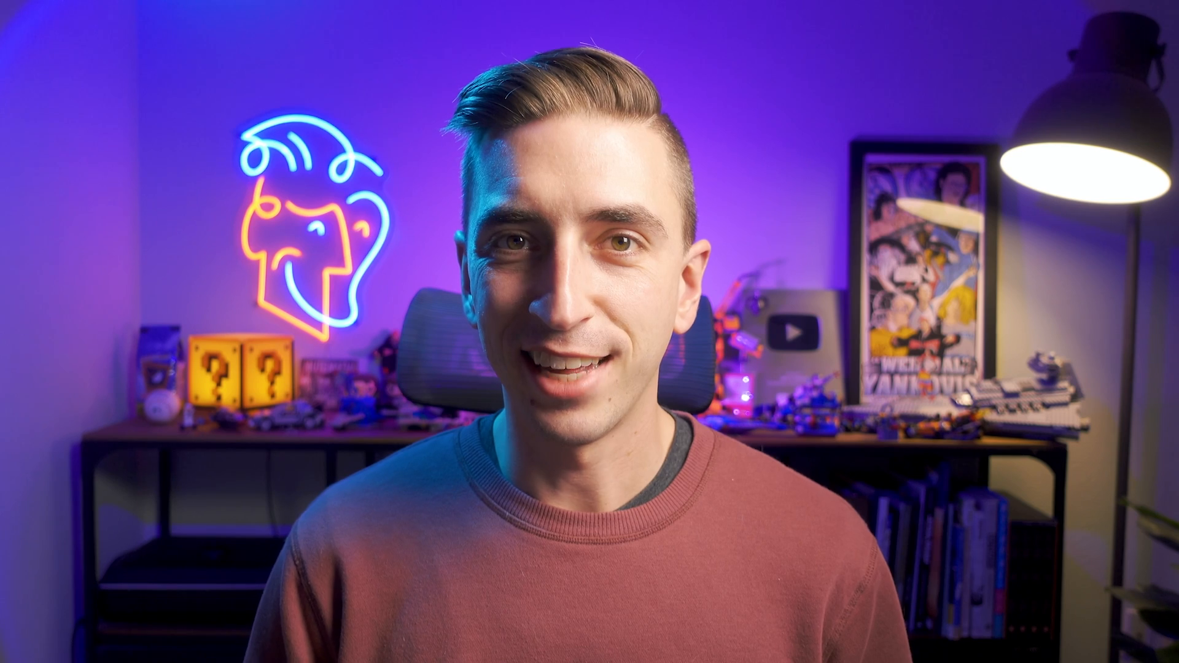